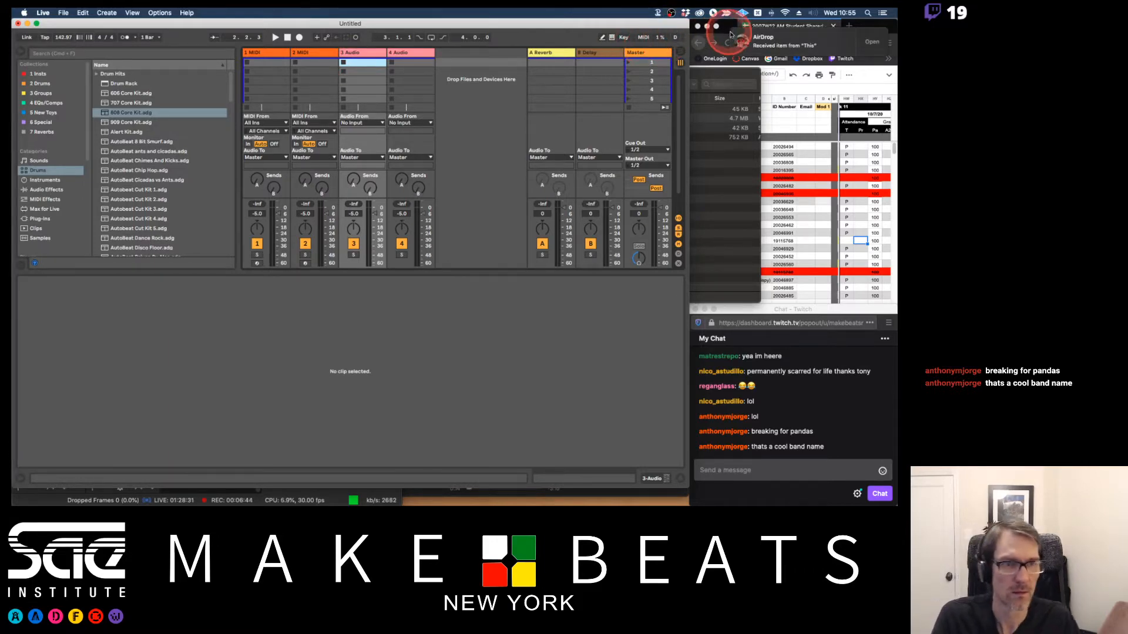
Step: Open the AirDropped Tony Mouth Drums recording, pause its playback in iTunes and reveal its file in Finder
{"action": "left_click", "coordinate": [868, 40]}
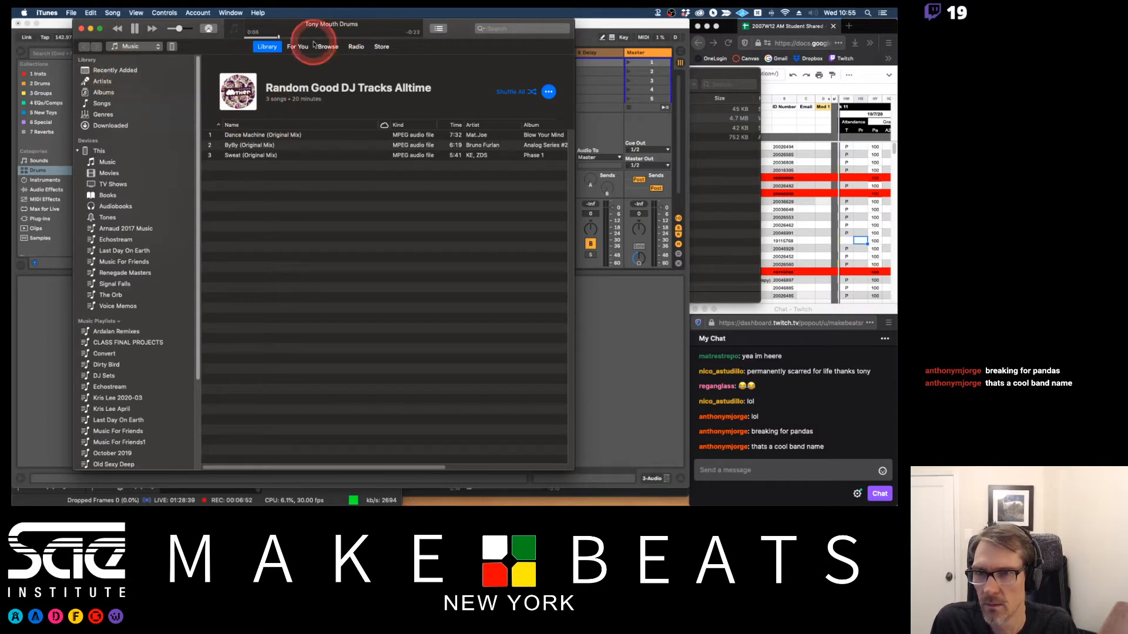
{"action": "left_click", "coordinate": [134, 28]}
{"action": "left_click", "coordinate": [365, 24]}
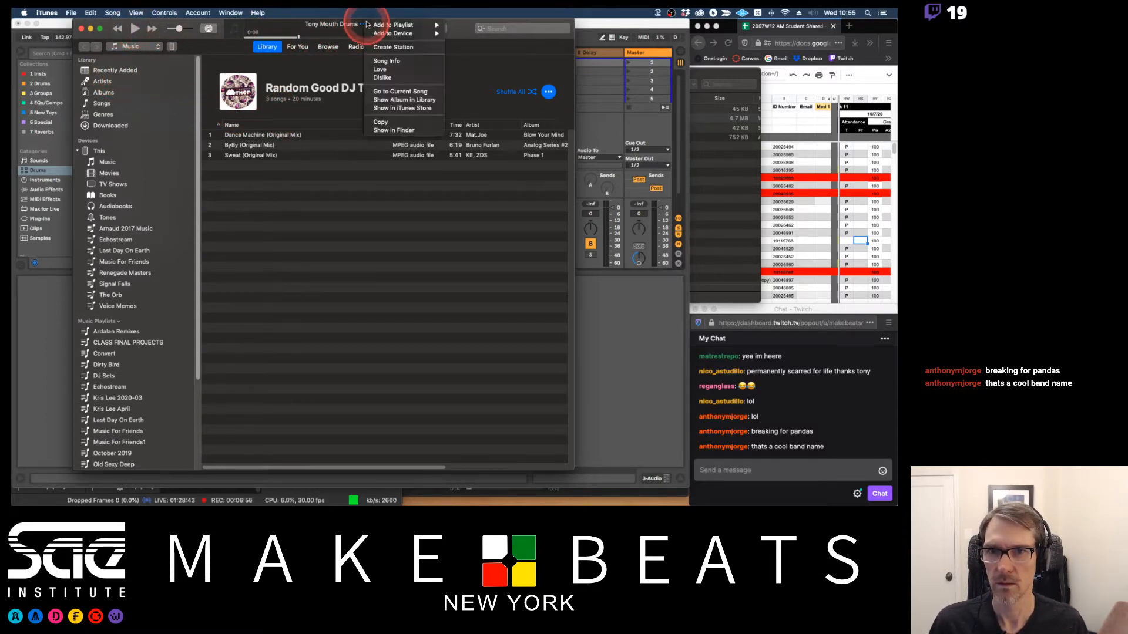
{"action": "left_click", "coordinate": [391, 130]}
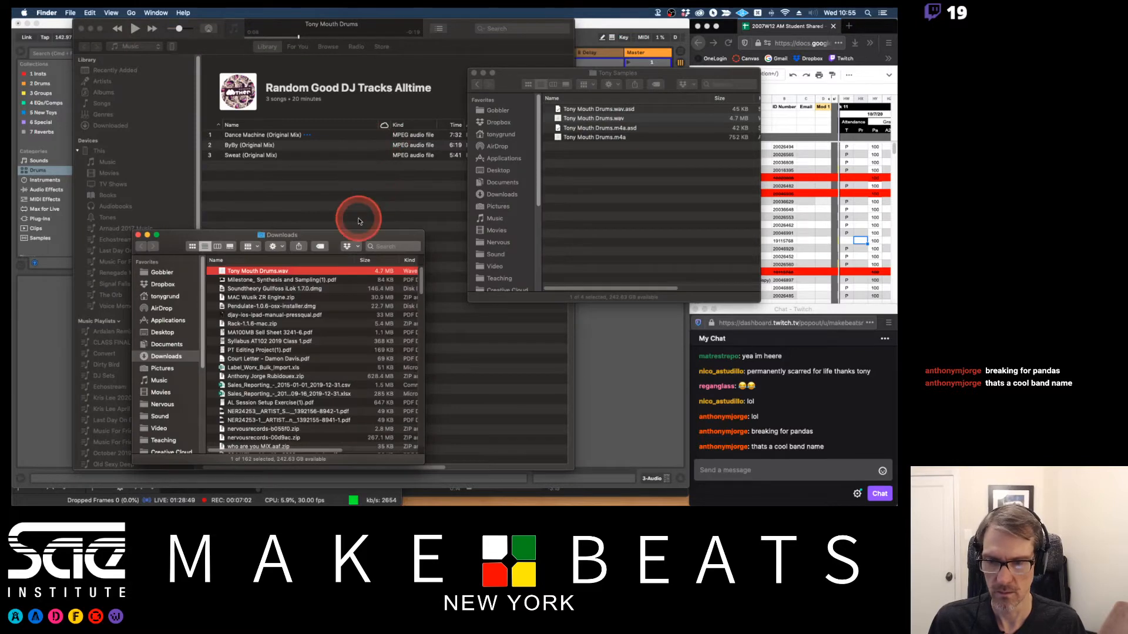
Step: Replace the old Tony Mouth Drums.wav and its .asd file in the Tony Samples folder with the new wav from Downloads
{"action": "left_click", "coordinate": [578, 108]}
{"action": "left_click", "coordinate": [578, 117], "text": "shift"}
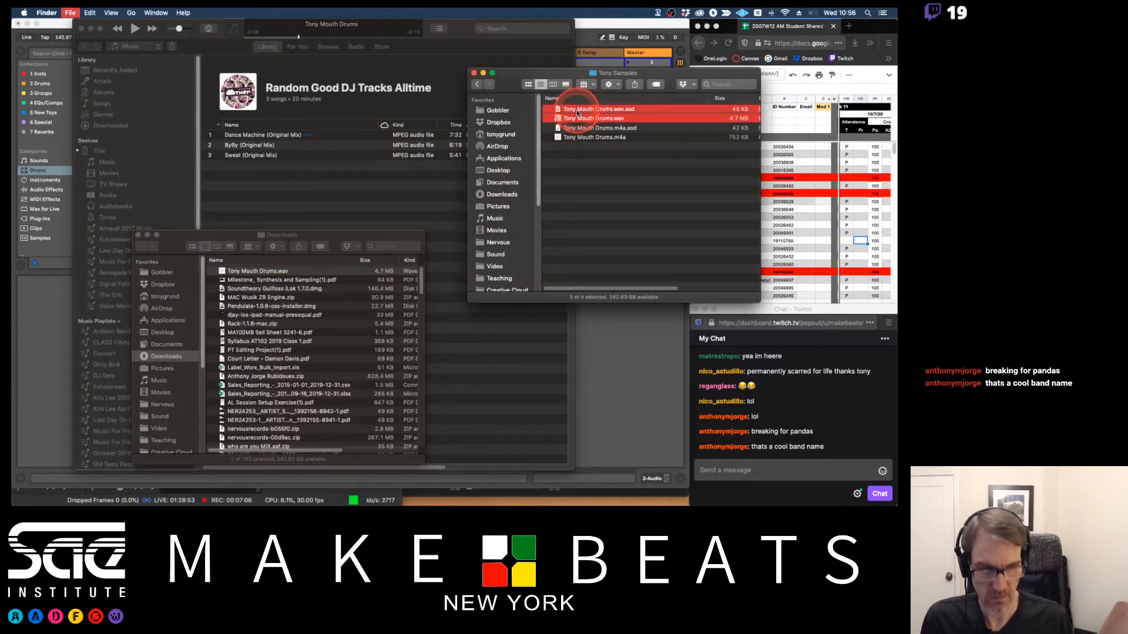
{"action": "key", "text": "super+BackSpace"}
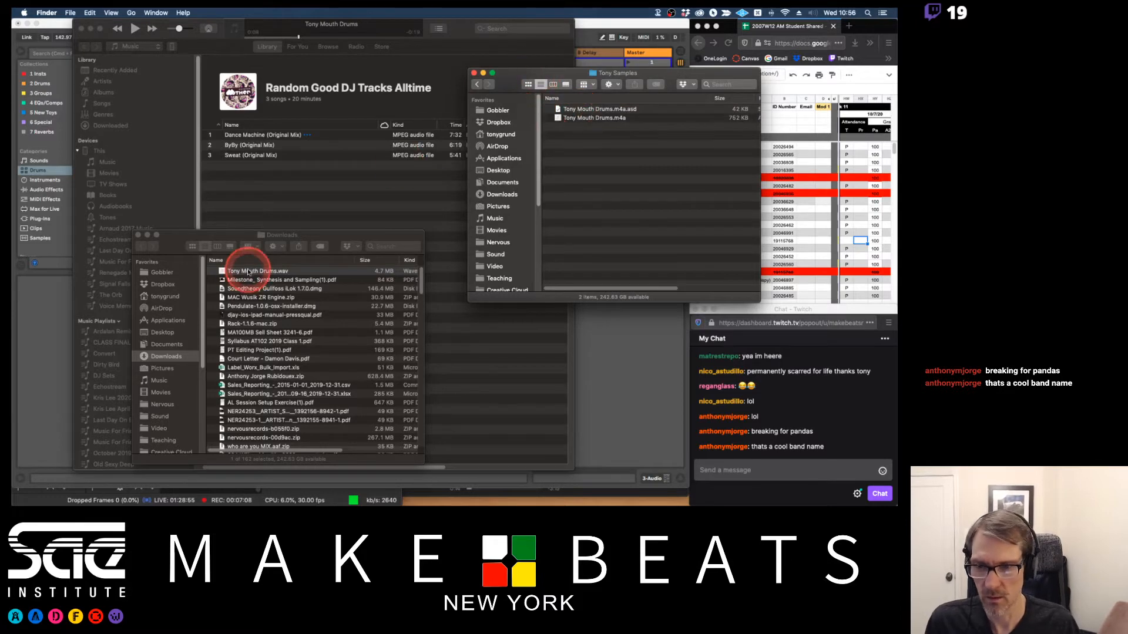
{"action": "left_click_drag", "start_coordinate": [248, 271], "coordinate": [584, 182]}
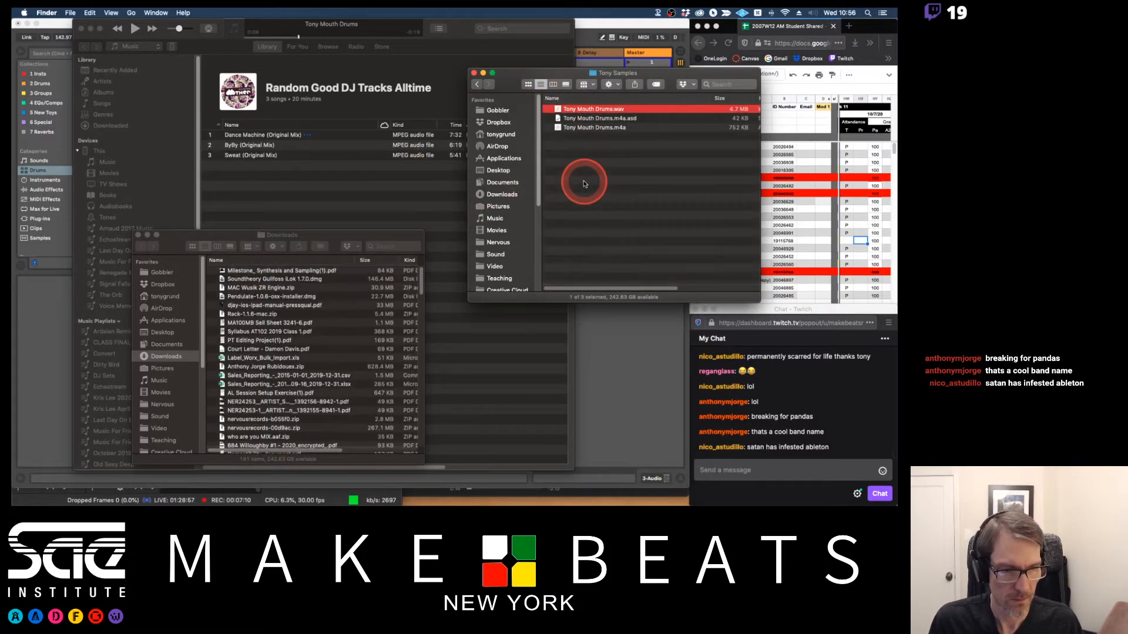
Step: Try loading Tony Mouth Drums.wav from the Tony Samples folder into the first clip slot of Live's 3 Audio track
{"action": "mouse_move", "coordinate": [567, 76]}
{"action": "left_mouse_down"}
{"action": "mouse_move", "coordinate": [728, 79]}
{"action": "mouse_move", "coordinate": [566, 98]}
{"action": "left_mouse_up"}
{"action": "left_click", "coordinate": [584, 25]}
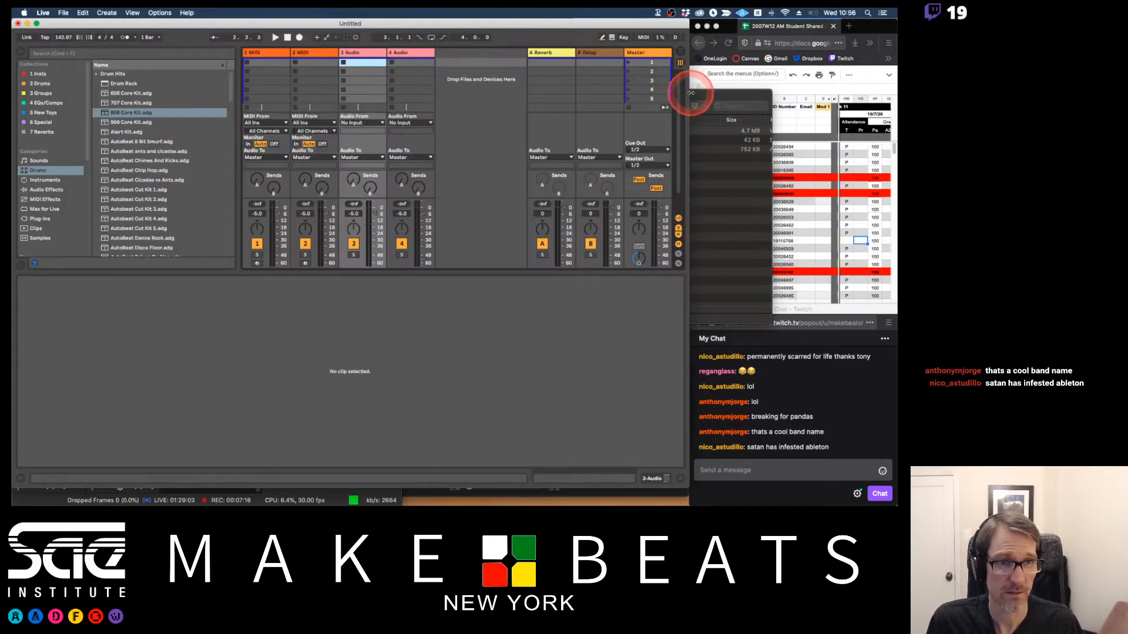
{"action": "left_click", "coordinate": [692, 92]}
{"action": "left_click_drag", "start_coordinate": [566, 133], "coordinate": [357, 65]}
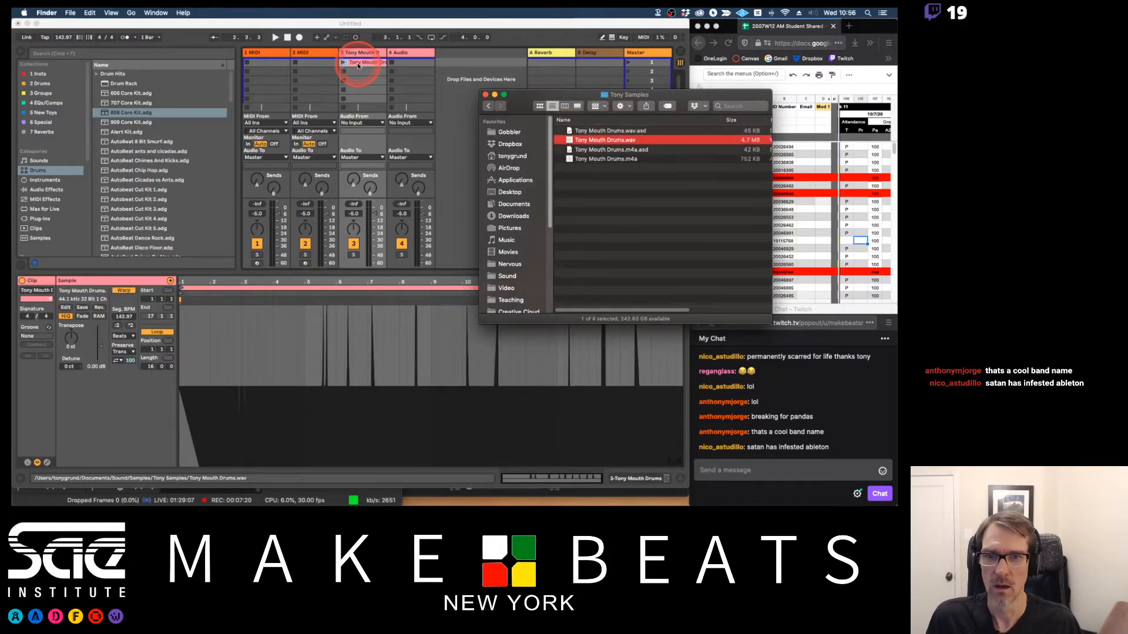
{"action": "left_click", "coordinate": [357, 65]}
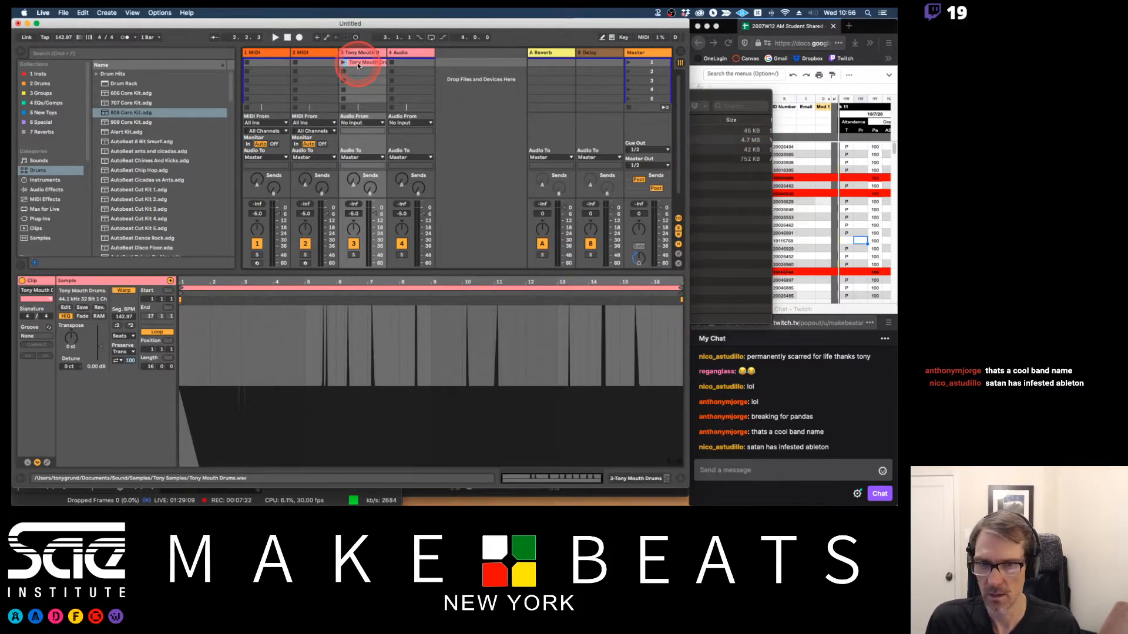
{"action": "left_click", "coordinate": [707, 101]}
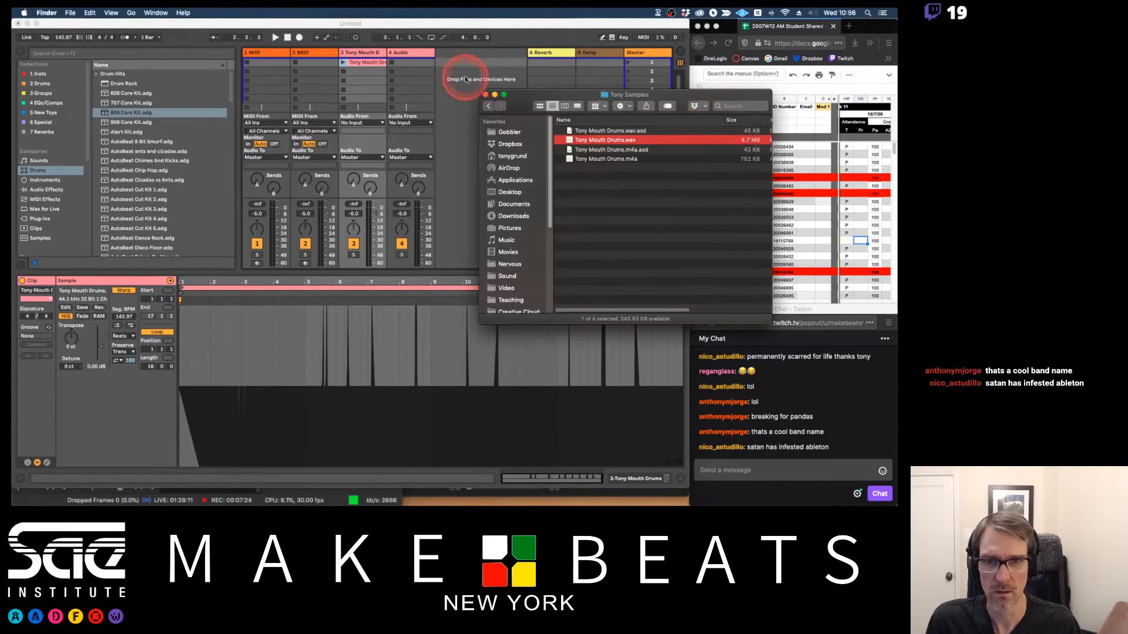
{"action": "left_click", "coordinate": [356, 65]}
{"action": "key", "text": "Delete"}
Step: Delete Tony Mouth Drums.wav and its .asd file from the Tony Samples folder
{"action": "left_click", "coordinate": [743, 101]}
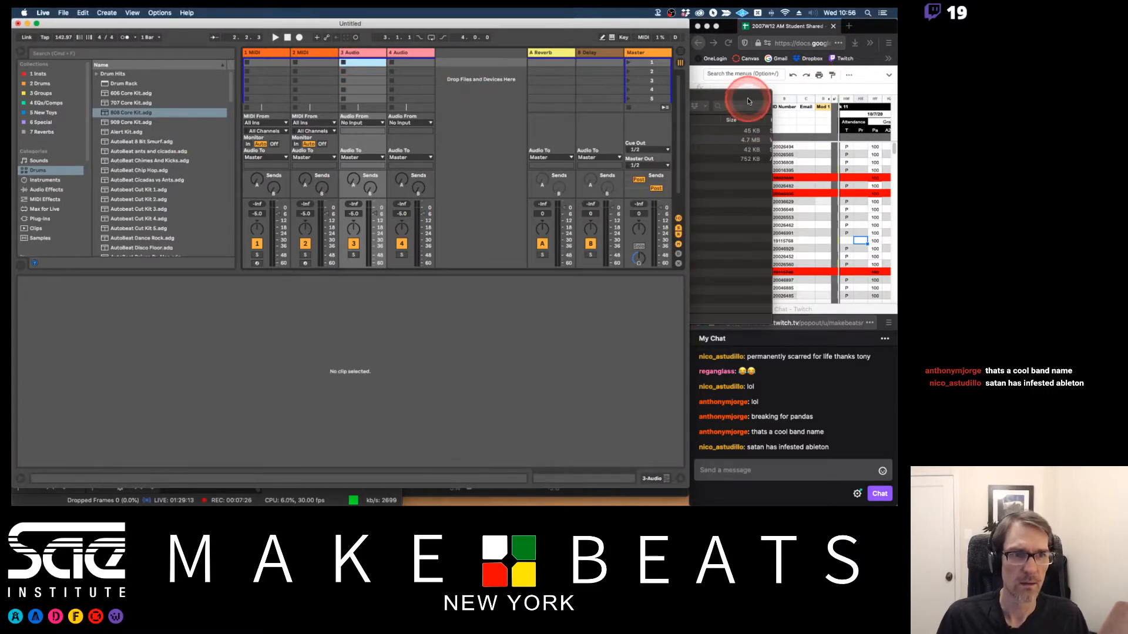
{"action": "left_click", "coordinate": [595, 131], "text": "shift"}
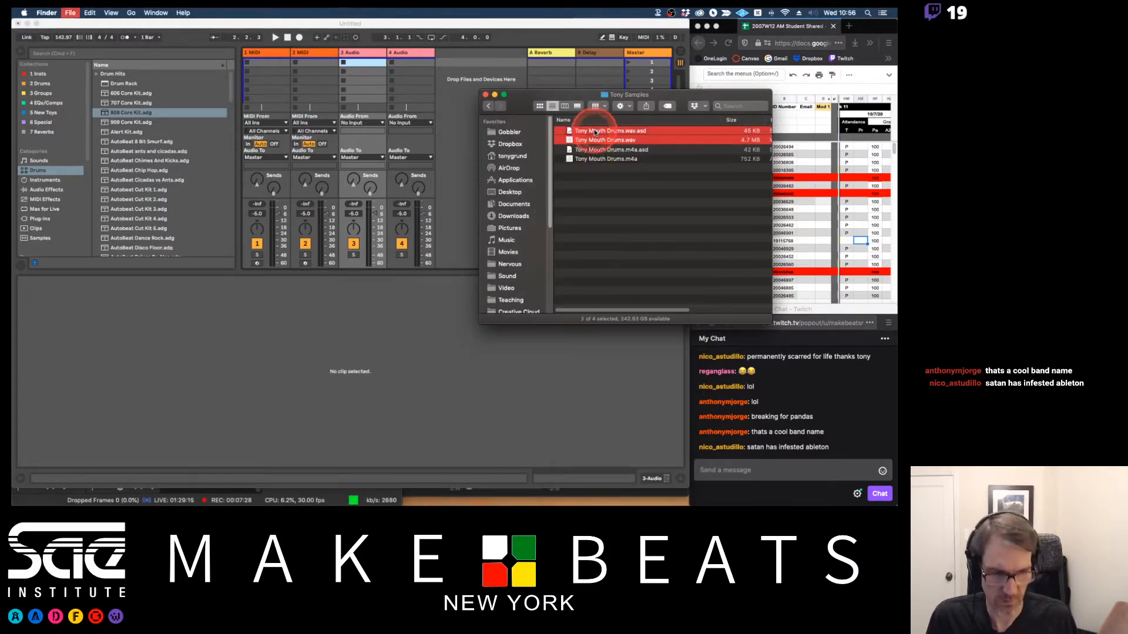
{"action": "key", "text": "super+BackSpace"}
Step: Switch to iTunes, locate the current Tony Mouth Drums track in the song library and play it
{"action": "key", "text": "super+Tab"}
{"action": "key", "text": "super+Tab"}
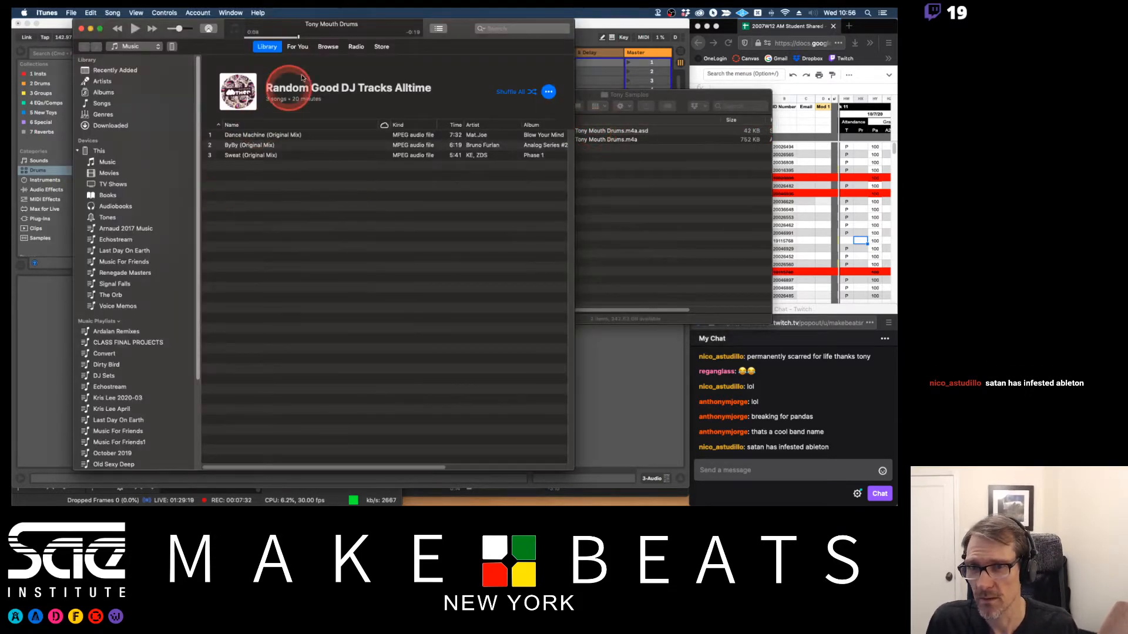
{"action": "left_click", "coordinate": [363, 24]}
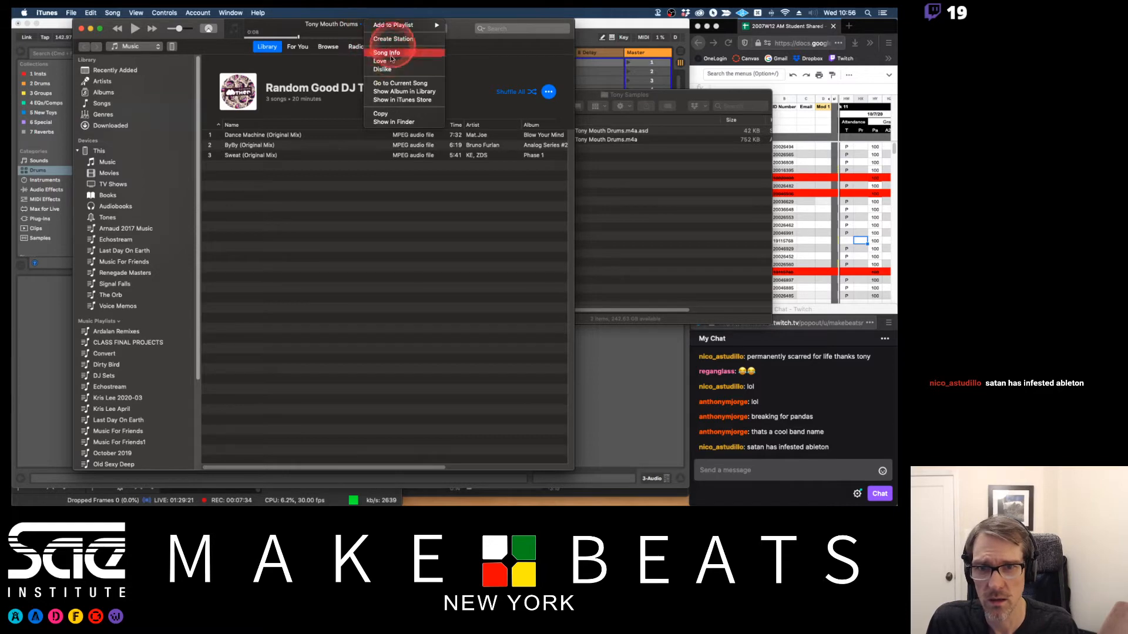
{"action": "left_click", "coordinate": [396, 93]}
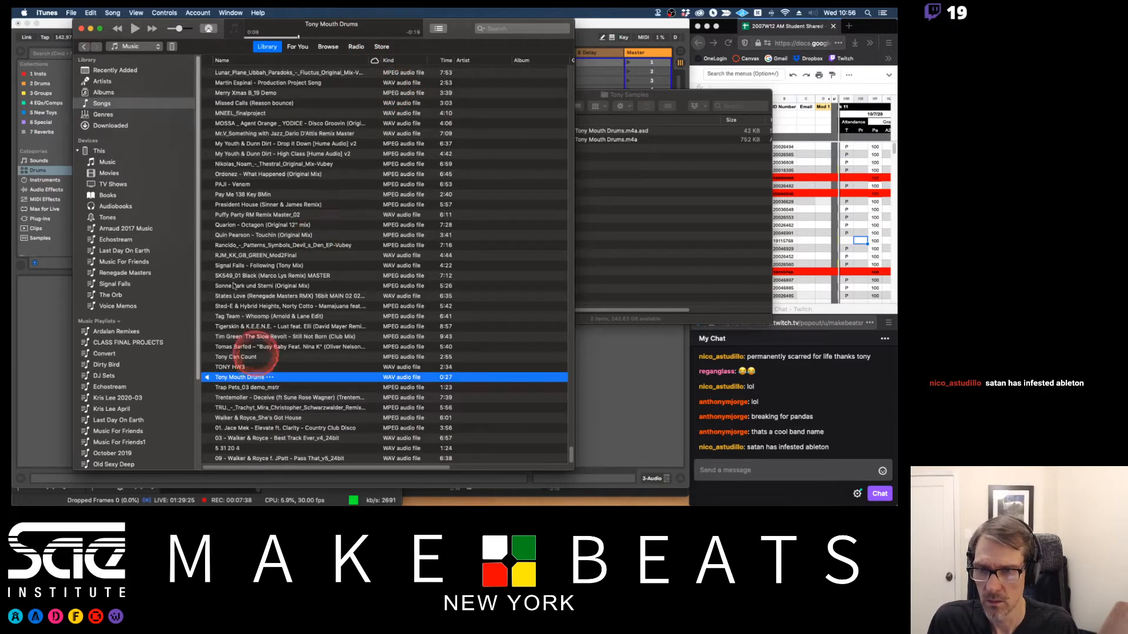
{"action": "left_click", "coordinate": [135, 28]}
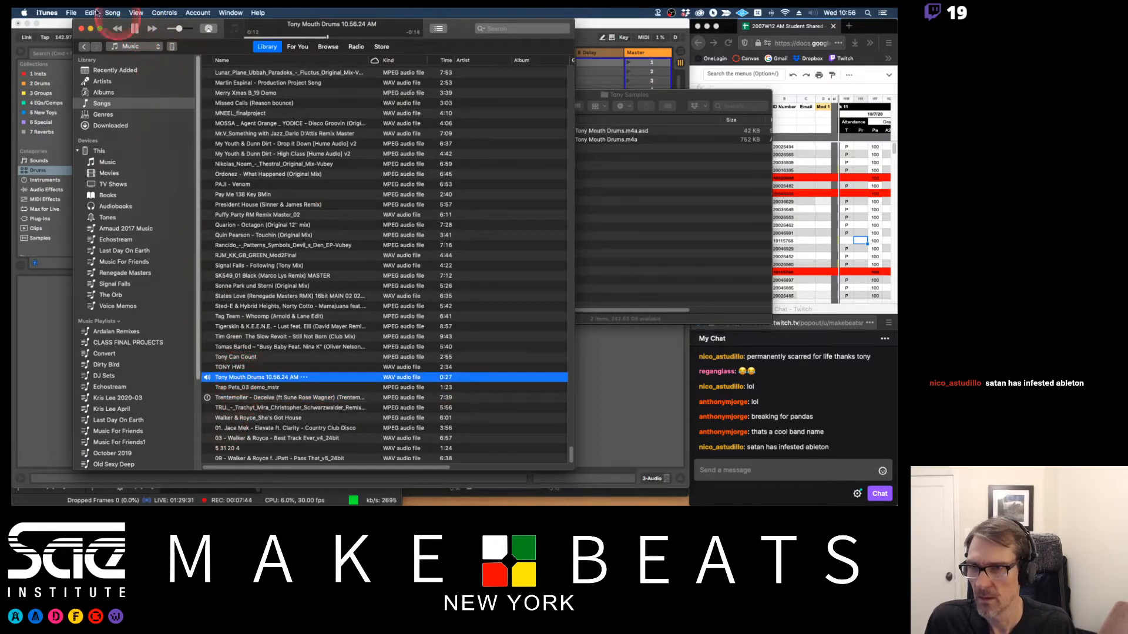
Step: Create an MP3 version of the selected Tony Mouth Drums track
{"action": "left_click", "coordinate": [75, 12]}
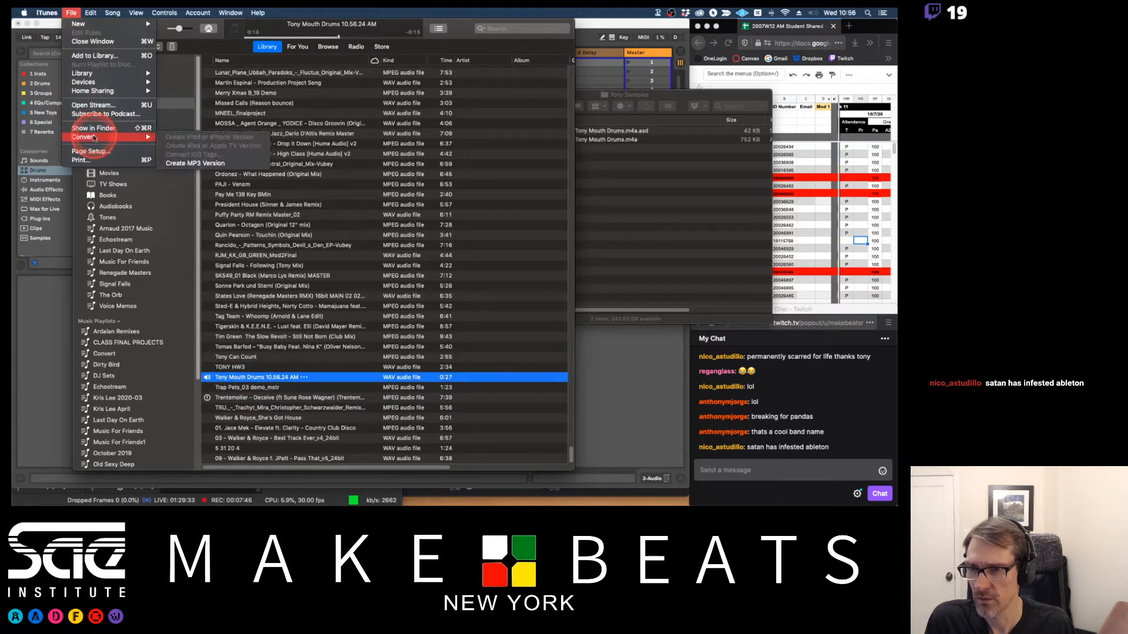
{"action": "mouse_move", "coordinate": [147, 137]}
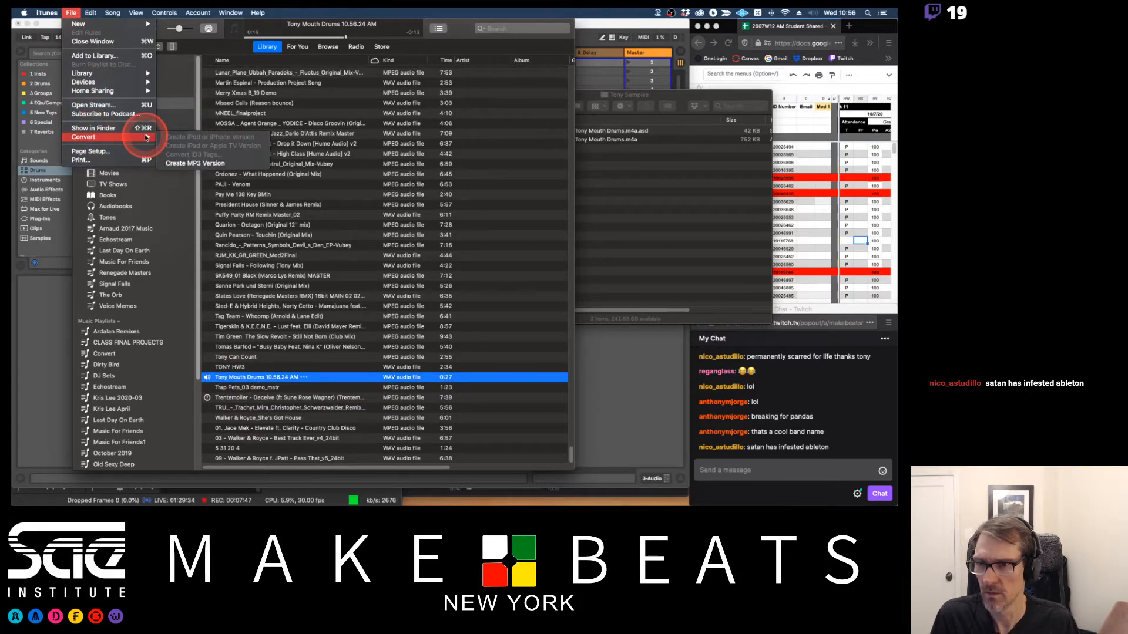
{"action": "left_click", "coordinate": [179, 163]}
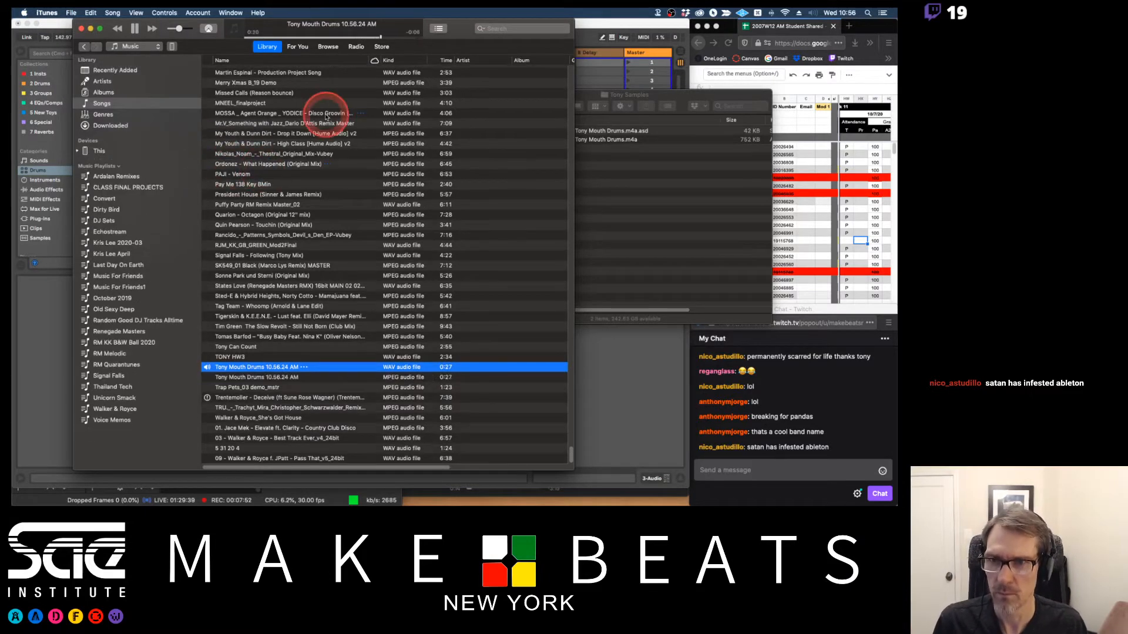
Step: Reveal the converted Tony Mouth Drums MP3 in Finder and move it into the Tony Samples folder
{"action": "left_click", "coordinate": [254, 378]}
{"action": "right_click", "coordinate": [253, 377]}
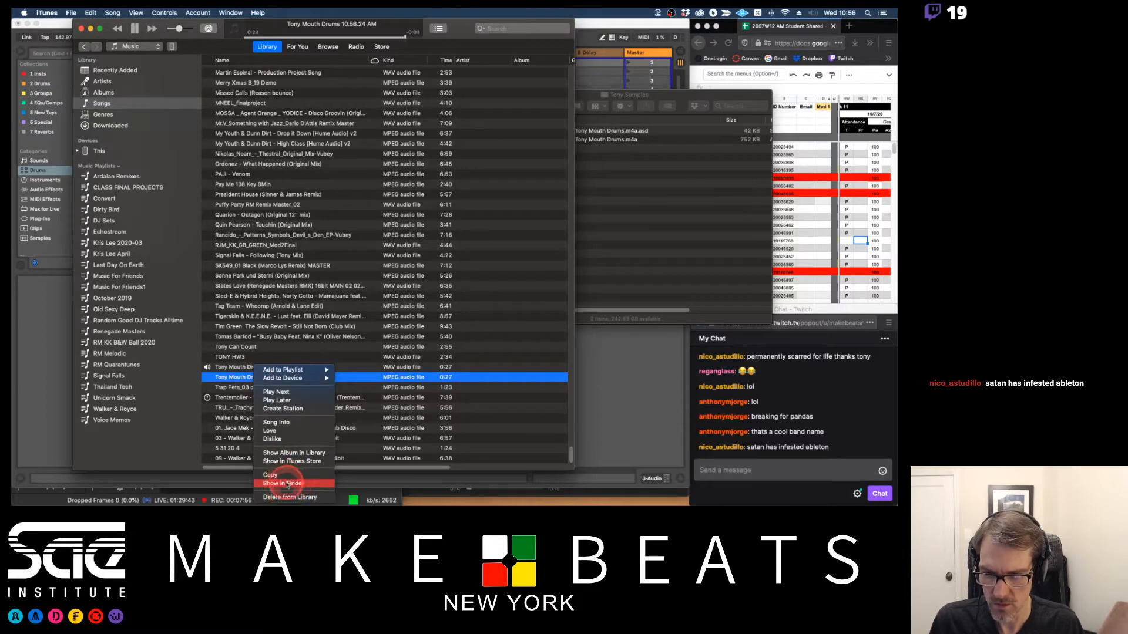
{"action": "left_click", "coordinate": [284, 484]}
{"action": "left_click_drag", "start_coordinate": [284, 297], "coordinate": [636, 201]}
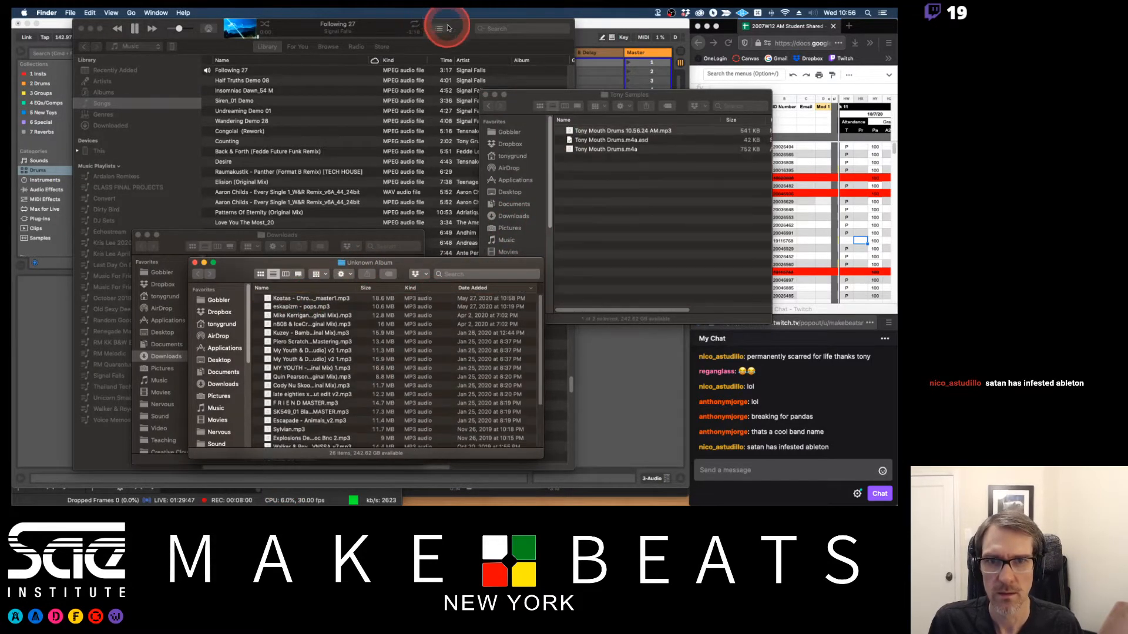
Step: Switch to OBS and activate the Keys Center -Cam scene
{"action": "left_click", "coordinate": [453, 23]}
{"action": "key", "text": "super+Tab"}
{"action": "key", "text": "super+Tab"}
{"action": "key", "text": "super+Tab"}
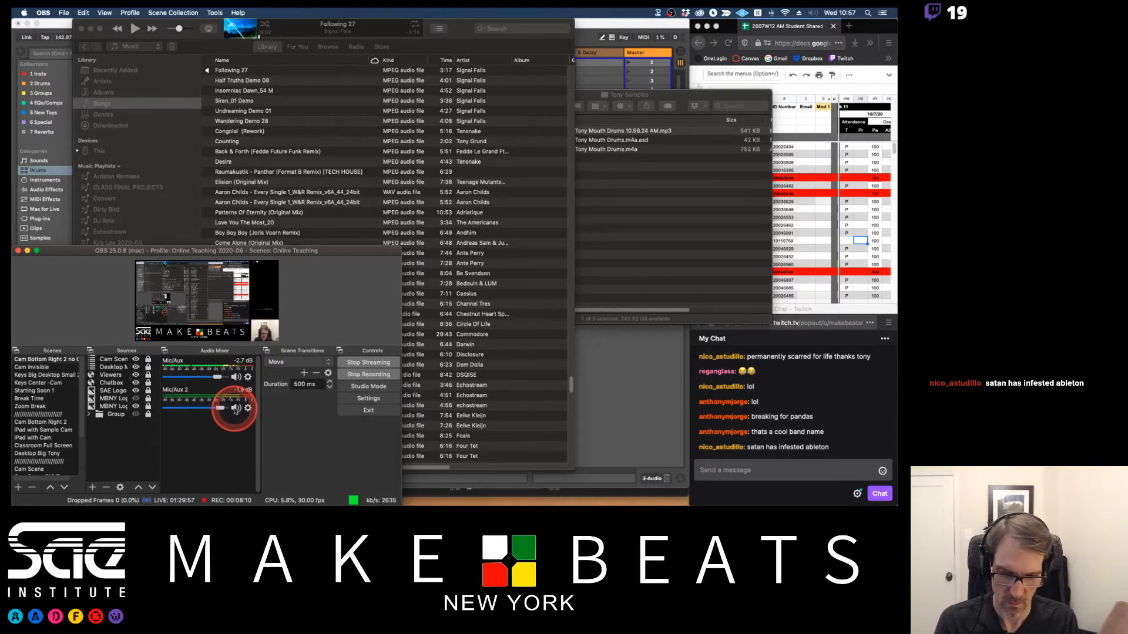
{"action": "key", "text": "F4"}
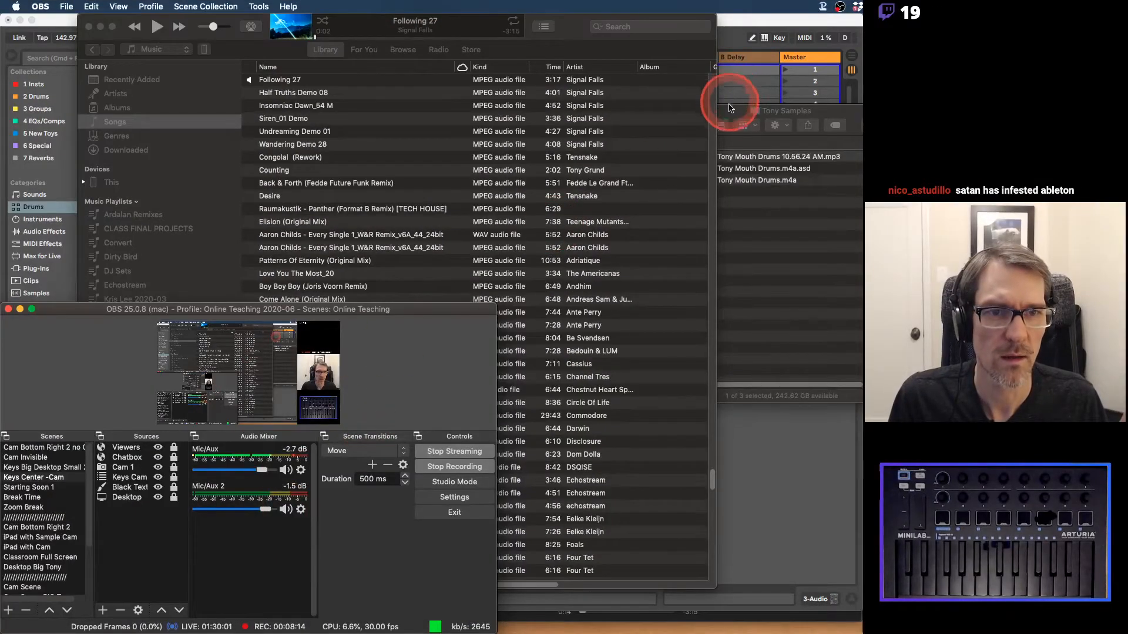
Step: Load Tony Mouth Drums 10.56.24 AM.mp3 from the Tony Samples folder into the first clip slot of Live's 3 Audio track
{"action": "left_click", "coordinate": [731, 110]}
{"action": "left_click", "coordinate": [729, 18]}
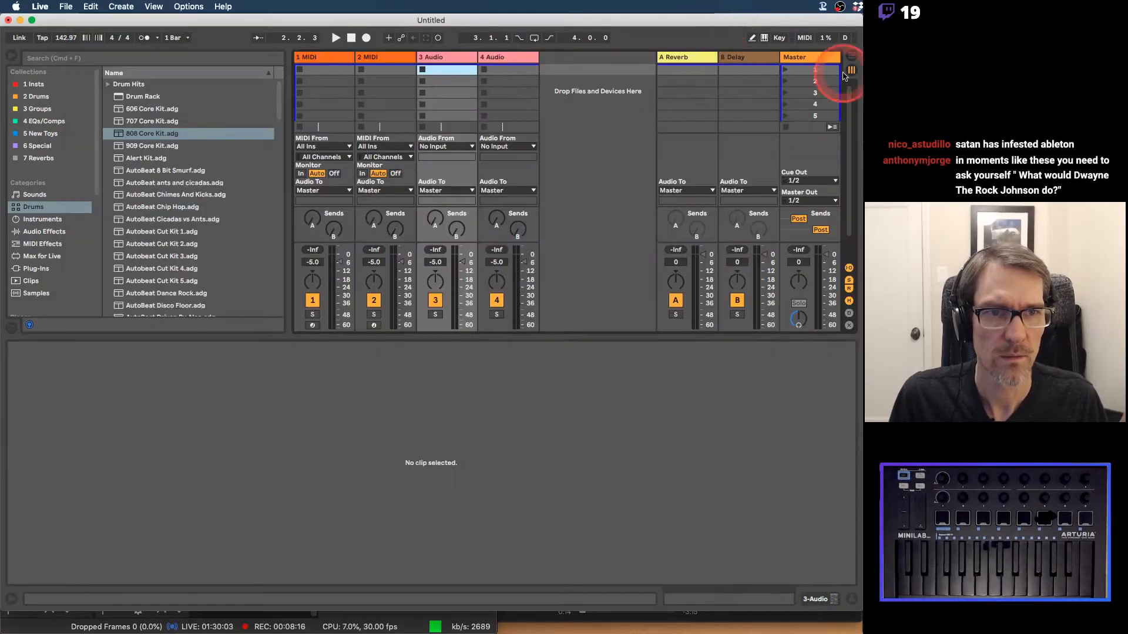
{"action": "key", "text": "super+Tab"}
{"action": "left_click", "coordinate": [834, 125]}
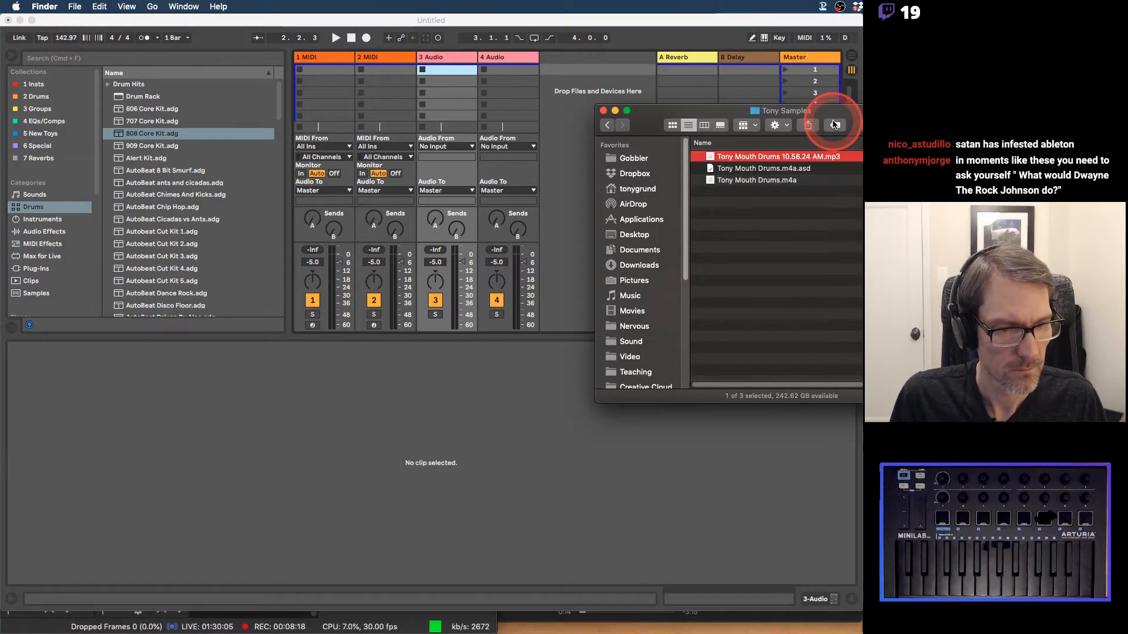
{"action": "left_click_drag", "start_coordinate": [714, 156], "coordinate": [447, 81]}
{"action": "left_click", "coordinate": [445, 82]}
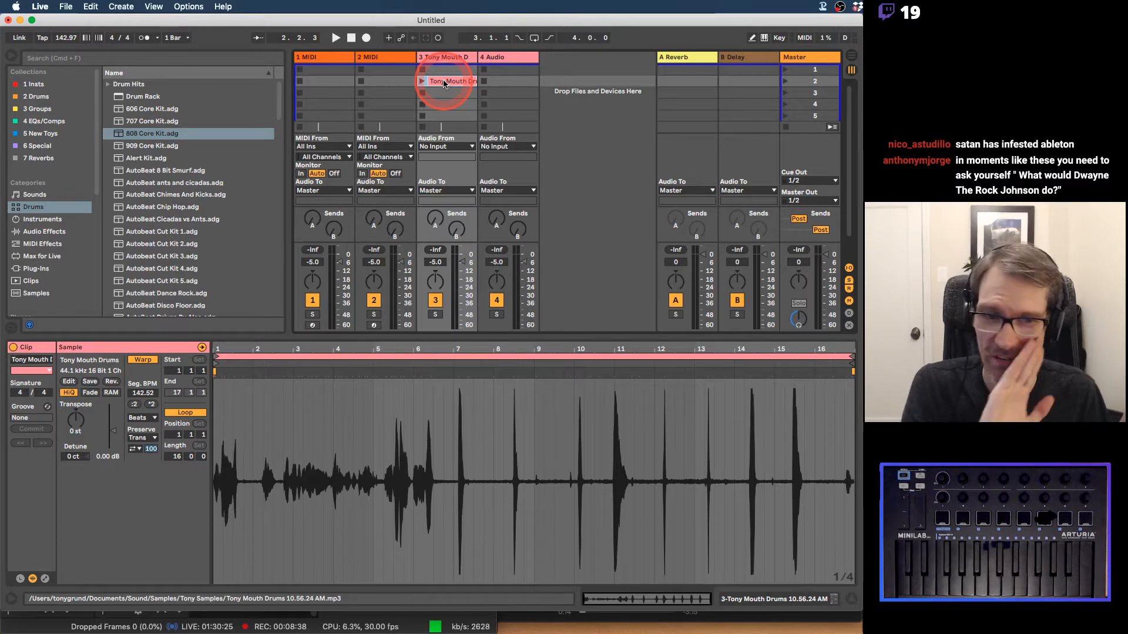
{"action": "left_click_drag", "start_coordinate": [445, 84], "coordinate": [446, 66]}
Step: Delete the empty 4 Audio and 2 MIDI tracks
{"action": "left_click", "coordinate": [502, 56]}
{"action": "key", "text": "Delete"}
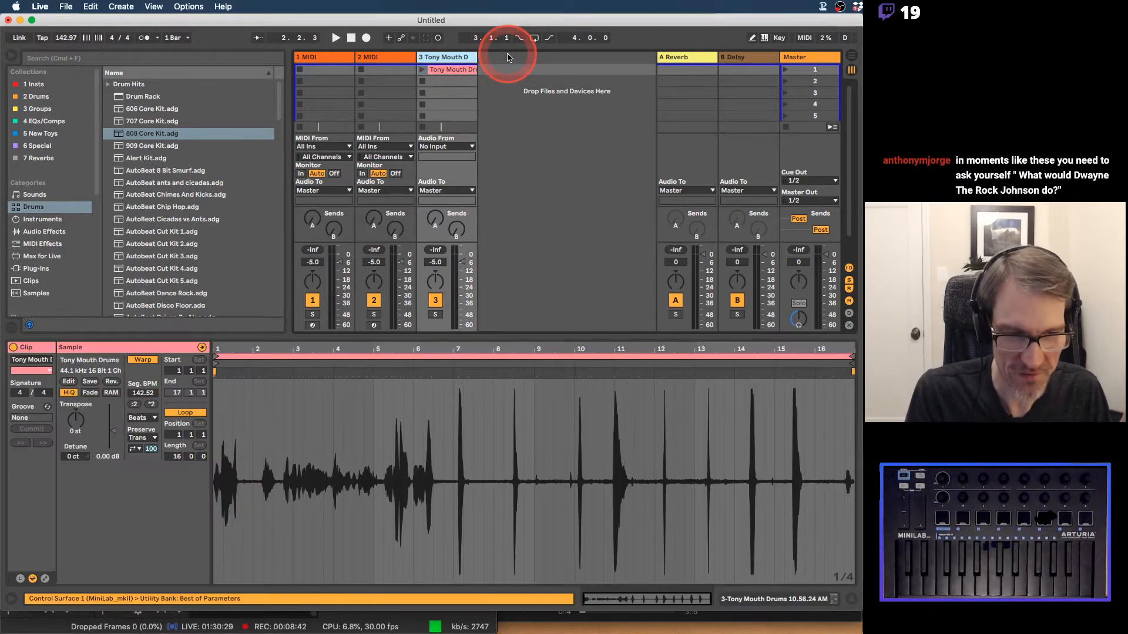
{"action": "left_click", "coordinate": [379, 57]}
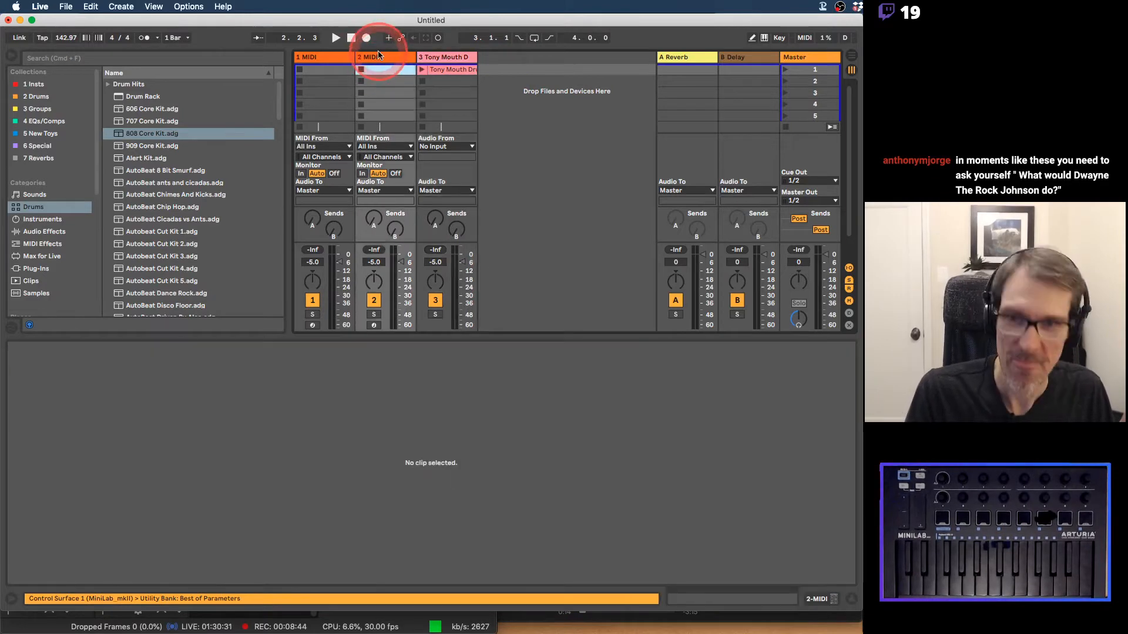
{"action": "key", "text": "Delete"}
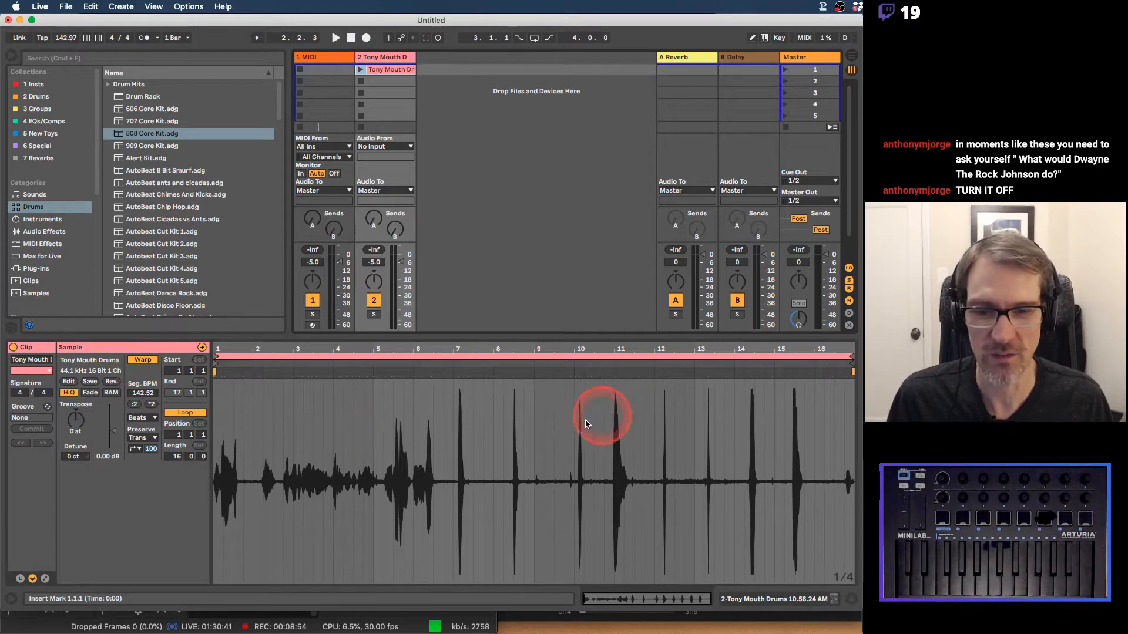
Step: Launch the Tony Mouth Drums clip, turn off its warping and hide the mixer's In/Out section
{"action": "left_click", "coordinate": [361, 70]}
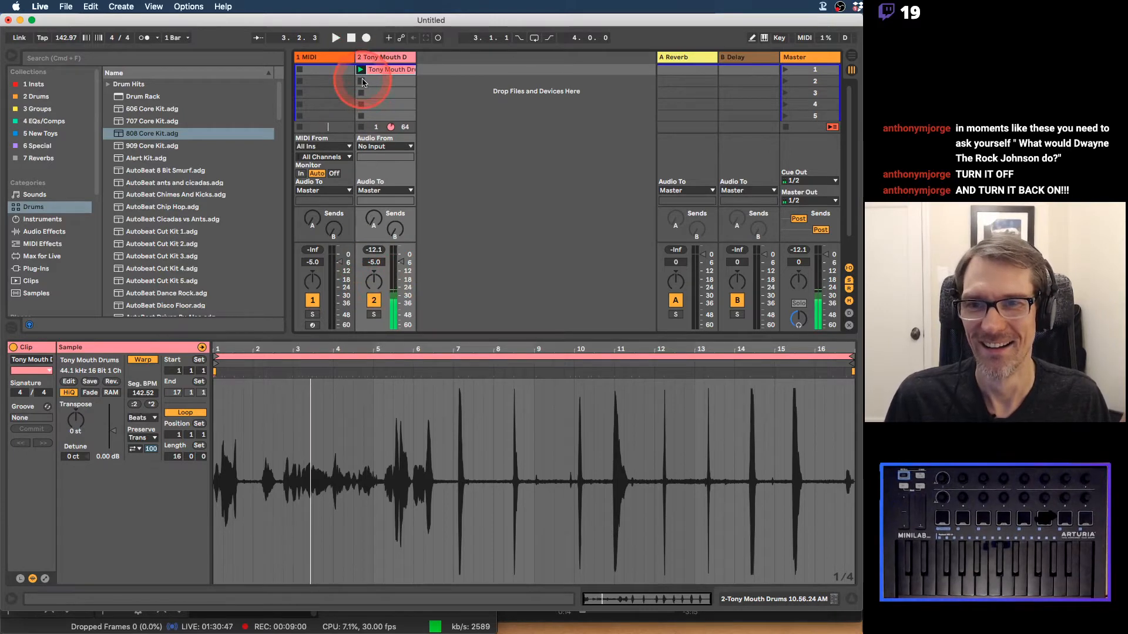
{"action": "left_click", "coordinate": [144, 360]}
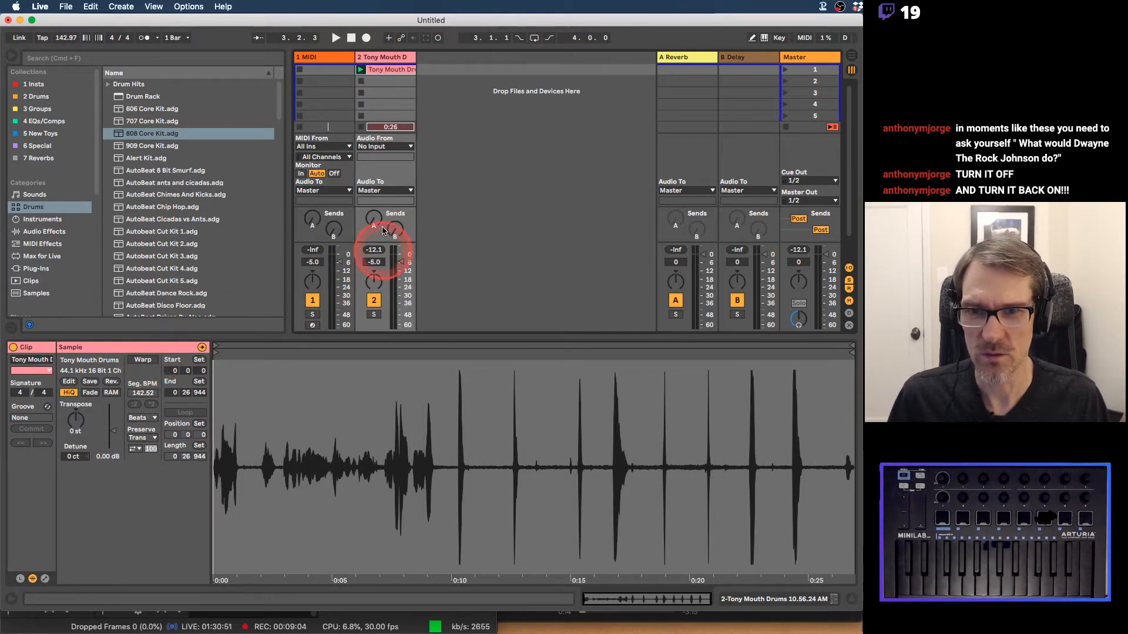
{"action": "key", "text": "super+alt+i"}
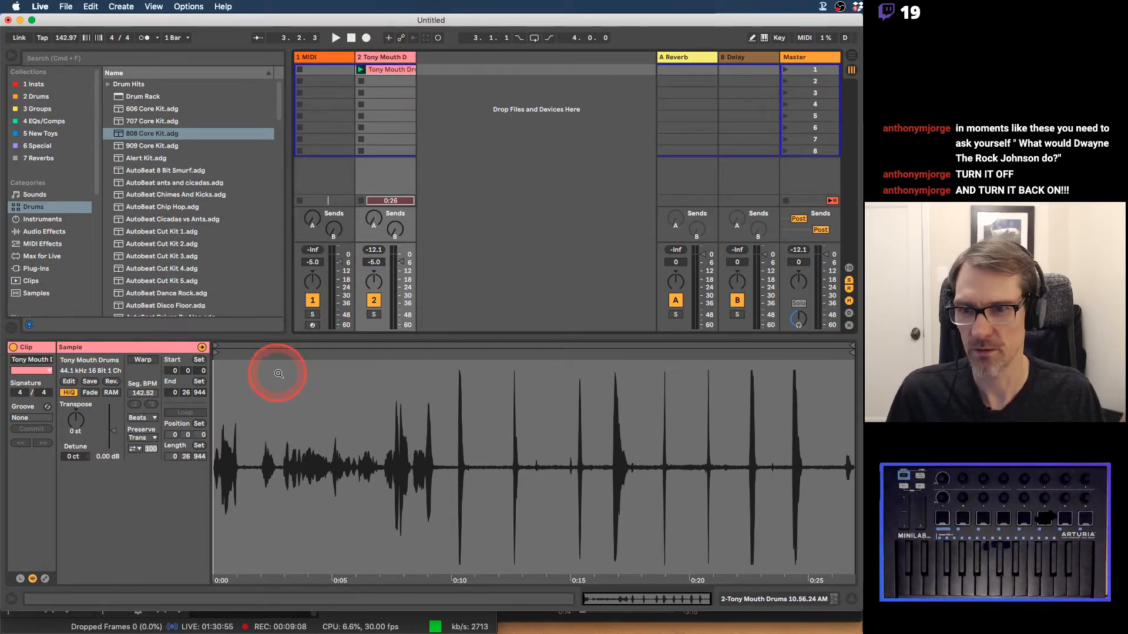
Step: Move the clip's start marker to the onset of the drum hit at 0:10:317 and play the clip from there
{"action": "mouse_move", "coordinate": [222, 358]}
{"action": "left_mouse_down"}
{"action": "mouse_move", "coordinate": [461, 376]}
{"action": "mouse_move", "coordinate": [478, 415]}
{"action": "mouse_move", "coordinate": [713, 417]}
{"action": "left_mouse_up"}
{"action": "left_click_drag", "start_coordinate": [518, 387], "coordinate": [521, 395]}
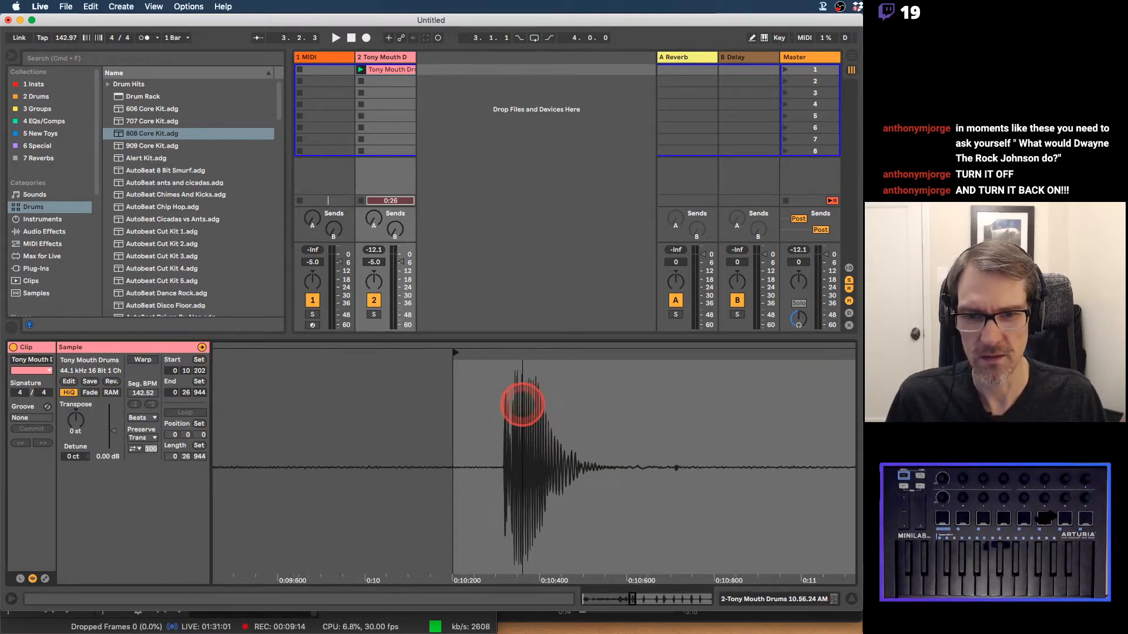
{"action": "left_click_drag", "start_coordinate": [453, 346], "coordinate": [506, 365]}
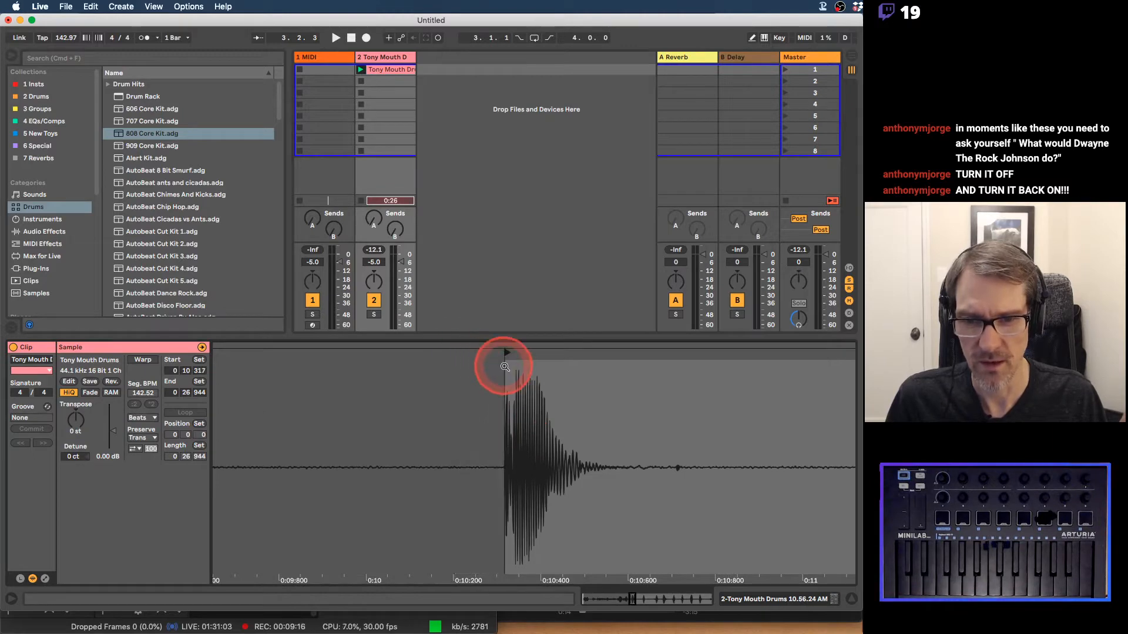
{"action": "left_click", "coordinate": [361, 70]}
{"action": "left_click_drag", "start_coordinate": [526, 402], "coordinate": [527, 401]}
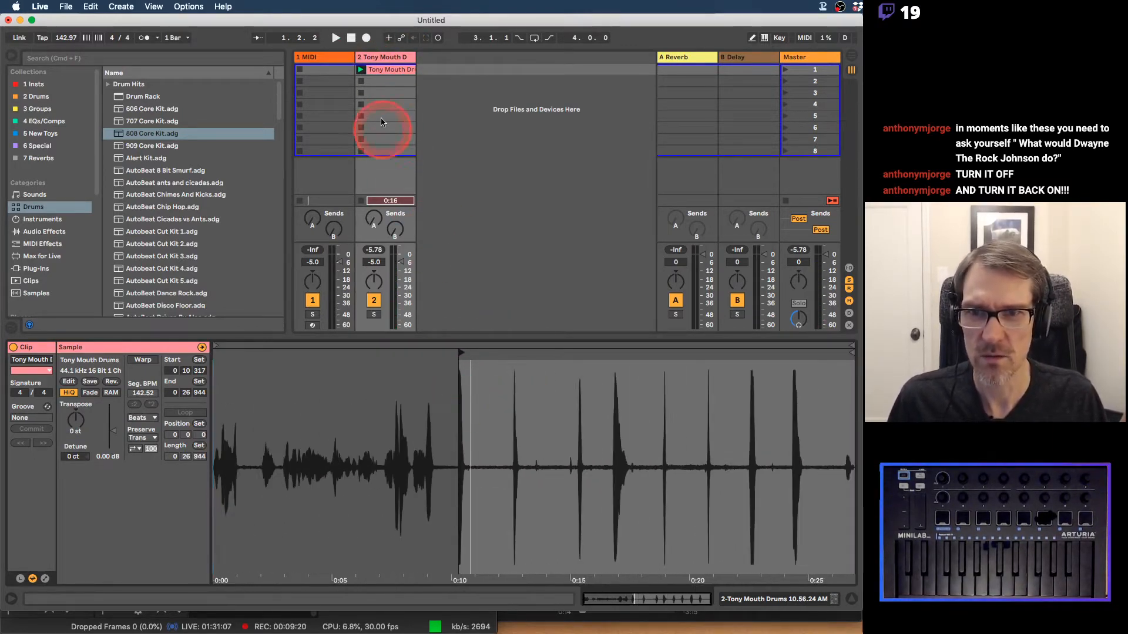
Step: Rename the Tony Mouth Drums clip as BD TG Mouth
{"action": "left_click", "coordinate": [387, 71]}
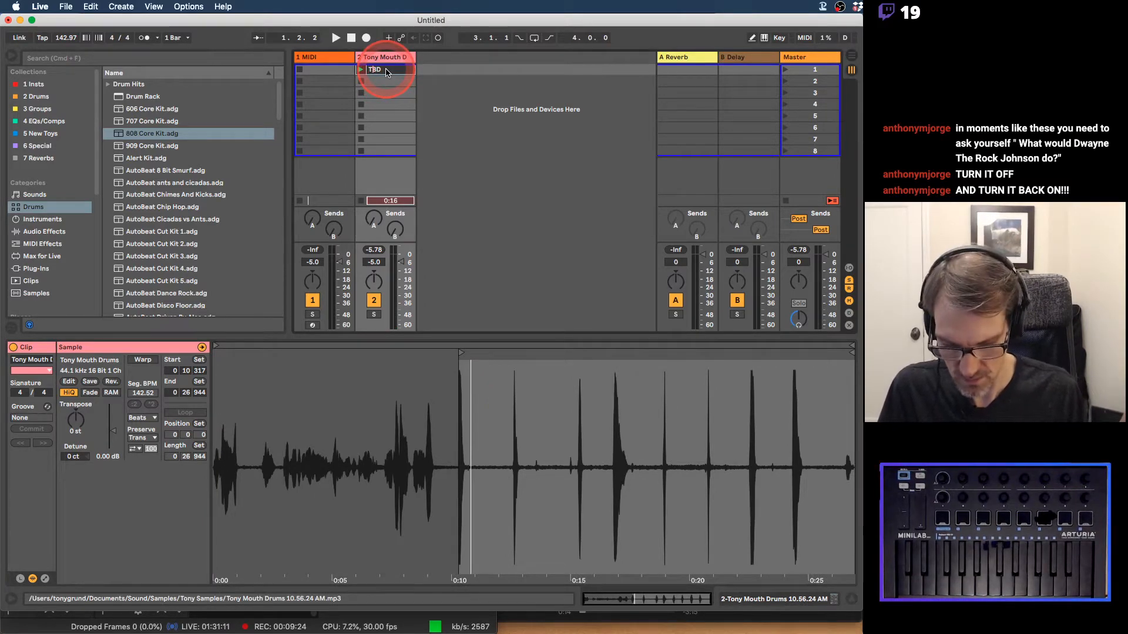
{"action": "key", "text": "Return"}
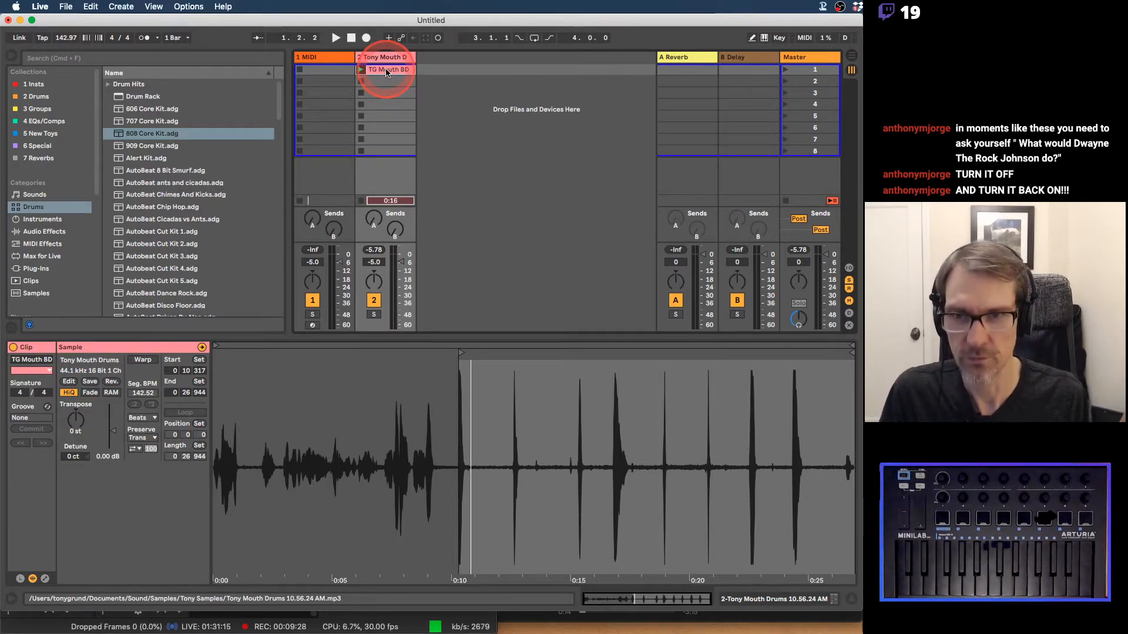
{"action": "key", "text": "super+r"}
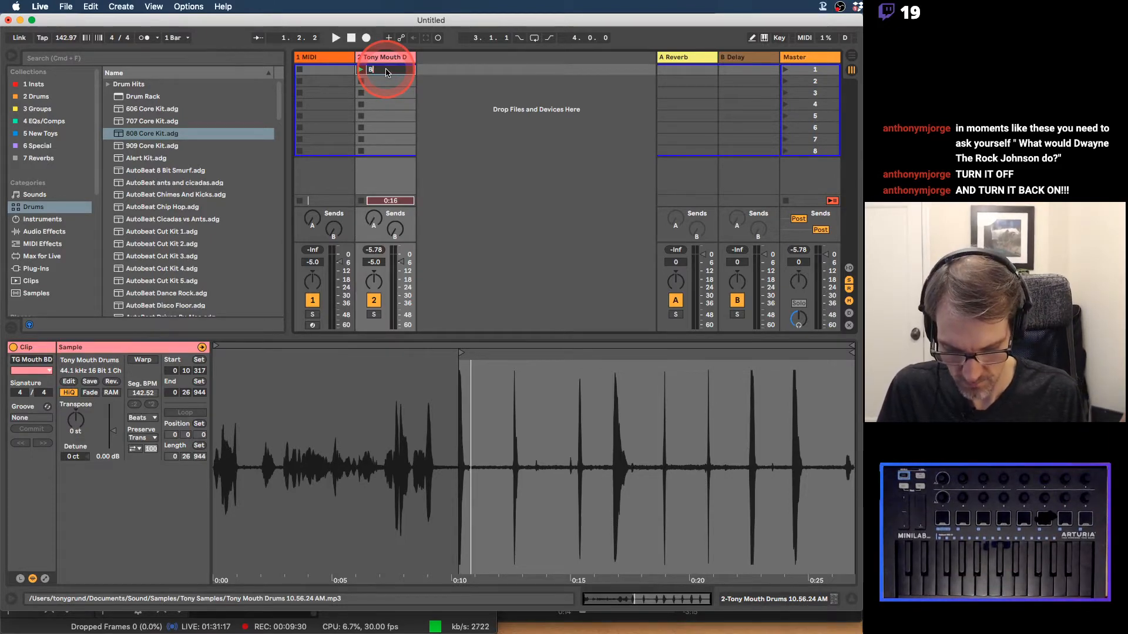
{"action": "type", "text": "BD TG Mouth"}
{"action": "key", "text": "Return"}
Step: Duplicate the BD TG Mouth clip into slot 2, audition it and move the copy's start marker to the hit at 0:12:590
{"action": "left_click_drag", "start_coordinate": [385, 72], "coordinate": [380, 83]}
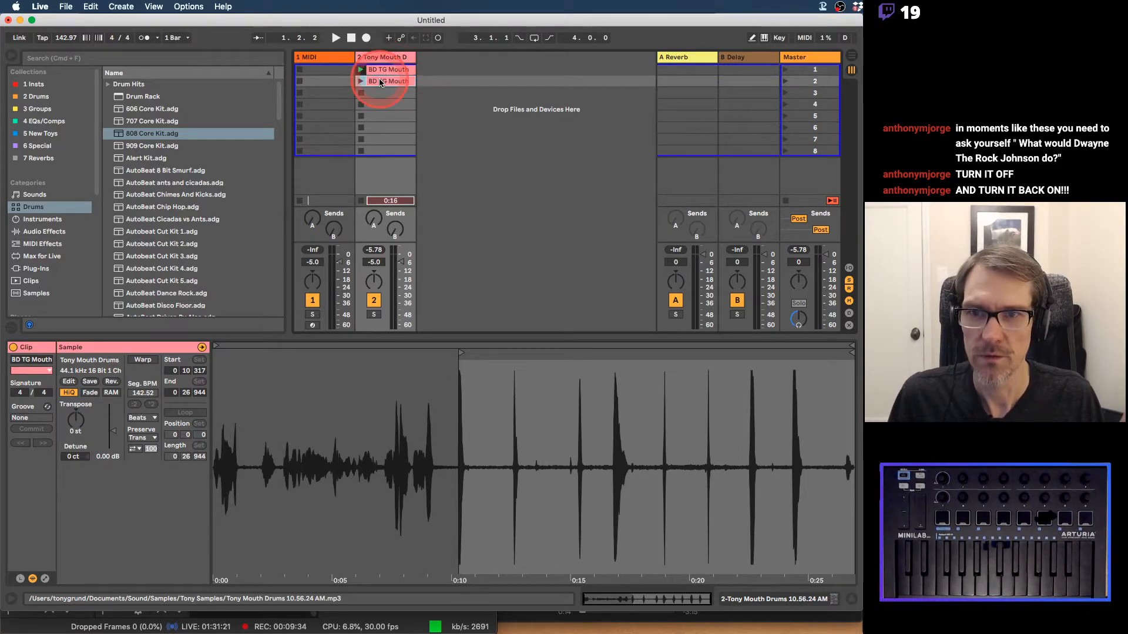
{"action": "left_click", "coordinate": [361, 81]}
{"action": "left_click", "coordinate": [362, 82]}
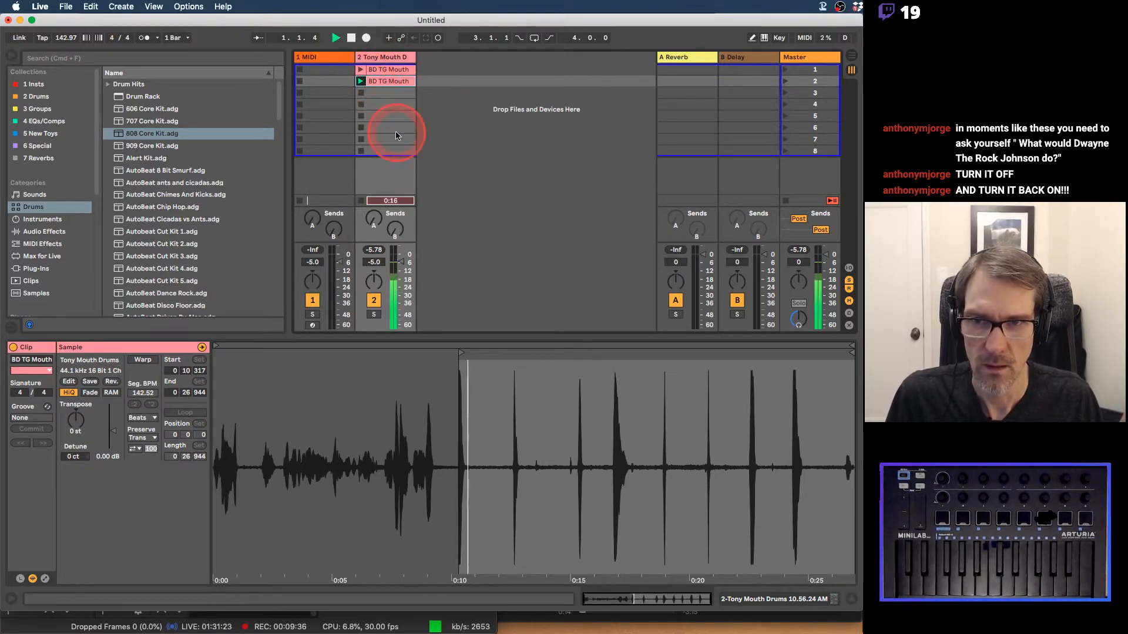
{"action": "key", "text": "space"}
{"action": "left_click_drag", "start_coordinate": [462, 353], "coordinate": [514, 357]}
Step: Duplicate the clip into slots 3, 4 and 5, setting their start markers at the hits at 0:15:304, 0:16:796 and 0:18:831
{"action": "left_click_drag", "start_coordinate": [408, 83], "coordinate": [396, 91]}
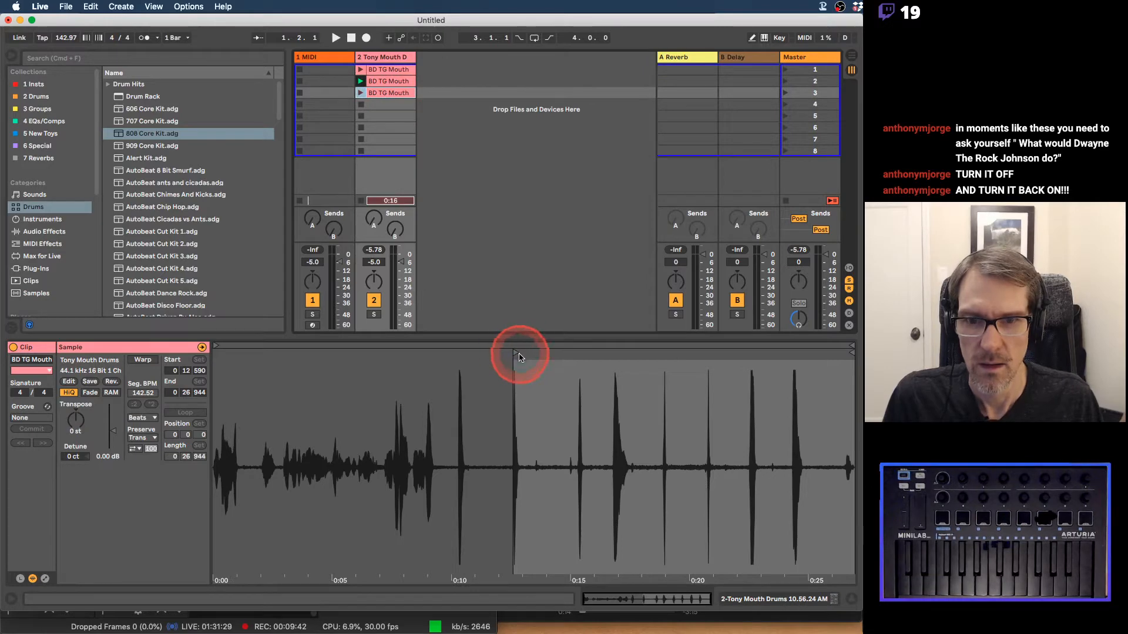
{"action": "left_click_drag", "start_coordinate": [519, 350], "coordinate": [581, 363]}
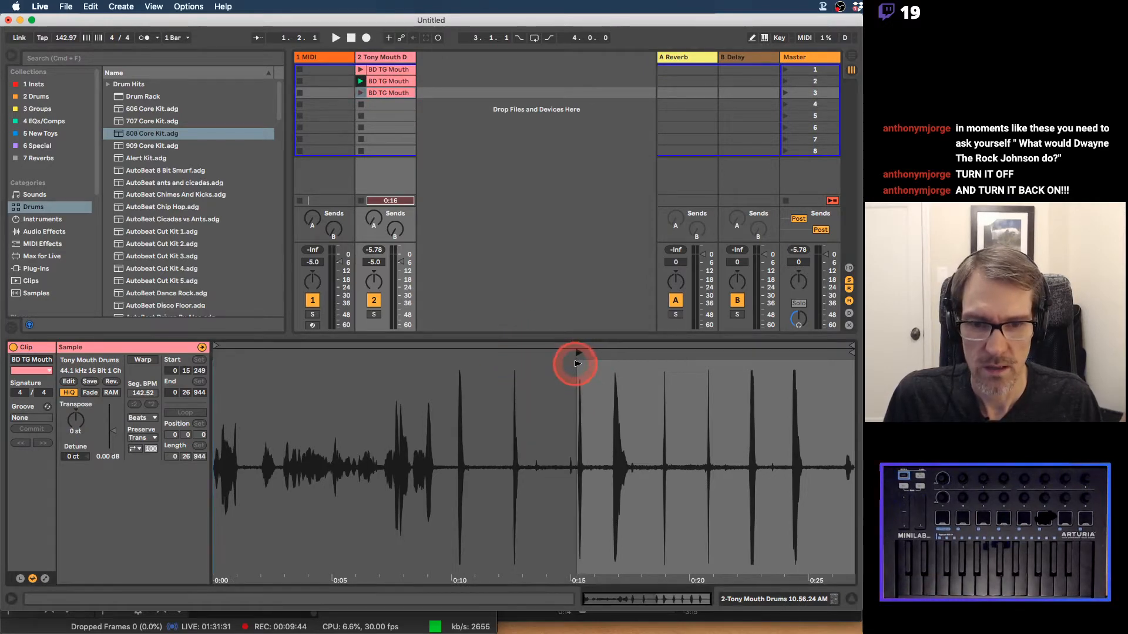
{"action": "left_click_drag", "start_coordinate": [386, 93], "coordinate": [386, 104]}
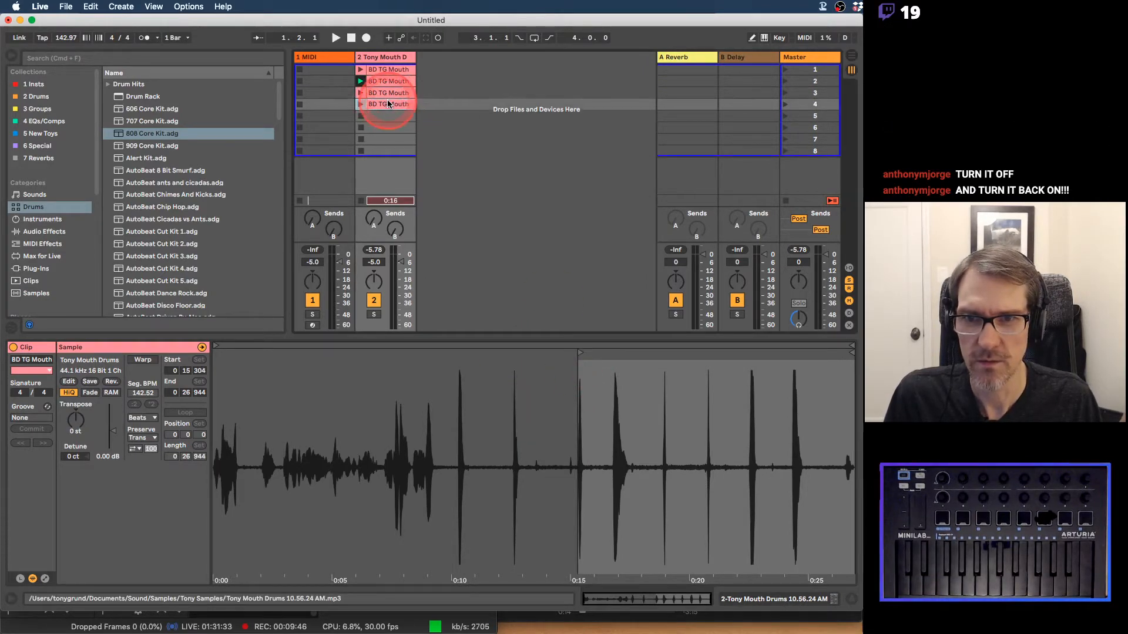
{"action": "left_click_drag", "start_coordinate": [569, 349], "coordinate": [615, 353]}
{"action": "left_click_drag", "start_coordinate": [385, 105], "coordinate": [382, 116]}
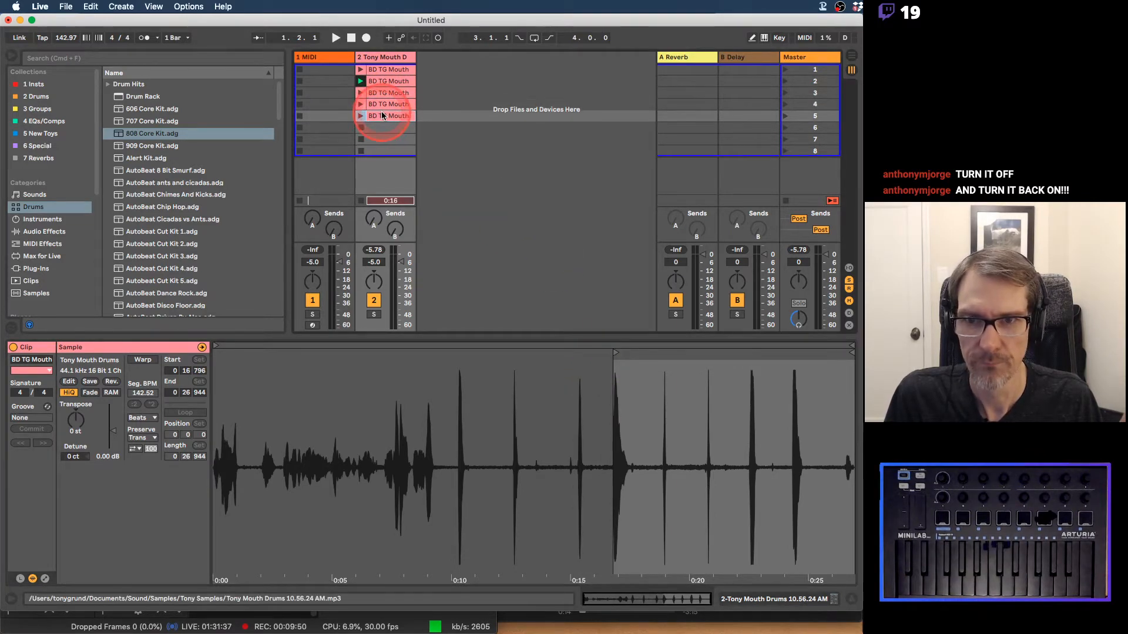
{"action": "left_click_drag", "start_coordinate": [615, 352], "coordinate": [659, 364]}
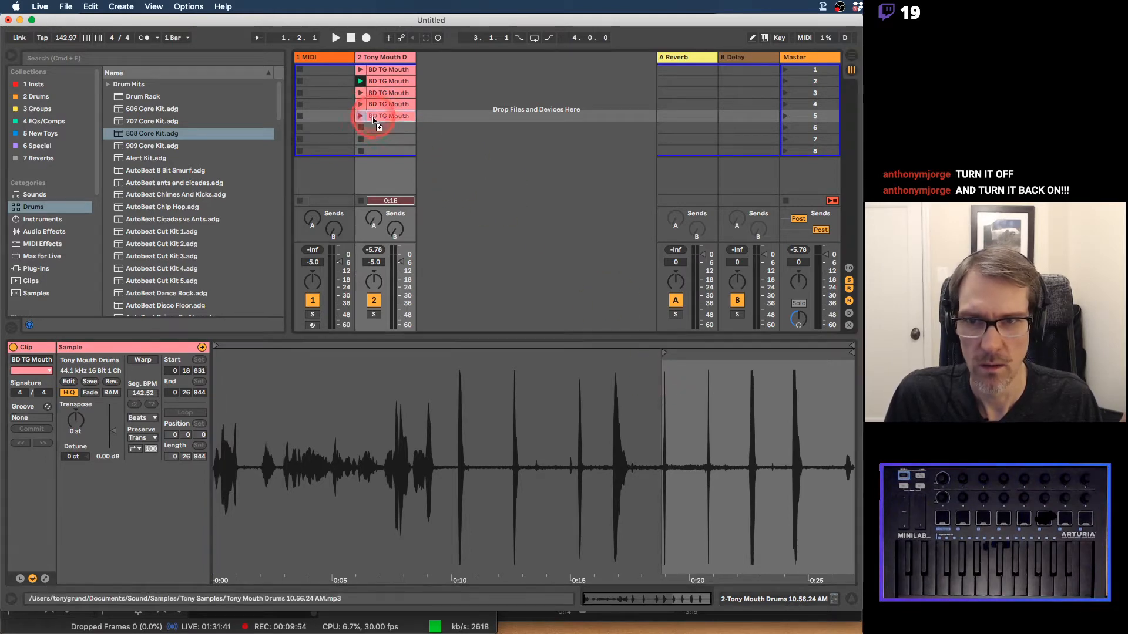
Step: Duplicate the clip into slots 6, 7 and 8, setting their start markers at the hits at 0:20:703, 0:22:467 and 0:24:285
{"action": "left_click_drag", "start_coordinate": [379, 116], "coordinate": [375, 127]}
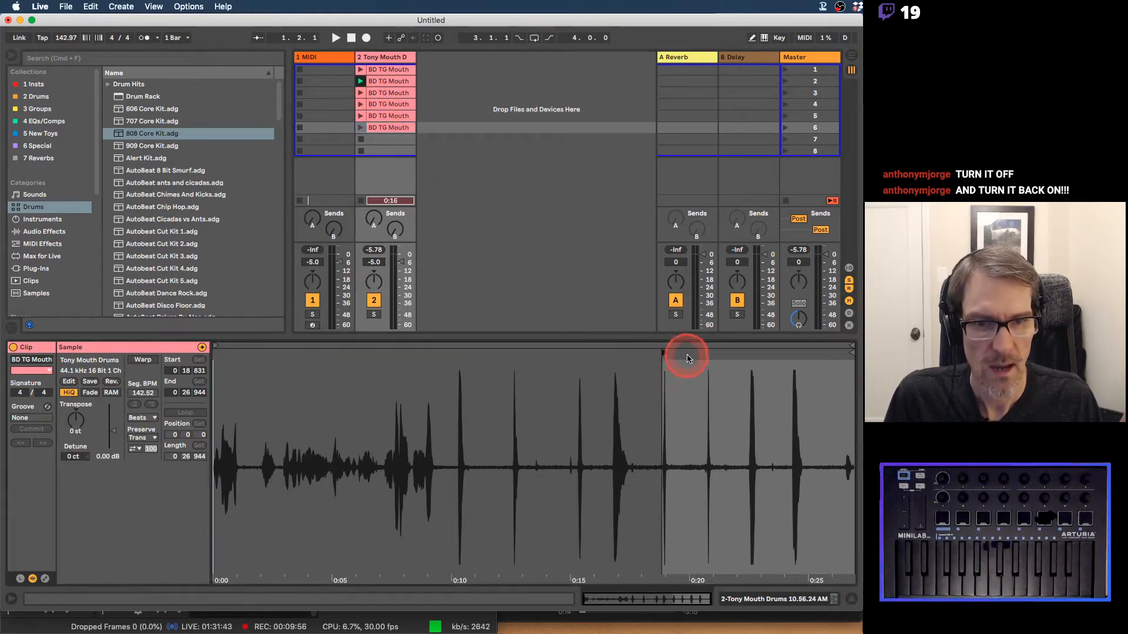
{"action": "left_click_drag", "start_coordinate": [665, 353], "coordinate": [707, 355]}
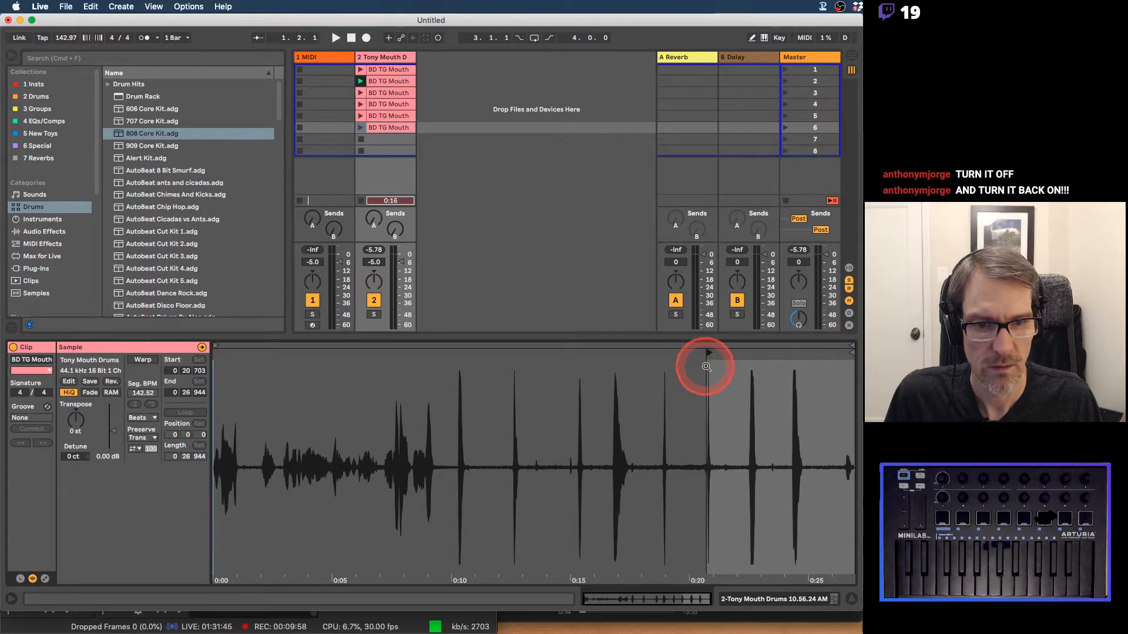
{"action": "left_click_drag", "start_coordinate": [397, 130], "coordinate": [390, 139]}
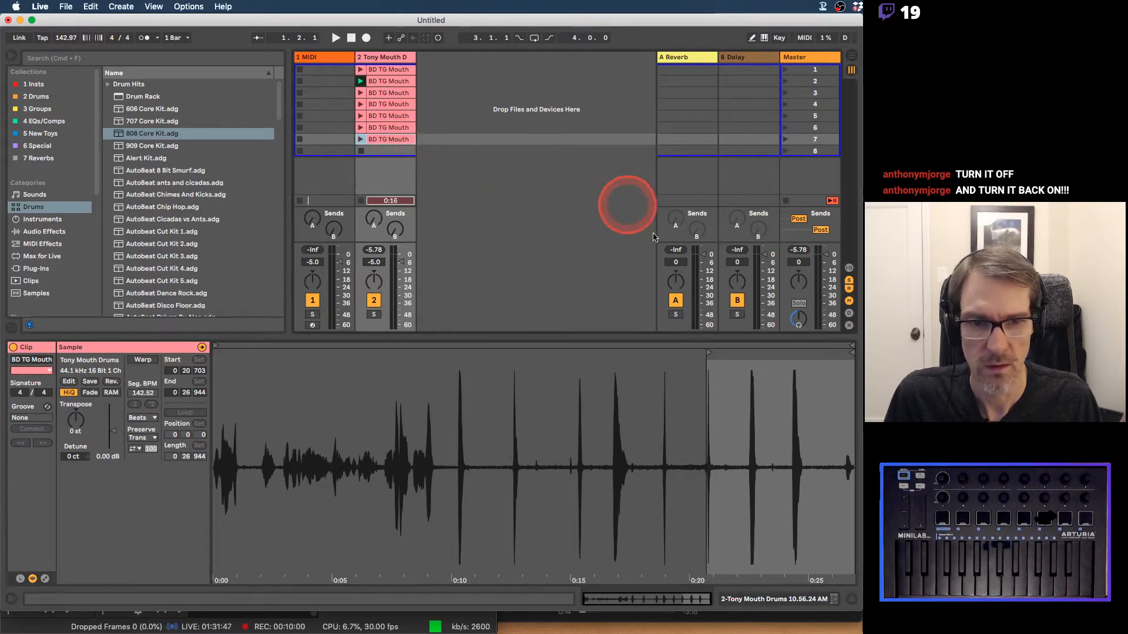
{"action": "left_click_drag", "start_coordinate": [710, 351], "coordinate": [749, 363]}
{"action": "left_click_drag", "start_coordinate": [390, 133], "coordinate": [390, 153]}
{"action": "mouse_move", "coordinate": [750, 353]}
{"action": "left_mouse_down"}
{"action": "mouse_move", "coordinate": [793, 361]}
{"action": "mouse_move", "coordinate": [796, 382]}
{"action": "left_mouse_up"}
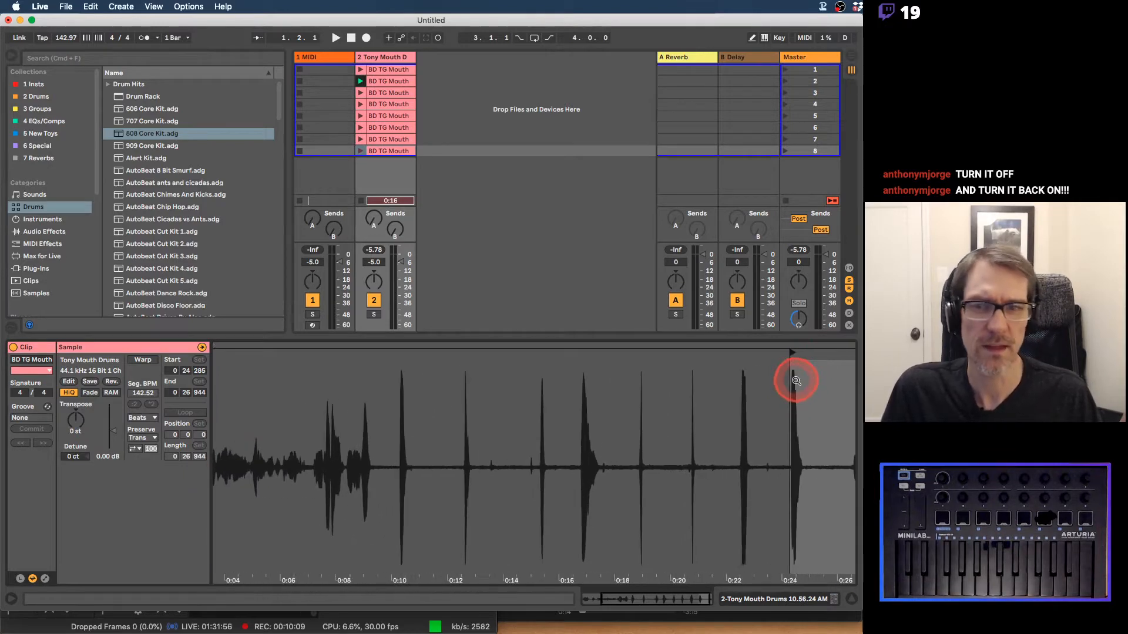
Step: Audition the duplicated clips and rename those in slots 2, 3 and 4 as Bap TG Mouth, CH TG Mouth and OH TG Mouth
{"action": "left_click", "coordinate": [380, 73]}
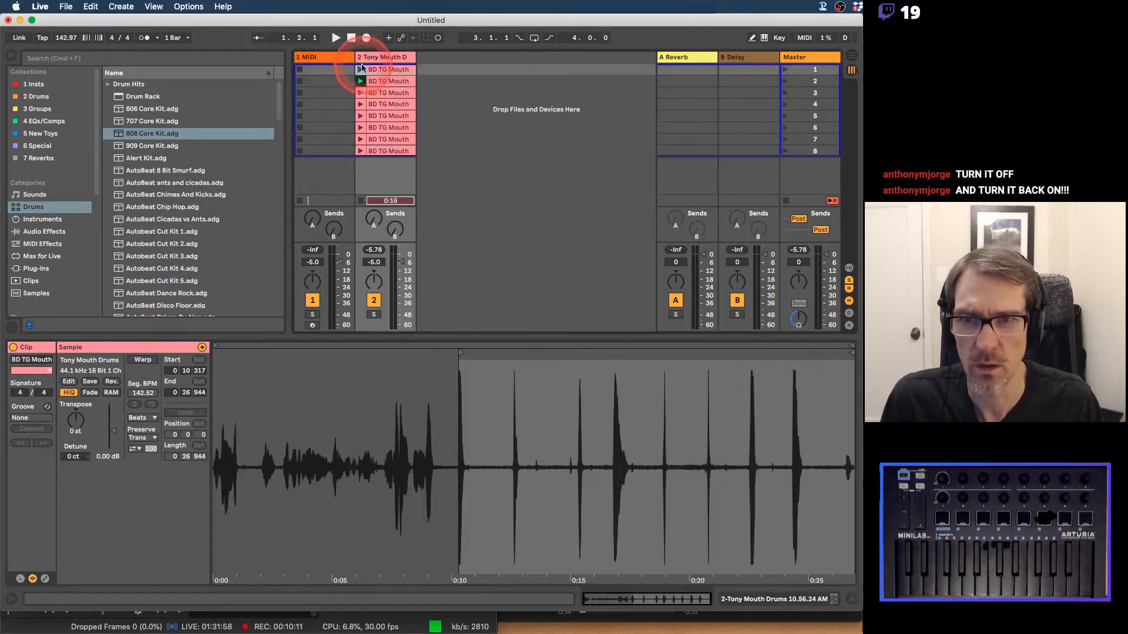
{"action": "left_click", "coordinate": [361, 94]}
{"action": "left_click", "coordinate": [361, 104]}
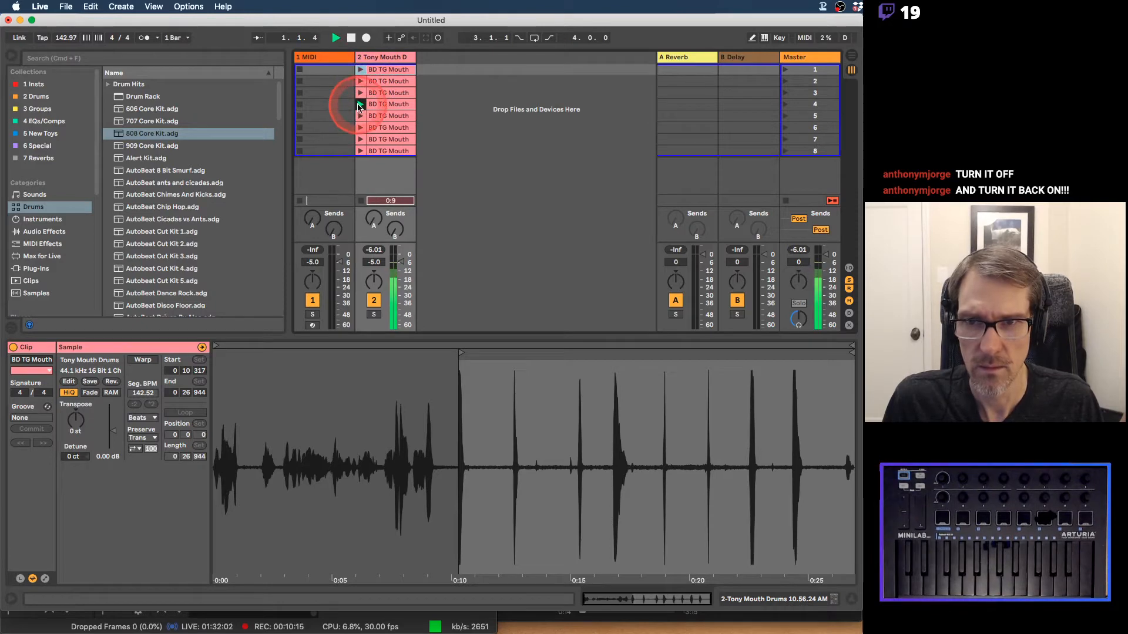
{"action": "left_click", "coordinate": [379, 82]}
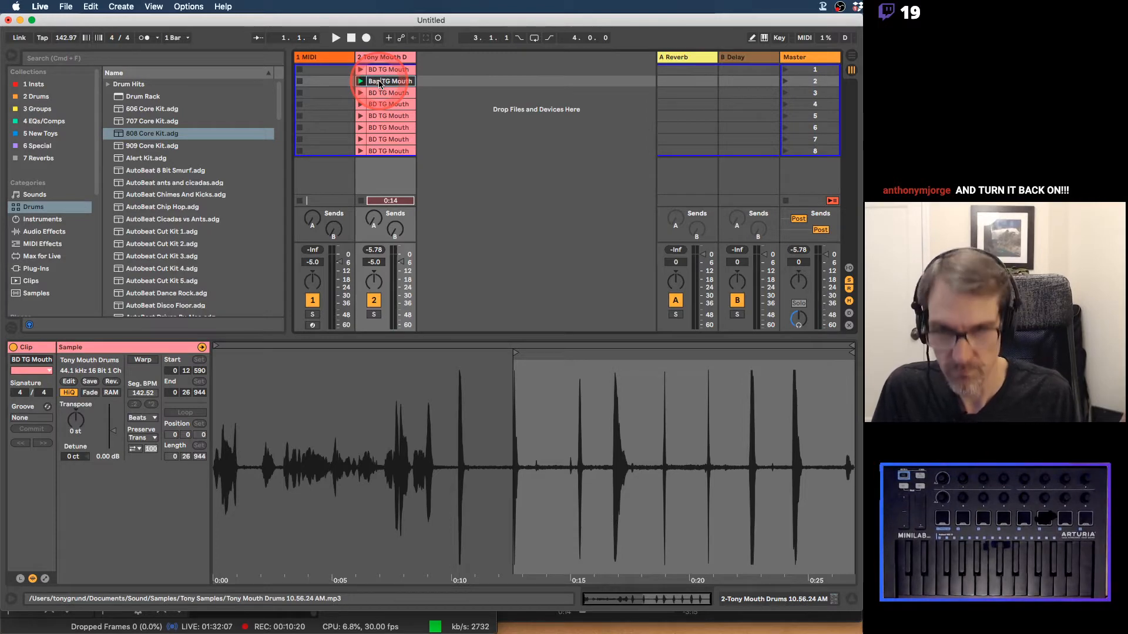
{"action": "left_click", "coordinate": [372, 94]}
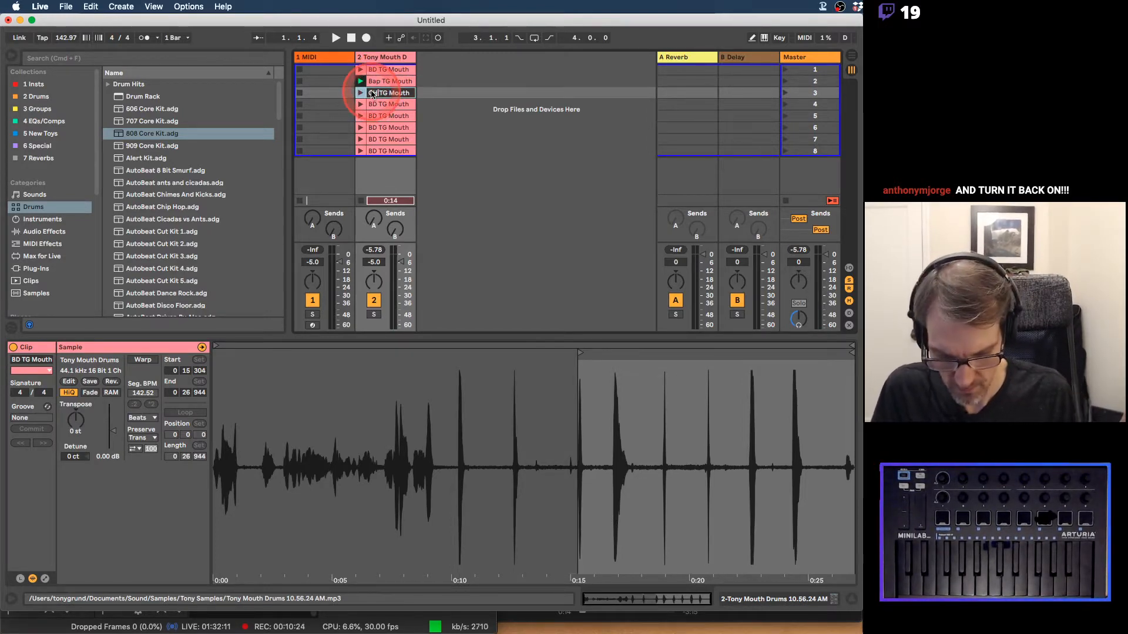
{"action": "left_click", "coordinate": [374, 104]}
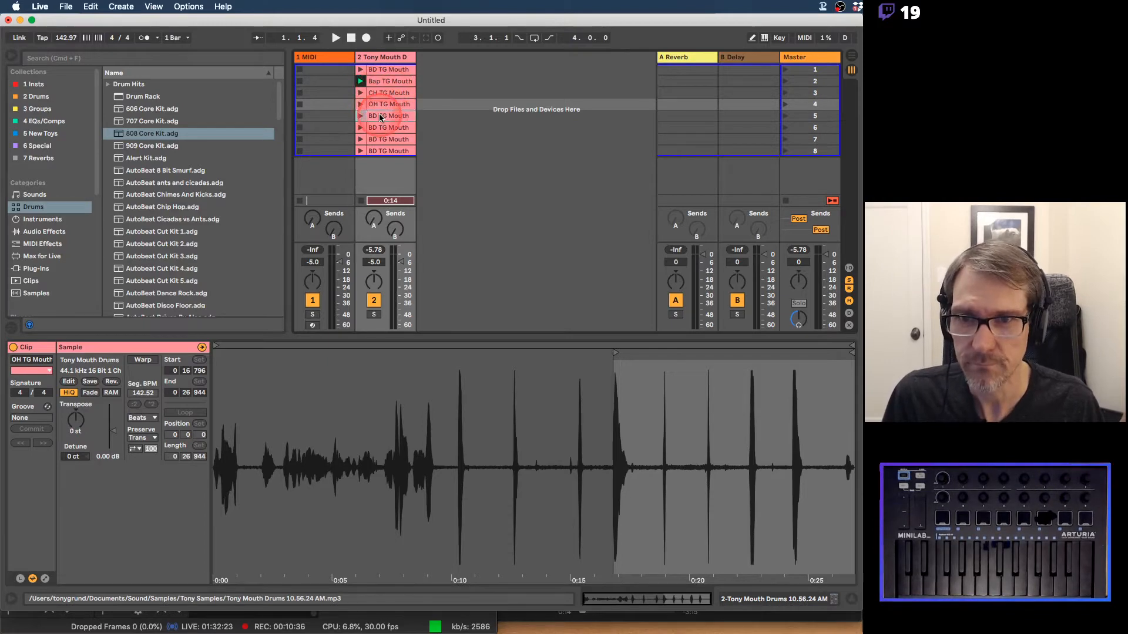
Step: Audition and rename the clips in slots 5 to 8 as Cluck 1 TG Mouth, Cluck 2 TG Mouth, Blip TG Mouth and Disco TG Mouth
{"action": "left_click", "coordinate": [360, 115]}
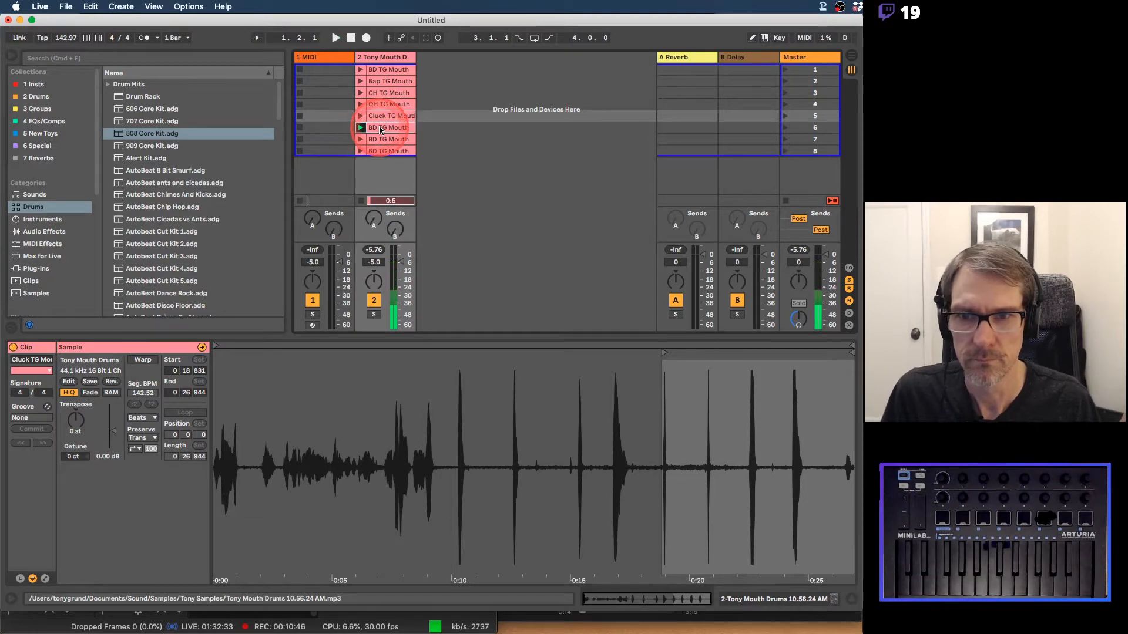
{"action": "left_click", "coordinate": [380, 129]}
{"action": "left_click", "coordinate": [383, 116]}
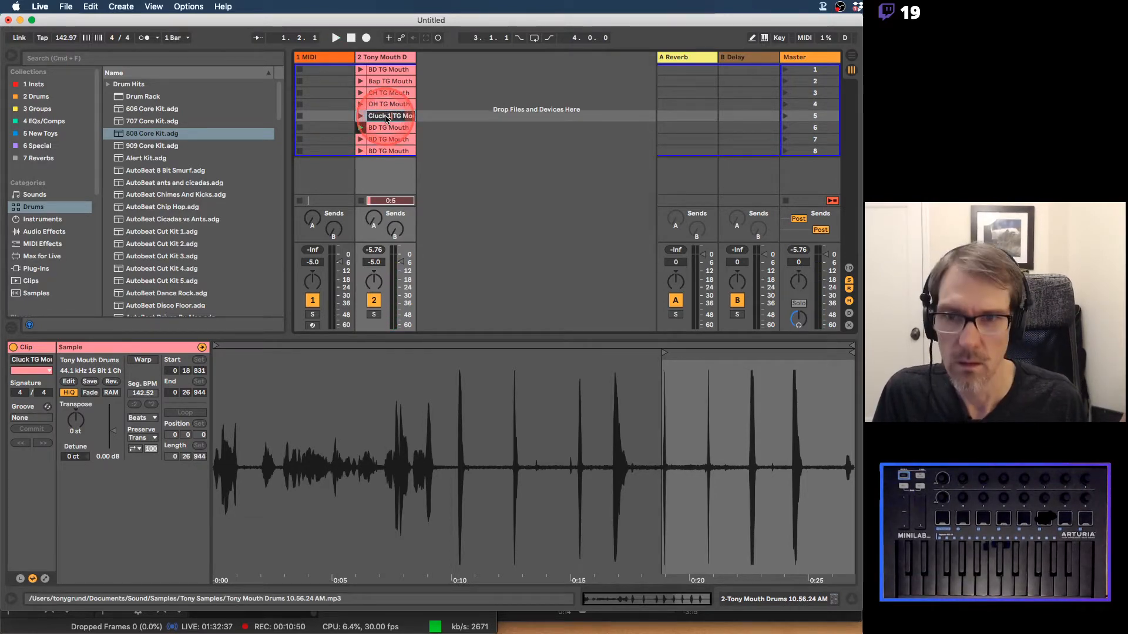
{"action": "left_click", "coordinate": [375, 129]}
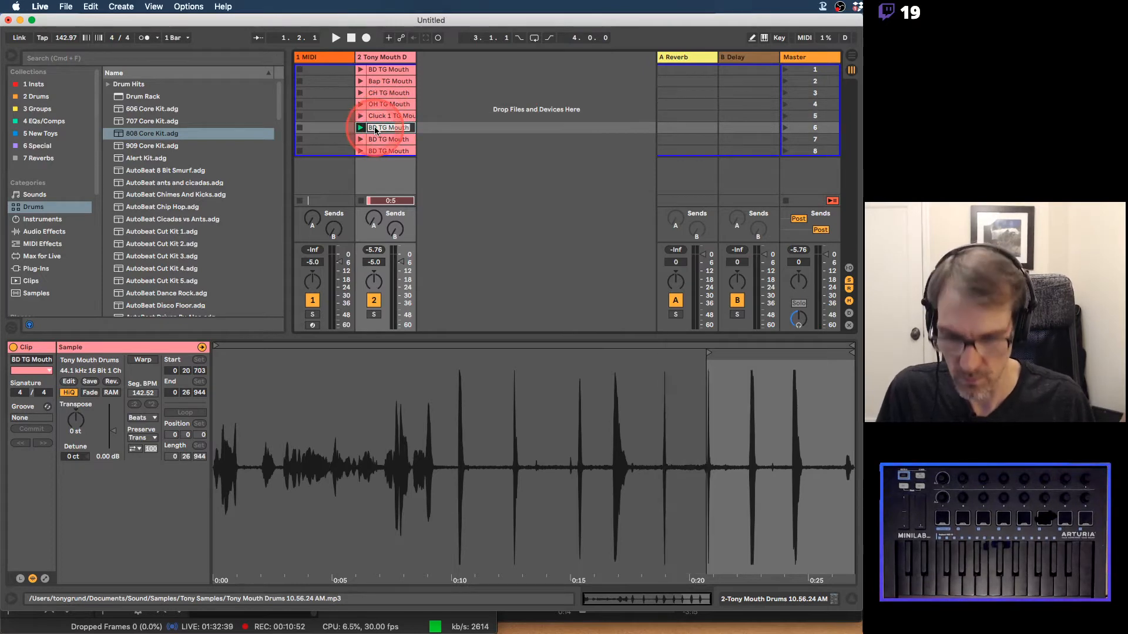
{"action": "type", "text": "ck 2"}
{"action": "left_click", "coordinate": [378, 140]}
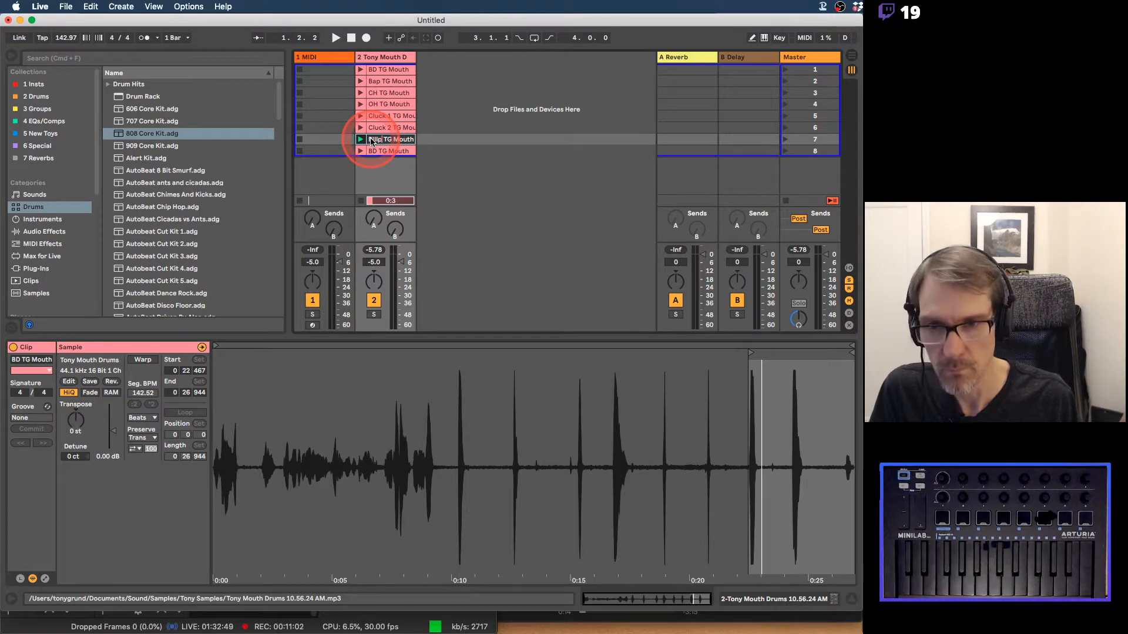
{"action": "left_click", "coordinate": [371, 151]}
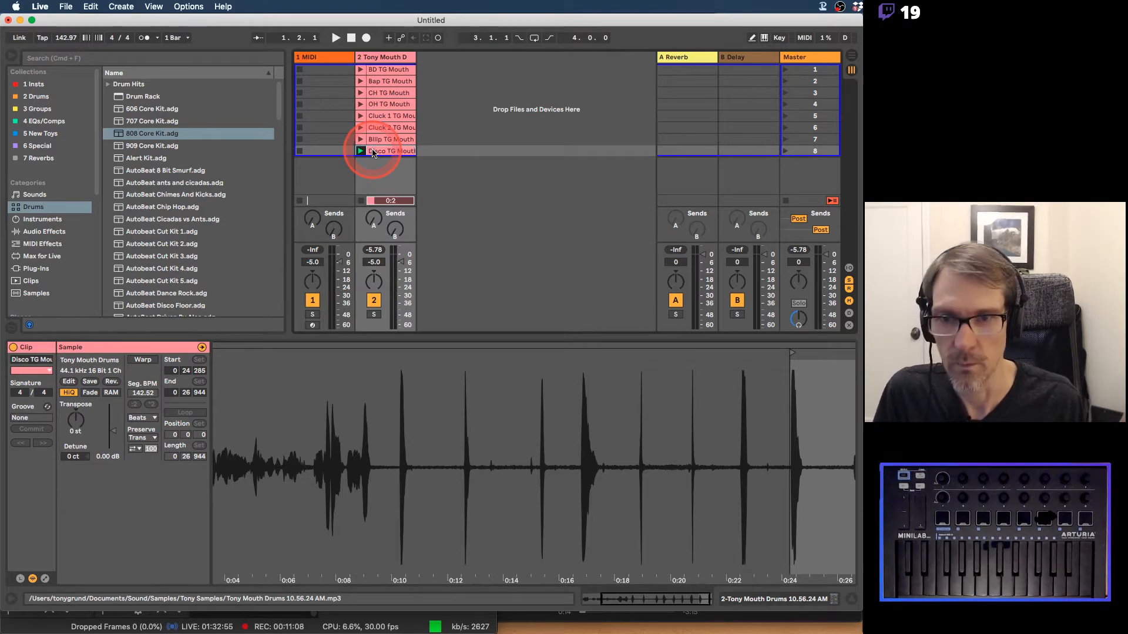
Step: Trim the ends of the BD and Bap TG Mouth clips after their hits, placing Bap's end marker at 0:13:594, and audition them
{"action": "left_click", "coordinate": [384, 82]}
{"action": "mouse_move", "coordinate": [850, 352]}
{"action": "left_mouse_down"}
{"action": "mouse_move", "coordinate": [531, 393]}
{"action": "mouse_move", "coordinate": [514, 380]}
{"action": "left_mouse_up"}
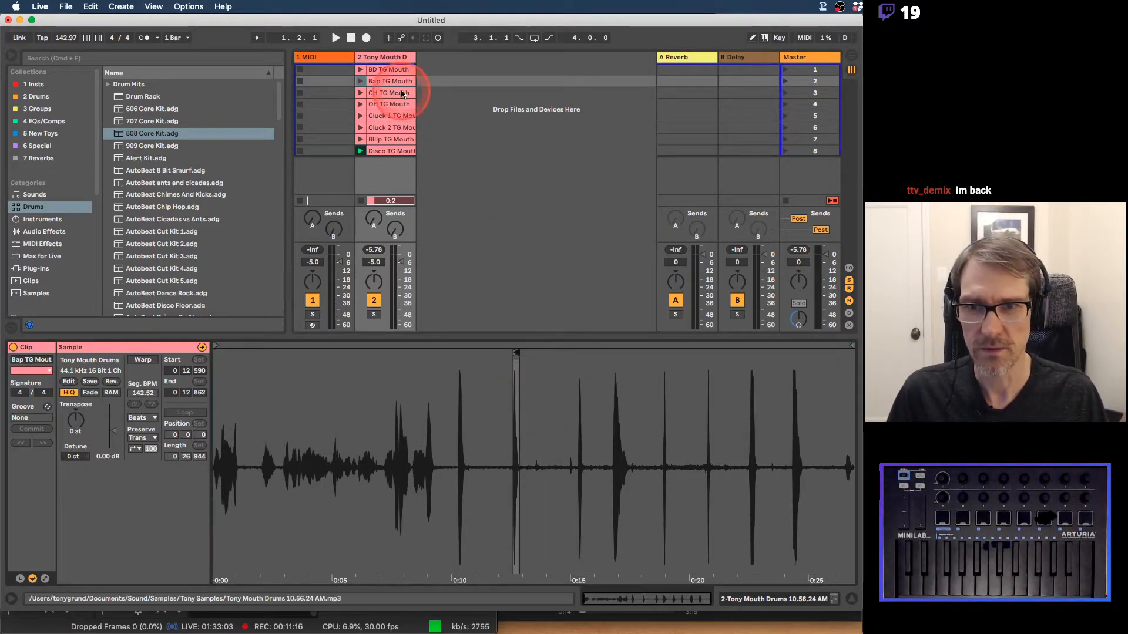
{"action": "left_click", "coordinate": [361, 81]}
{"action": "left_click", "coordinate": [361, 69]}
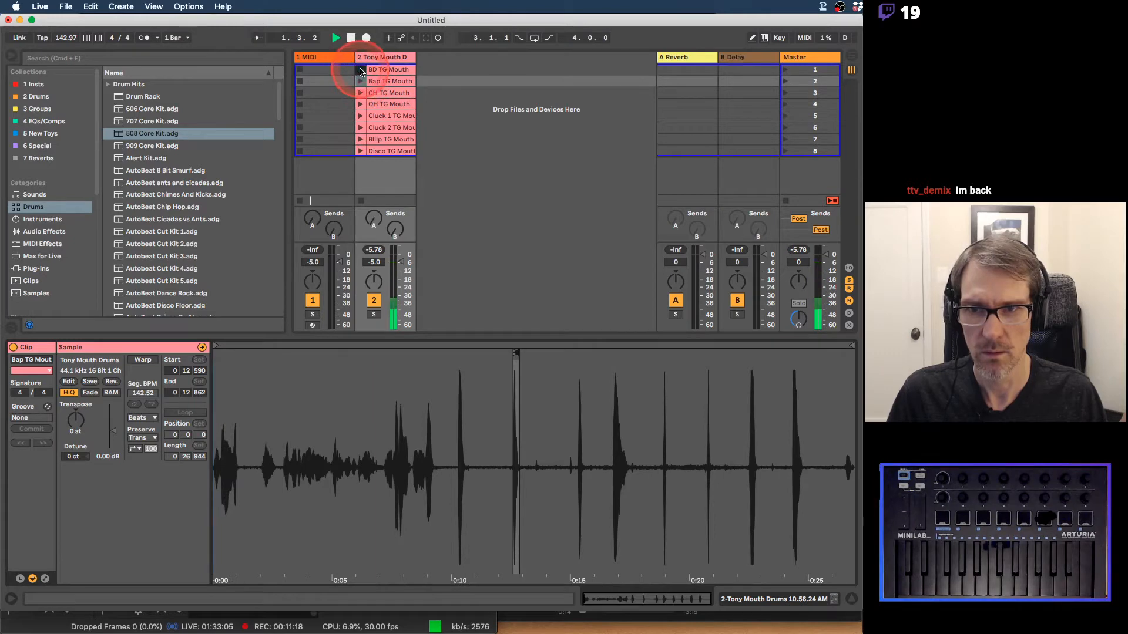
{"action": "left_click", "coordinate": [380, 71]}
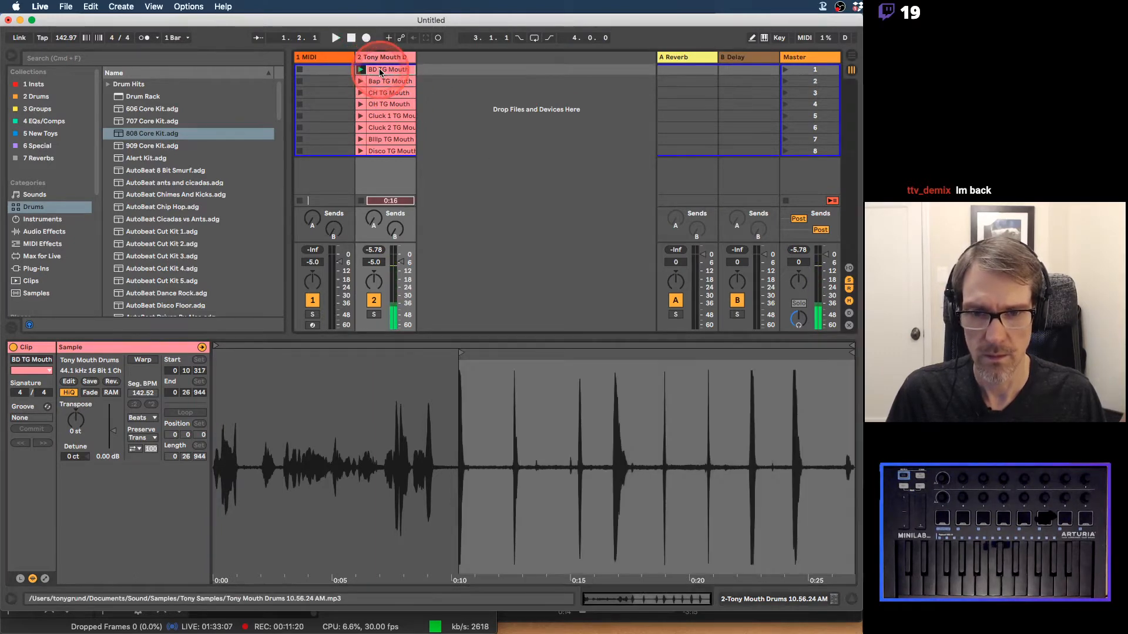
{"action": "mouse_move", "coordinate": [847, 351]}
{"action": "left_mouse_down"}
{"action": "mouse_move", "coordinate": [464, 375]}
{"action": "mouse_move", "coordinate": [533, 353]}
{"action": "left_mouse_up"}
{"action": "left_click", "coordinate": [389, 84]}
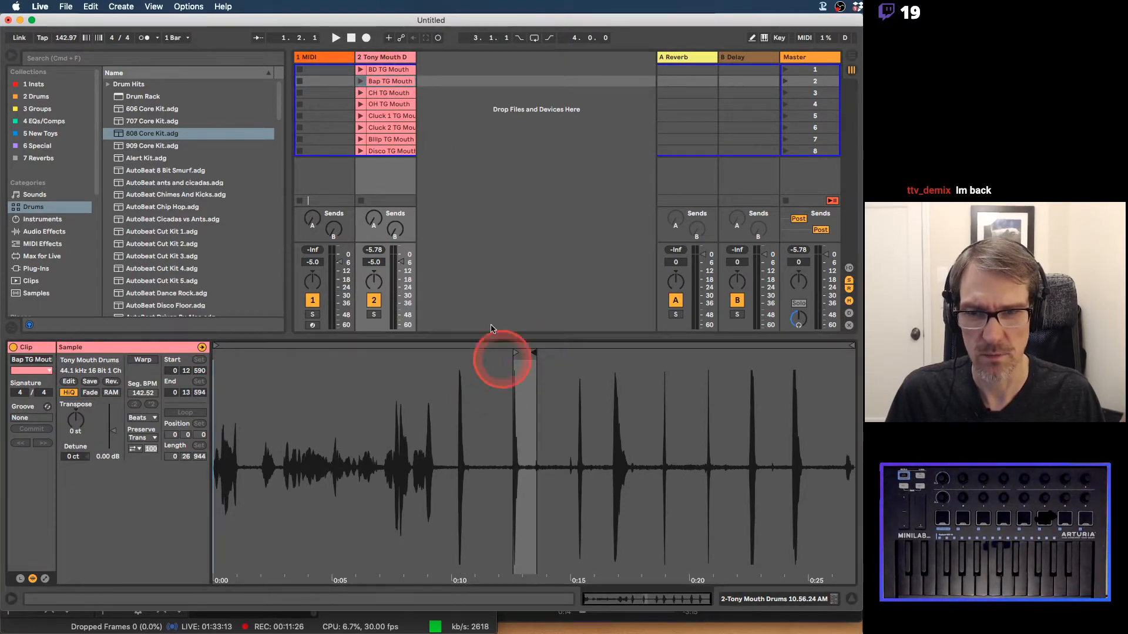
Step: Trim the CH TG Mouth clip's end just after its hit and set the OH TG Mouth clip's end marker to 0:17:827
{"action": "left_click", "coordinate": [392, 93]}
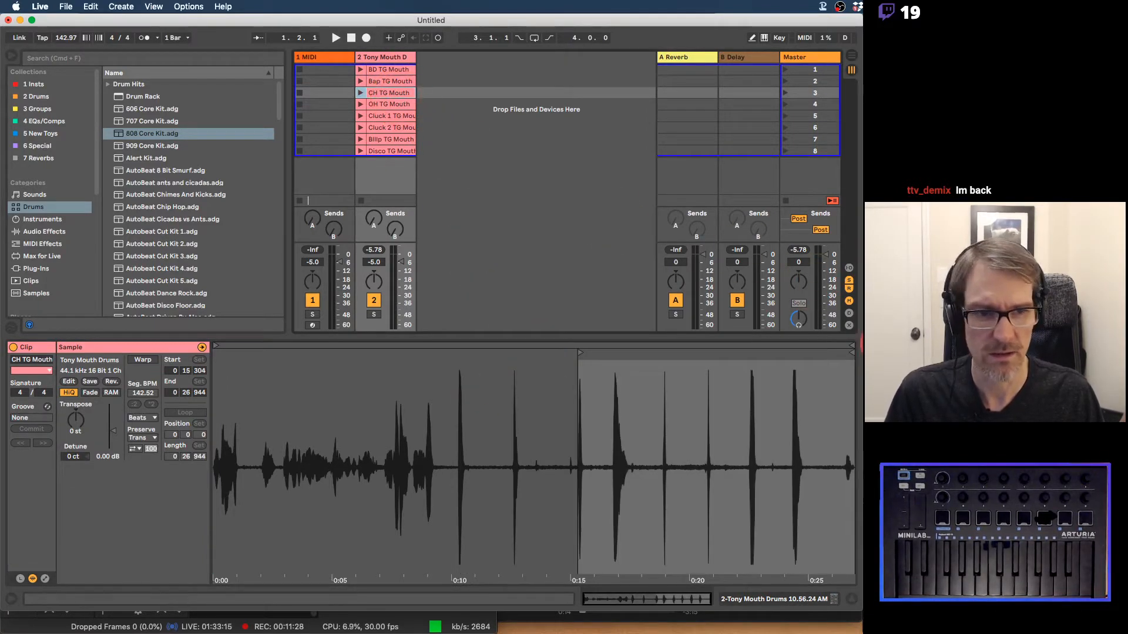
{"action": "left_click_drag", "start_coordinate": [846, 348], "coordinate": [584, 369]}
{"action": "left_click", "coordinate": [389, 104]}
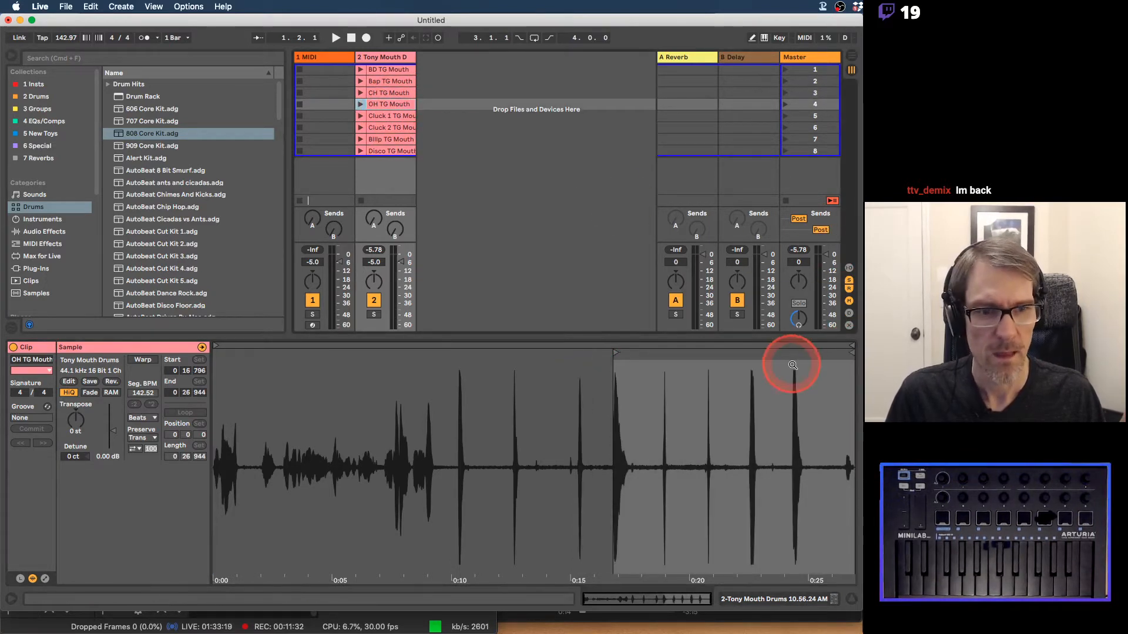
{"action": "left_click_drag", "start_coordinate": [848, 355], "coordinate": [635, 354]}
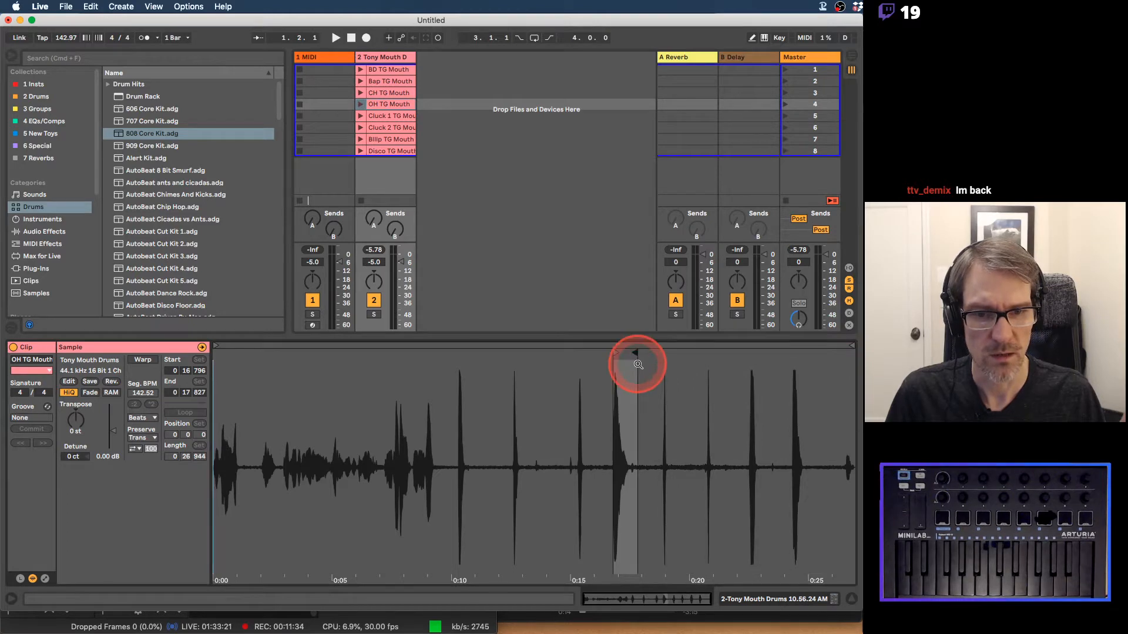
Step: Set the end markers of the Cluck 1 and Cluck 2 TG Mouth clips to 0:19:428 and 0:21:165
{"action": "left_click", "coordinate": [388, 116]}
{"action": "mouse_move", "coordinate": [858, 357]}
{"action": "left_mouse_down"}
{"action": "mouse_move", "coordinate": [845, 347]}
{"action": "mouse_move", "coordinate": [662, 365]}
{"action": "mouse_move", "coordinate": [673, 365]}
{"action": "left_mouse_up"}
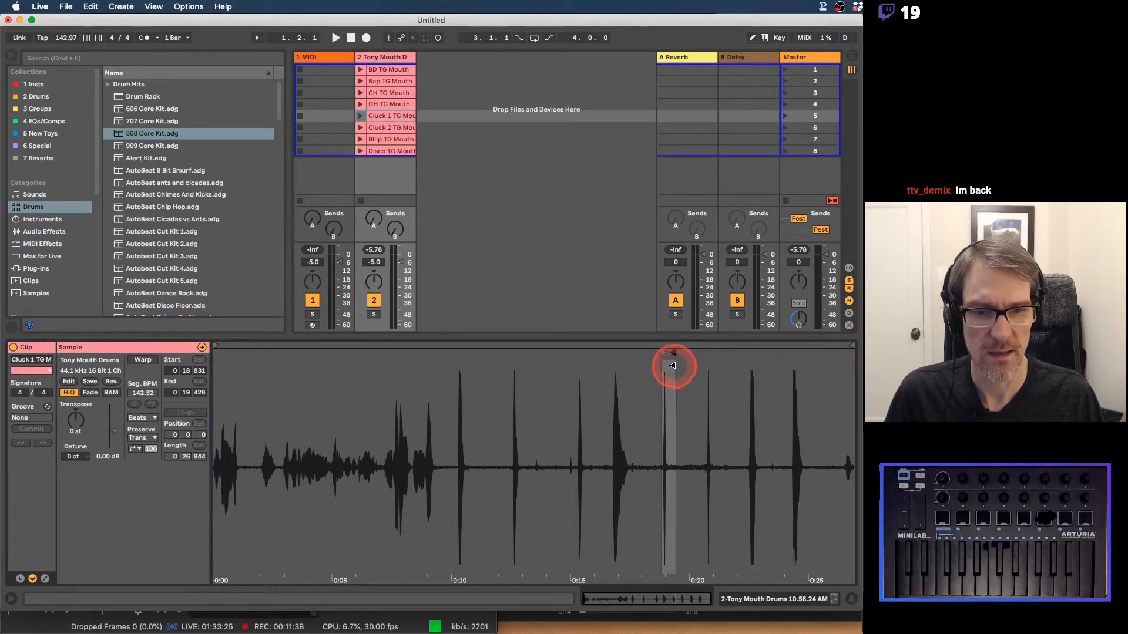
{"action": "left_click", "coordinate": [411, 128]}
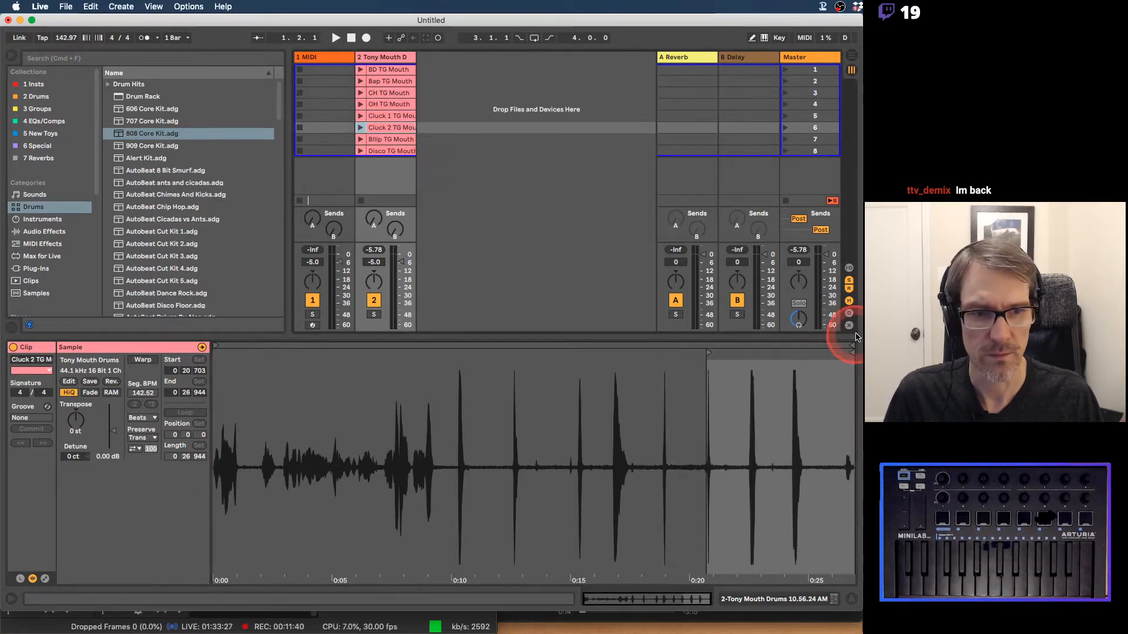
{"action": "left_click_drag", "start_coordinate": [847, 352], "coordinate": [715, 365]}
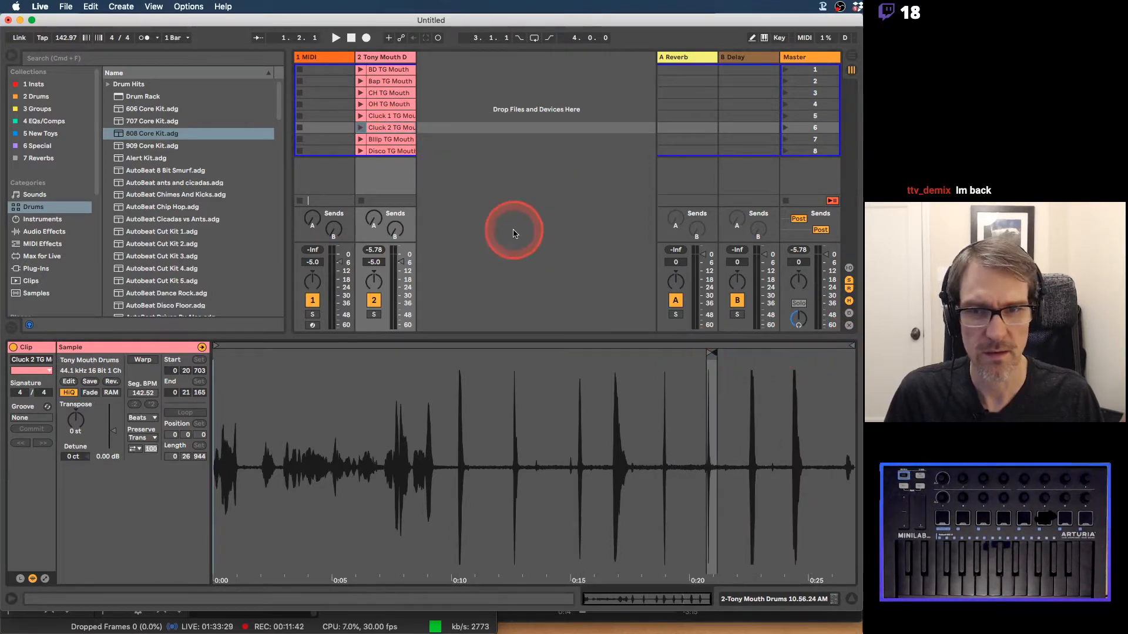
Step: Set the end marker of the Blip TG Mouth clip to 0:23:37, just after its hit
{"action": "left_click", "coordinate": [403, 151]}
{"action": "left_click", "coordinate": [403, 142]}
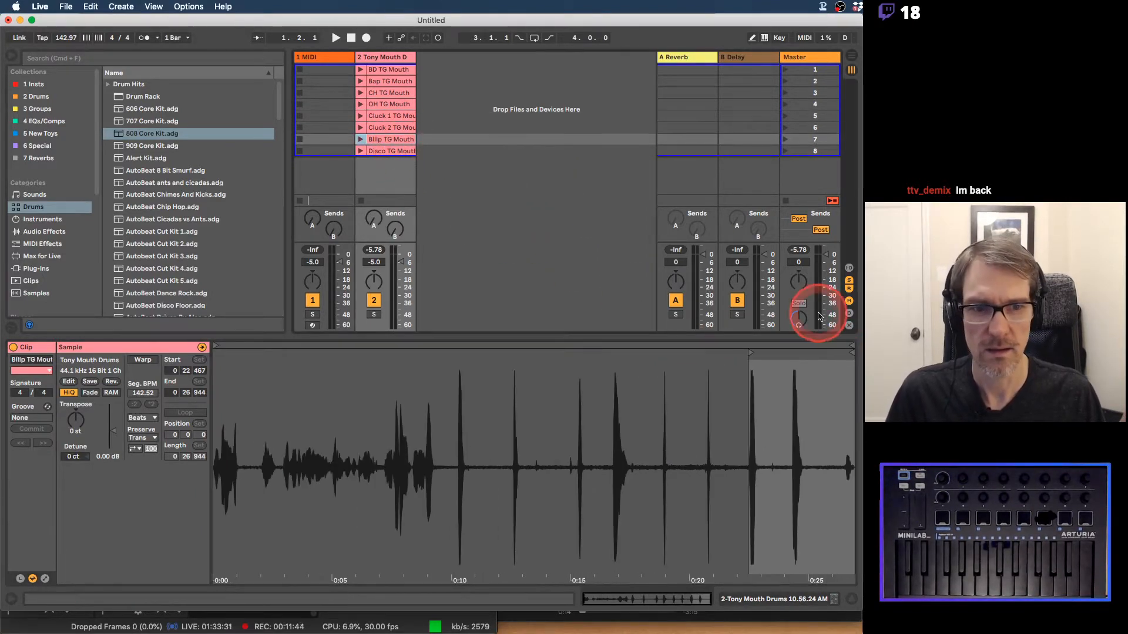
{"action": "left_click_drag", "start_coordinate": [850, 353], "coordinate": [758, 352]}
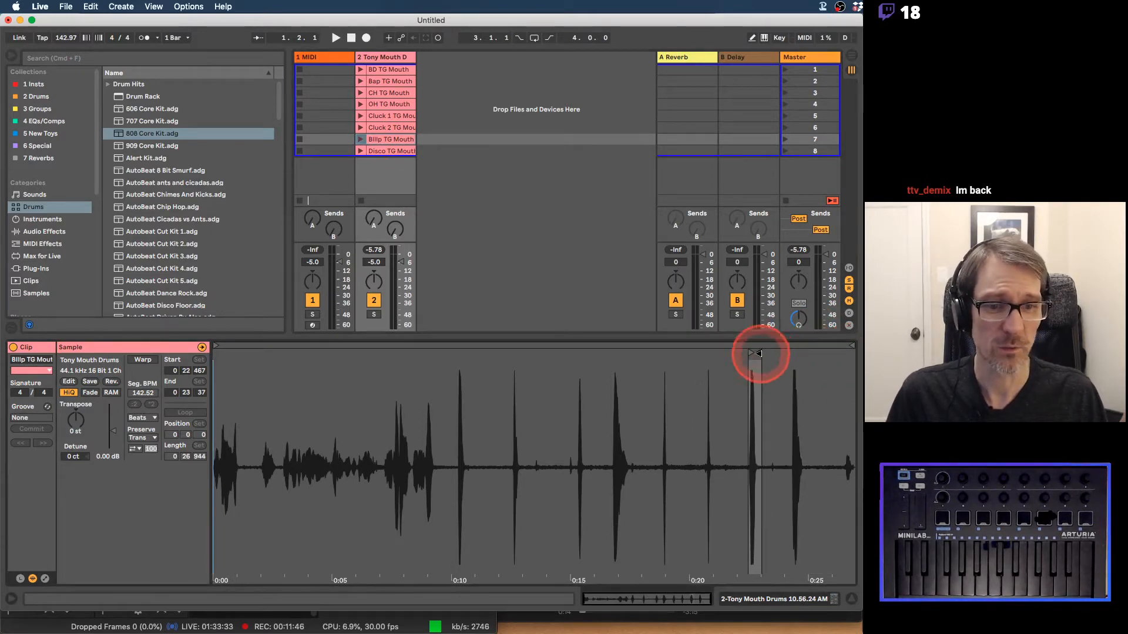
Step: Trim the end of the Disco TG Mouth clip to just after its hit, enlarging the waveform display for the edit and shrinking it again
{"action": "left_click", "coordinate": [398, 149]}
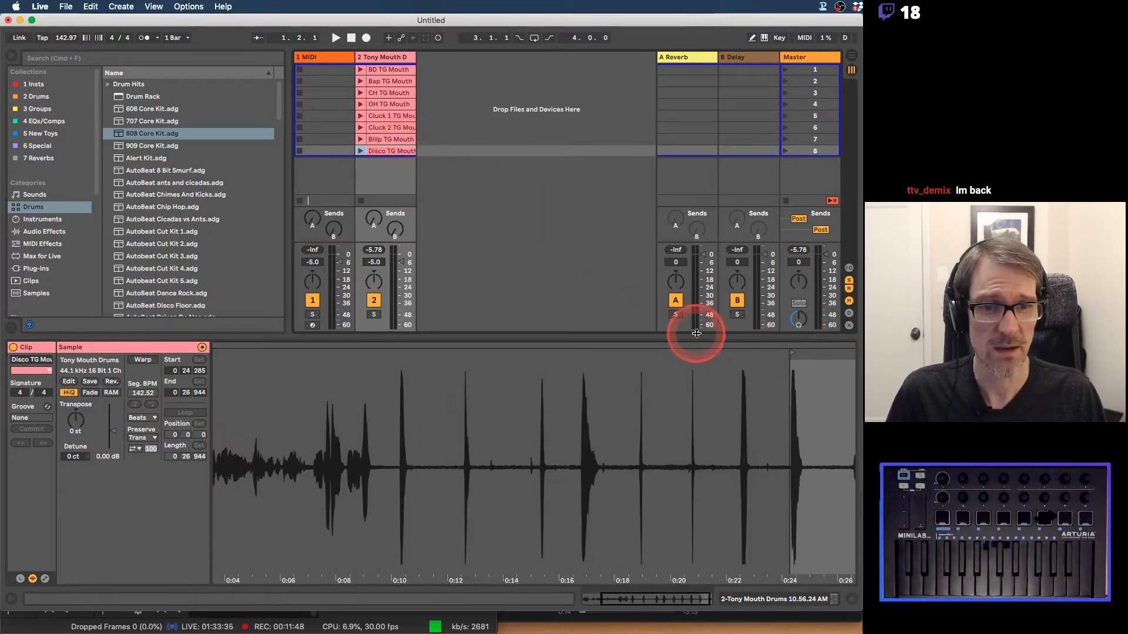
{"action": "left_click_drag", "start_coordinate": [694, 335], "coordinate": [694, 154]}
{"action": "left_click_drag", "start_coordinate": [810, 231], "coordinate": [809, 232]}
{"action": "left_click_drag", "start_coordinate": [850, 170], "coordinate": [636, 172]}
{"action": "left_click_drag", "start_coordinate": [479, 154], "coordinate": [461, 357]}
Step: Crop all eight TG Mouth clips, from BD to Disco, to their trimmed regions in one operation
{"action": "left_click", "coordinate": [383, 57]}
{"action": "left_click", "coordinate": [386, 70]}
{"action": "left_click", "coordinate": [388, 152], "text": "shift"}
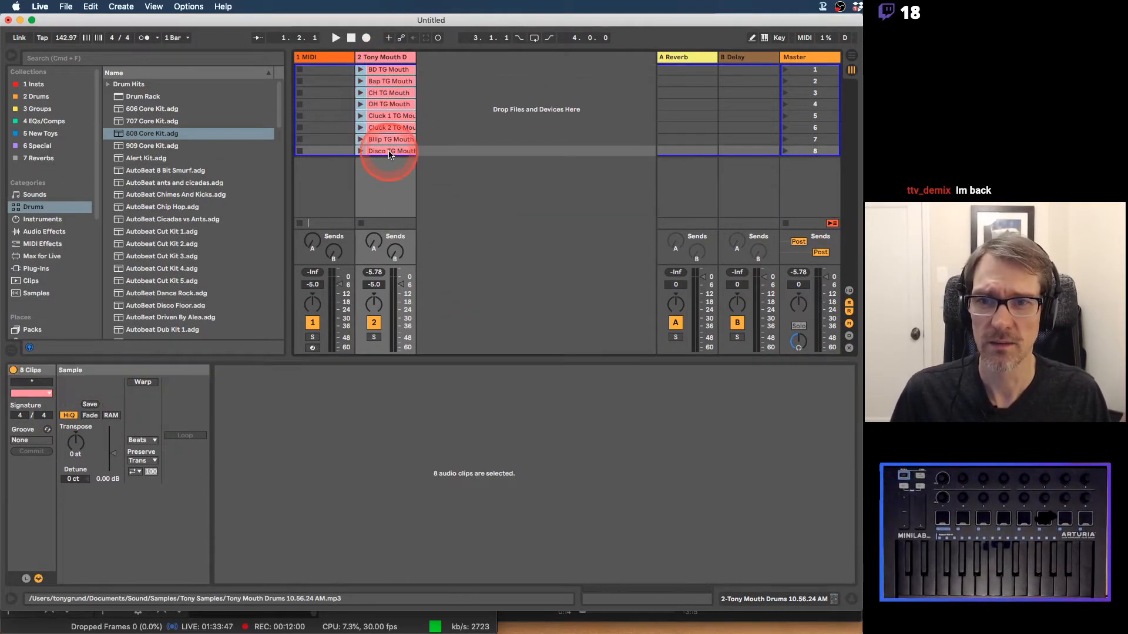
{"action": "right_click", "coordinate": [389, 153]}
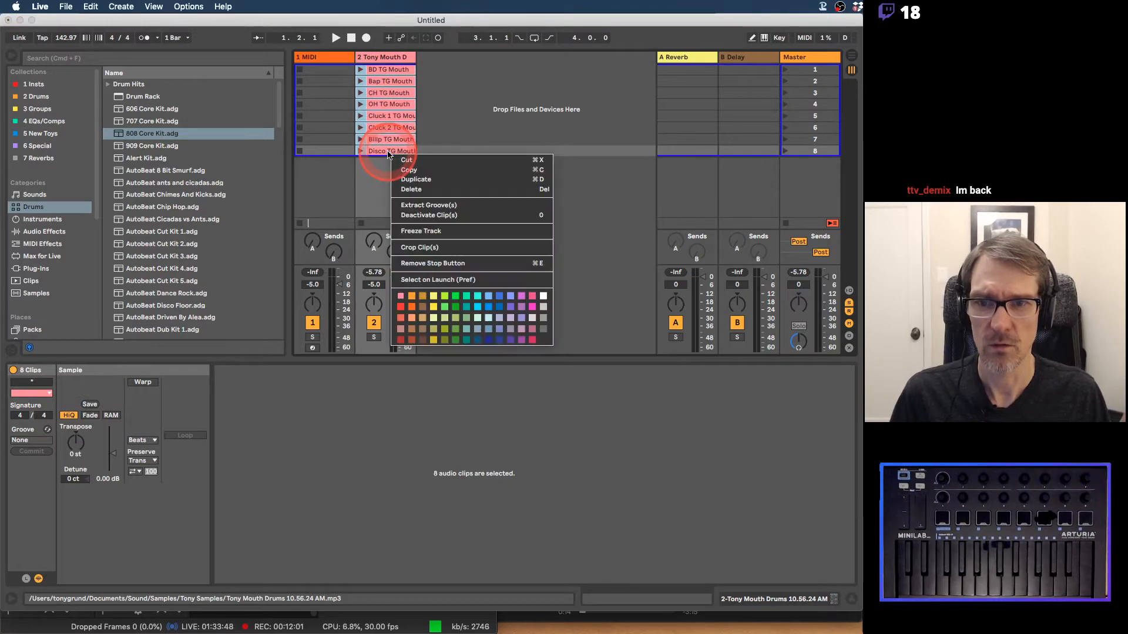
{"action": "left_click", "coordinate": [436, 249]}
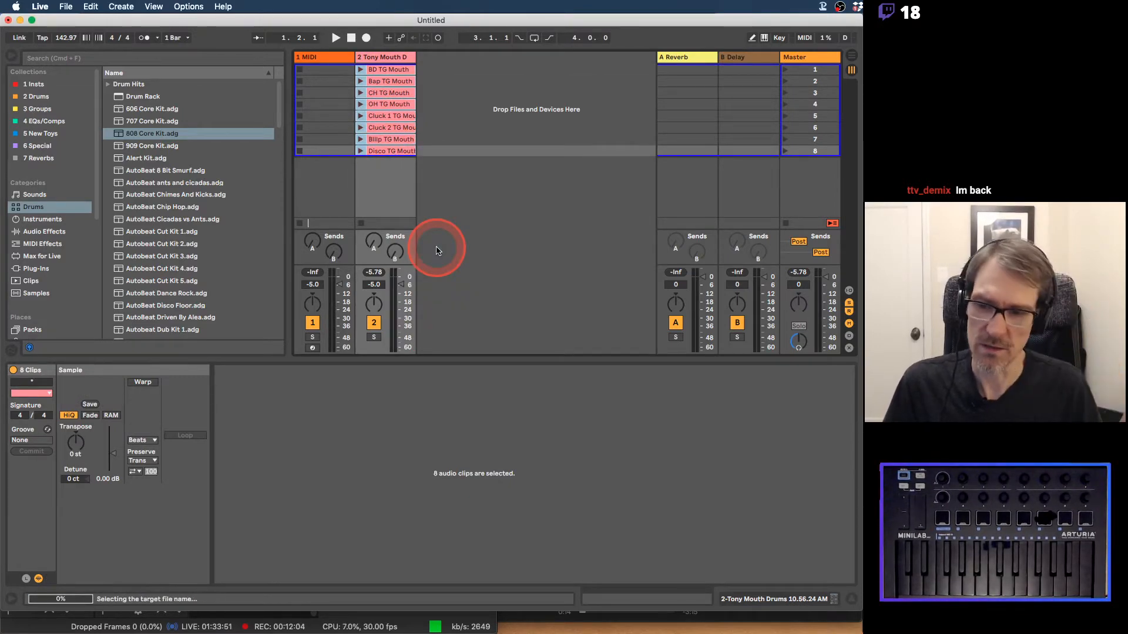
Step: Step through the eight cropped TG Mouth clips and examine each one's waveform
{"action": "left_click", "coordinate": [399, 83]}
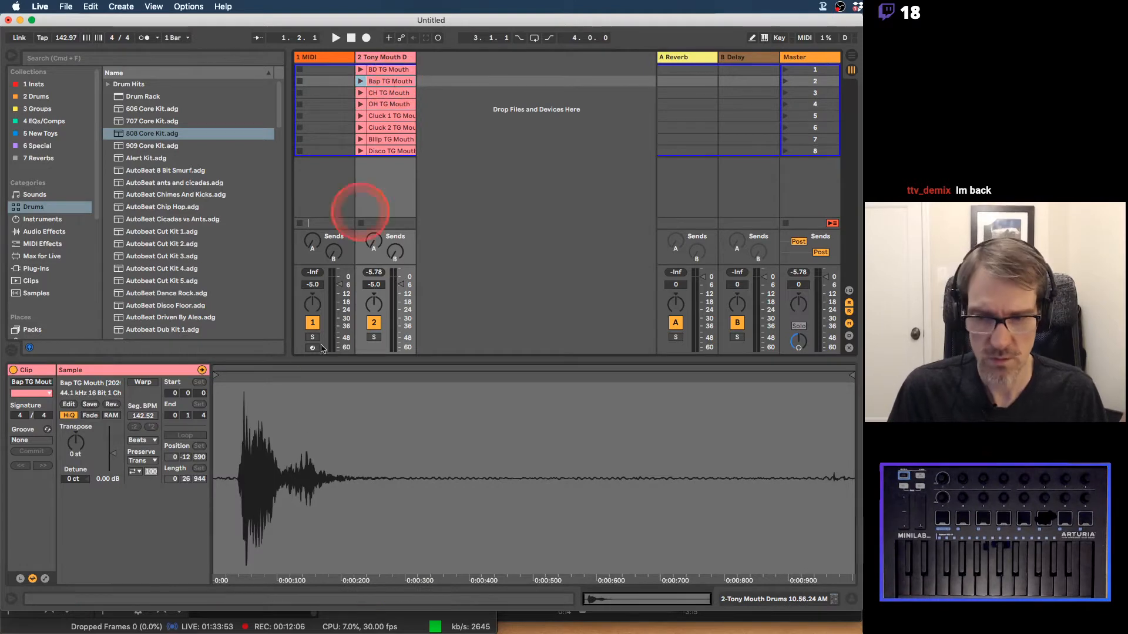
{"action": "left_click", "coordinate": [386, 70]}
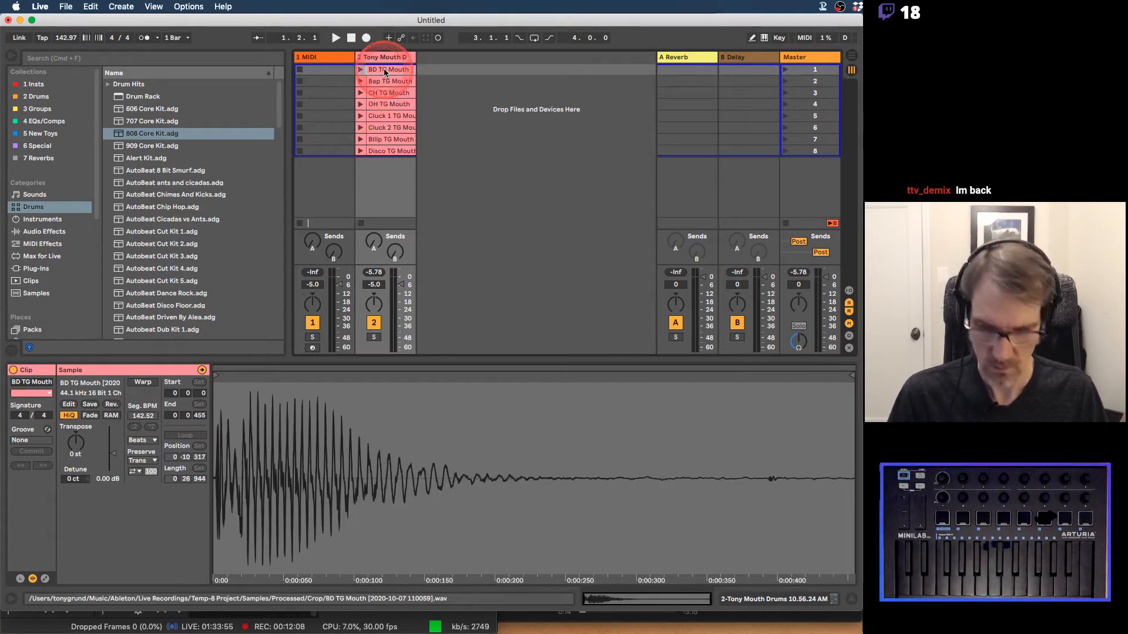
{"action": "key", "text": "Down"}
{"action": "key", "text": "Down"}
{"action": "key", "text": "Down"}
{"action": "key", "text": "Down"}
{"action": "key", "text": "Down"}
{"action": "key", "text": "Down"}
{"action": "key", "text": "Down"}
{"action": "key", "text": "Up"}
{"action": "key", "text": "Up"}
{"action": "key", "text": "Up"}
{"action": "key", "text": "Up"}
{"action": "key", "text": "Up"}
{"action": "key", "text": "Up"}
{"action": "key", "text": "Up"}
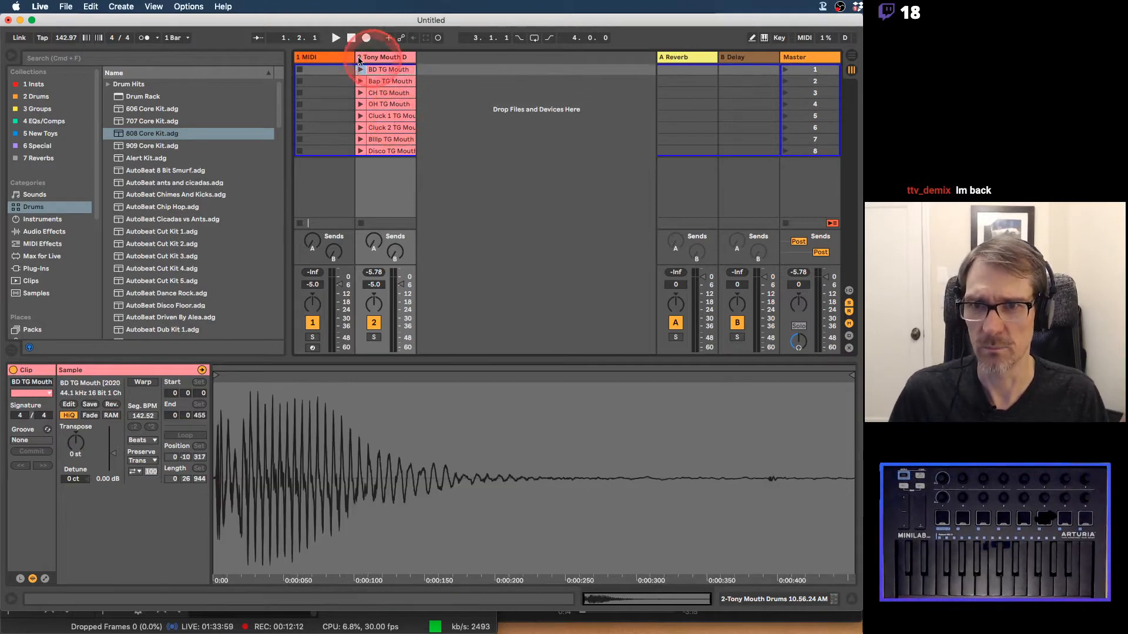
Step: Load an empty Drum Rack from the Drums category onto the first MIDI track
{"action": "left_click", "coordinate": [323, 57]}
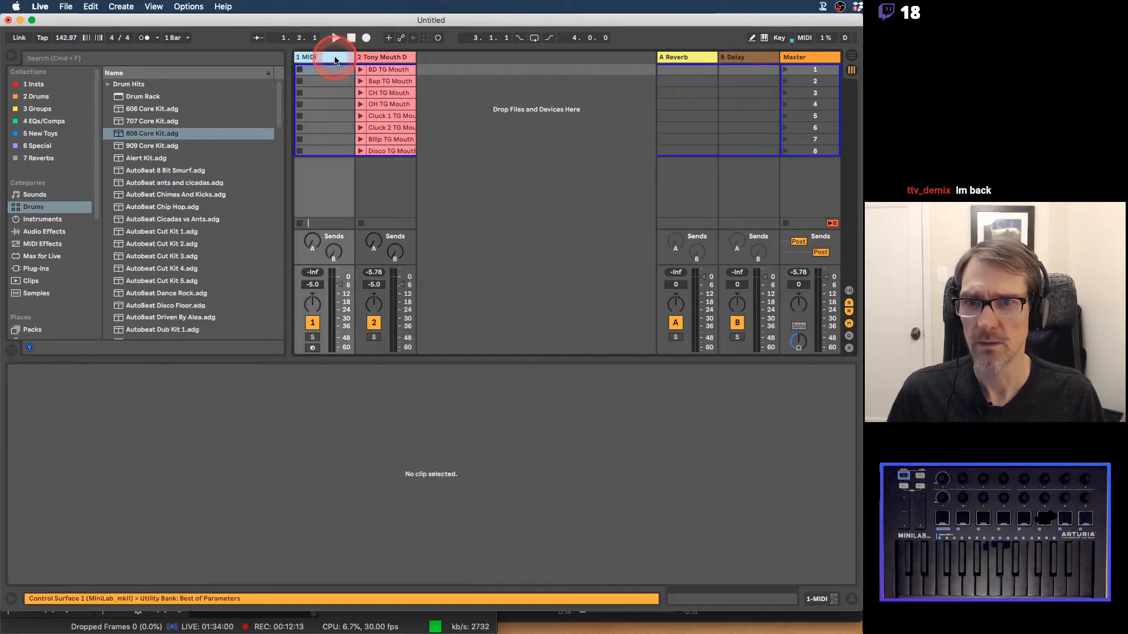
{"action": "left_click", "coordinate": [33, 85]}
{"action": "left_click", "coordinate": [35, 96]}
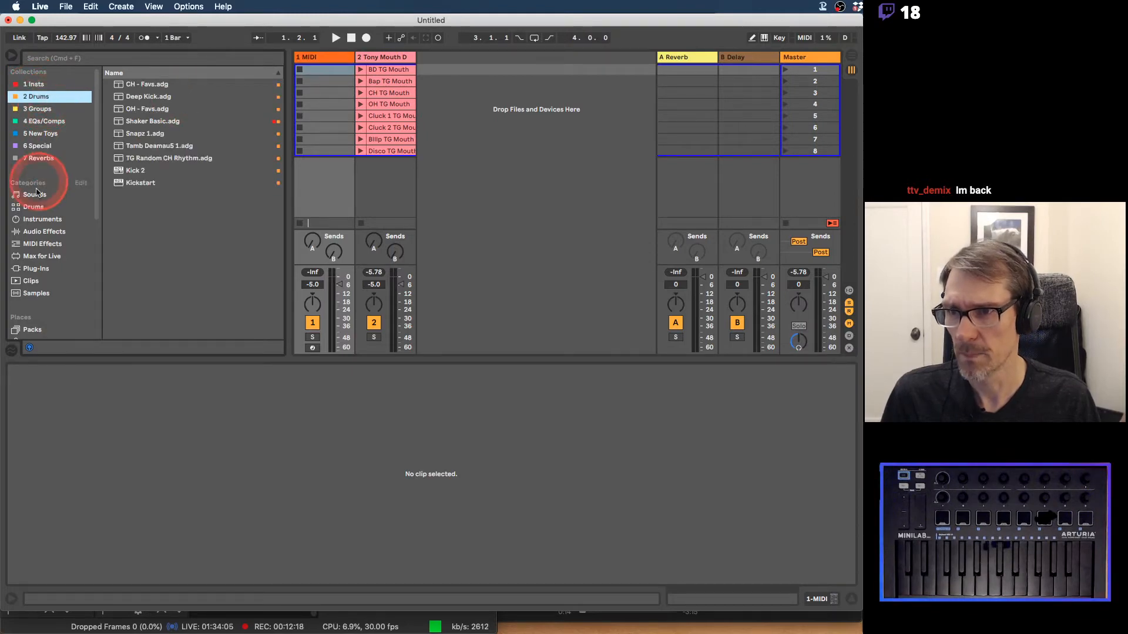
{"action": "left_click", "coordinate": [34, 206]}
{"action": "left_click_drag", "start_coordinate": [140, 95], "coordinate": [246, 242]}
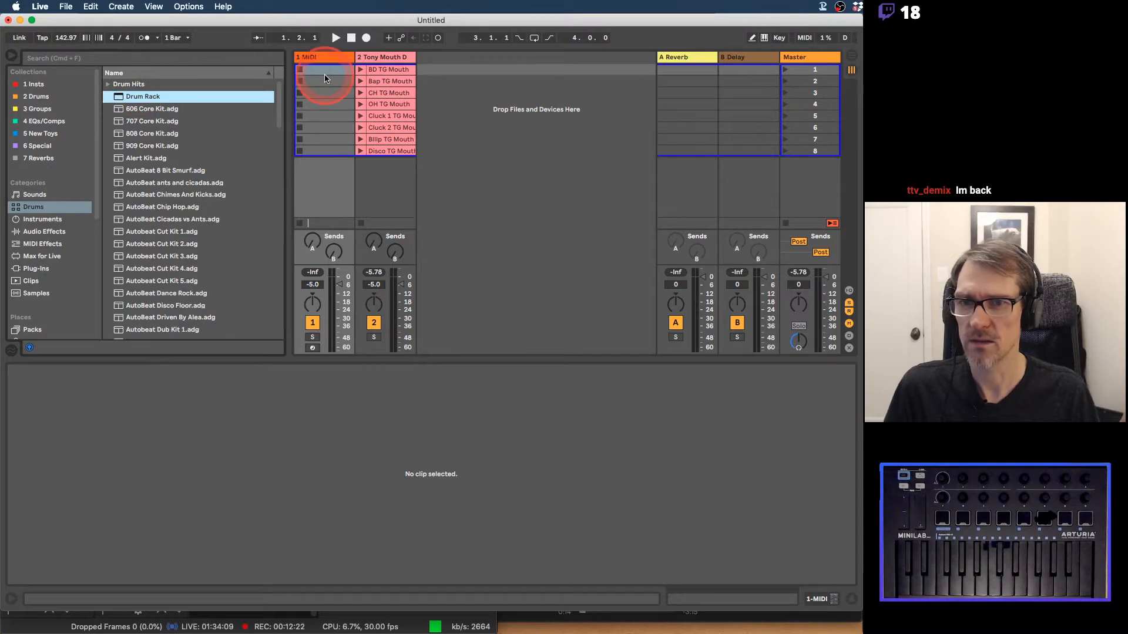
{"action": "left_click_drag", "start_coordinate": [327, 80], "coordinate": [323, 76]}
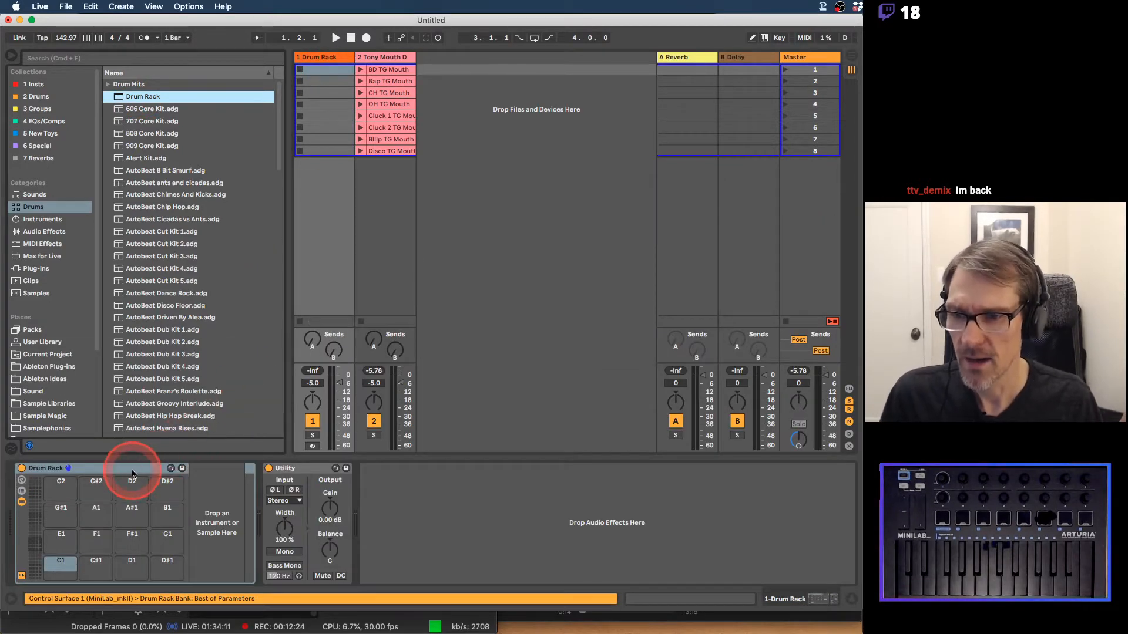
{"action": "left_click", "coordinate": [219, 468]}
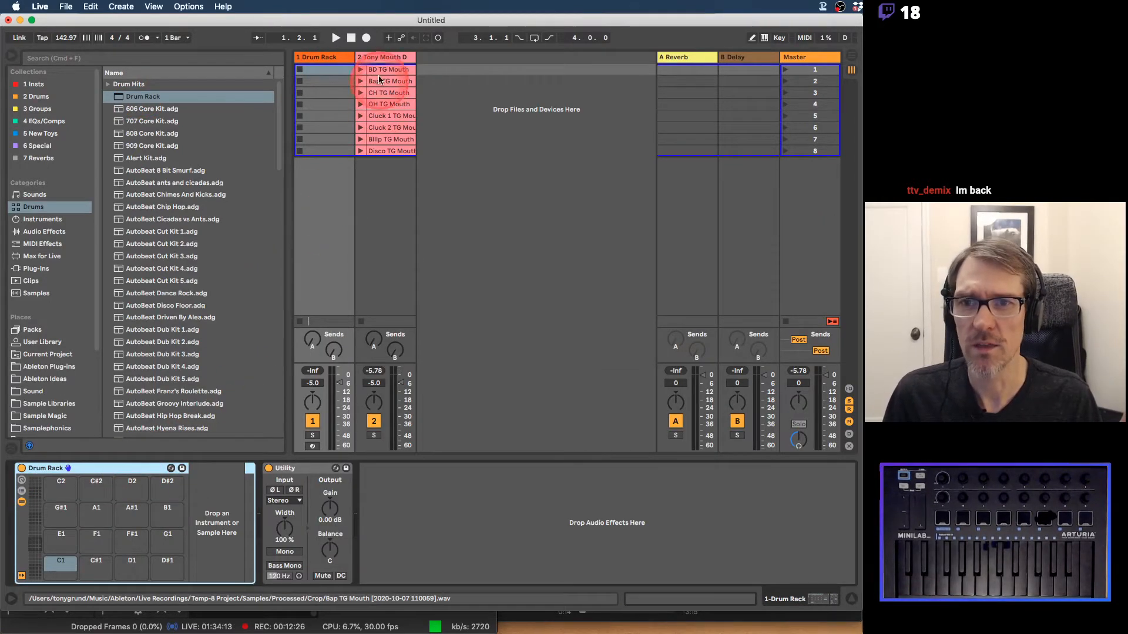
Step: Place all eight TG Mouth clips onto consecutive Drum Rack pads, starting with BD on C1
{"action": "left_click", "coordinate": [398, 151]}
{"action": "left_click", "coordinate": [324, 57]}
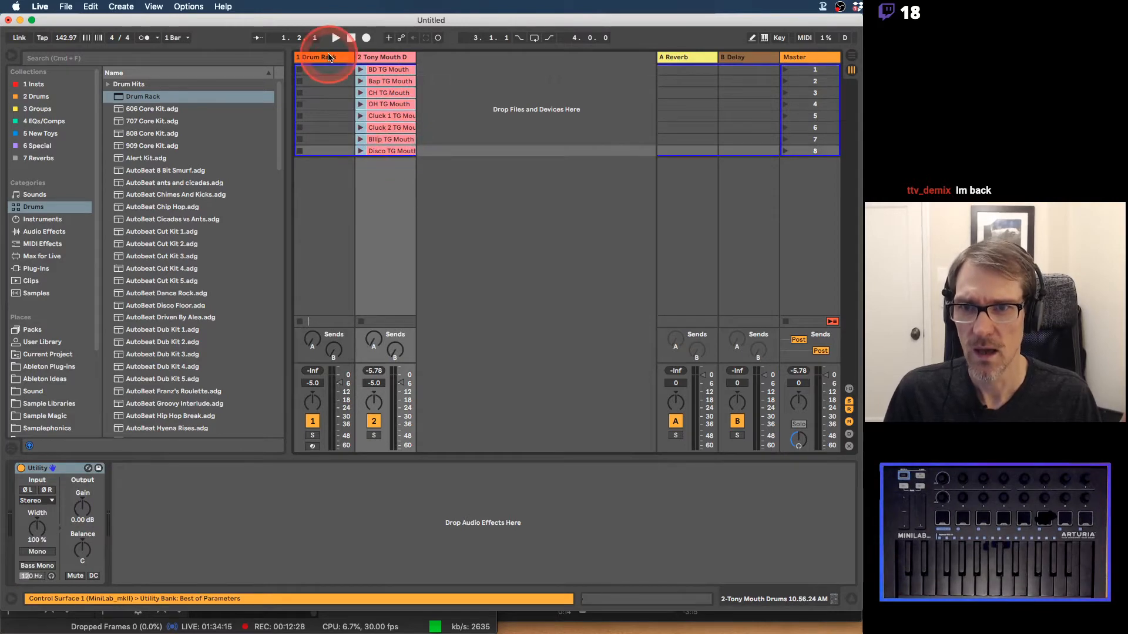
{"action": "left_click", "coordinate": [396, 70]}
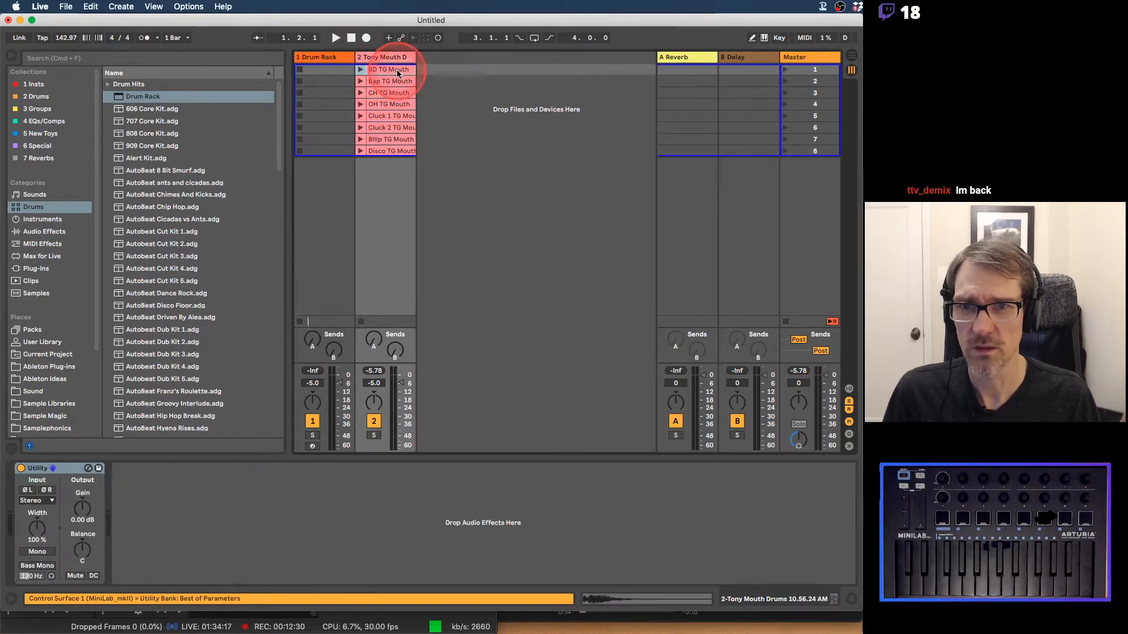
{"action": "left_click", "coordinate": [388, 151], "text": "shift"}
{"action": "left_click", "coordinate": [323, 57]}
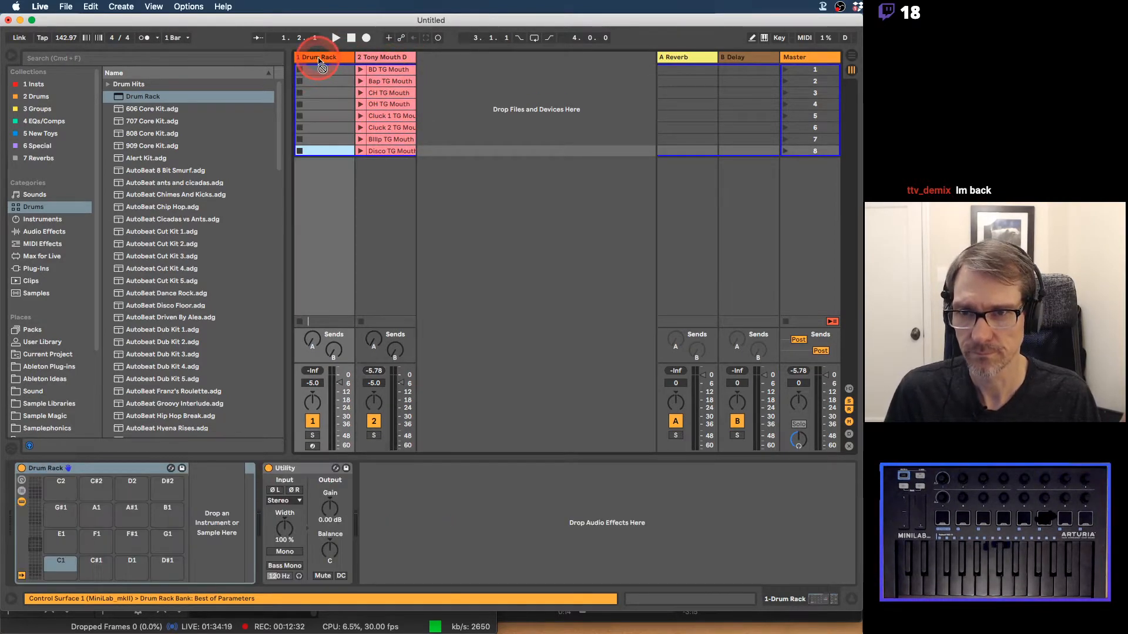
{"action": "left_click_drag", "start_coordinate": [71, 518], "coordinate": [60, 575]}
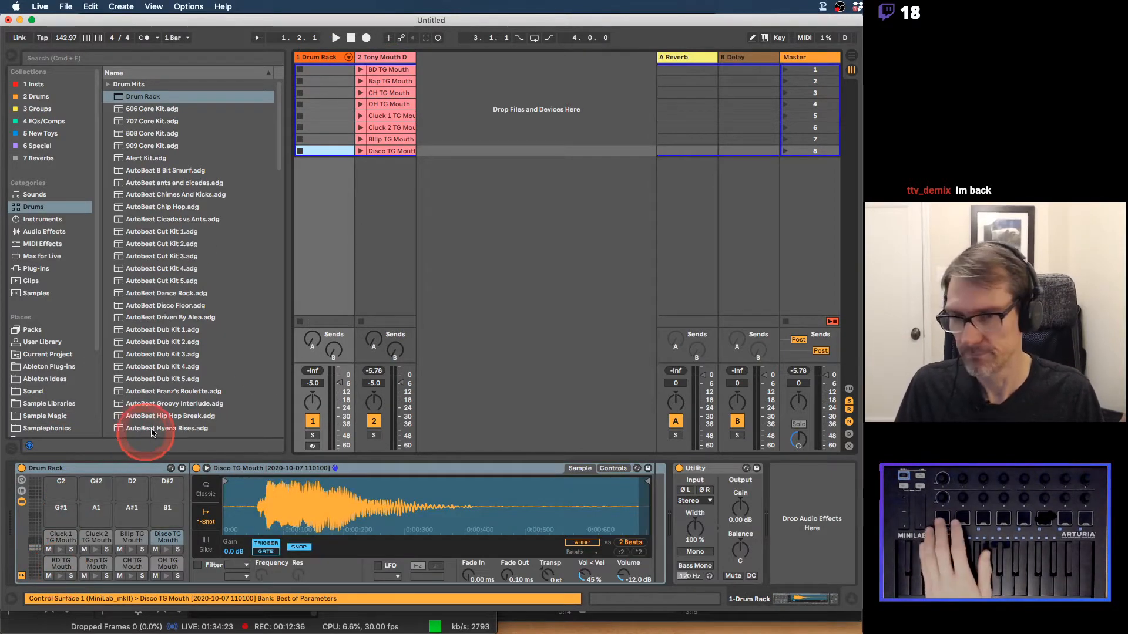
Step: Arm the Drum Rack track for playing and expand the Simpler's sample display
{"action": "left_click", "coordinate": [340, 294]}
{"action": "left_click", "coordinate": [312, 447]}
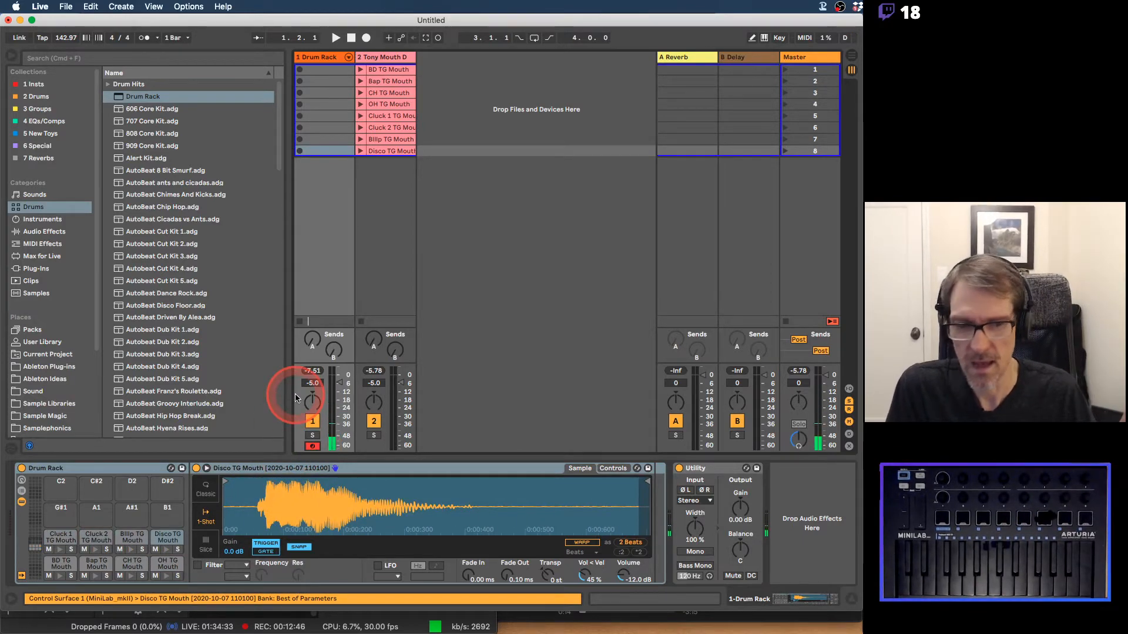
{"action": "left_click", "coordinate": [207, 468]}
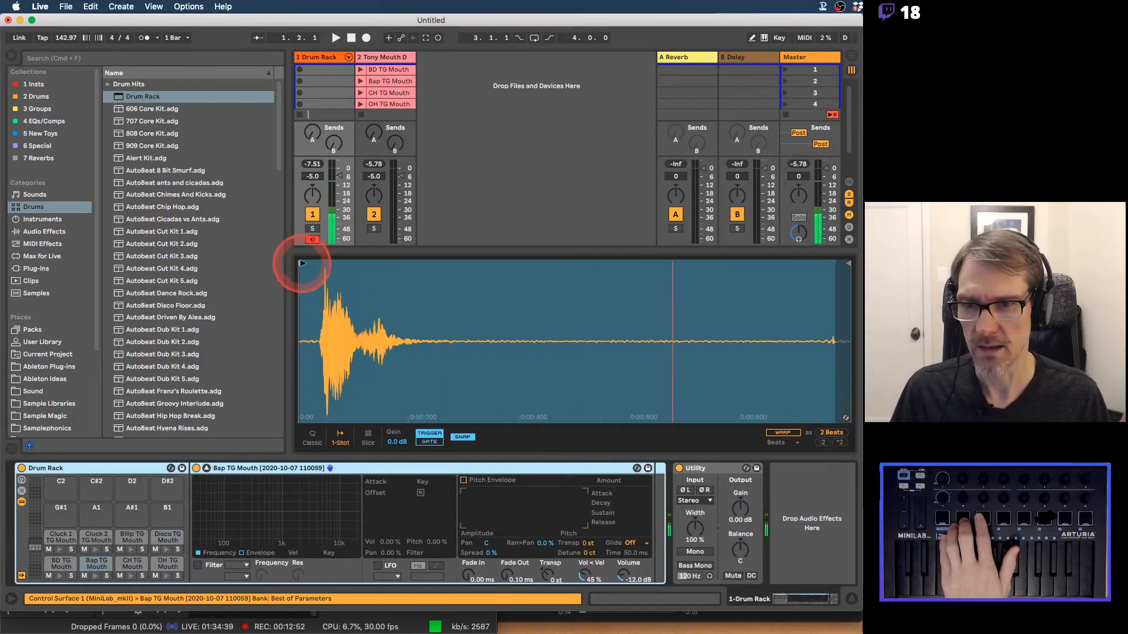
Step: Trim the Bap TG Mouth sample in Simpler to its hit, moving both start and end markers and turning Snap off
{"action": "left_click_drag", "start_coordinate": [312, 266], "coordinate": [320, 267]}
{"action": "left_click_drag", "start_coordinate": [321, 271], "coordinate": [468, 233]}
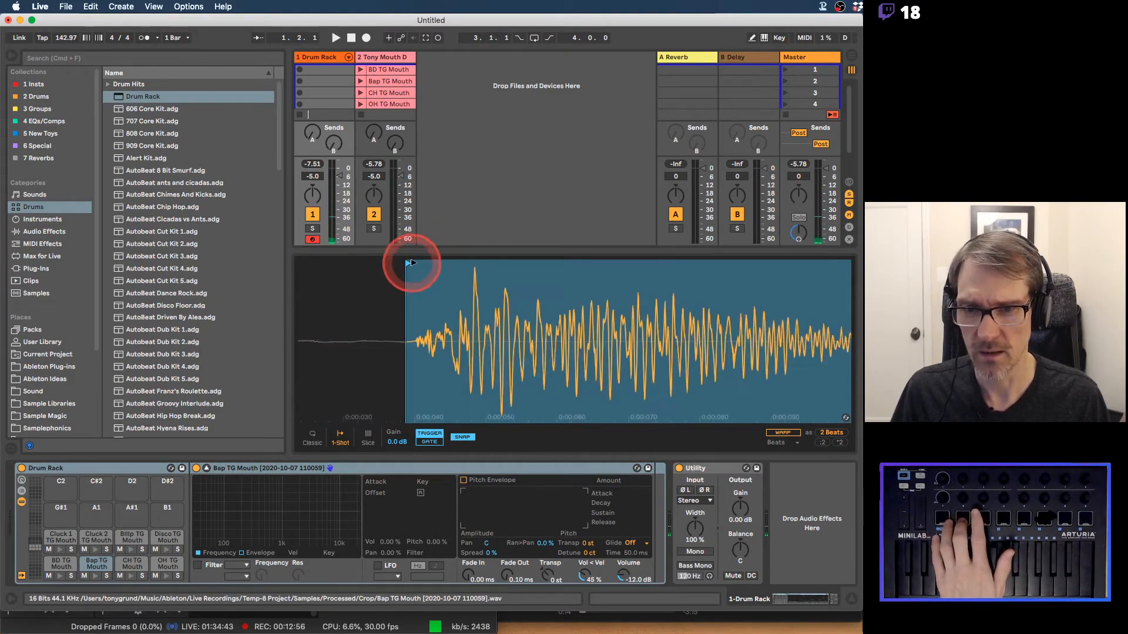
{"action": "mouse_move", "coordinate": [422, 268]}
{"action": "left_mouse_down"}
{"action": "mouse_move", "coordinate": [415, 295]}
{"action": "mouse_move", "coordinate": [309, 285]}
{"action": "mouse_move", "coordinate": [844, 265]}
{"action": "mouse_move", "coordinate": [427, 303]}
{"action": "mouse_move", "coordinate": [431, 272]}
{"action": "left_mouse_up"}
{"action": "left_click", "coordinate": [464, 438]}
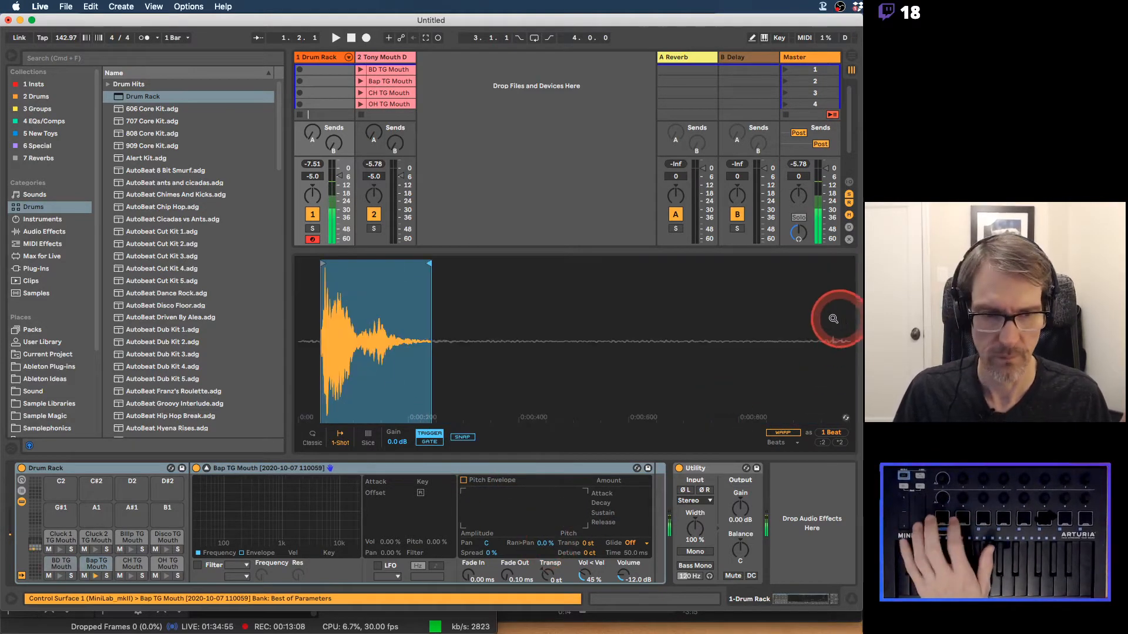
Step: Turn Snap off for the BD sample, trim its end to about 0.25 s, and adjust the fade-outs of BD and Bap
{"action": "left_click", "coordinate": [466, 437]}
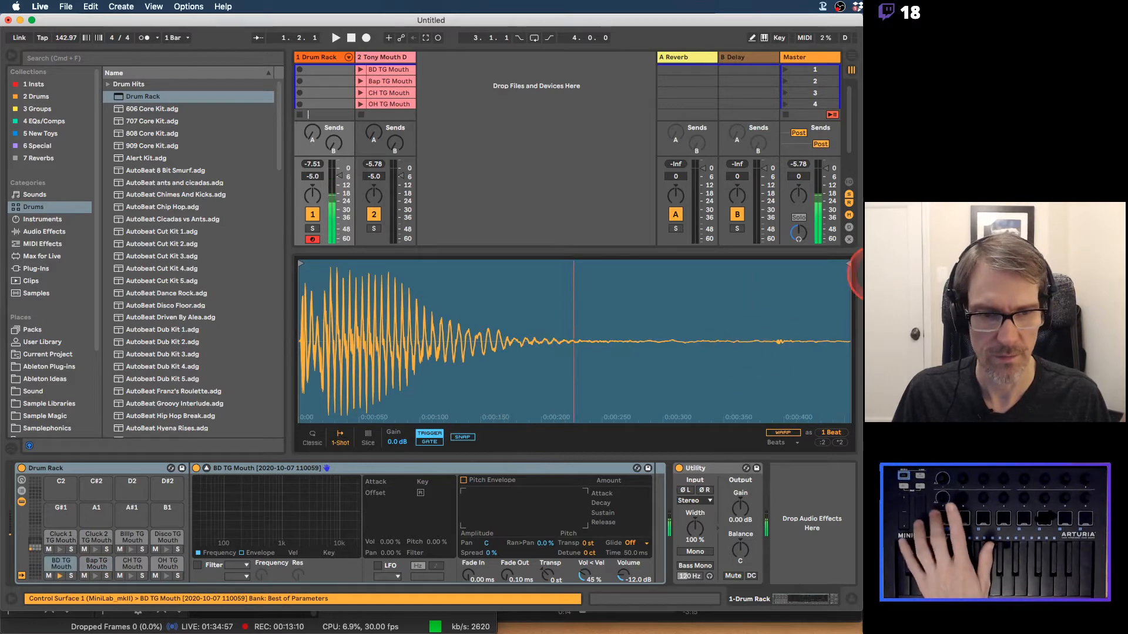
{"action": "left_click_drag", "start_coordinate": [851, 265], "coordinate": [599, 267]}
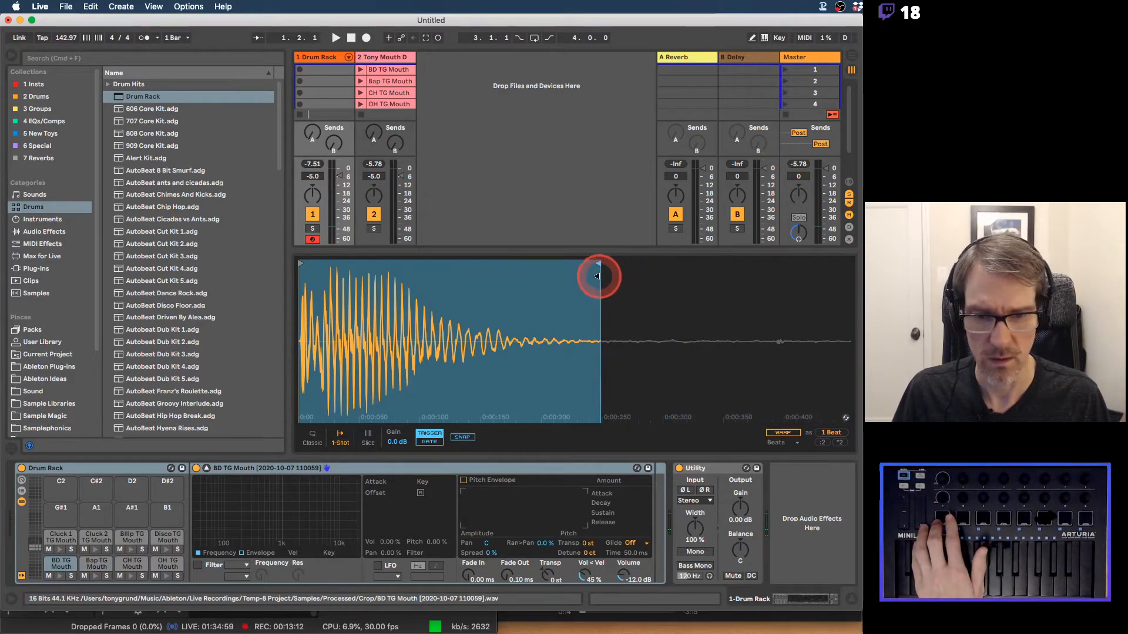
{"action": "left_click_drag", "start_coordinate": [507, 575], "coordinate": [504, 571]}
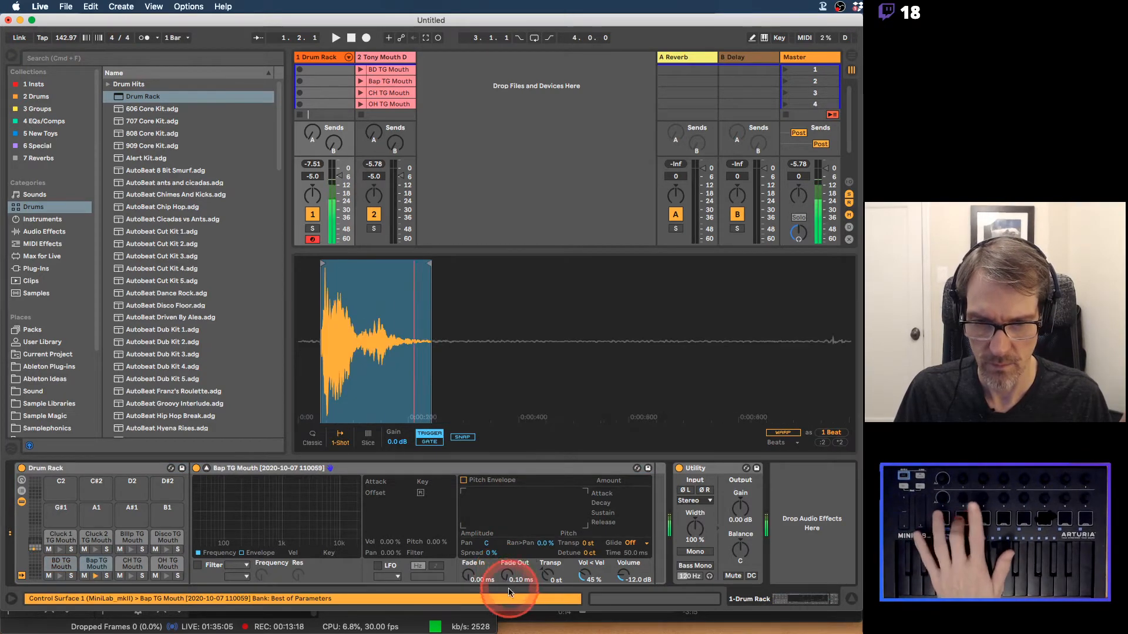
{"action": "left_click_drag", "start_coordinate": [507, 575], "coordinate": [508, 576]}
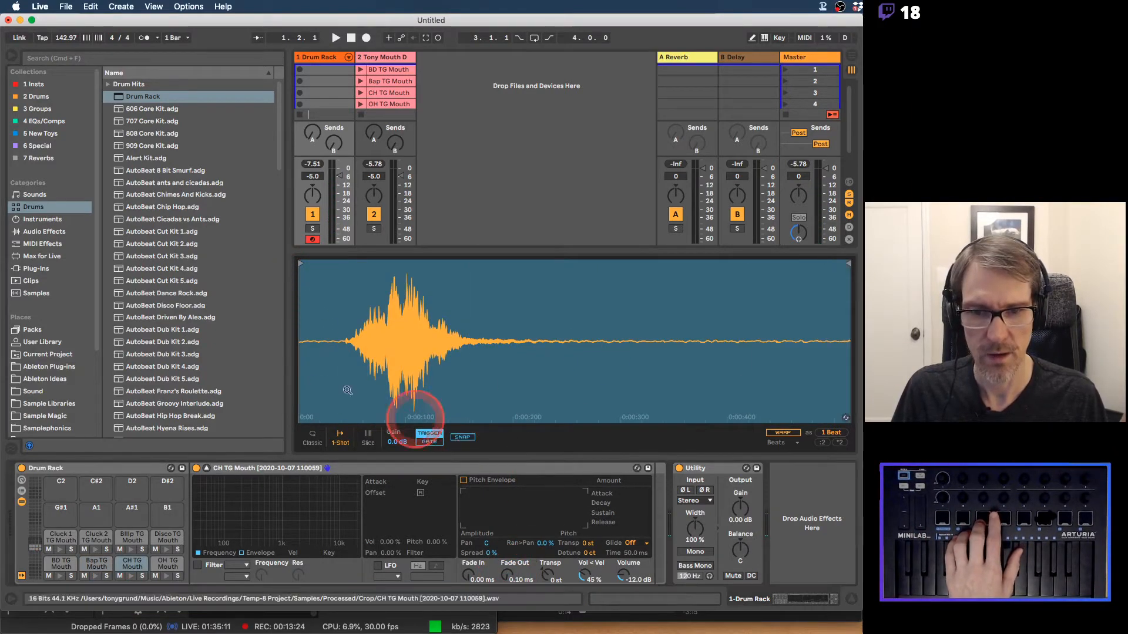
Step: Trim the CH TG Mouth sample tightly around its hit at both ends and set its fade-out to 29.8 ms
{"action": "left_click_drag", "start_coordinate": [301, 262], "coordinate": [346, 272]}
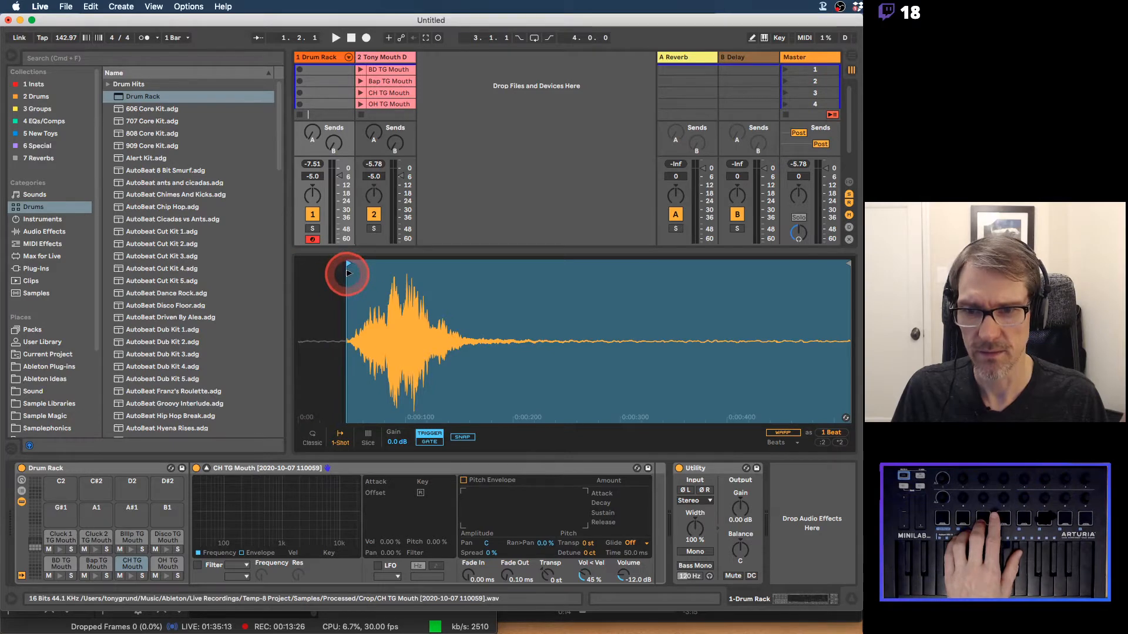
{"action": "left_click_drag", "start_coordinate": [848, 263], "coordinate": [455, 283]}
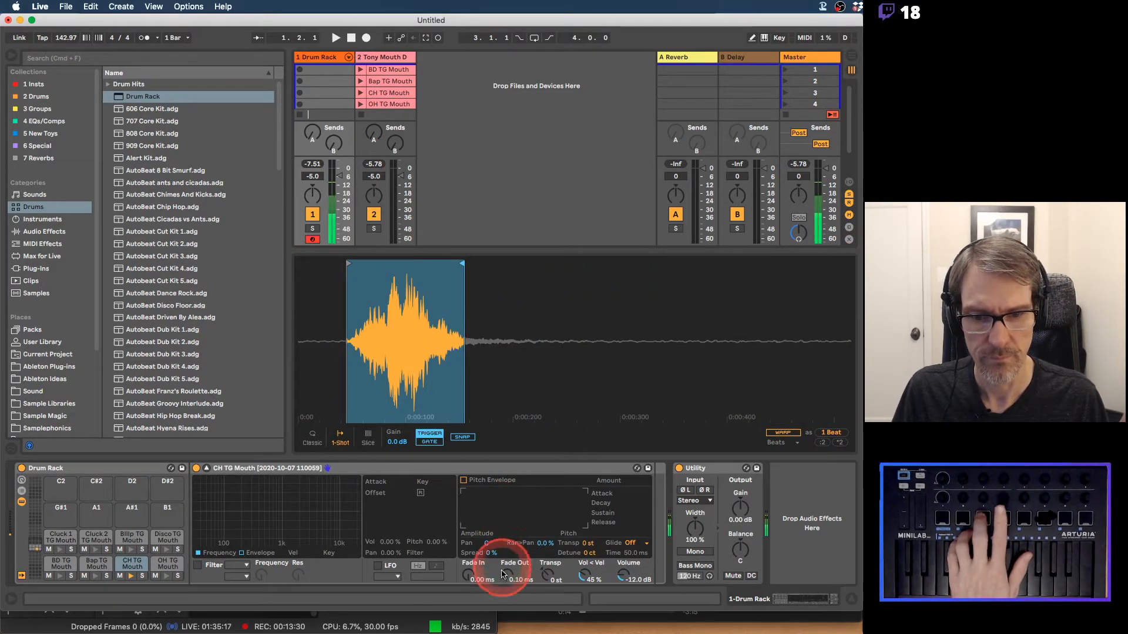
{"action": "left_click_drag", "start_coordinate": [506, 573], "coordinate": [504, 575]}
{"action": "left_click", "coordinate": [473, 494]}
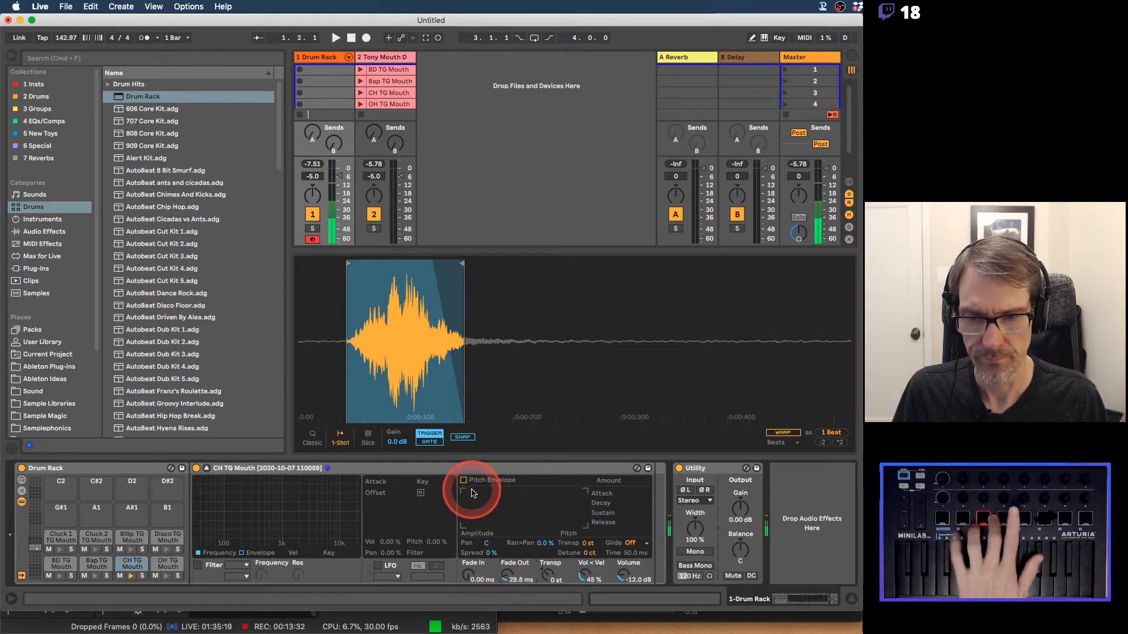
Step: Trim the OH TG Mouth sample's start and end around its hit with Snap off, and adjust its fade-out
{"action": "mouse_move", "coordinate": [312, 268]}
{"action": "left_mouse_down"}
{"action": "mouse_move", "coordinate": [311, 283]}
{"action": "mouse_move", "coordinate": [331, 272]}
{"action": "left_mouse_up"}
{"action": "left_click_drag", "start_coordinate": [328, 312], "coordinate": [329, 308]}
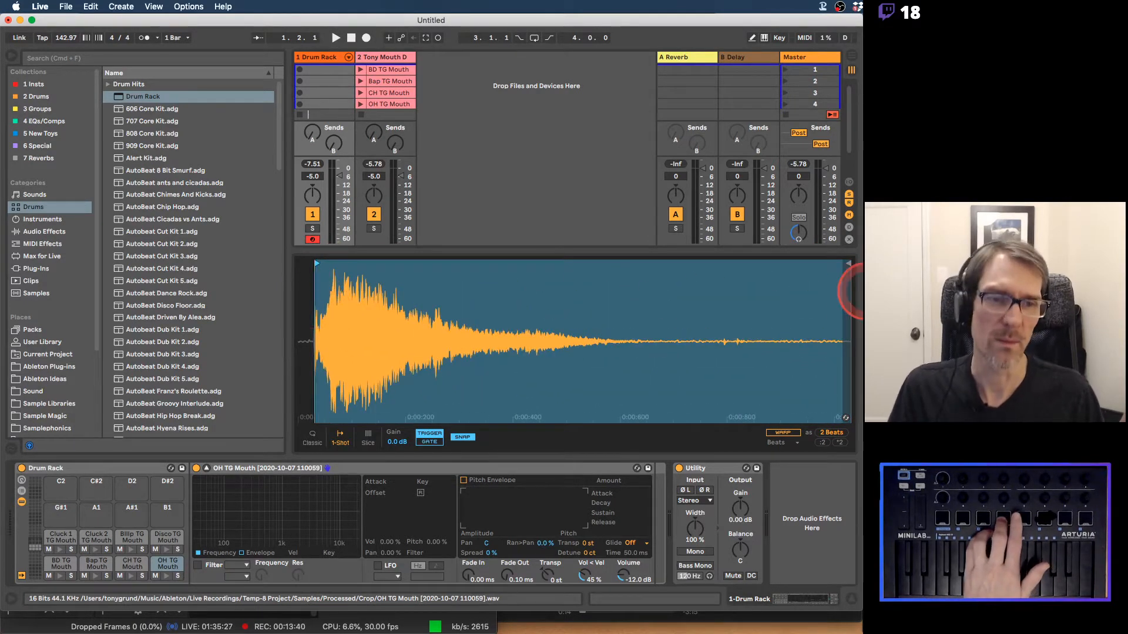
{"action": "left_click", "coordinate": [463, 437]}
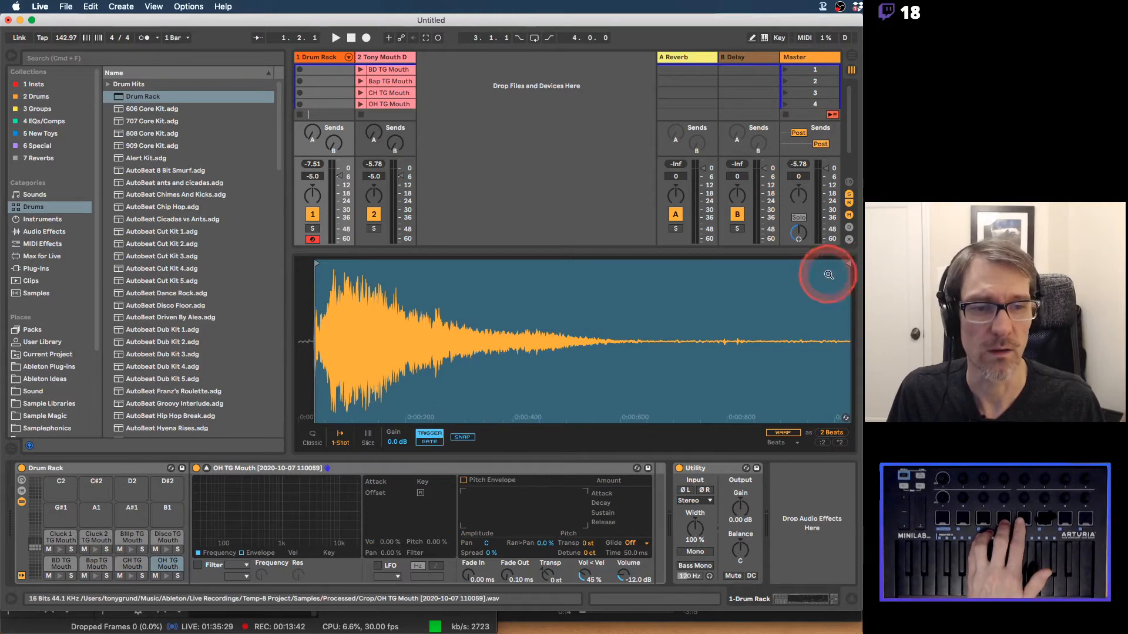
{"action": "left_click_drag", "start_coordinate": [847, 262], "coordinate": [613, 265]}
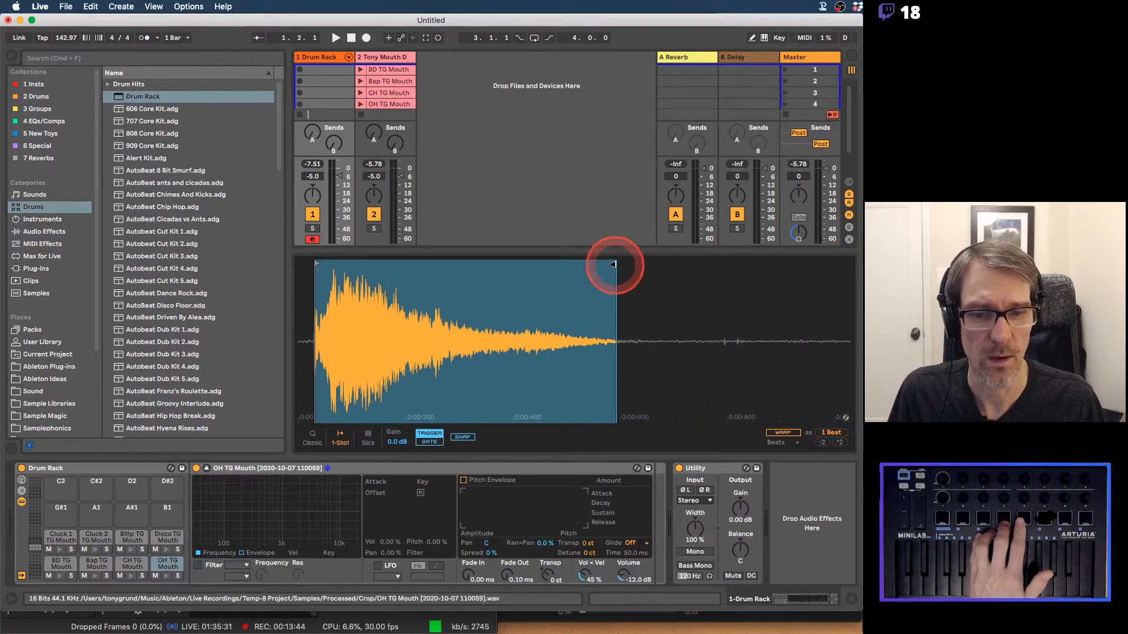
{"action": "left_click_drag", "start_coordinate": [506, 575], "coordinate": [503, 567]}
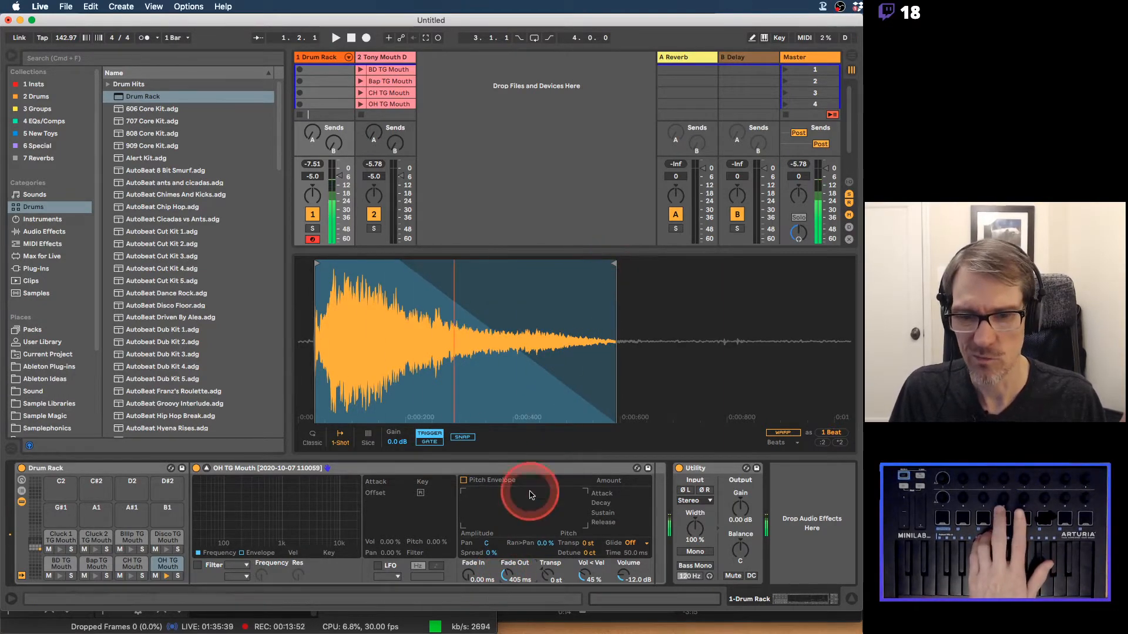
{"action": "left_click_drag", "start_coordinate": [504, 561], "coordinate": [508, 575]}
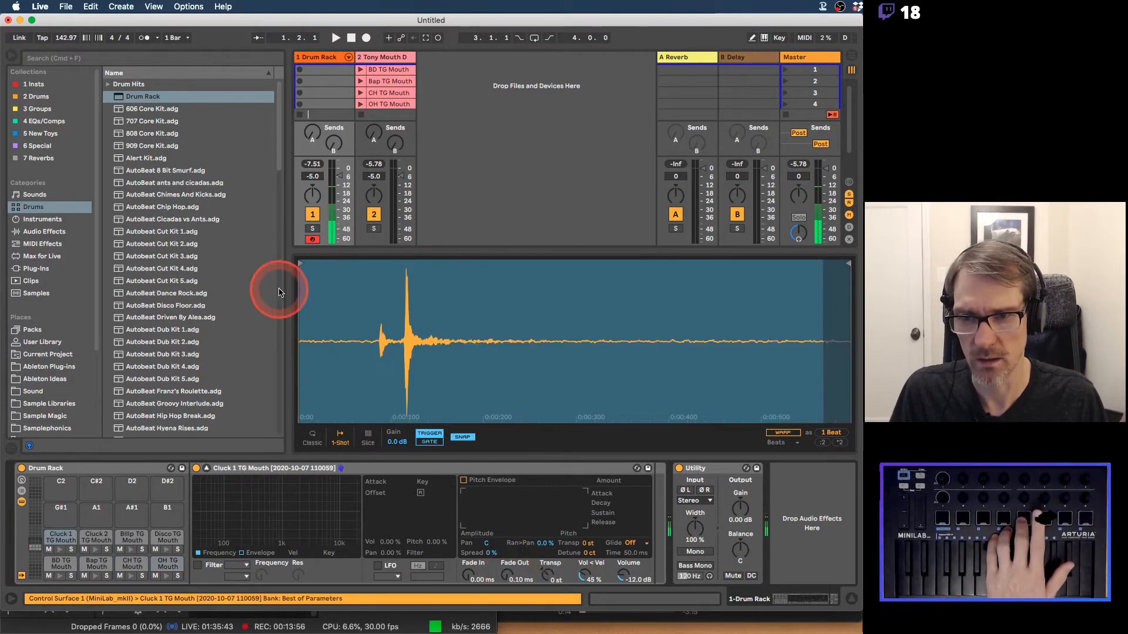
Step: Trim the Cluck 1 TG Mouth sample in Simpler around its hit, moving both the start and end markers
{"action": "mouse_move", "coordinate": [303, 266]}
{"action": "left_mouse_down"}
{"action": "mouse_move", "coordinate": [379, 278]}
{"action": "mouse_move", "coordinate": [377, 294]}
{"action": "mouse_move", "coordinate": [391, 245]}
{"action": "mouse_move", "coordinate": [378, 262]}
{"action": "mouse_move", "coordinate": [398, 320]}
{"action": "mouse_move", "coordinate": [584, 262]}
{"action": "mouse_move", "coordinate": [840, 306]}
{"action": "left_mouse_up"}
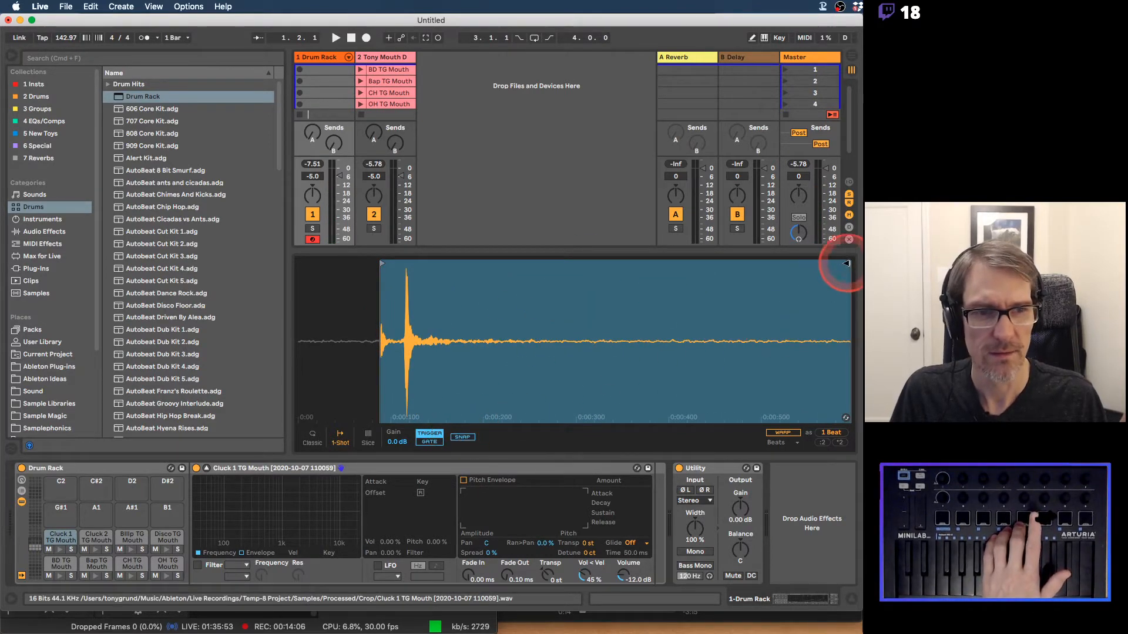
{"action": "left_click_drag", "start_coordinate": [842, 264], "coordinate": [434, 300]}
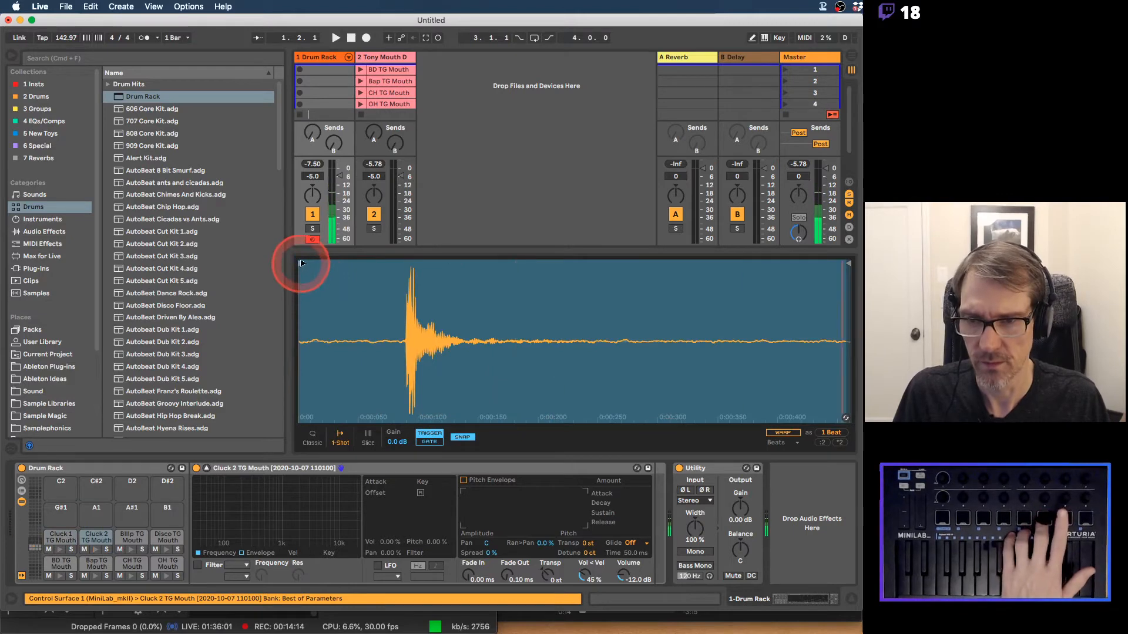
Step: Turn Snap off for the Cluck 2 TG Mouth sample, trim both ends tightly around its hit and set its fade-out to 27.0 ms
{"action": "left_click", "coordinate": [442, 444]}
{"action": "left_click", "coordinate": [455, 439]}
{"action": "left_click_drag", "start_coordinate": [399, 333], "coordinate": [400, 330]}
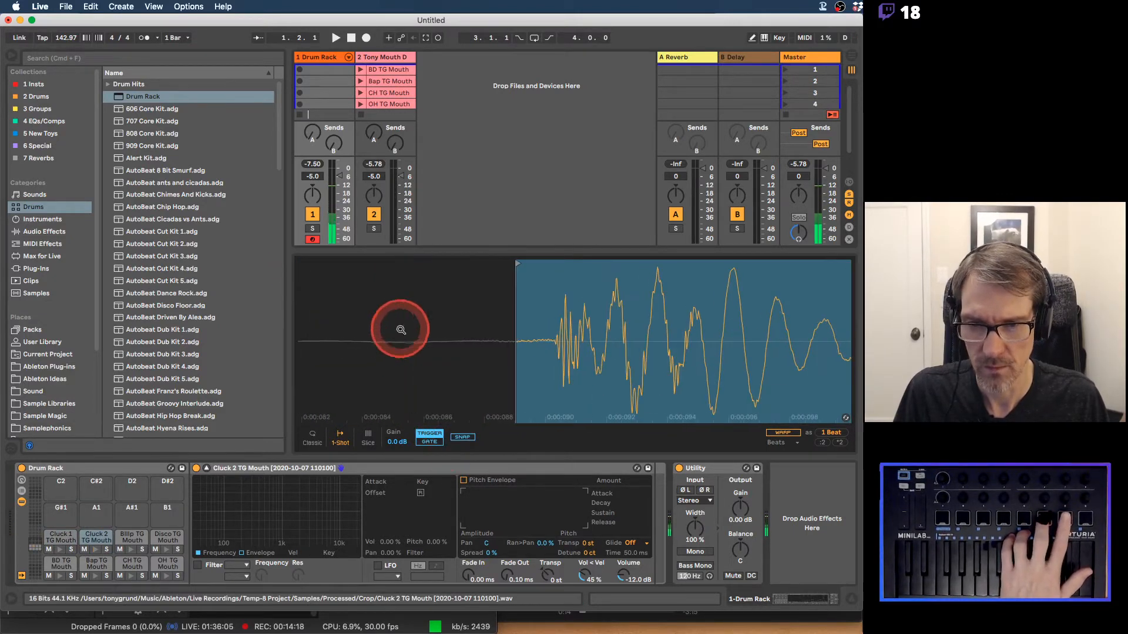
{"action": "mouse_move", "coordinate": [519, 263]}
{"action": "left_mouse_down"}
{"action": "mouse_move", "coordinate": [558, 277]}
{"action": "mouse_move", "coordinate": [557, 333]}
{"action": "left_mouse_up"}
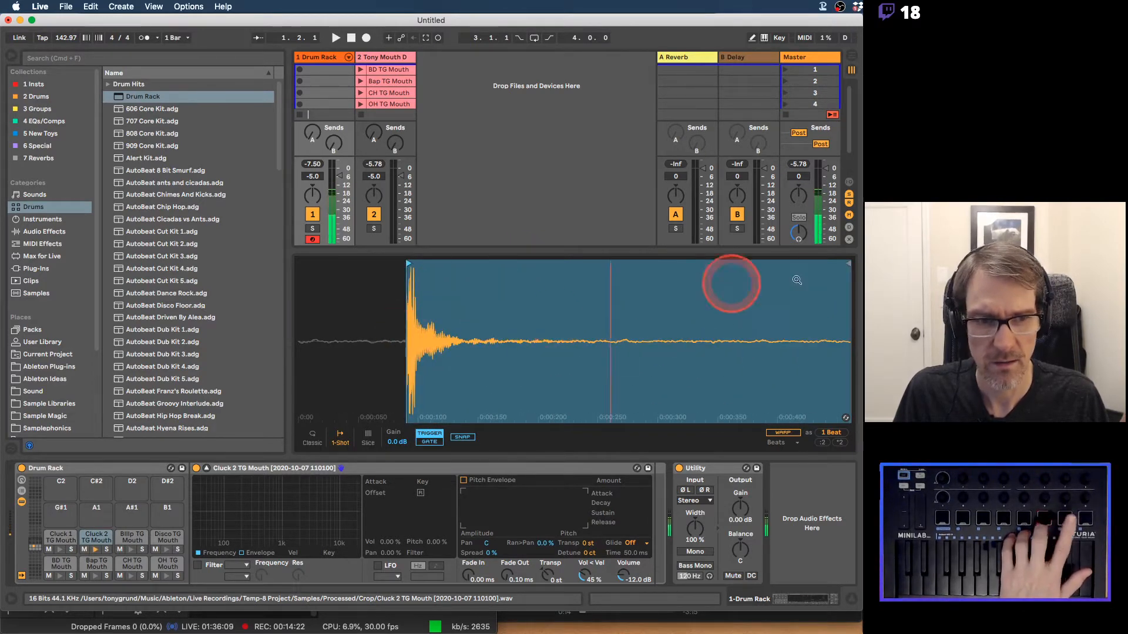
{"action": "left_click_drag", "start_coordinate": [849, 263], "coordinate": [491, 263]}
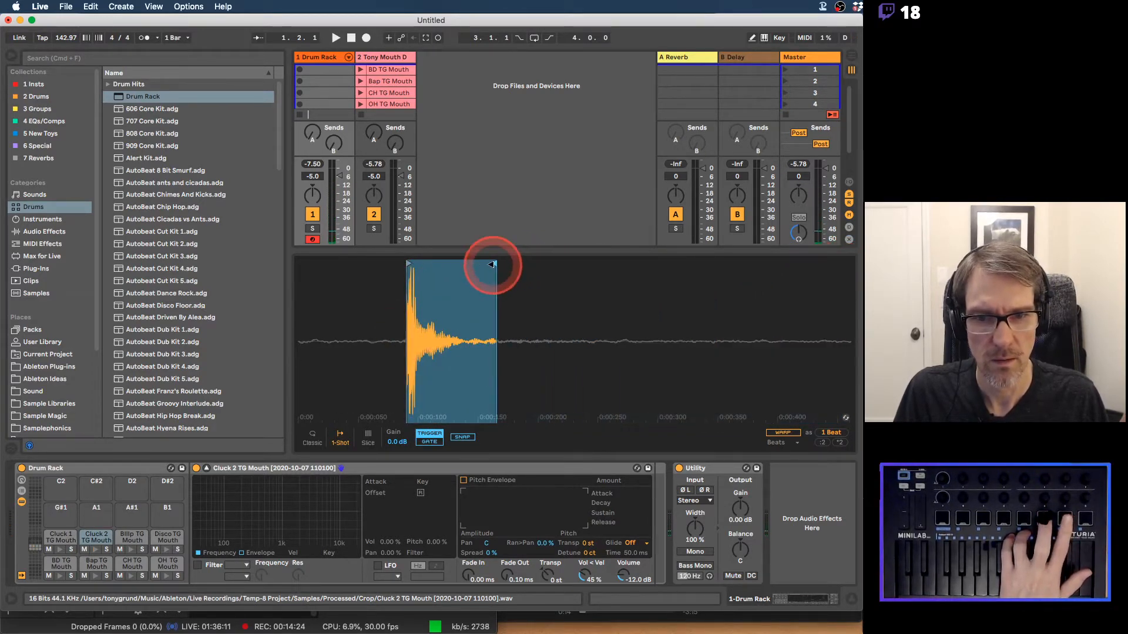
{"action": "left_click_drag", "start_coordinate": [505, 574], "coordinate": [505, 565]}
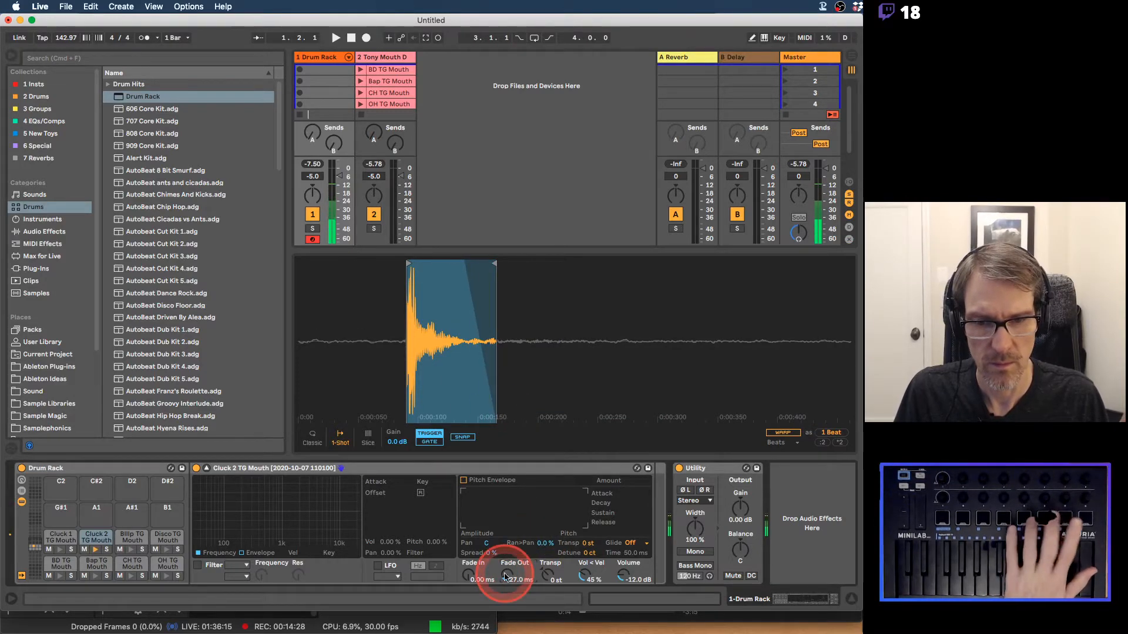
Step: Trim the A#1-area Blilp TG Mouth sample's start and end around its sound and add a short fade-out
{"action": "left_click_drag", "start_coordinate": [301, 261], "coordinate": [366, 273]}
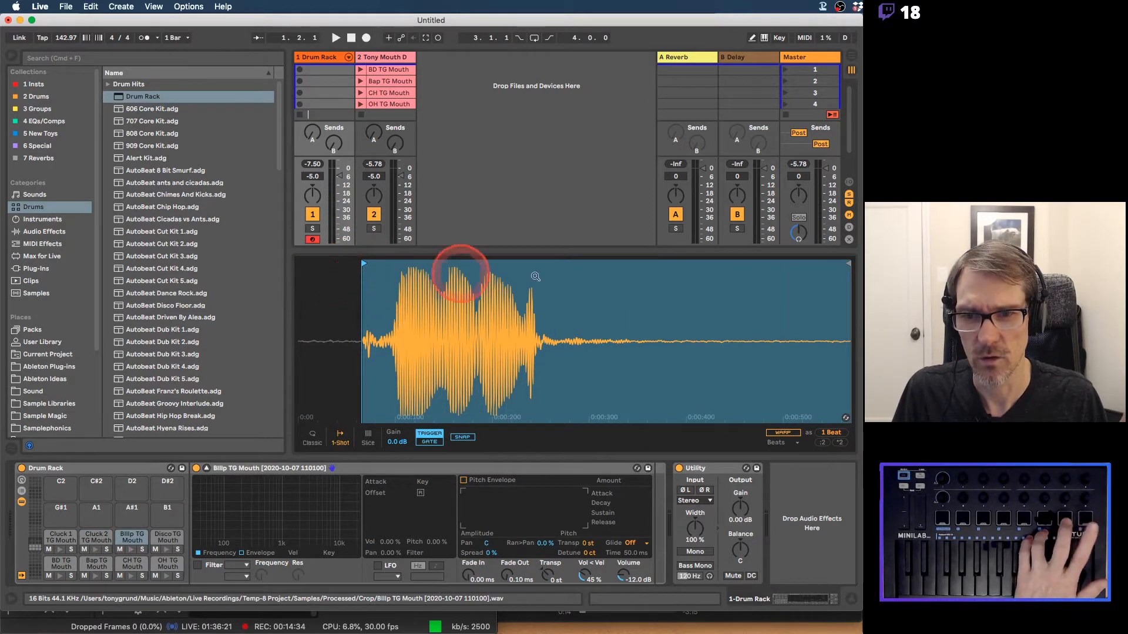
{"action": "left_click_drag", "start_coordinate": [841, 262], "coordinate": [554, 283]}
{"action": "left_click", "coordinate": [560, 583]}
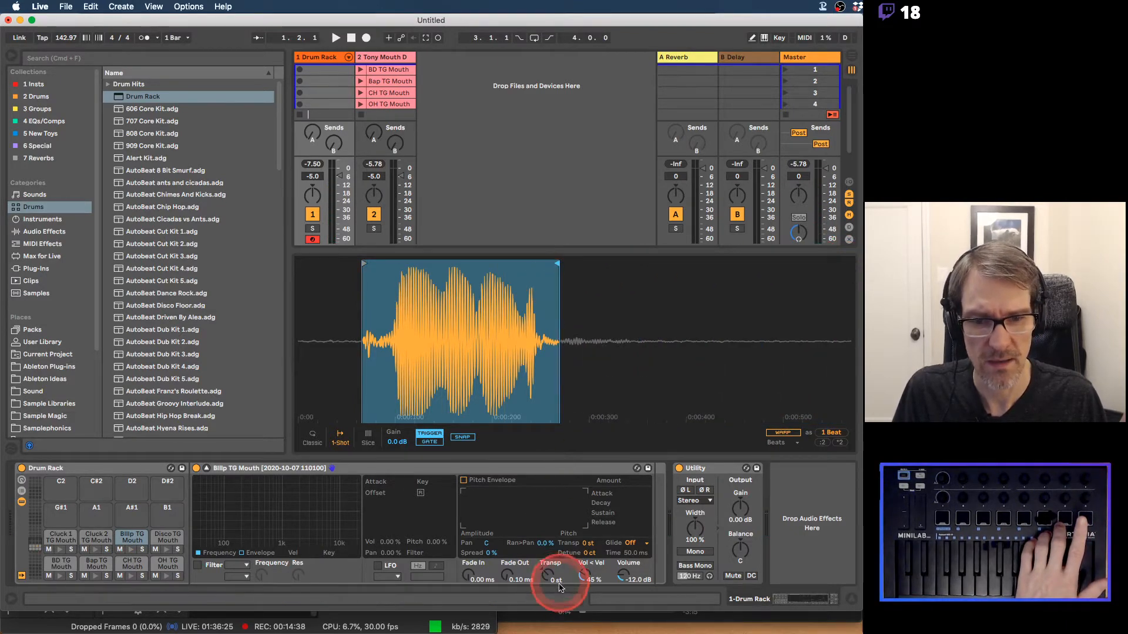
{"action": "left_click", "coordinate": [507, 582]}
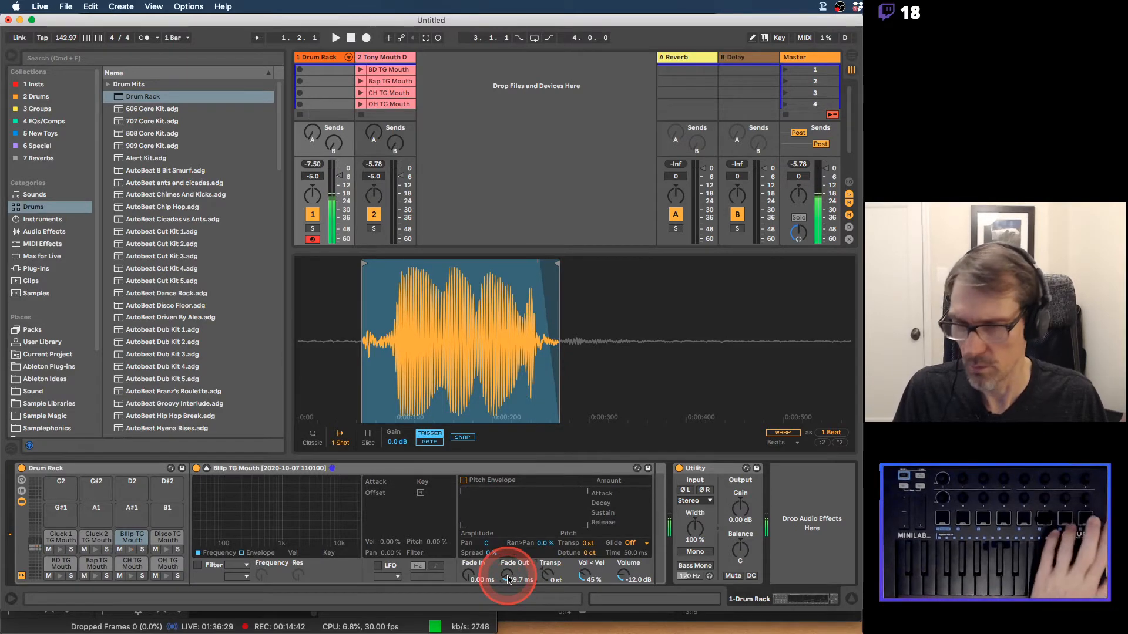
Step: Trim the Disco TG Mouth sample's start and end around its sound with Snap off, and adjust its fade-out
{"action": "mouse_move", "coordinate": [300, 263]}
{"action": "left_mouse_down"}
{"action": "mouse_move", "coordinate": [345, 270]}
{"action": "mouse_move", "coordinate": [327, 315]}
{"action": "left_mouse_up"}
{"action": "left_click", "coordinate": [468, 438]}
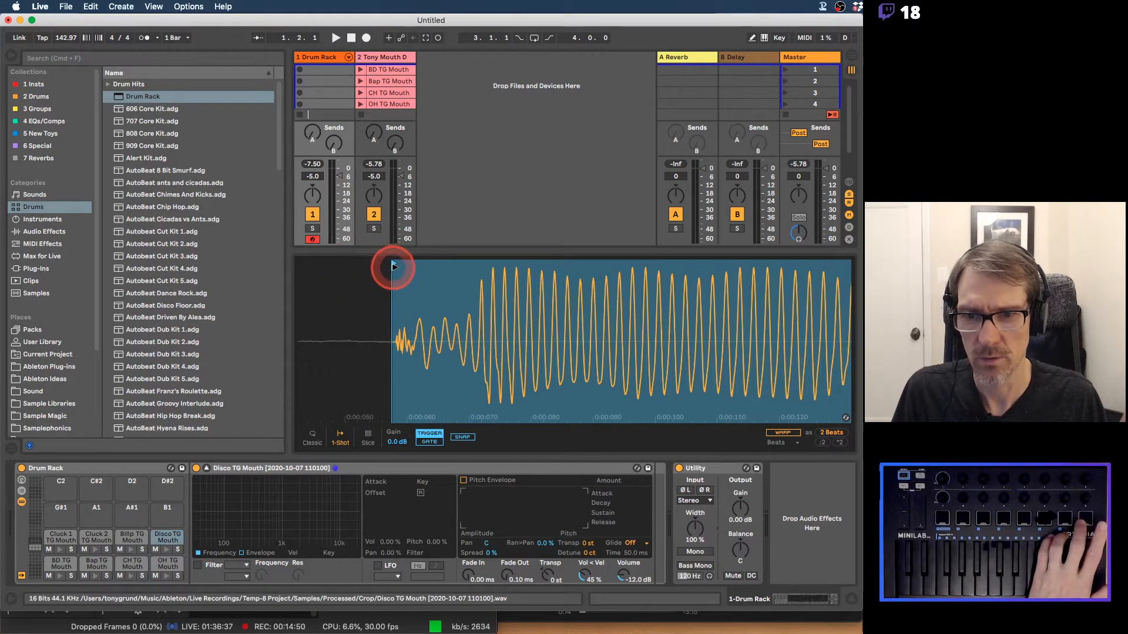
{"action": "left_click_drag", "start_coordinate": [397, 269], "coordinate": [396, 271]}
{"action": "left_click_drag", "start_coordinate": [395, 312], "coordinate": [343, 318]}
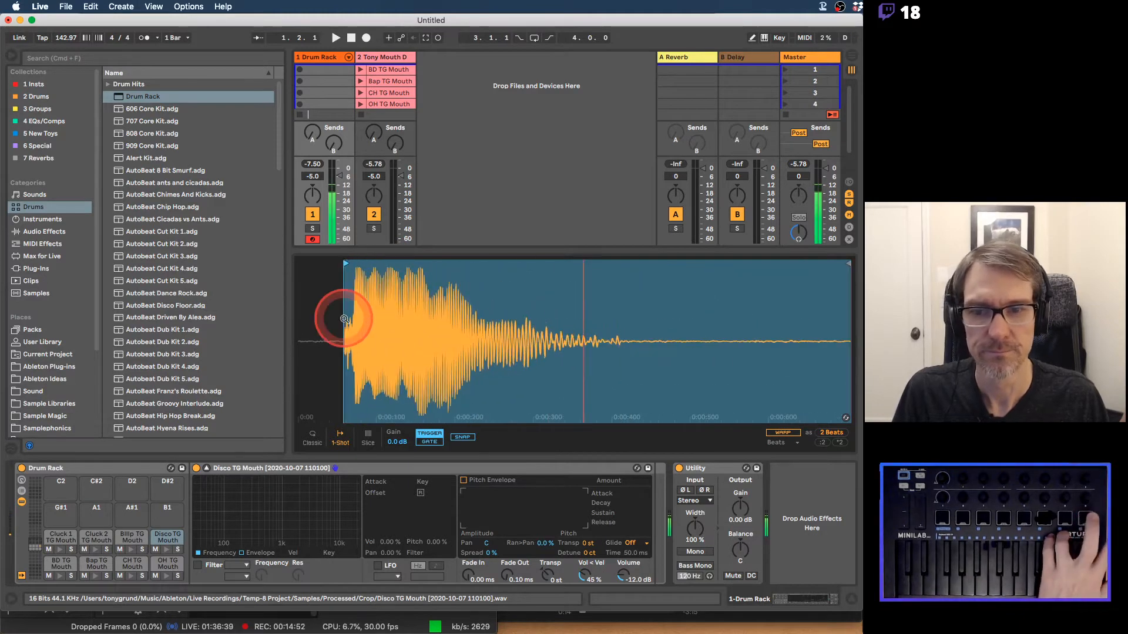
{"action": "left_click_drag", "start_coordinate": [848, 263], "coordinate": [627, 269]}
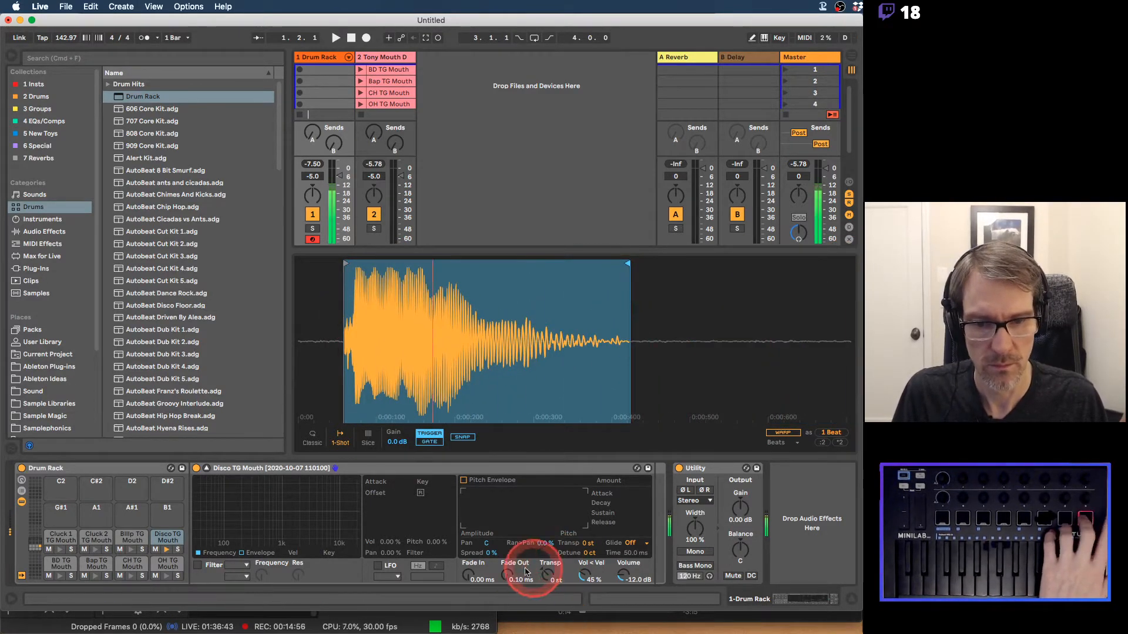
{"action": "left_click_drag", "start_coordinate": [508, 576], "coordinate": [510, 570]}
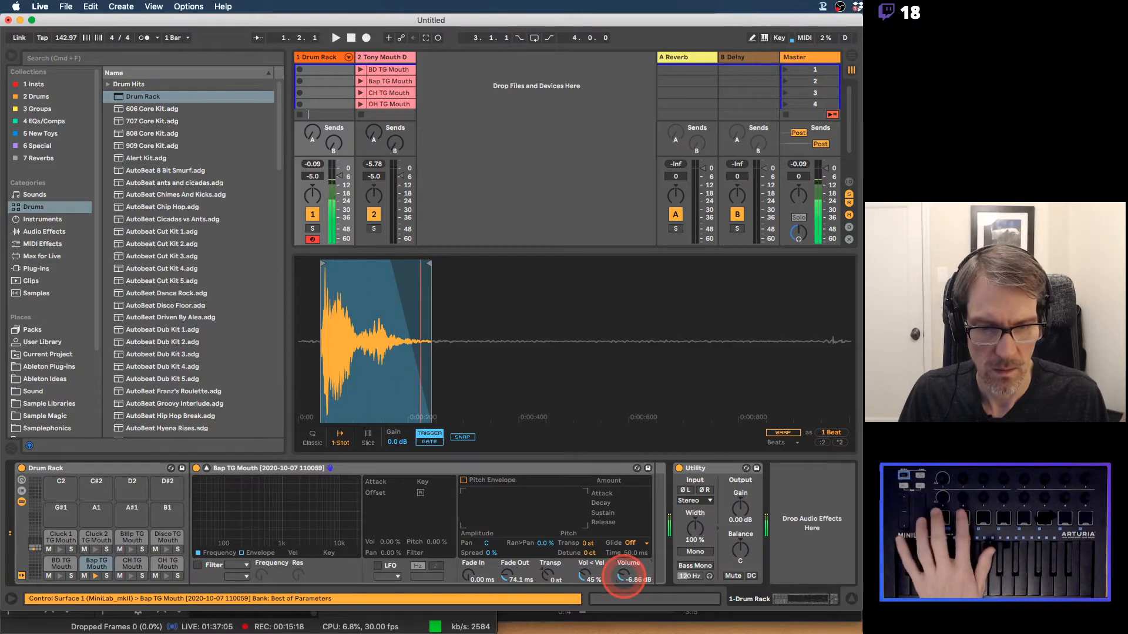
Step: Adjust the Bap sample's volume in Simpler and set the BD sample's volume to -11.4 dB
{"action": "left_click_drag", "start_coordinate": [623, 577], "coordinate": [624, 576]}
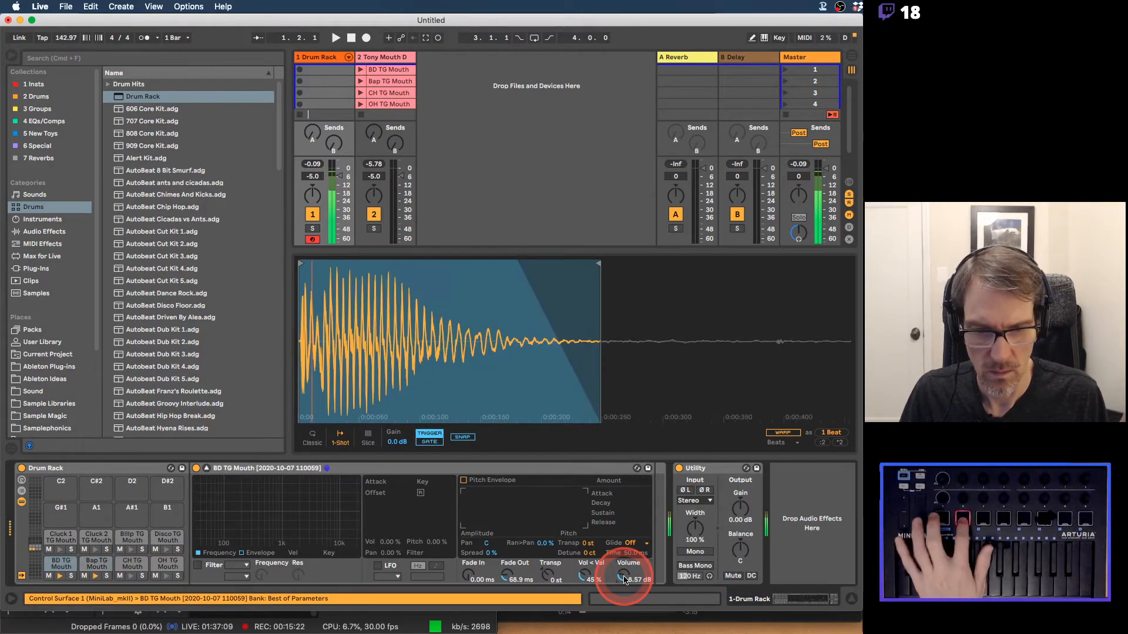
{"action": "left_click_drag", "start_coordinate": [623, 580], "coordinate": [625, 581]}
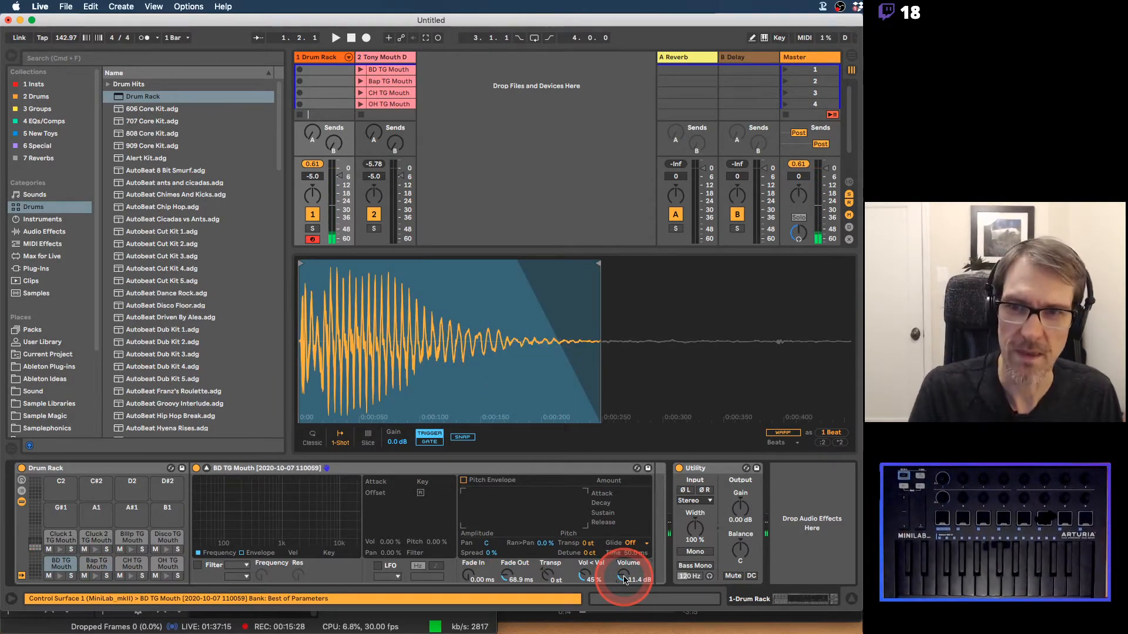
{"action": "left_click_drag", "start_coordinate": [430, 252], "coordinate": [428, 300]}
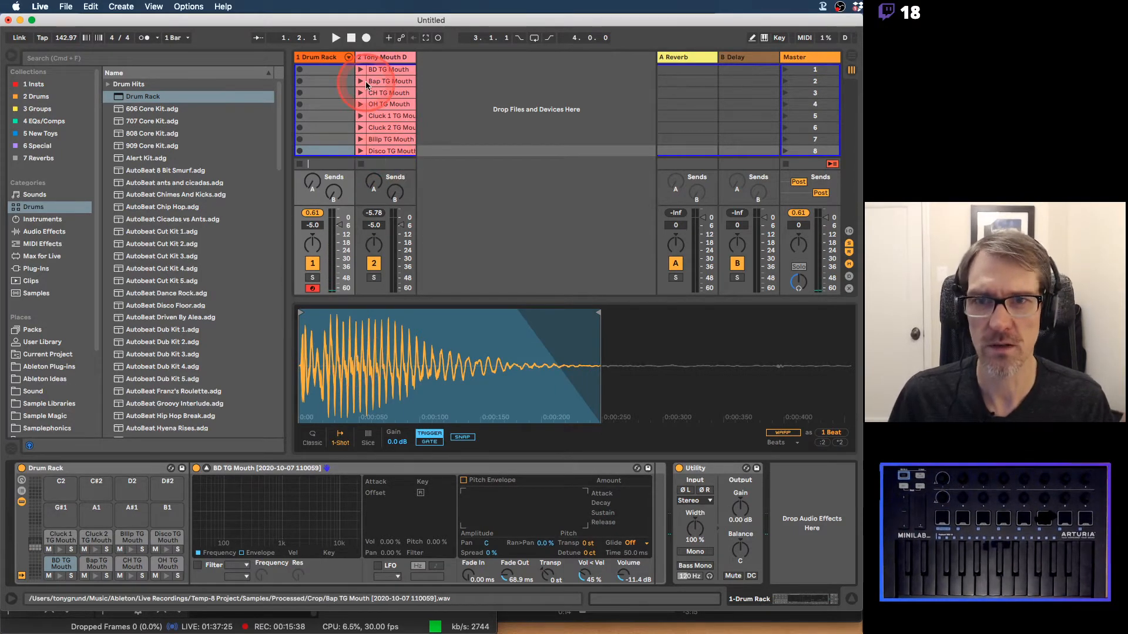
Step: Open the kicks folder under drum hits in the Sample Magic pack SM45 - Analogue House
{"action": "scroll", "coordinate": [32, 354], "scroll_direction": "down", "scroll_amount": 4}
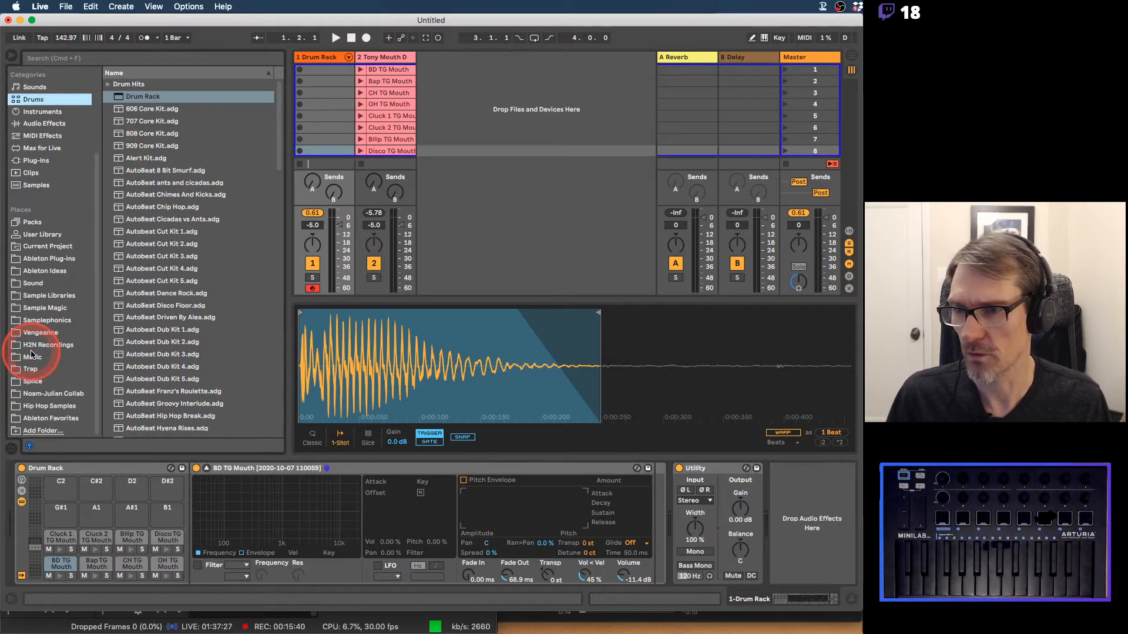
{"action": "left_click", "coordinate": [46, 309]}
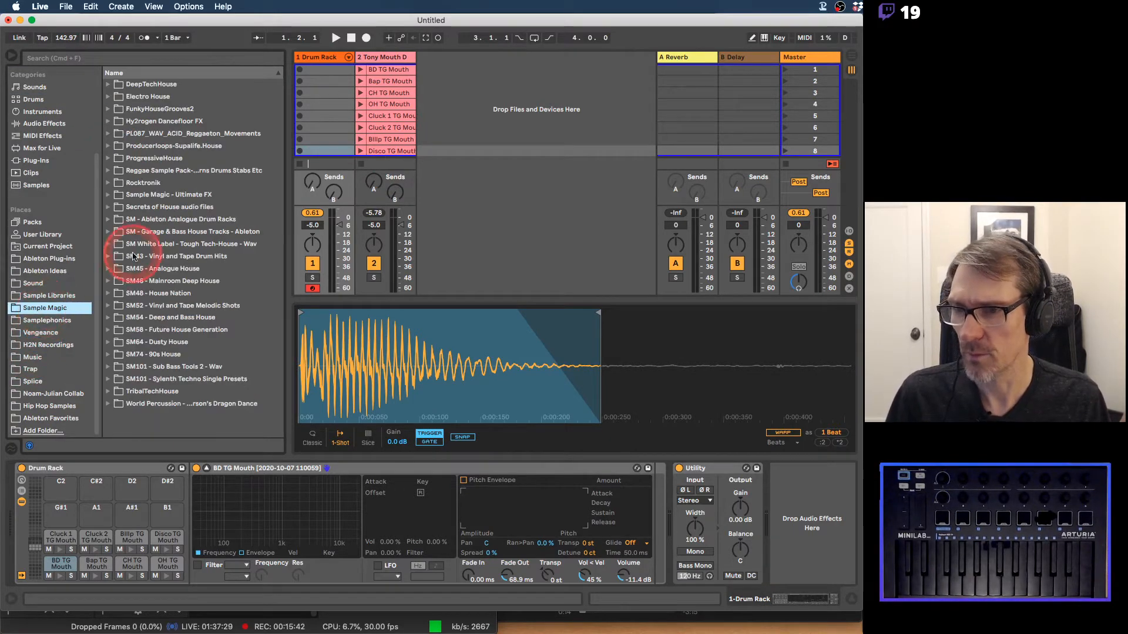
{"action": "left_click", "coordinate": [108, 269]}
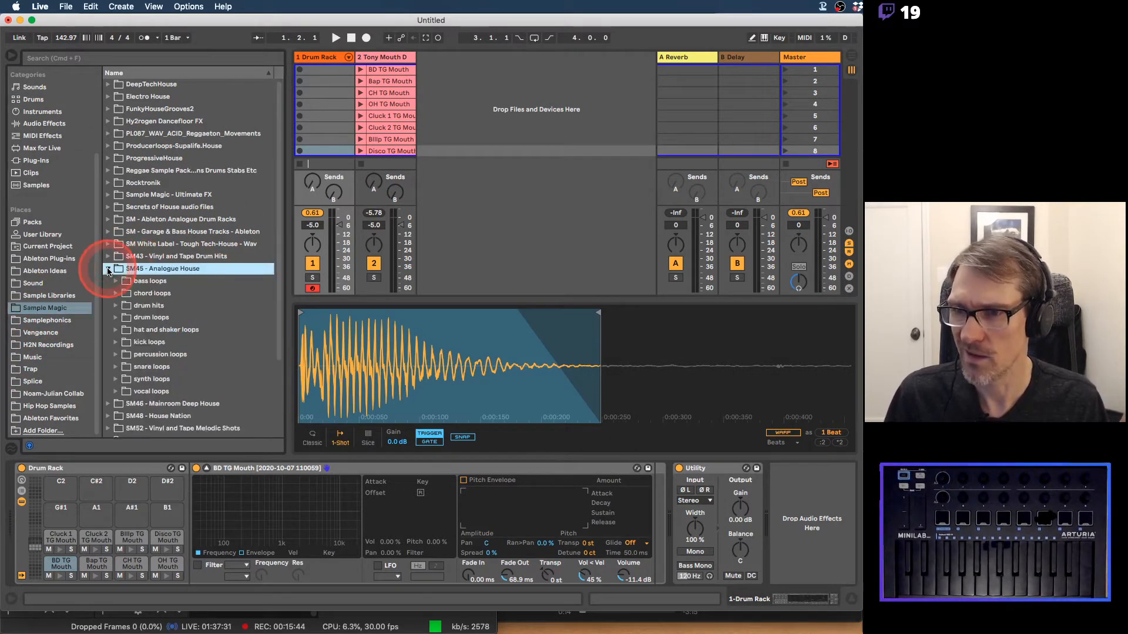
{"action": "left_click", "coordinate": [117, 306]}
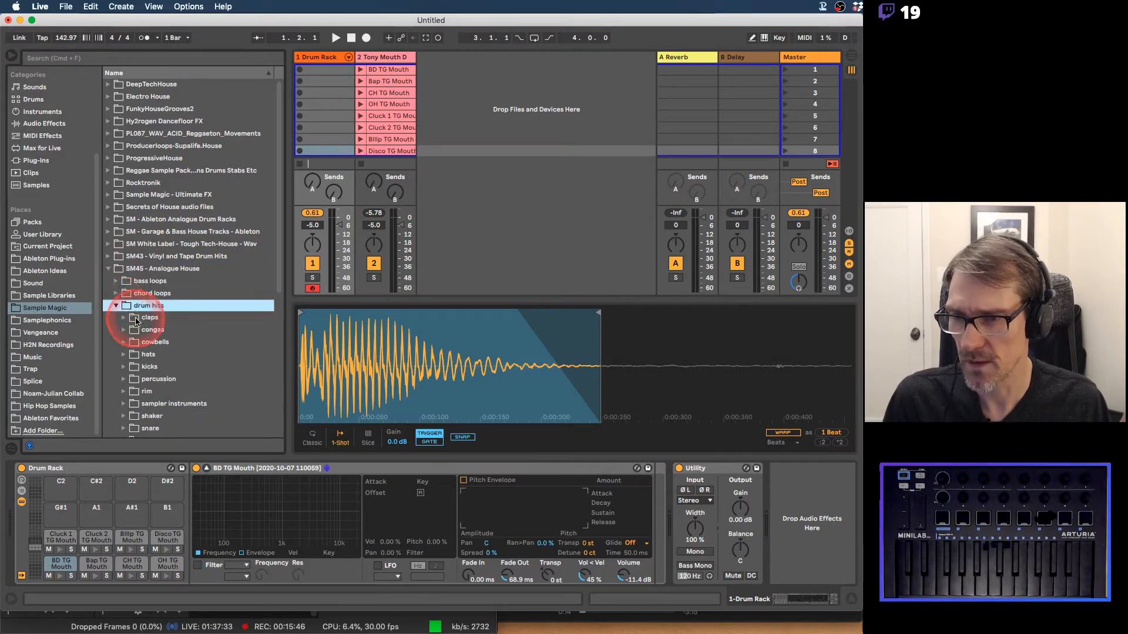
{"action": "left_click", "coordinate": [124, 367]}
Step: Audition the kick samples one after another and settle on ah_kik_raw.wav
{"action": "key", "text": "Down"}
{"action": "key", "text": "Down"}
{"action": "key", "text": "Down"}
{"action": "key", "text": "Down"}
{"action": "scroll", "coordinate": [170, 352], "scroll_direction": "down", "scroll_amount": 3}
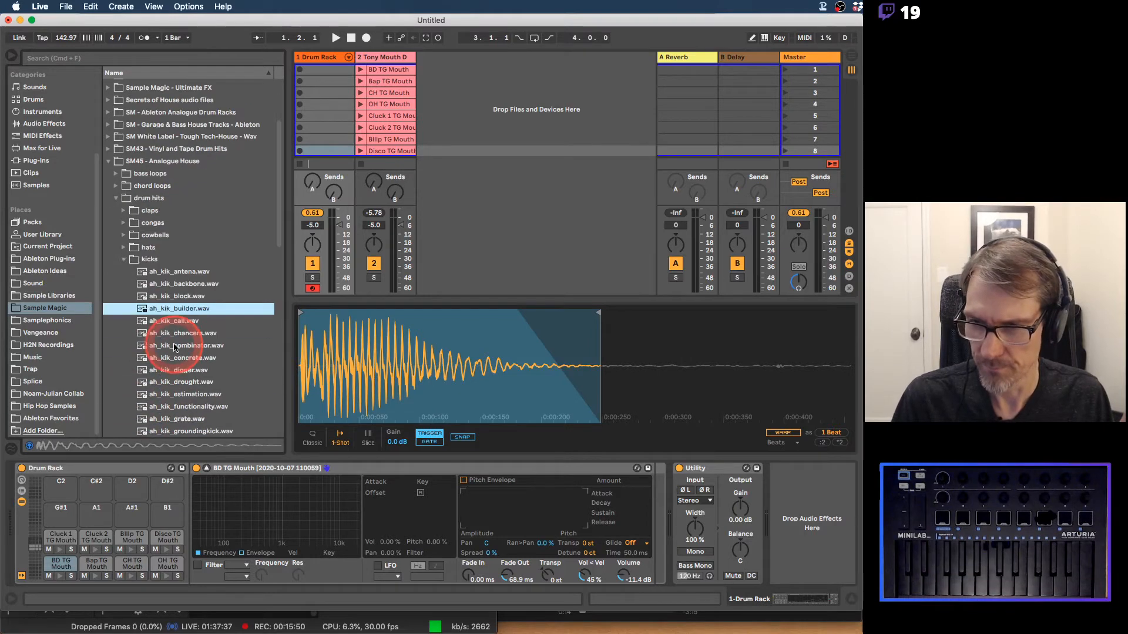
{"action": "key", "text": "Down"}
{"action": "key", "text": "Down"}
{"action": "key", "text": "Up"}
{"action": "key", "text": "Up"}
{"action": "key", "text": "Down"}
{"action": "key", "text": "Down"}
{"action": "key", "text": "Down"}
{"action": "key", "text": "Down"}
{"action": "key", "text": "Down"}
{"action": "scroll", "coordinate": [174, 347], "scroll_direction": "down", "scroll_amount": 1}
{"action": "key", "text": "Down"}
{"action": "key", "text": "Down"}
{"action": "scroll", "coordinate": [173, 347], "scroll_direction": "down", "scroll_amount": 1}
{"action": "key", "text": "Down"}
{"action": "key", "text": "Down"}
{"action": "key", "text": "Up"}
{"action": "key", "text": "Up"}
{"action": "key", "text": "Down"}
{"action": "key", "text": "Down"}
{"action": "key", "text": "Down"}
{"action": "key", "text": "Down"}
{"action": "scroll", "coordinate": [174, 347], "scroll_direction": "down", "scroll_amount": 3}
{"action": "key", "text": "Down"}
{"action": "key", "text": "Down"}
{"action": "key", "text": "Down"}
{"action": "key", "text": "Down"}
{"action": "key", "text": "Down"}
{"action": "scroll", "coordinate": [173, 347], "scroll_direction": "down", "scroll_amount": 3}
{"action": "key", "text": "Down"}
{"action": "key", "text": "Down"}
{"action": "key", "text": "Up"}
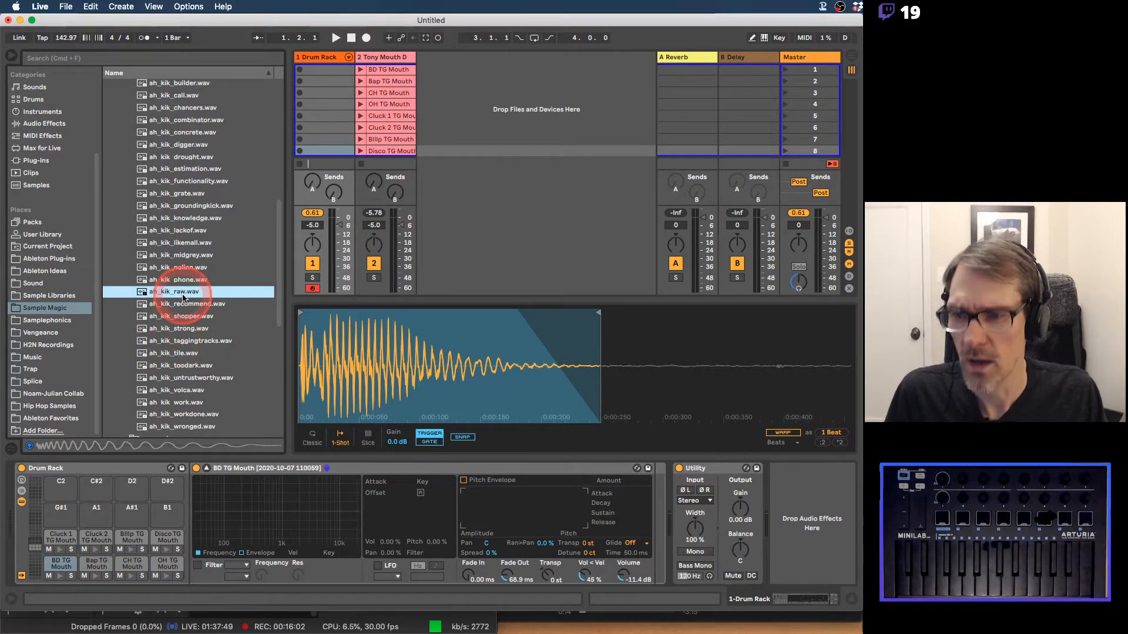
Step: Group the BD pad's Simpler into an Instrument Rack and show its chain list with the macros hidden
{"action": "left_click", "coordinate": [60, 562]}
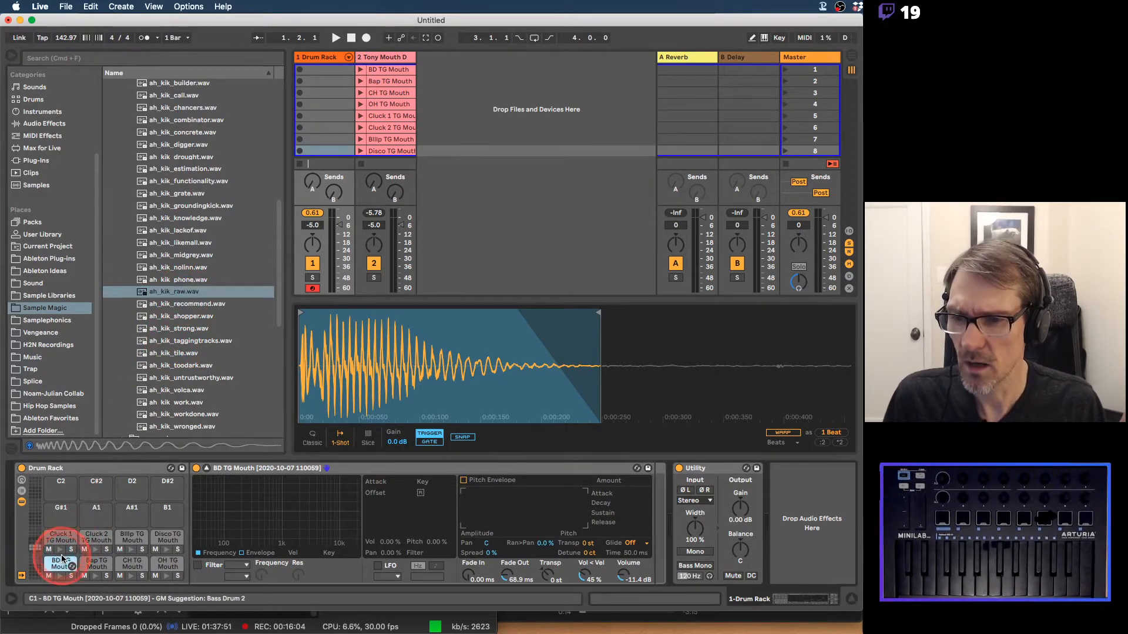
{"action": "left_click", "coordinate": [358, 471]}
{"action": "key", "text": "super+g"}
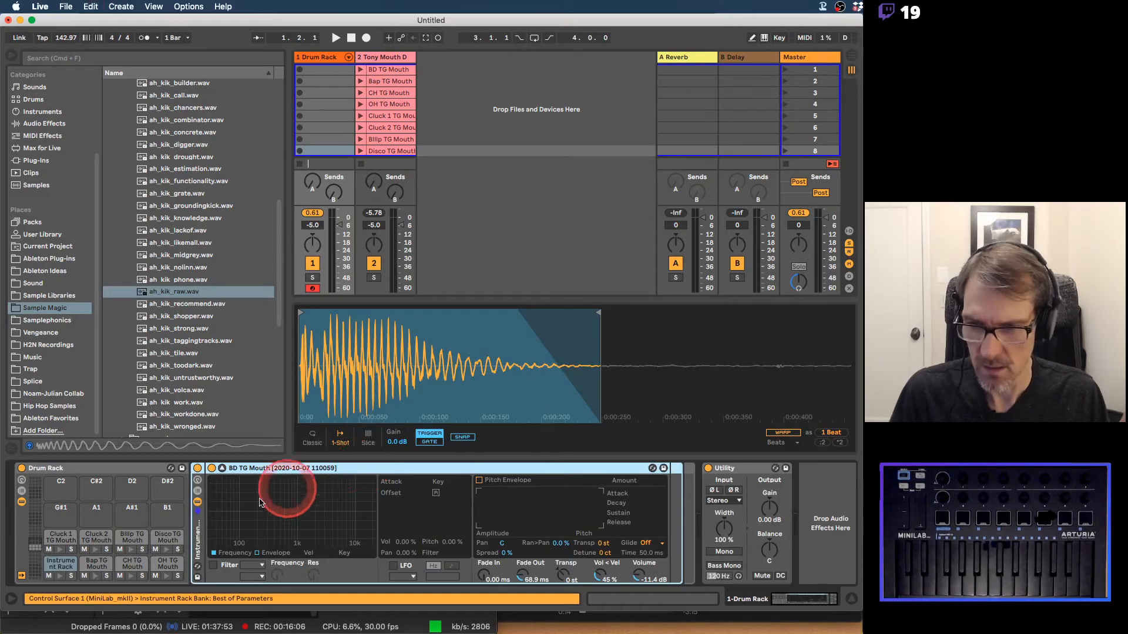
{"action": "left_click", "coordinate": [200, 480]}
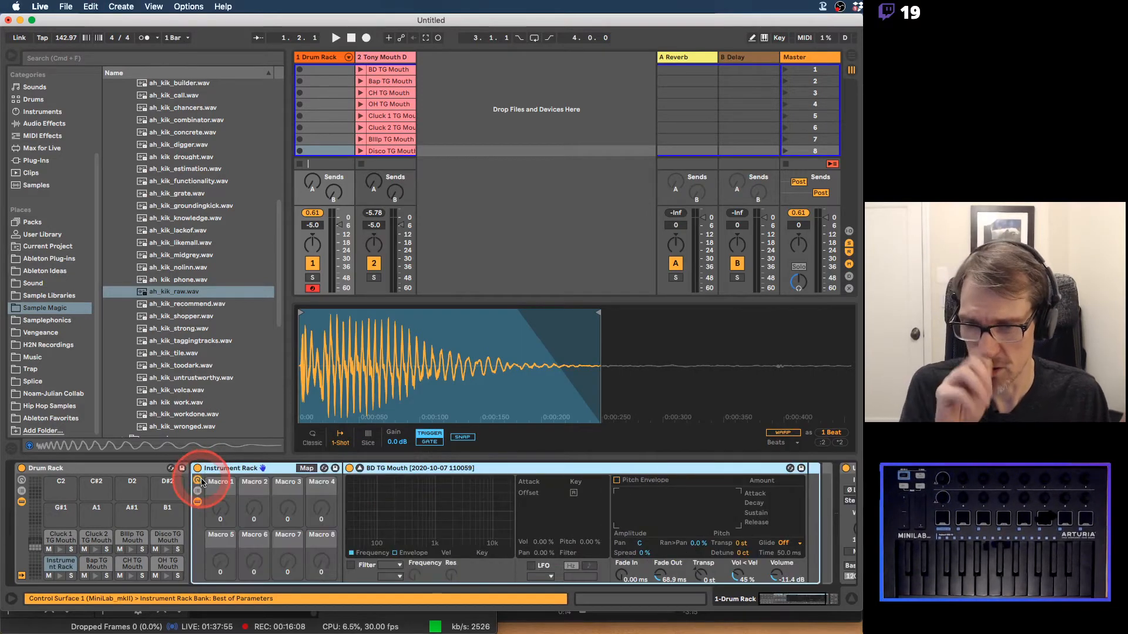
{"action": "left_click", "coordinate": [198, 491]}
{"action": "left_click", "coordinate": [197, 480]}
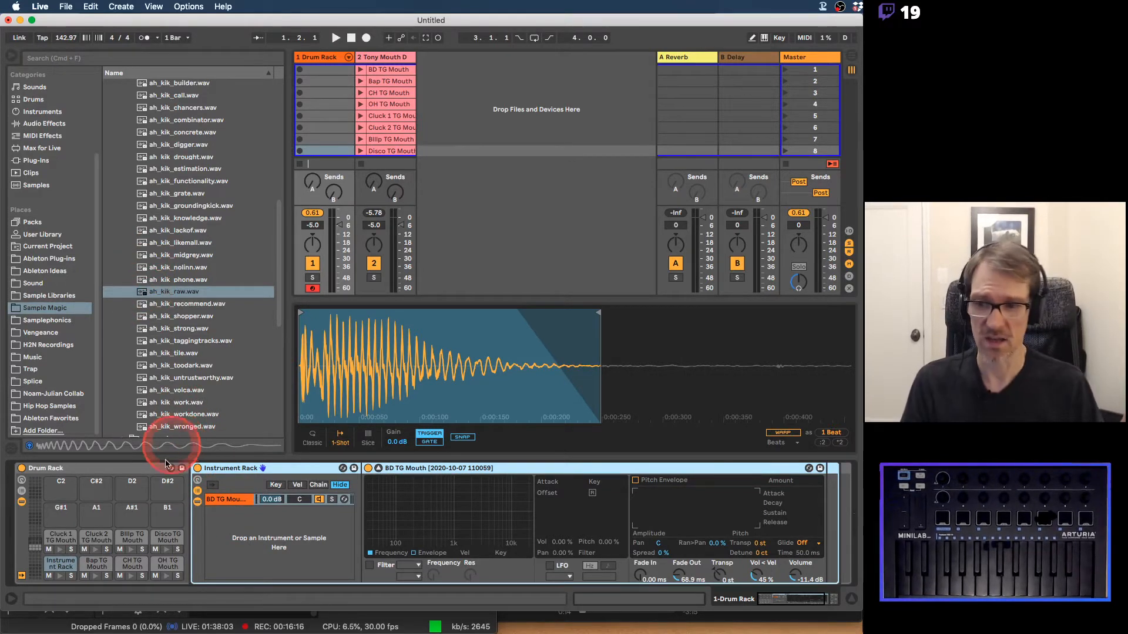
Step: Layer ah_kik_raw.wav under the BD TG Mouth sample as a second chain in the BD pad's Instrument Rack
{"action": "left_click", "coordinate": [58, 565]}
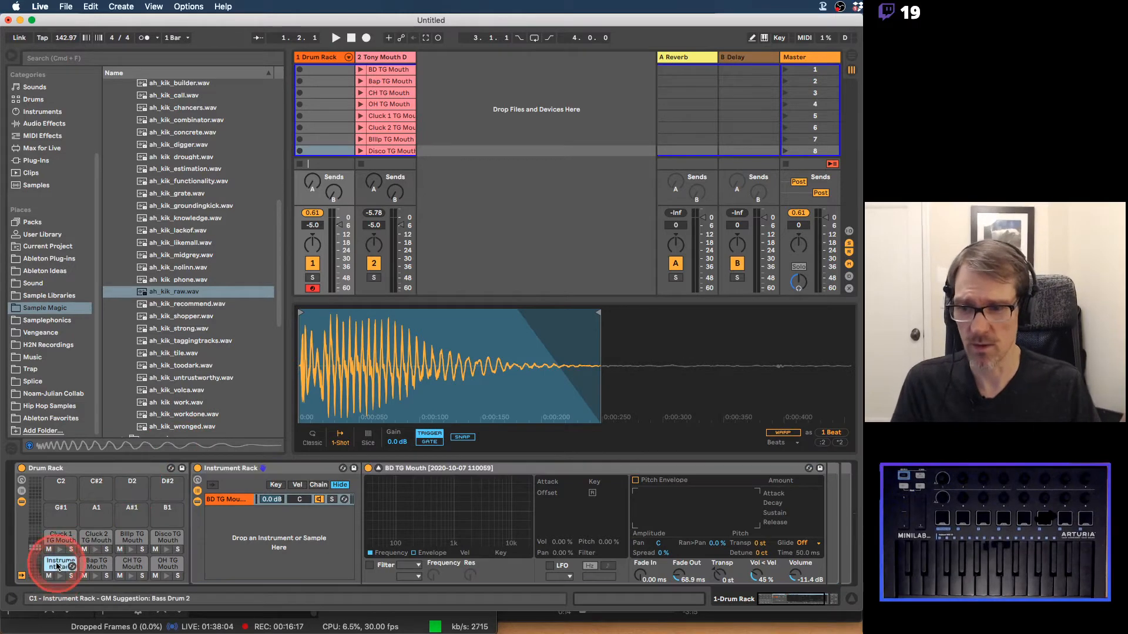
{"action": "left_click", "coordinate": [428, 470]}
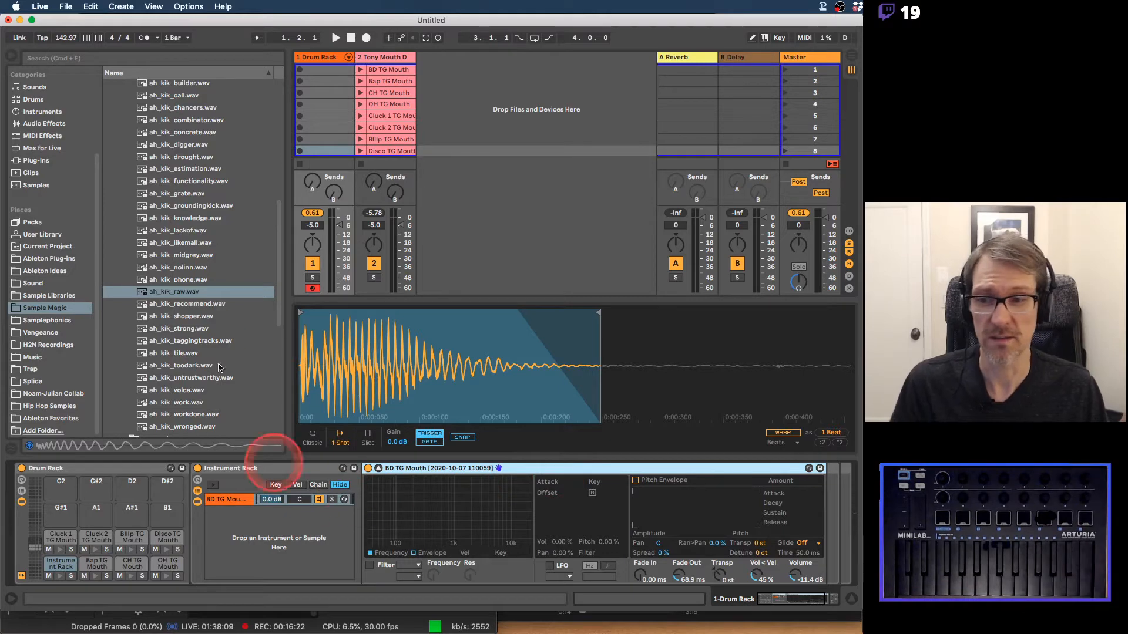
{"action": "left_click_drag", "start_coordinate": [179, 295], "coordinate": [228, 521]}
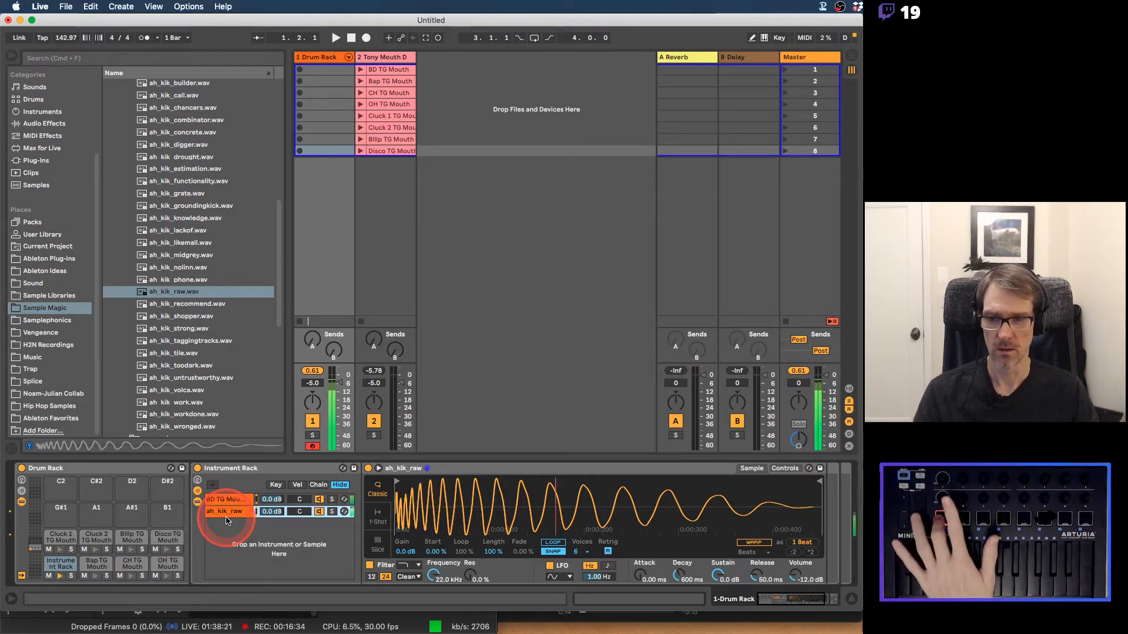
Step: Switch the ah_kik_raw Simpler to 1-Shot mode, set its fade-out to 195 ms and lower its chain volume
{"action": "left_click", "coordinate": [368, 498]}
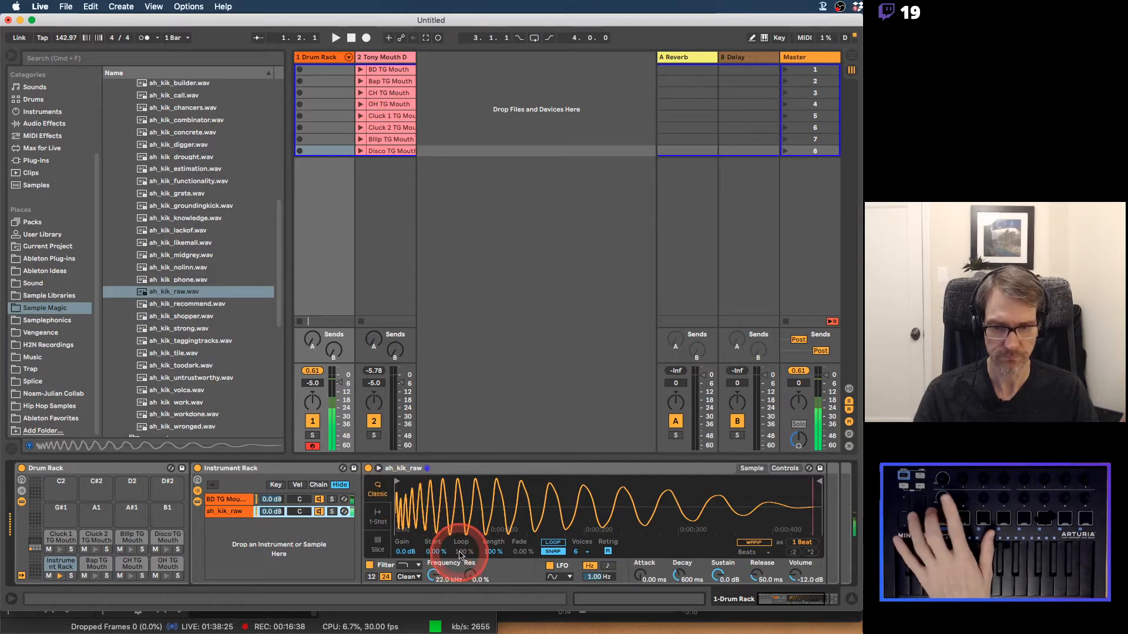
{"action": "left_click", "coordinate": [378, 517]}
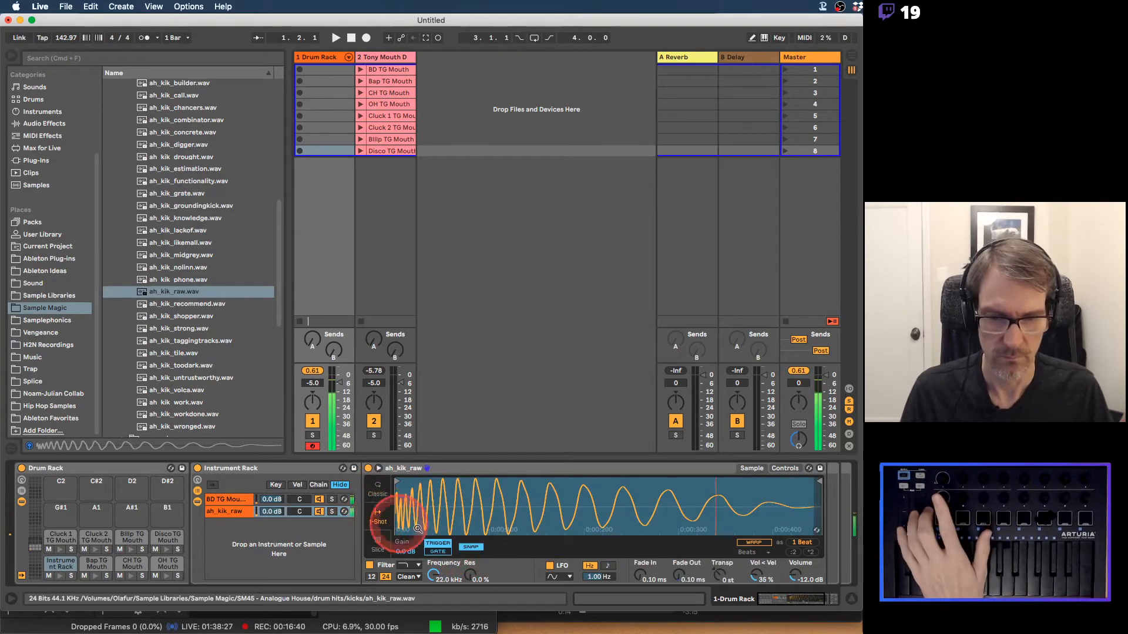
{"action": "left_click_drag", "start_coordinate": [679, 569], "coordinate": [680, 565]}
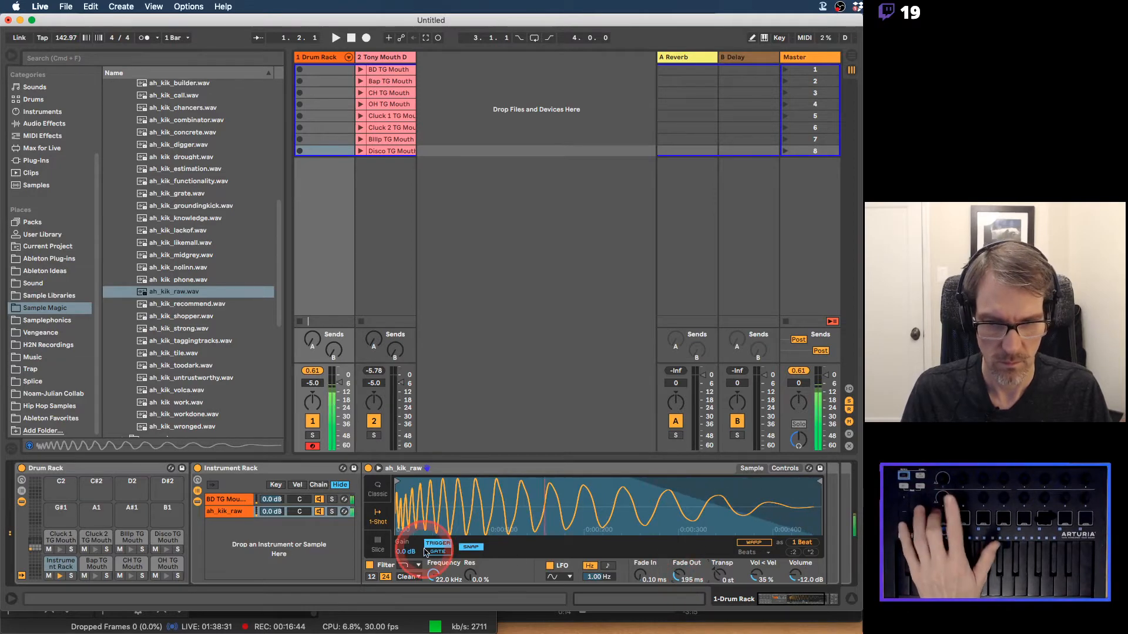
{"action": "left_click_drag", "start_coordinate": [268, 516], "coordinate": [268, 520]}
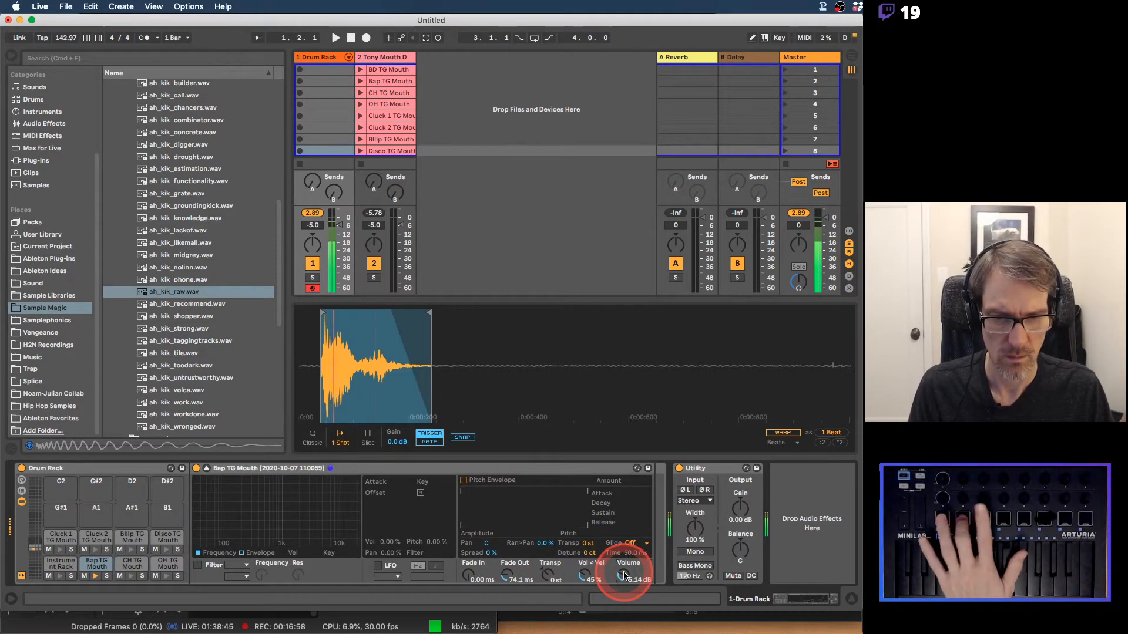
Step: Select the first clip slot of the Drum Rack track, turn the metronome on and start playback
{"action": "left_click", "coordinate": [311, 71]}
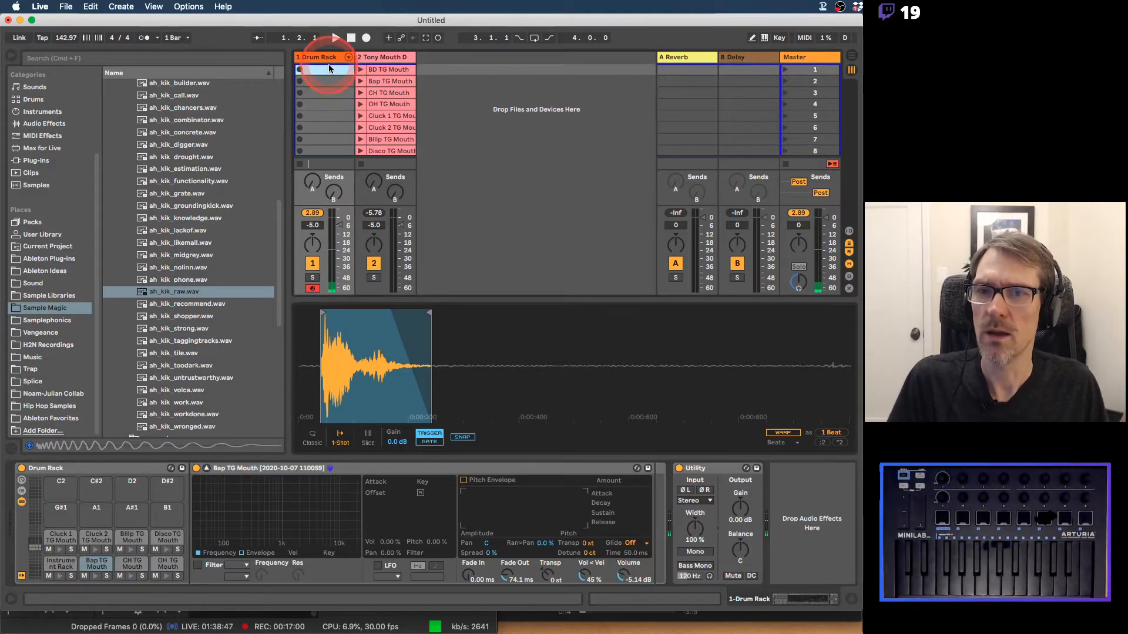
{"action": "left_click", "coordinate": [141, 38]}
{"action": "key", "text": "space"}
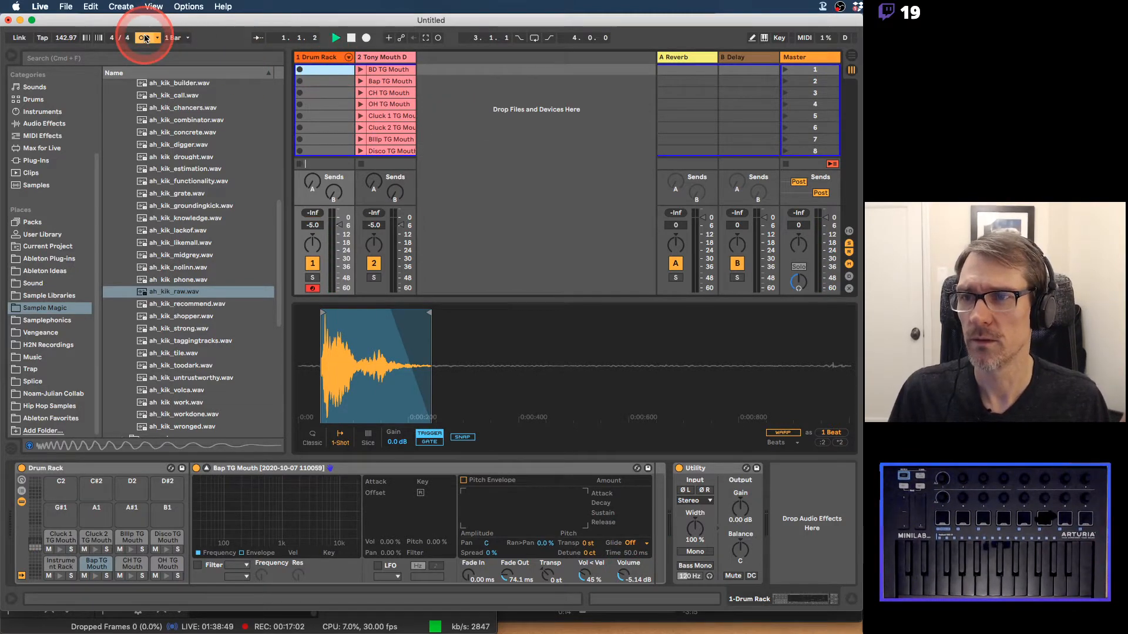
Step: Set the song tempo to 90 BPM and check the record quantization option
{"action": "left_click_drag", "start_coordinate": [71, 40], "coordinate": [61, 39]}
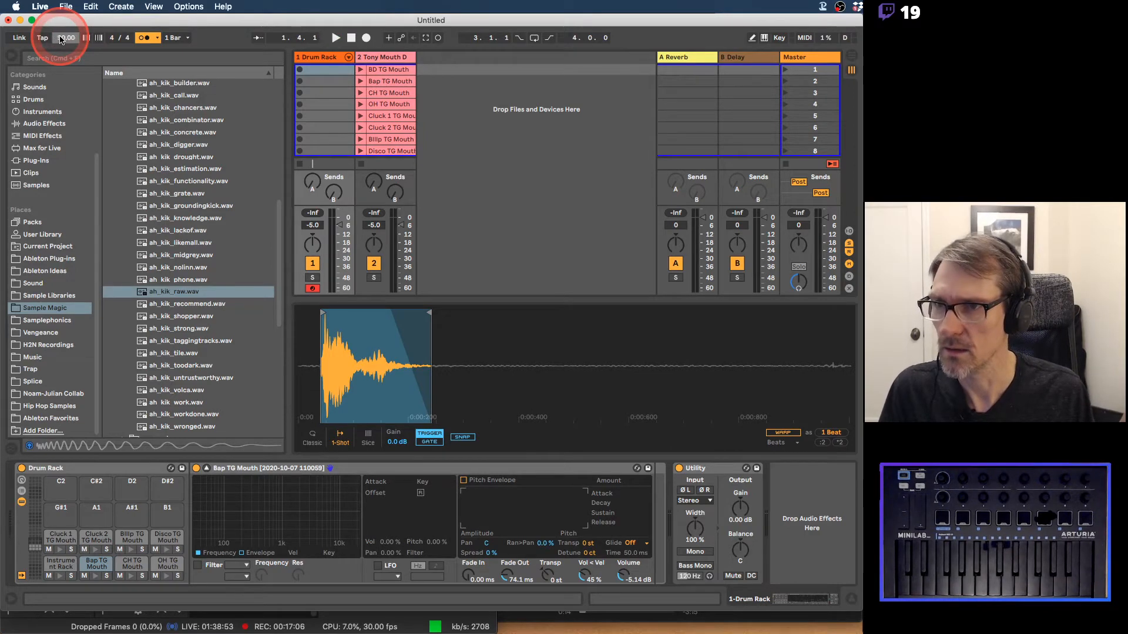
{"action": "left_click_drag", "start_coordinate": [61, 39], "coordinate": [60, 29]}
{"action": "left_click", "coordinate": [91, 7]}
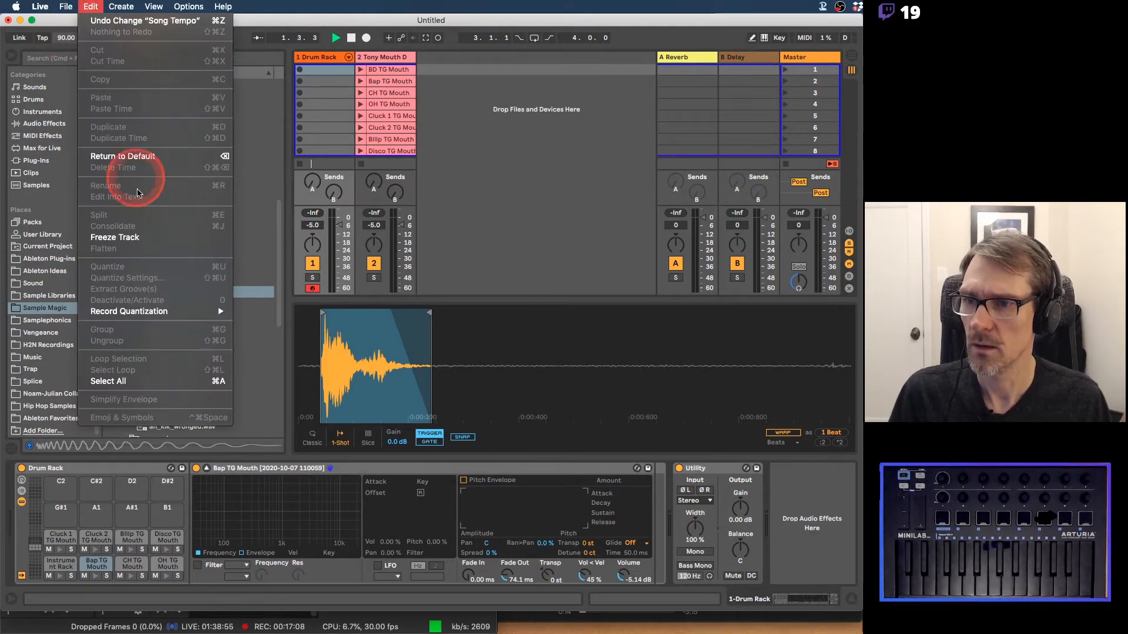
{"action": "left_click", "coordinate": [328, 51]}
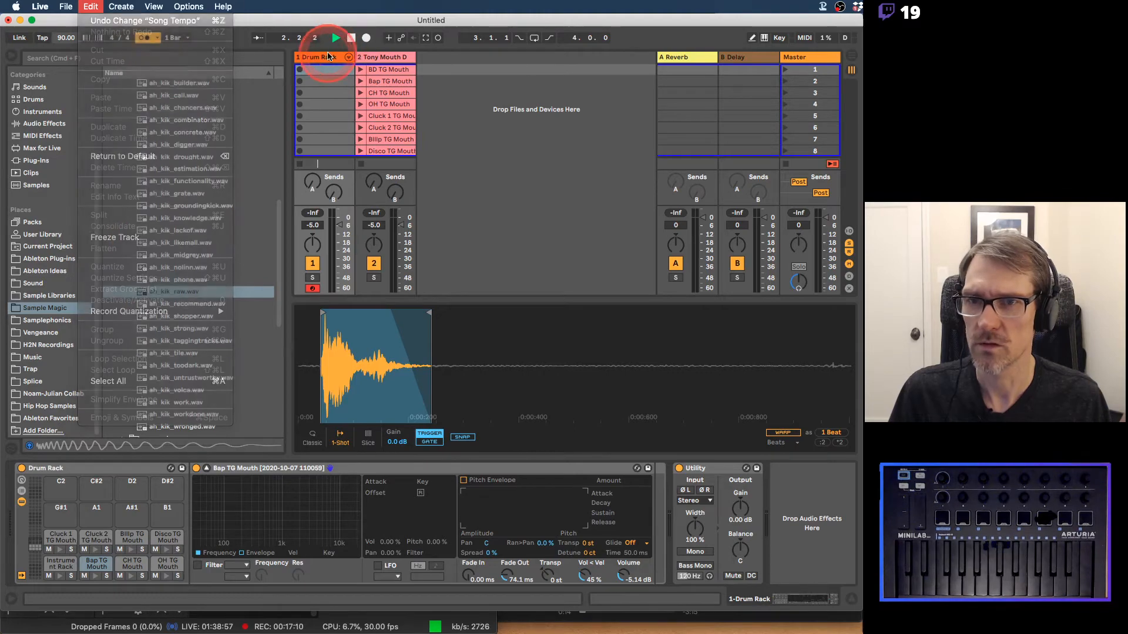
Step: Record a looping two-bar kick and Bap pattern into the Drum Rack track's first clip slot and open its Bap notes for editing
{"action": "left_click", "coordinate": [300, 70]}
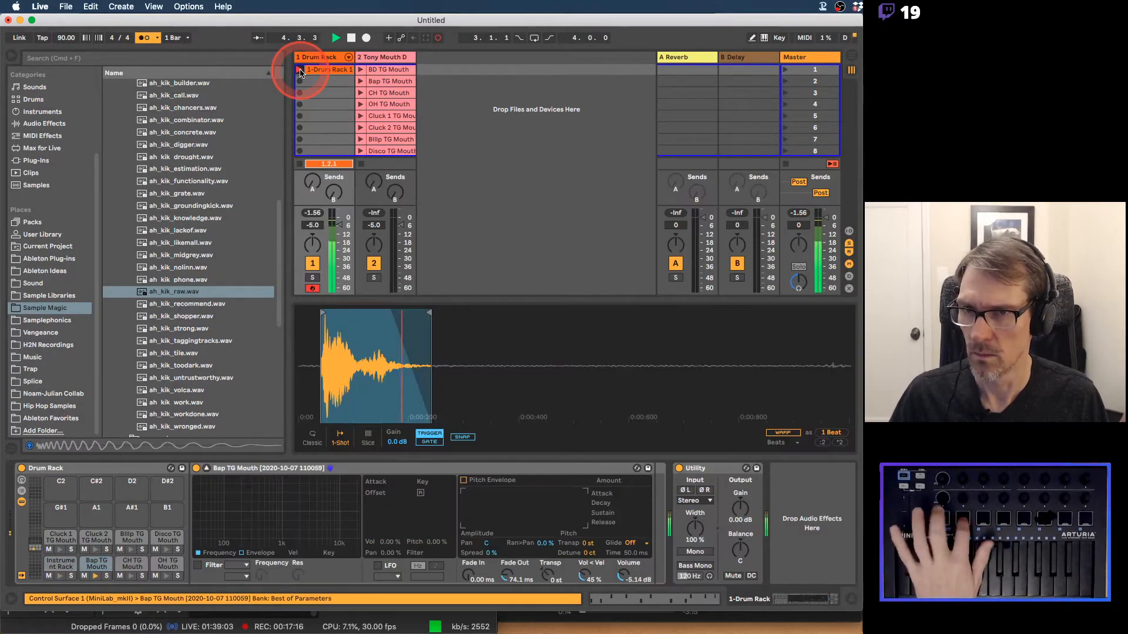
{"action": "left_click", "coordinate": [300, 70]}
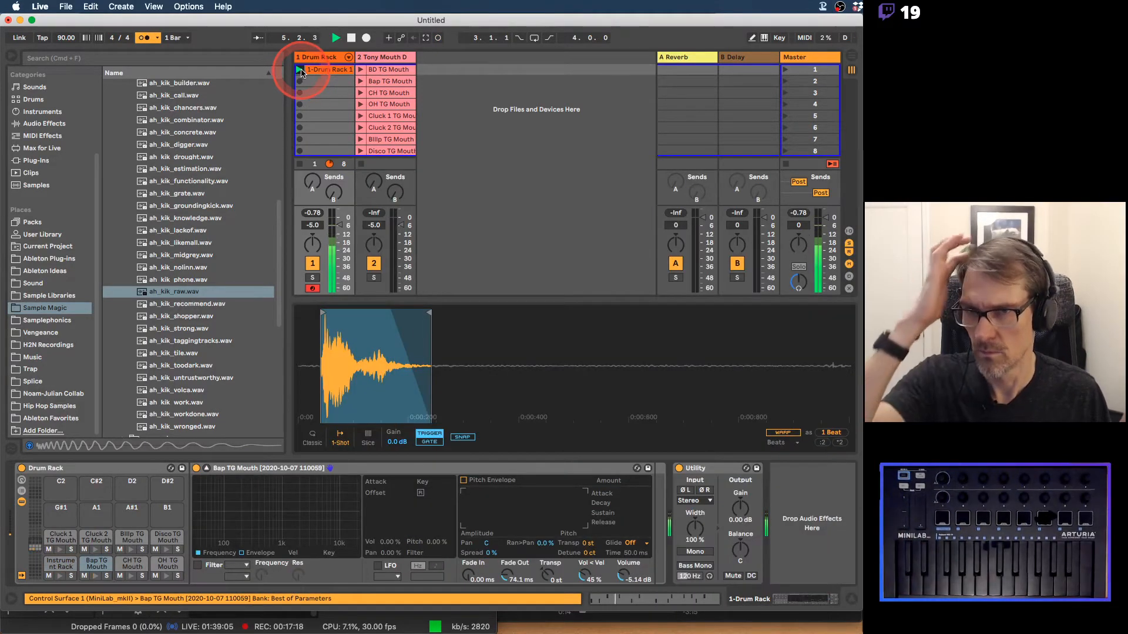
{"action": "double_click", "coordinate": [320, 69]}
{"action": "left_click", "coordinate": [248, 502]}
{"action": "left_click_drag", "start_coordinate": [333, 499], "coordinate": [334, 497]}
{"action": "left_click", "coordinate": [359, 452]}
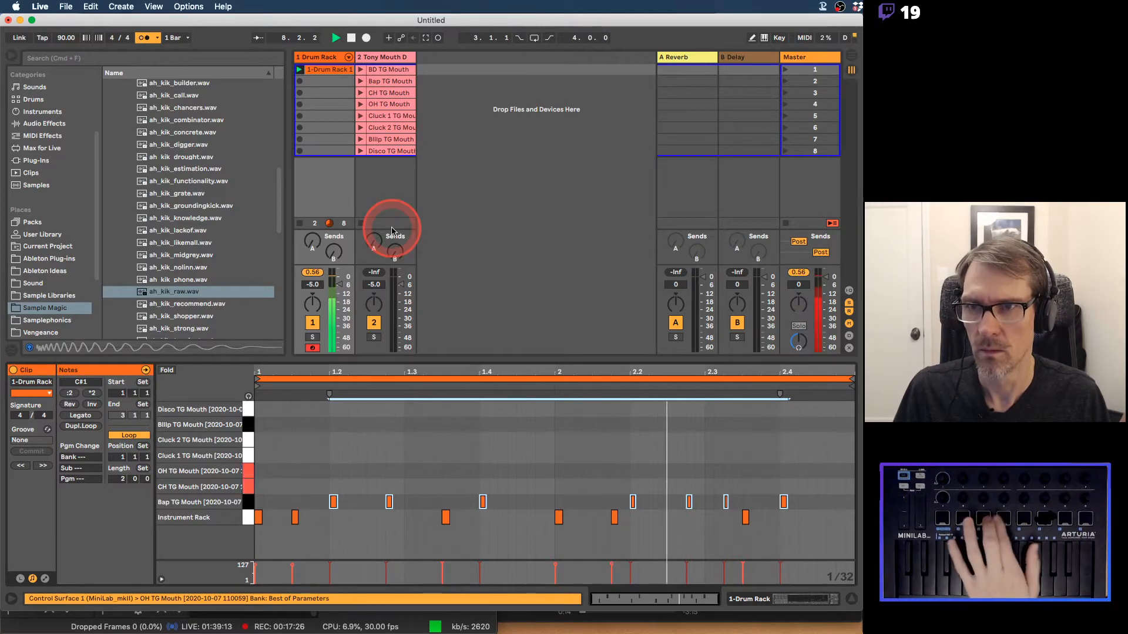
Step: Overdub evenly spaced CH TG Mouth hits across the two-bar drum clip and turn the metronome off
{"action": "left_click", "coordinate": [437, 39]}
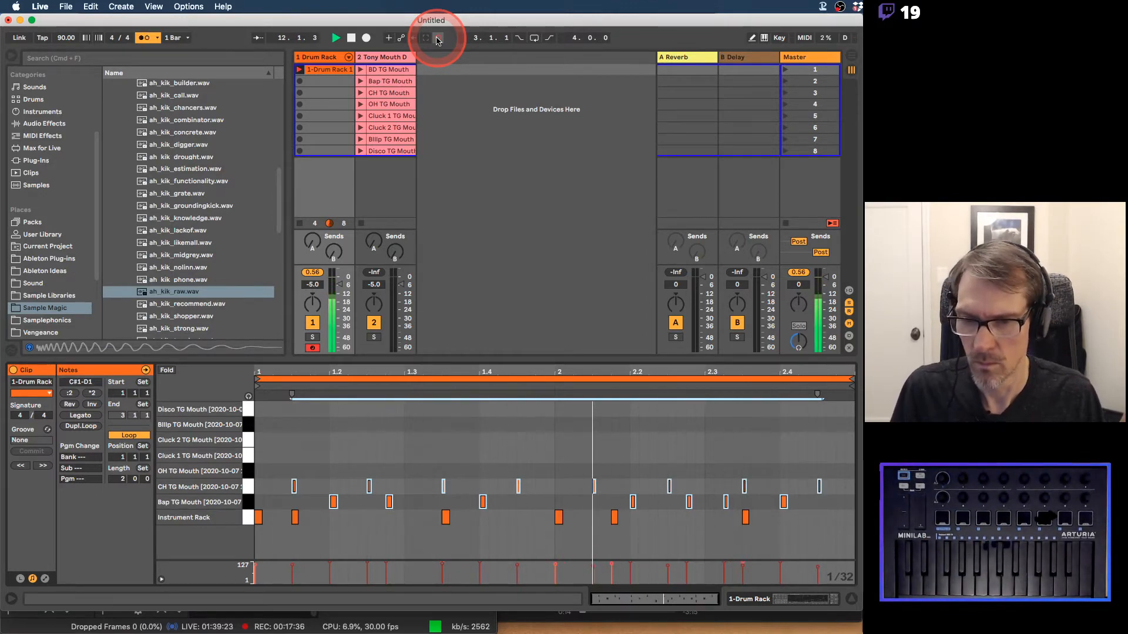
{"action": "left_click", "coordinate": [370, 485]}
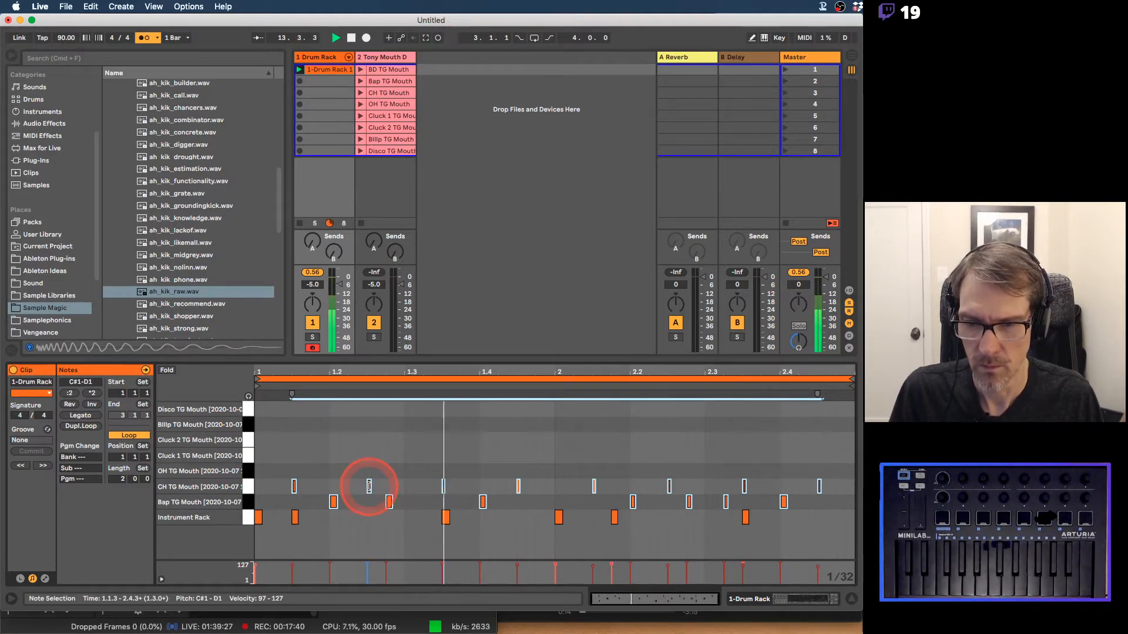
{"action": "left_click_drag", "start_coordinate": [368, 488], "coordinate": [369, 488]}
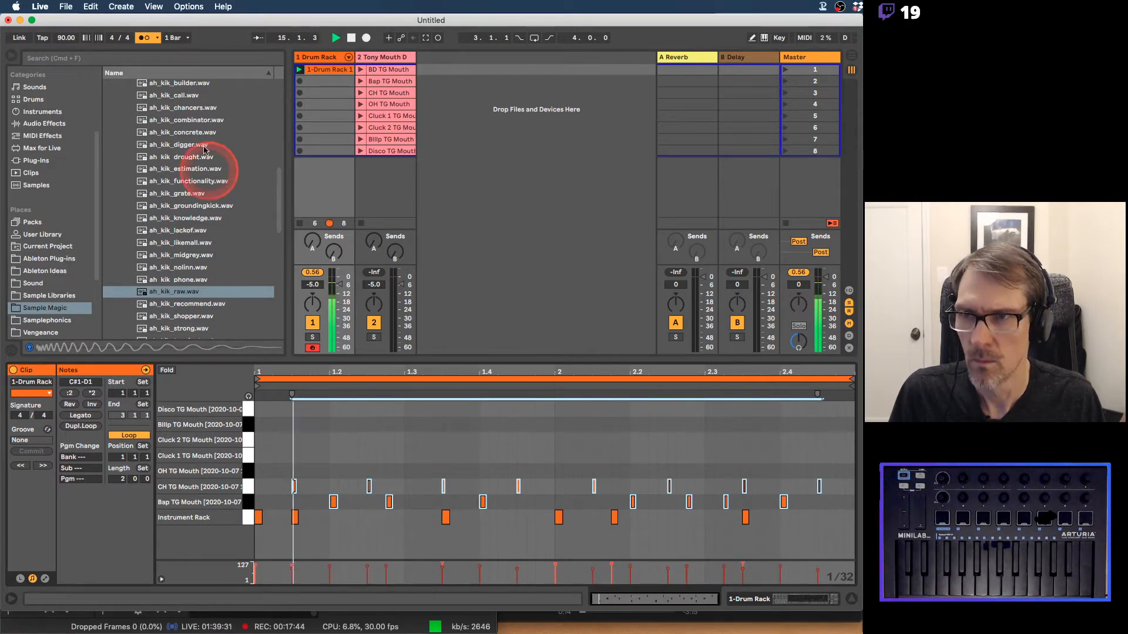
{"action": "left_click", "coordinate": [143, 38]}
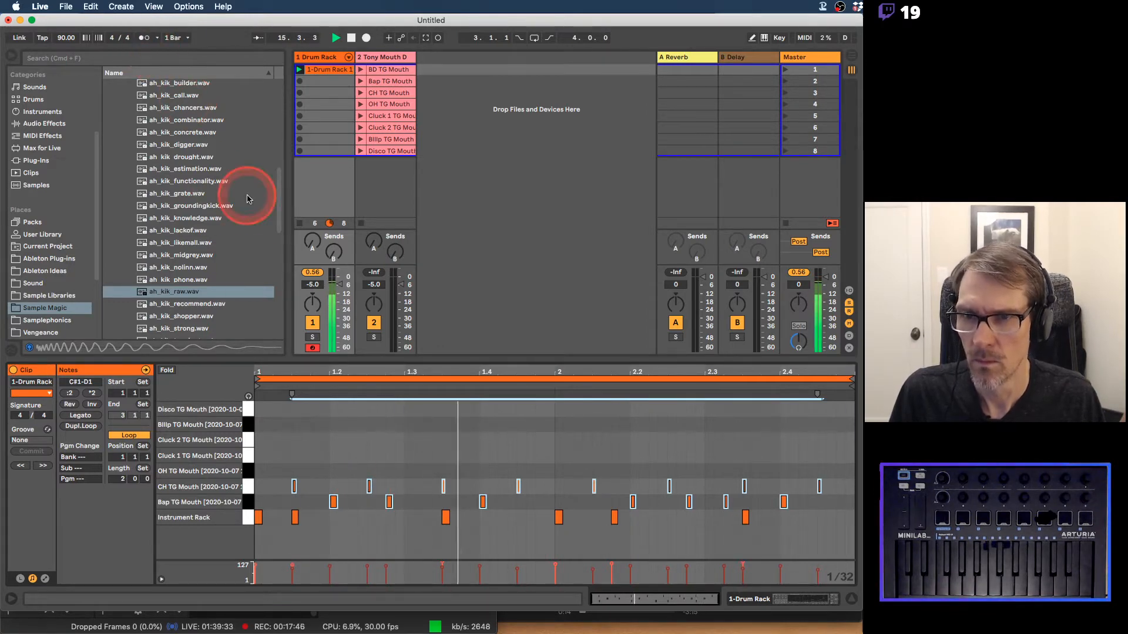
Step: Overdub Cluck 1 and Cluck 2 hits onto the two-bar drum clip
{"action": "left_click", "coordinate": [439, 39]}
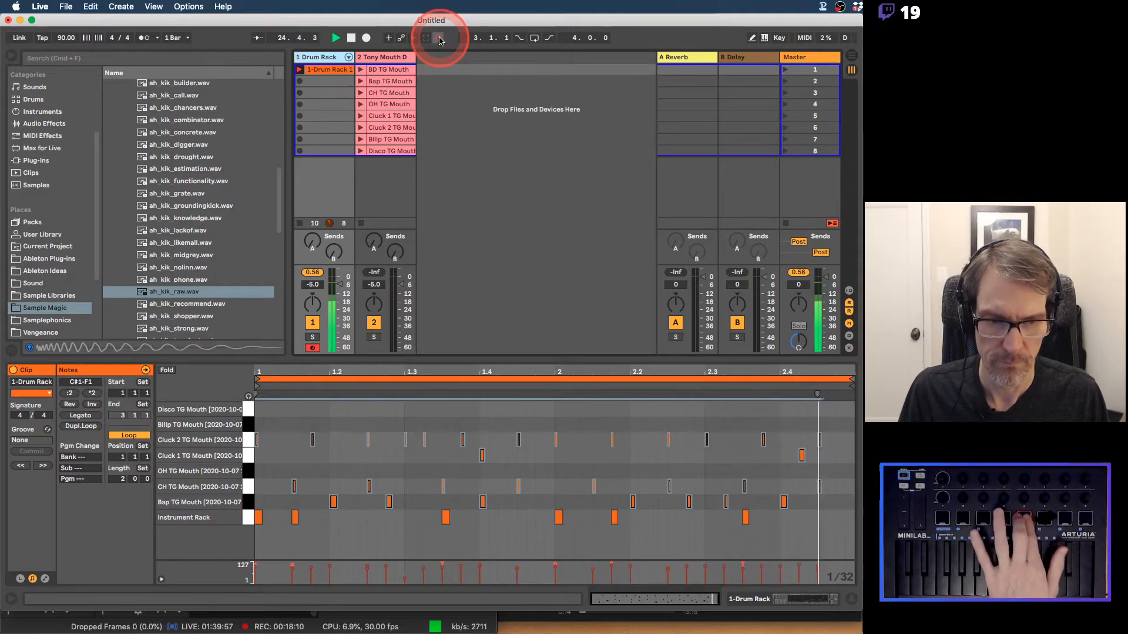
{"action": "left_click", "coordinate": [427, 204]}
{"action": "left_click", "coordinate": [437, 37]}
Step: Shift the Cluck 1 note on beat 1.4 to 1.4.2 with a 1/16 grid and copy it to 1.4.4
{"action": "left_click", "coordinate": [458, 350]}
{"action": "left_click", "coordinate": [481, 457]}
{"action": "left_click", "coordinate": [483, 456]}
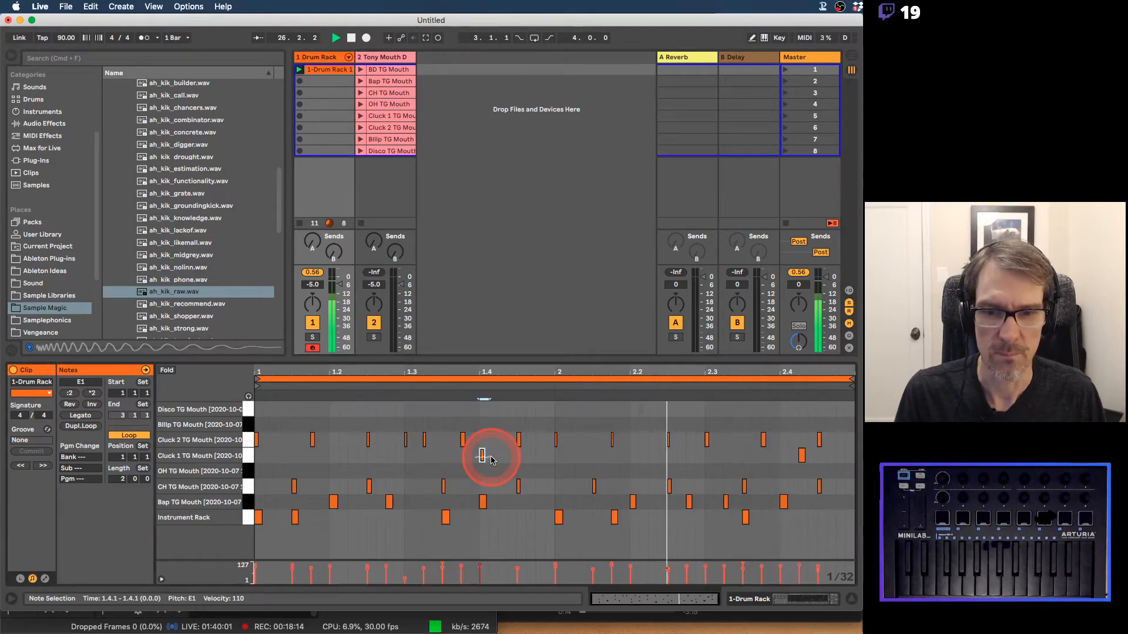
{"action": "key", "text": "super+2"}
{"action": "key", "text": "Right"}
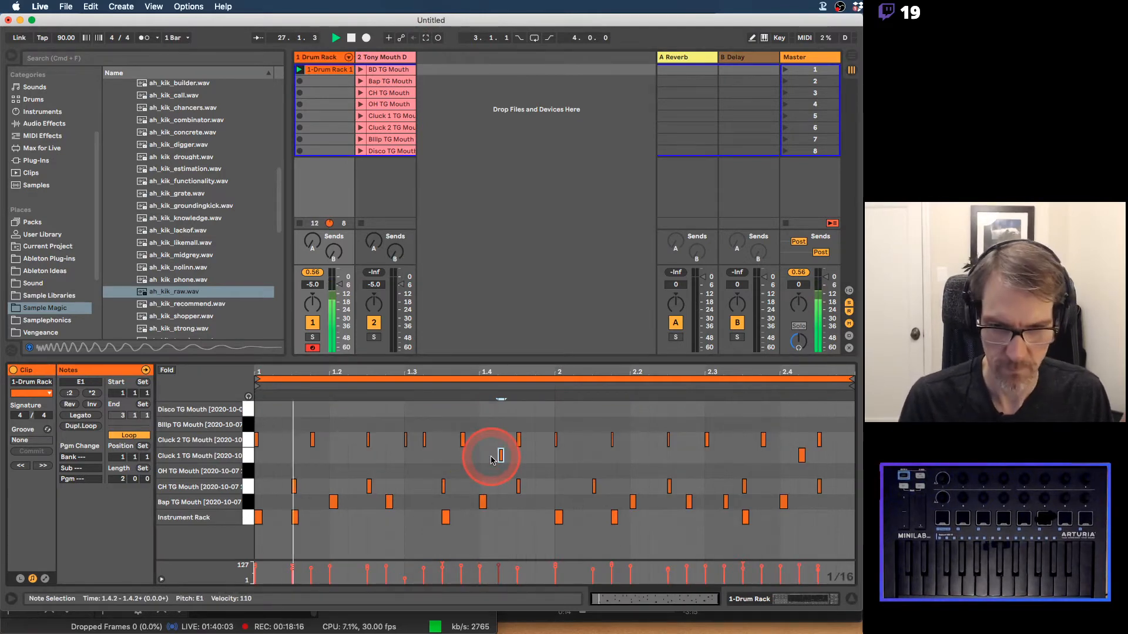
{"action": "left_click", "coordinate": [500, 456]}
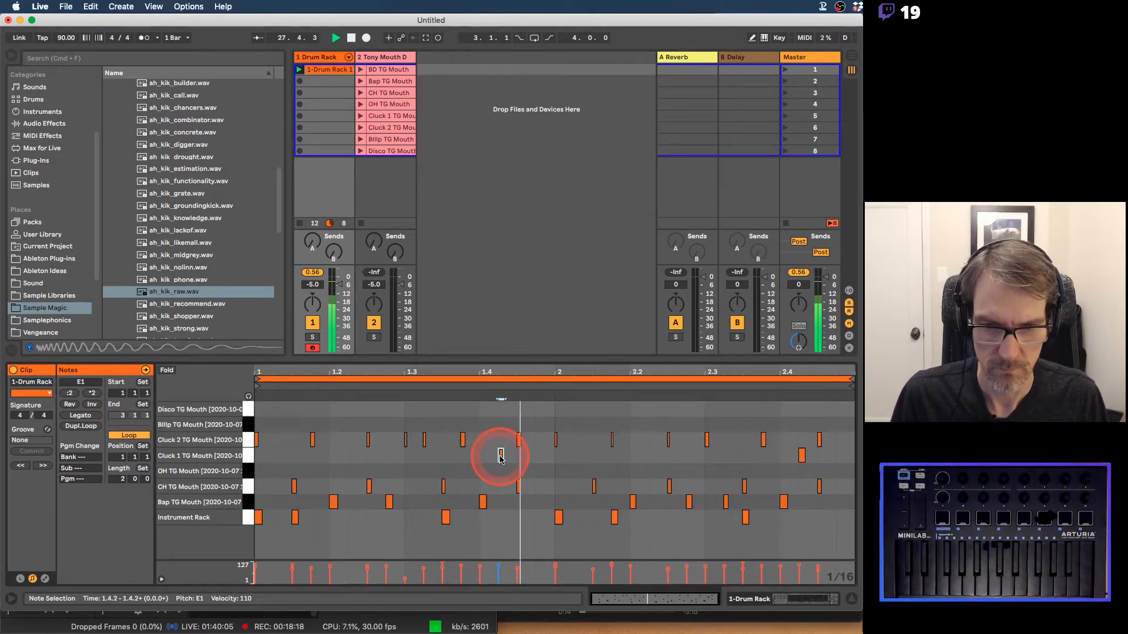
{"action": "left_click_drag", "start_coordinate": [500, 456], "coordinate": [538, 457]}
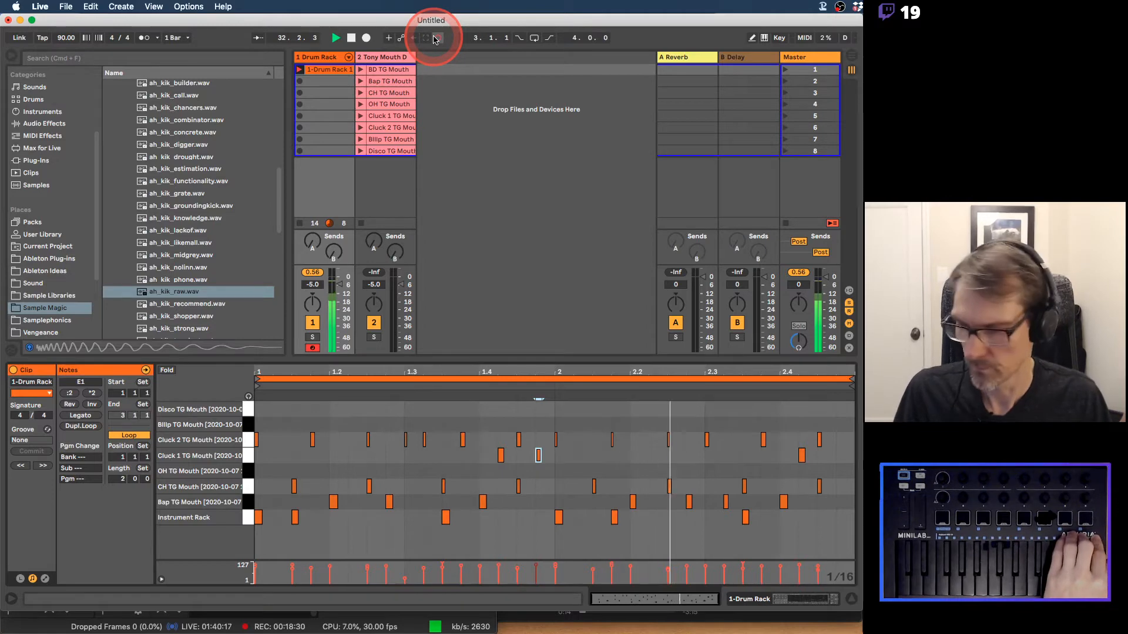
Step: Duplicate the drum clip's loop to four bars and overdub Disco TG Mouth hits in the last beats of bar 4
{"action": "left_click", "coordinate": [81, 429]}
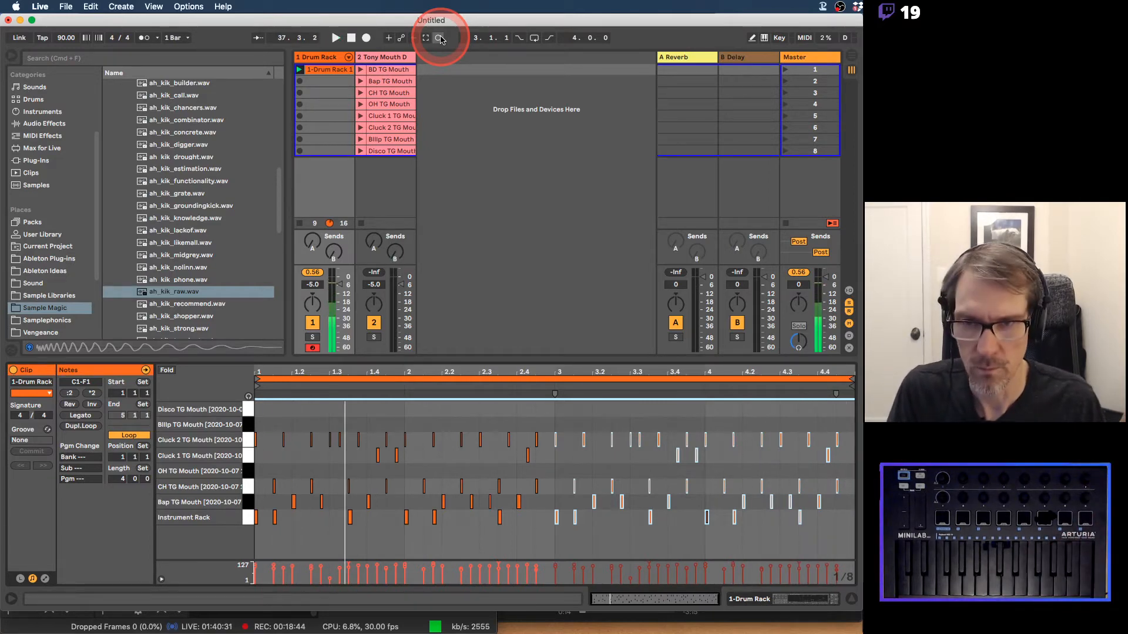
{"action": "left_click", "coordinate": [439, 38]}
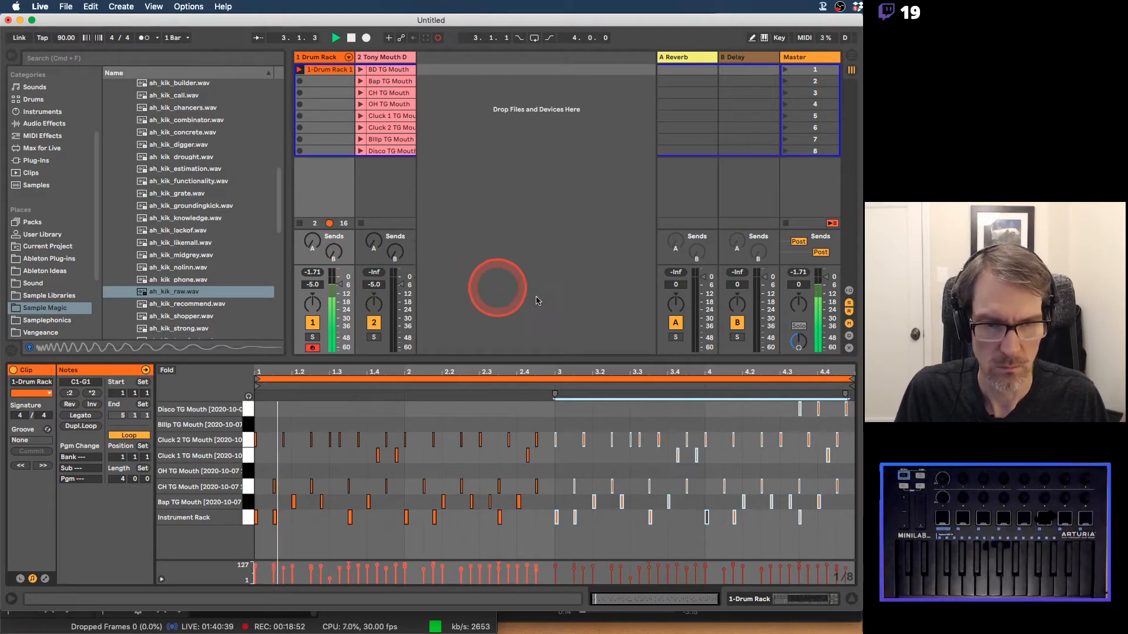
{"action": "left_click", "coordinate": [438, 38]}
Step: Adjust the velocity of the Disco TG Mouth notes and overdub a Billp TG Mouth hit at the end of bar 2
{"action": "left_click_drag", "start_coordinate": [796, 403], "coordinate": [846, 412]}
{"action": "left_click_drag", "start_coordinate": [814, 567], "coordinate": [819, 571]}
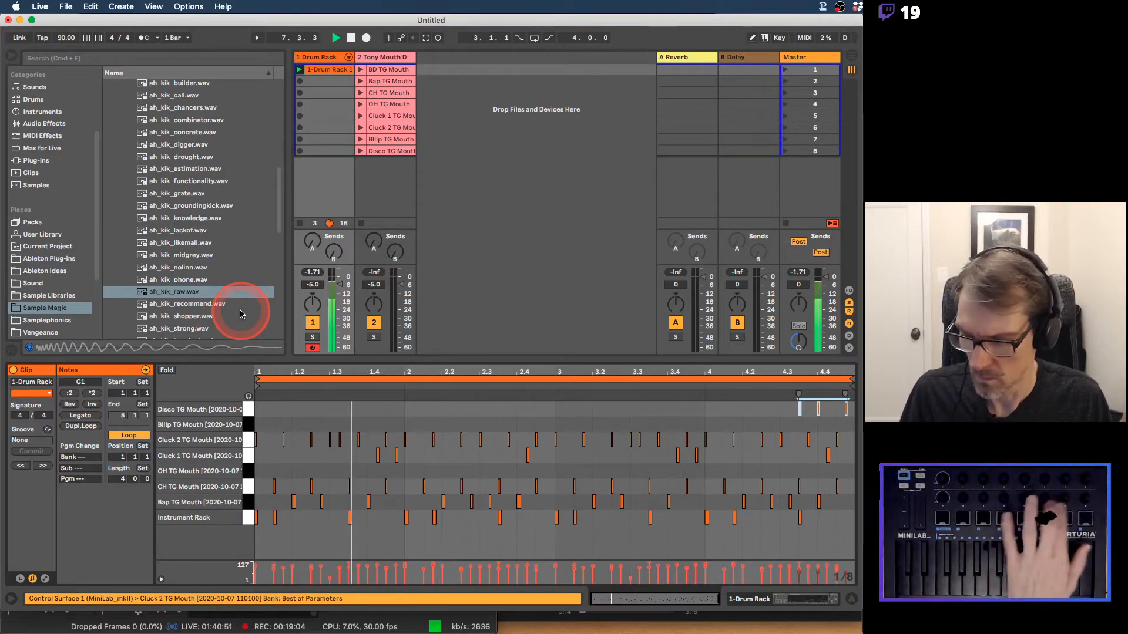
{"action": "left_click", "coordinate": [441, 39]}
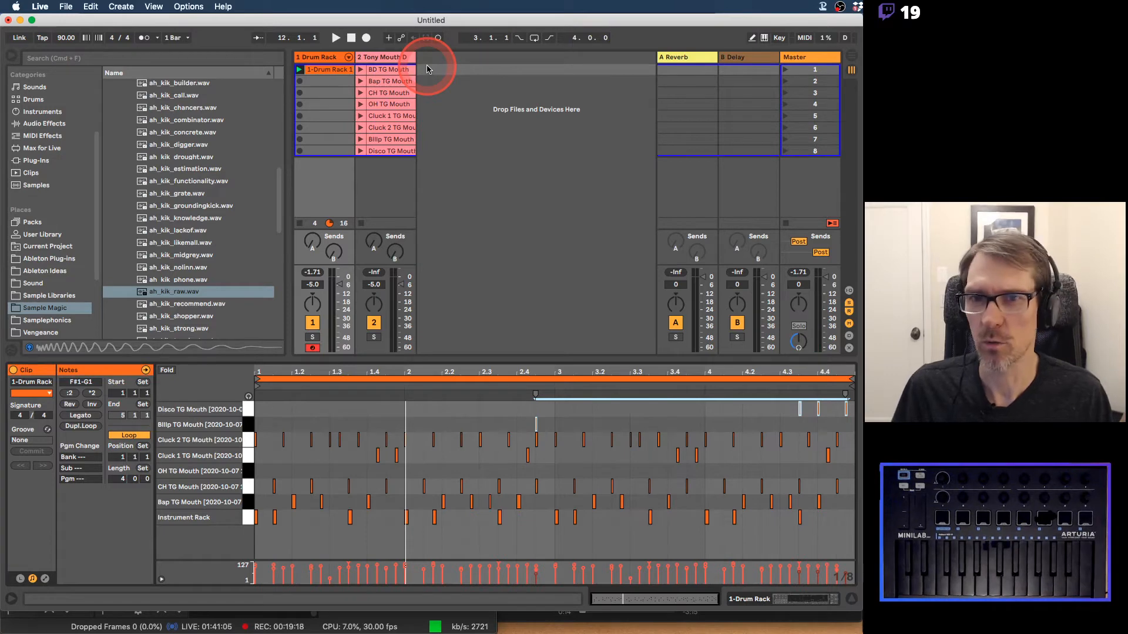
Step: Review the Drum Rack track's devices, including the Billp TG Mouth pad's Simpler, and compare with the source audio track
{"action": "left_click", "coordinate": [334, 81]}
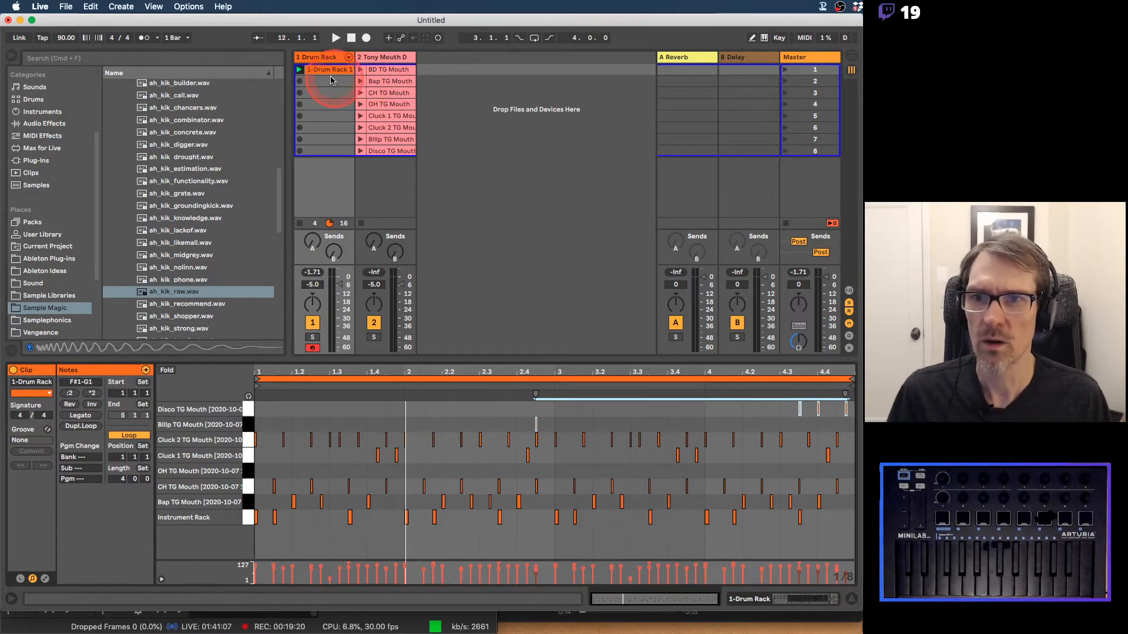
{"action": "double_click", "coordinate": [322, 58]}
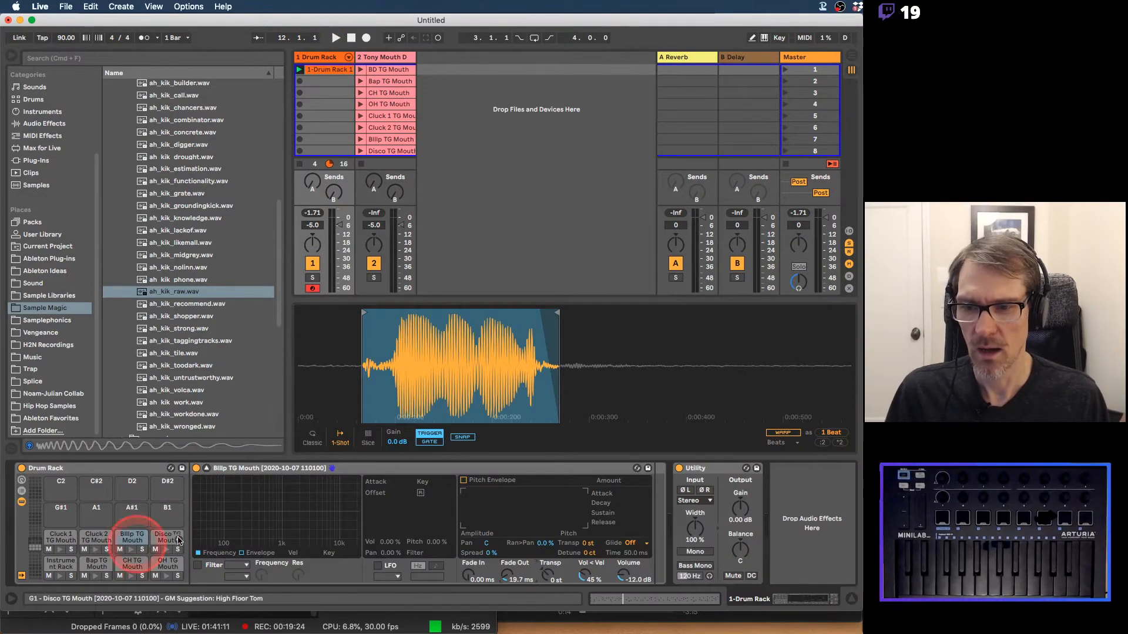
{"action": "left_click", "coordinate": [145, 550]}
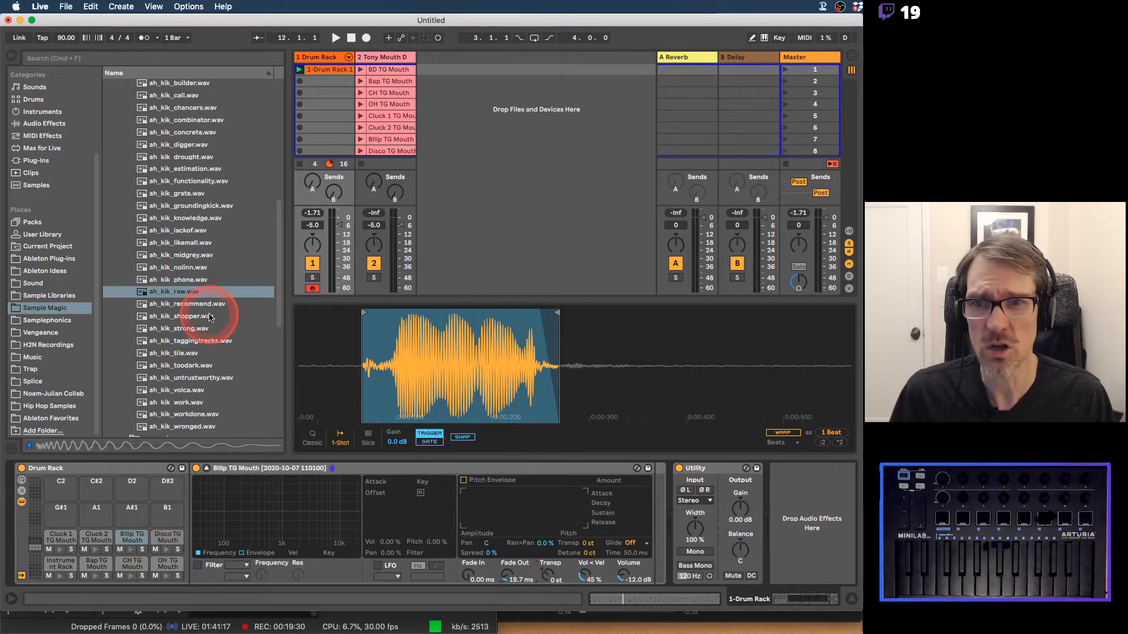
{"action": "left_click", "coordinate": [379, 70]}
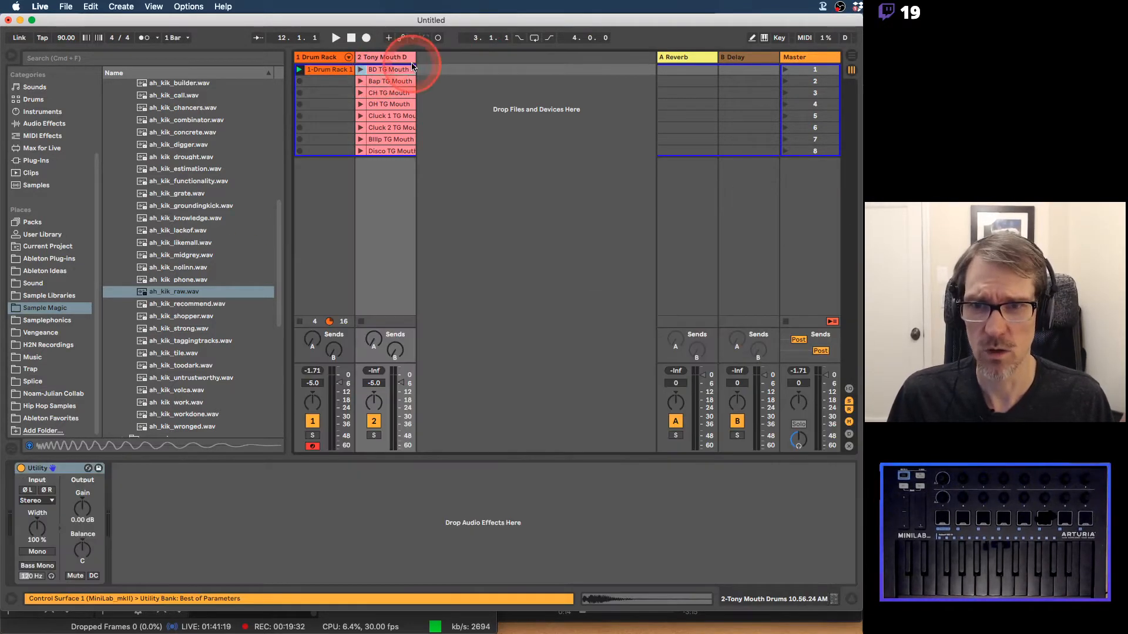
{"action": "left_click", "coordinate": [398, 58]}
{"action": "left_click", "coordinate": [341, 59]}
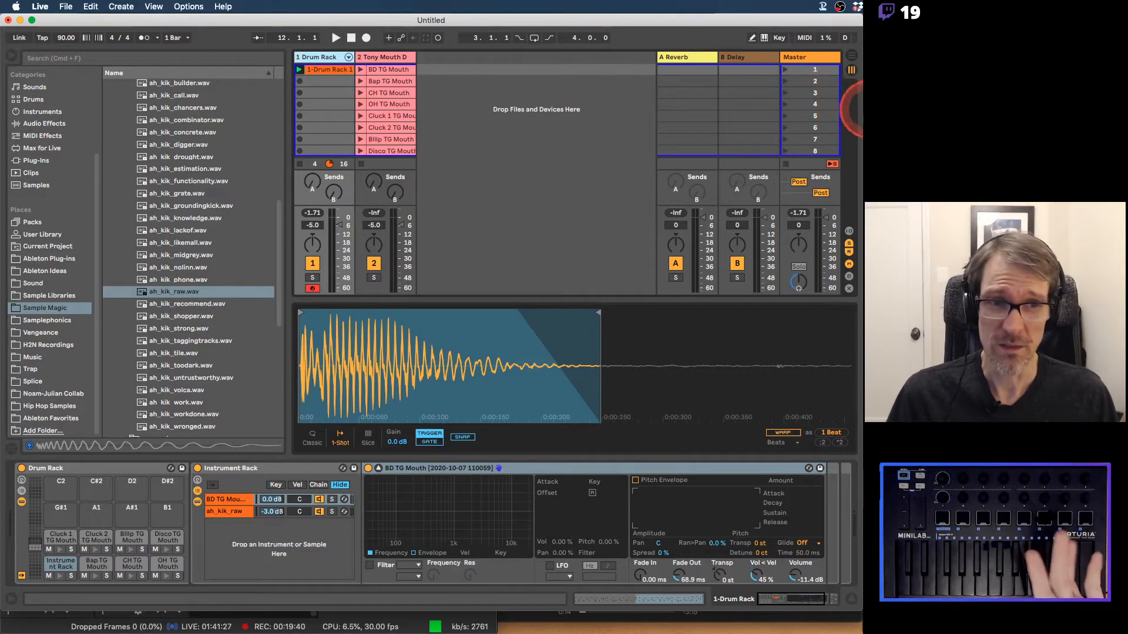
Step: Bring the 10.56.24 AM mouth drums MP3 from Finder into a new audio track and open its clip
{"action": "key", "text": "super+Tab"}
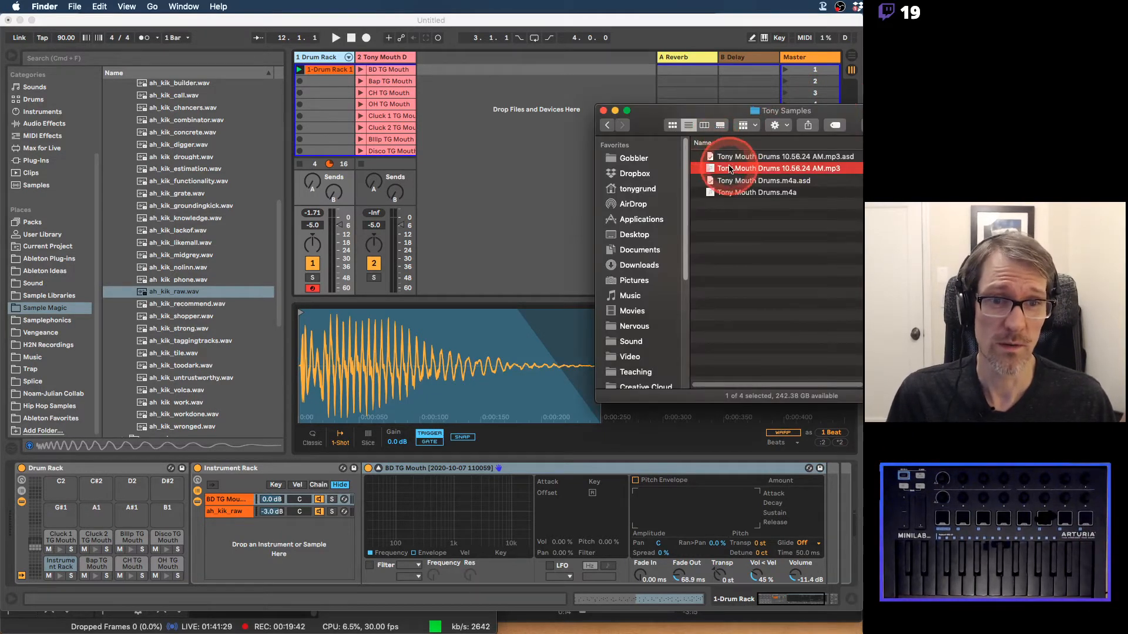
{"action": "left_click_drag", "start_coordinate": [726, 165], "coordinate": [450, 70]}
{"action": "left_click", "coordinate": [451, 71]}
{"action": "double_click", "coordinate": [452, 72]}
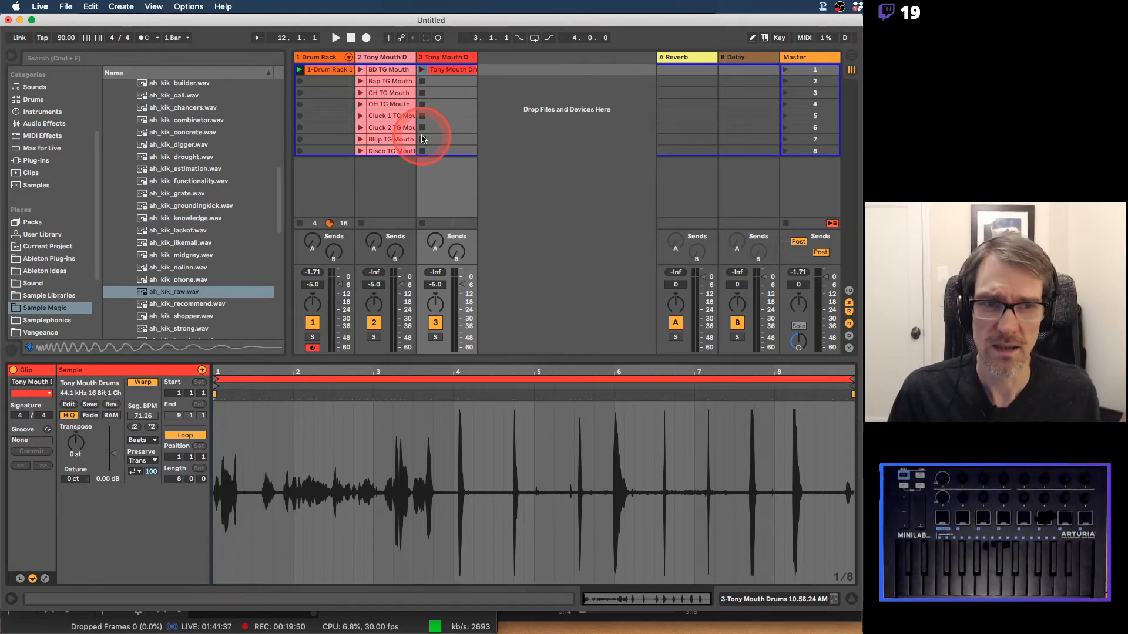
Step: Insert warp markers at the onsets of the eight drum hits from bar 4 to bar 8 of the clip
{"action": "left_click", "coordinate": [457, 394]}
{"action": "left_click", "coordinate": [514, 394]}
{"action": "left_click", "coordinate": [580, 395]}
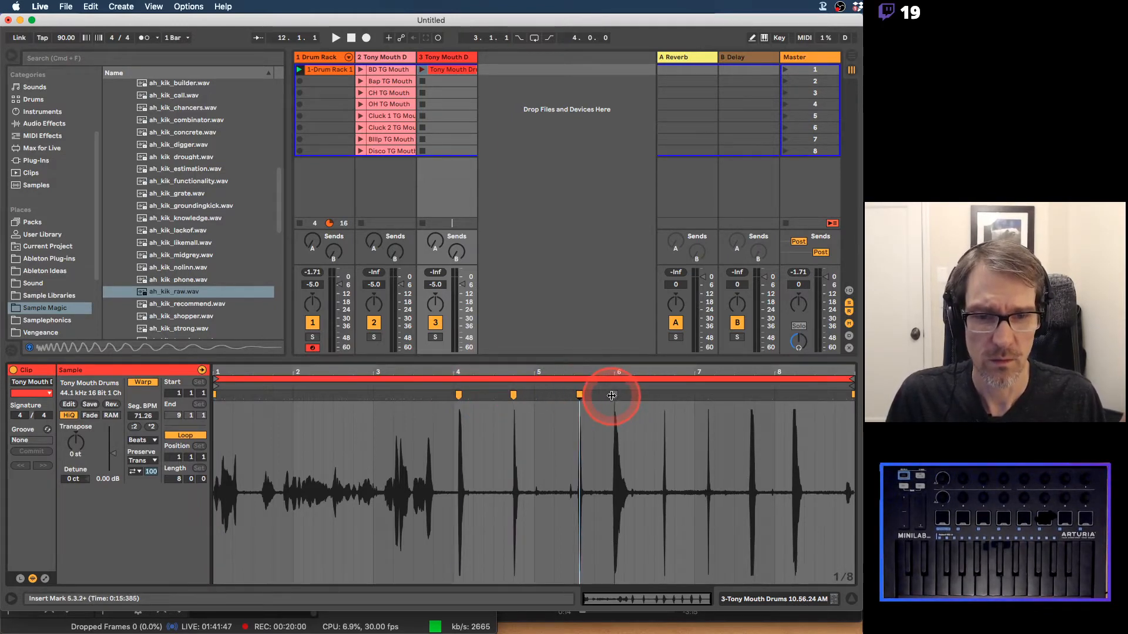
{"action": "left_click", "coordinate": [613, 395]}
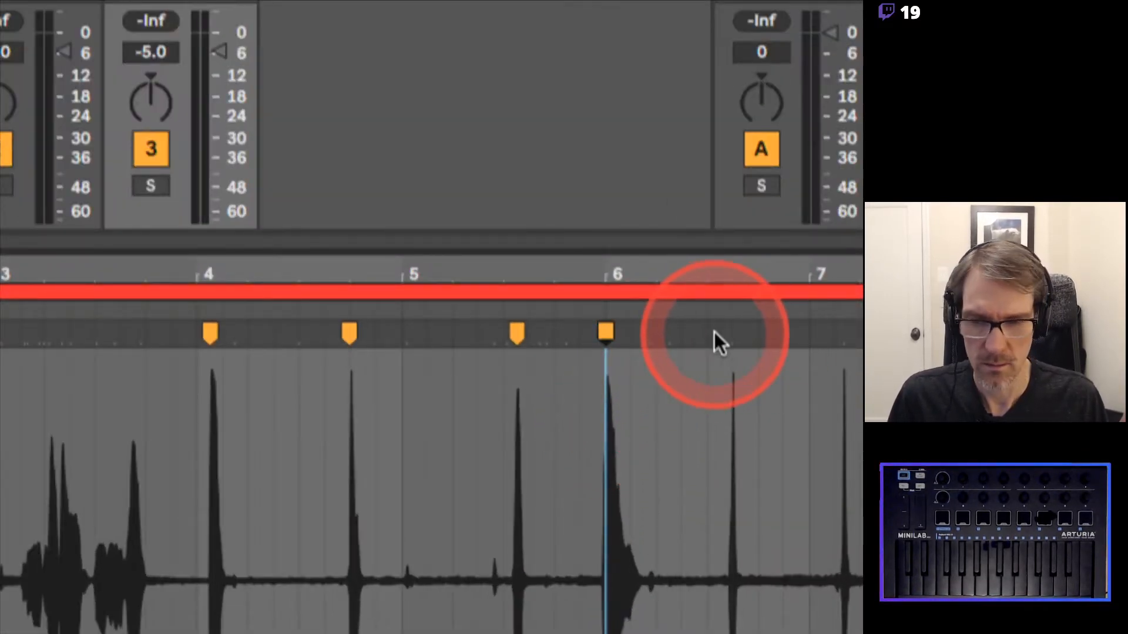
{"action": "left_click", "coordinate": [729, 333]}
{"action": "double_click", "coordinate": [730, 332]}
{"action": "double_click", "coordinate": [841, 331]}
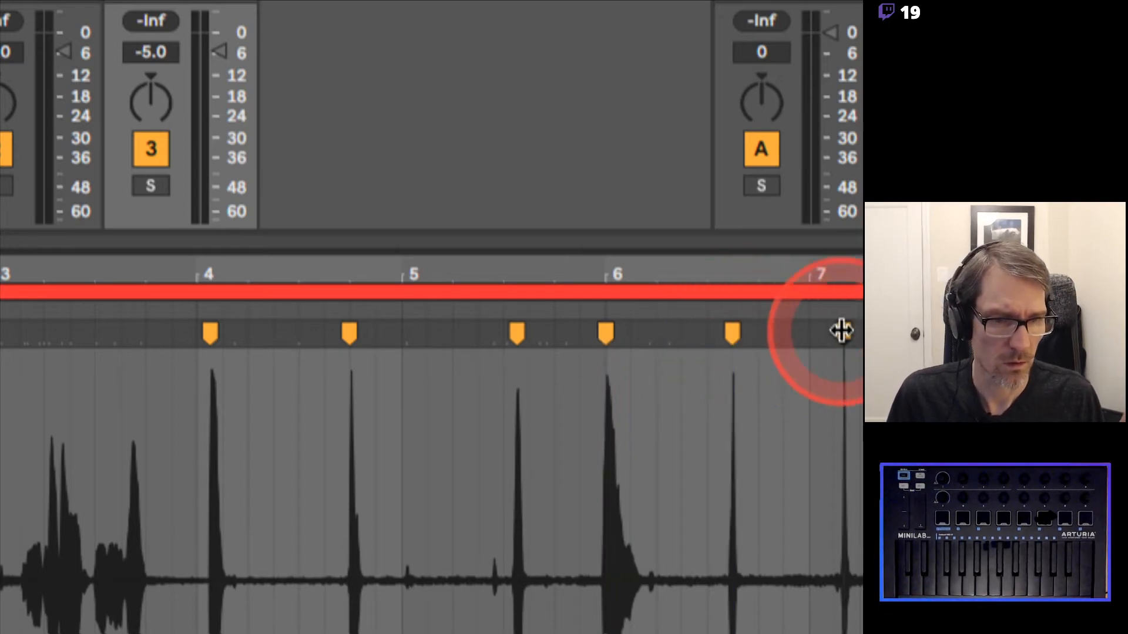
{"action": "double_click", "coordinate": [964, 331]}
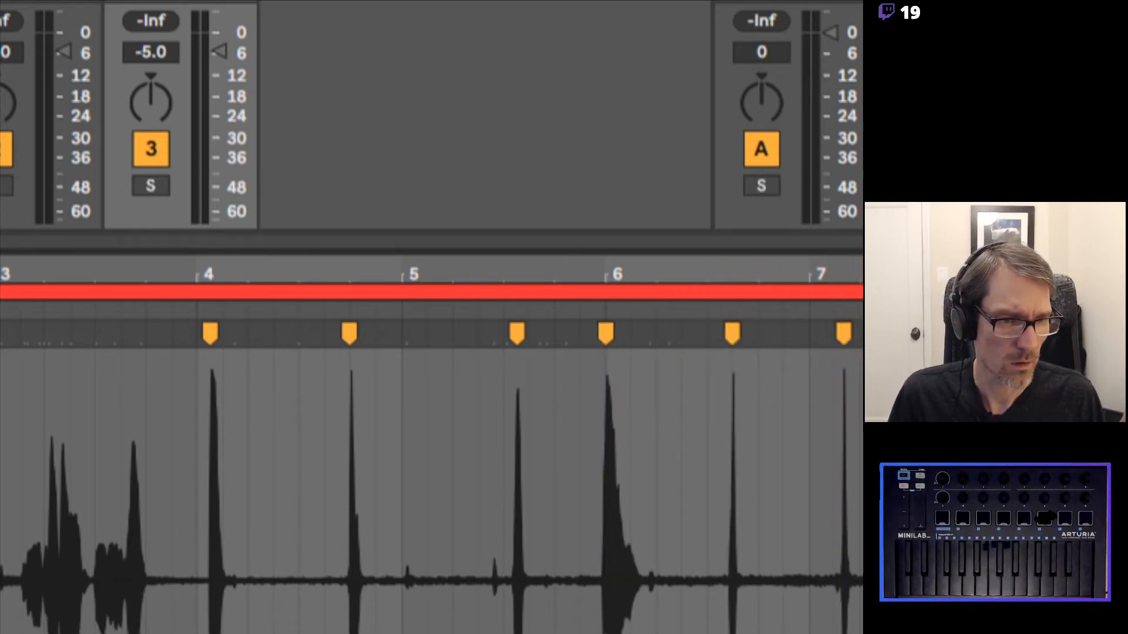
{"action": "double_click", "coordinate": [791, 394]}
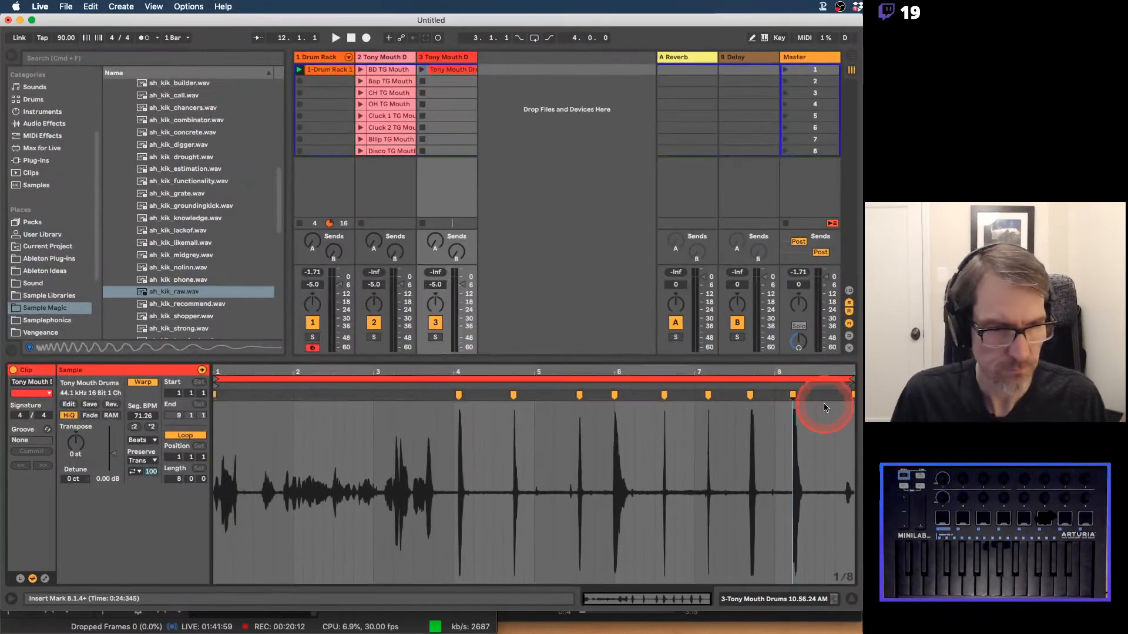
Step: Remove the warp marker at the clip's end and align the first drum hit's marker exactly with its onset
{"action": "double_click", "coordinate": [852, 394]}
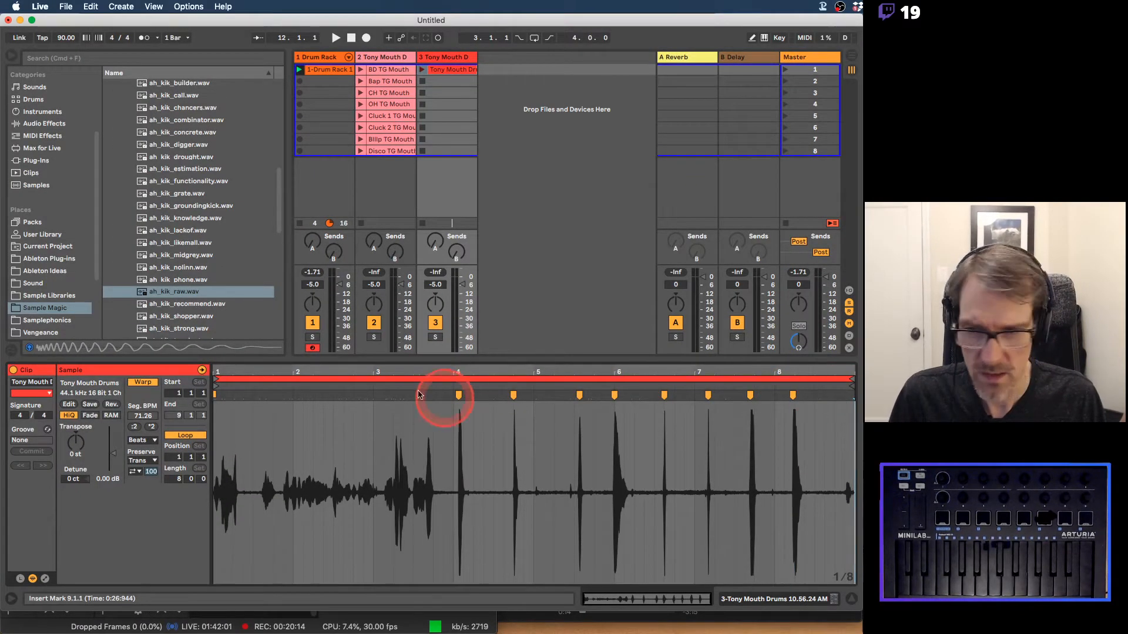
{"action": "left_click_drag", "start_coordinate": [212, 393], "coordinate": [458, 369]}
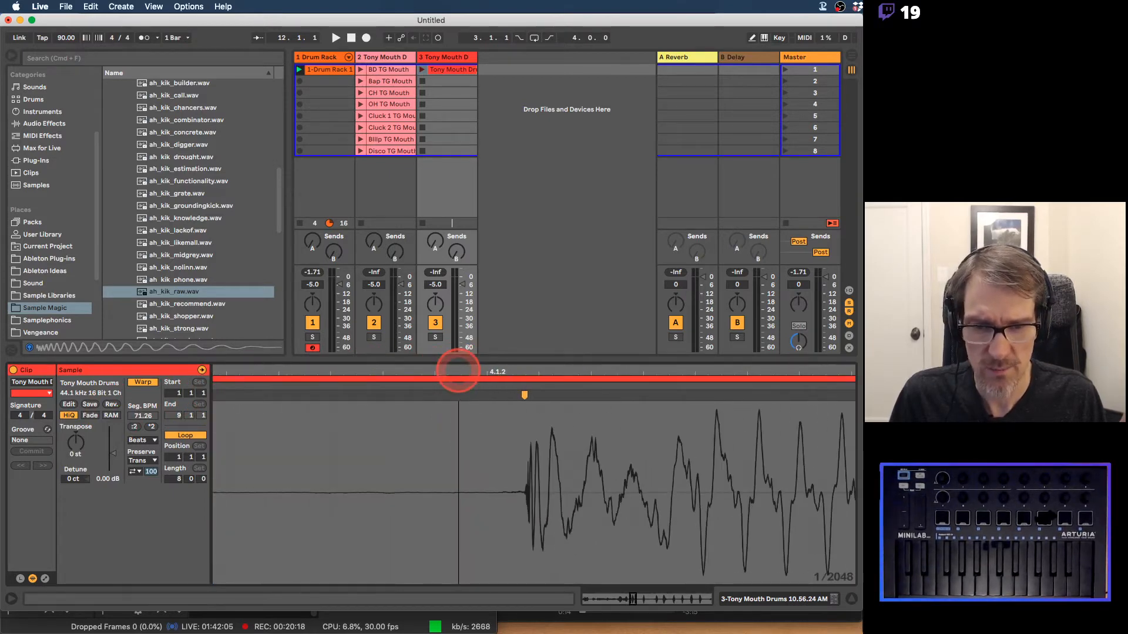
{"action": "double_click", "coordinate": [524, 395]}
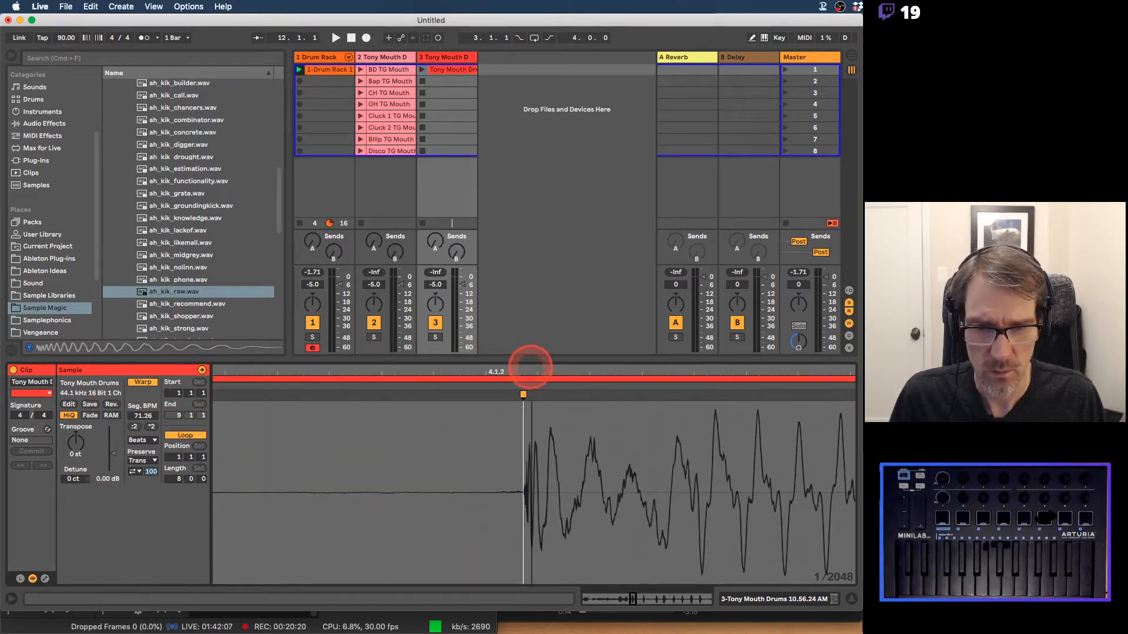
{"action": "left_click_drag", "start_coordinate": [529, 370], "coordinate": [532, 367]}
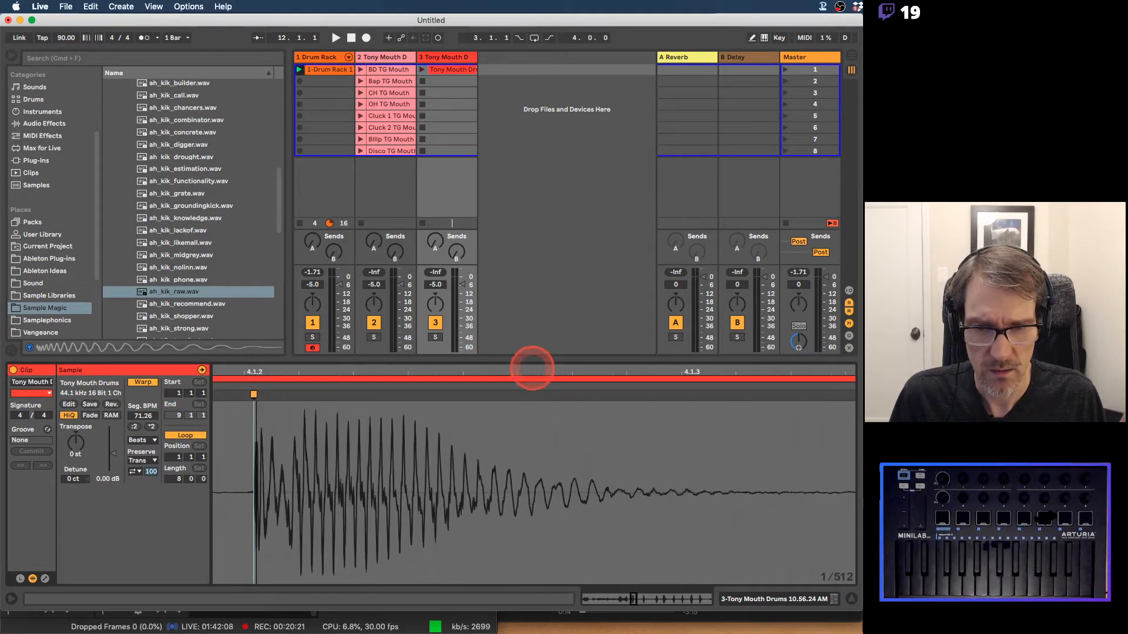
Step: Check the first hits' warp markers and align the third drum hit's marker exactly with its onset just before 5.3.2
{"action": "double_click", "coordinate": [254, 395]}
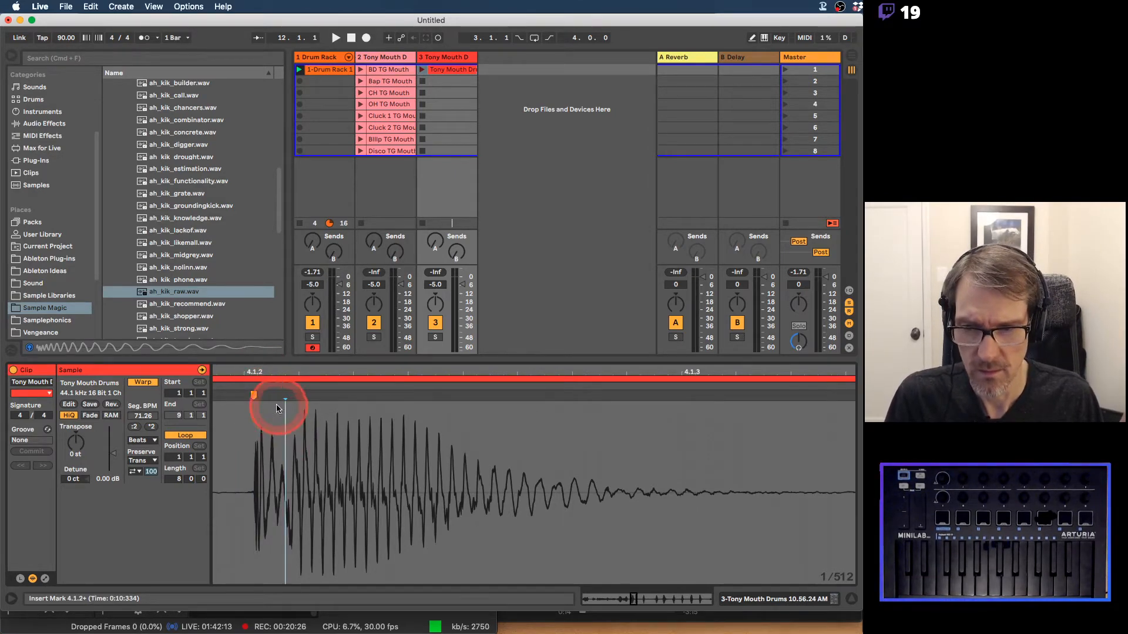
{"action": "key", "text": "super+Right"}
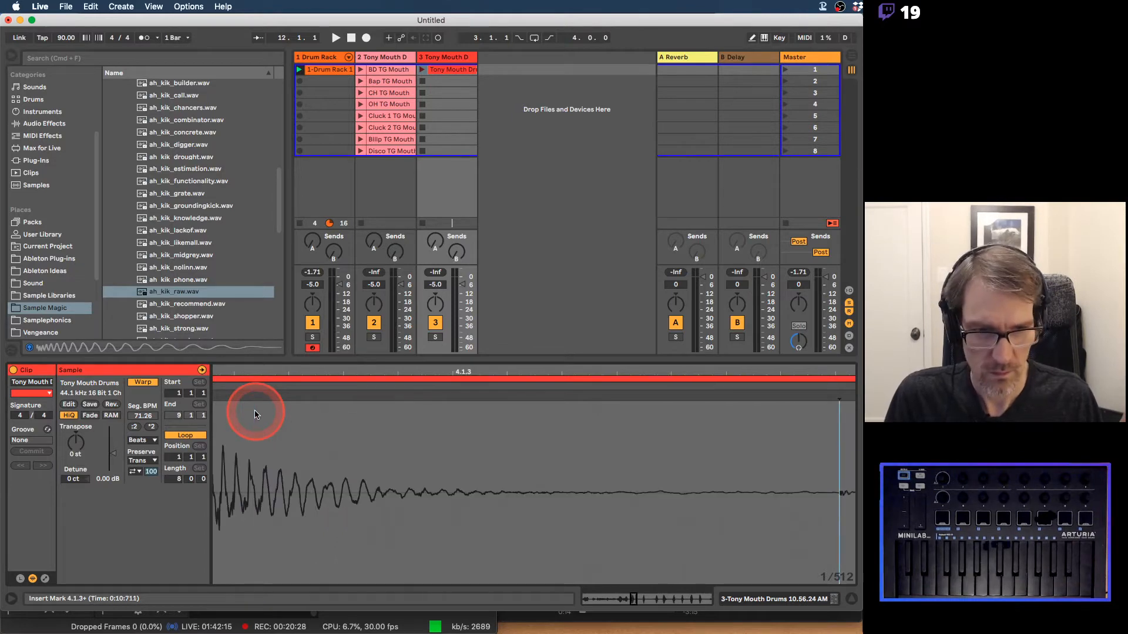
{"action": "key", "text": "super+Right"}
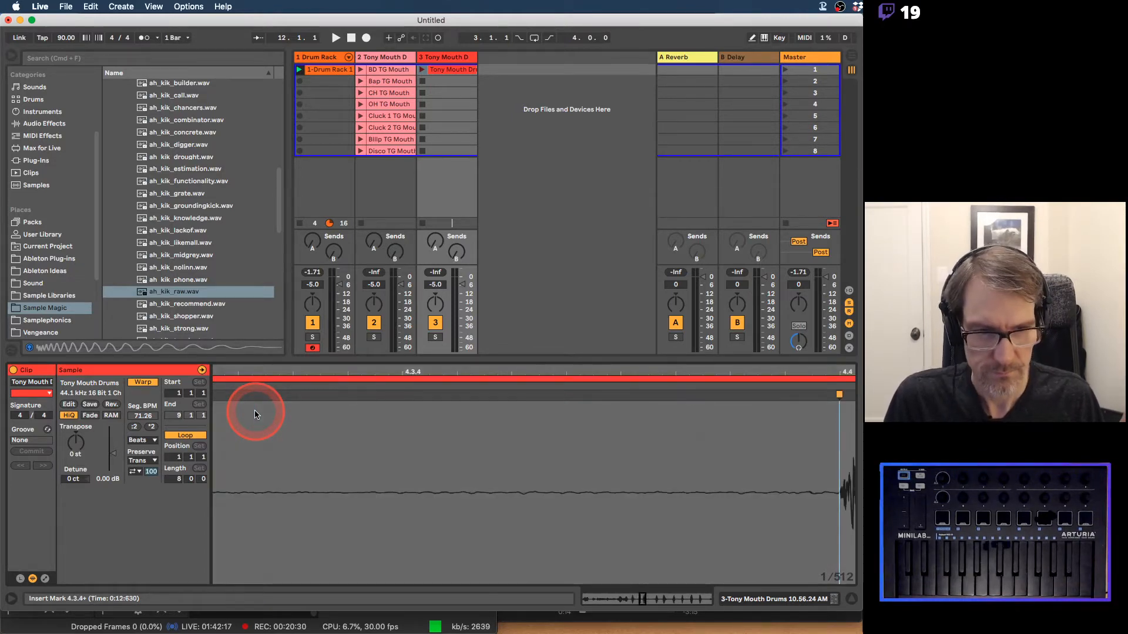
{"action": "key", "text": "super+Right"}
{"action": "key", "text": "super+Right"}
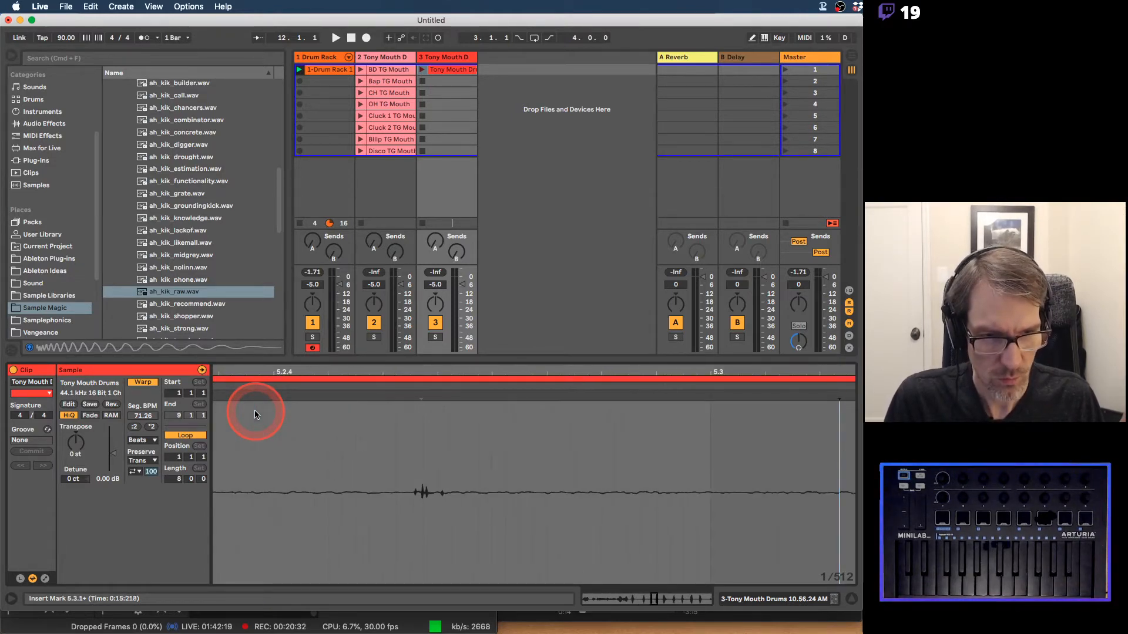
{"action": "key", "text": "super+Right"}
{"action": "mouse_move", "coordinate": [838, 390]}
{"action": "left_mouse_down"}
{"action": "mouse_move", "coordinate": [819, 393]}
{"action": "mouse_move", "coordinate": [819, 366]}
{"action": "mouse_move", "coordinate": [700, 373]}
{"action": "mouse_move", "coordinate": [710, 393]}
{"action": "mouse_move", "coordinate": [696, 398]}
{"action": "mouse_move", "coordinate": [695, 373]}
{"action": "mouse_move", "coordinate": [637, 398]}
{"action": "mouse_move", "coordinate": [668, 396]}
{"action": "left_mouse_up"}
{"action": "left_click", "coordinate": [708, 396]}
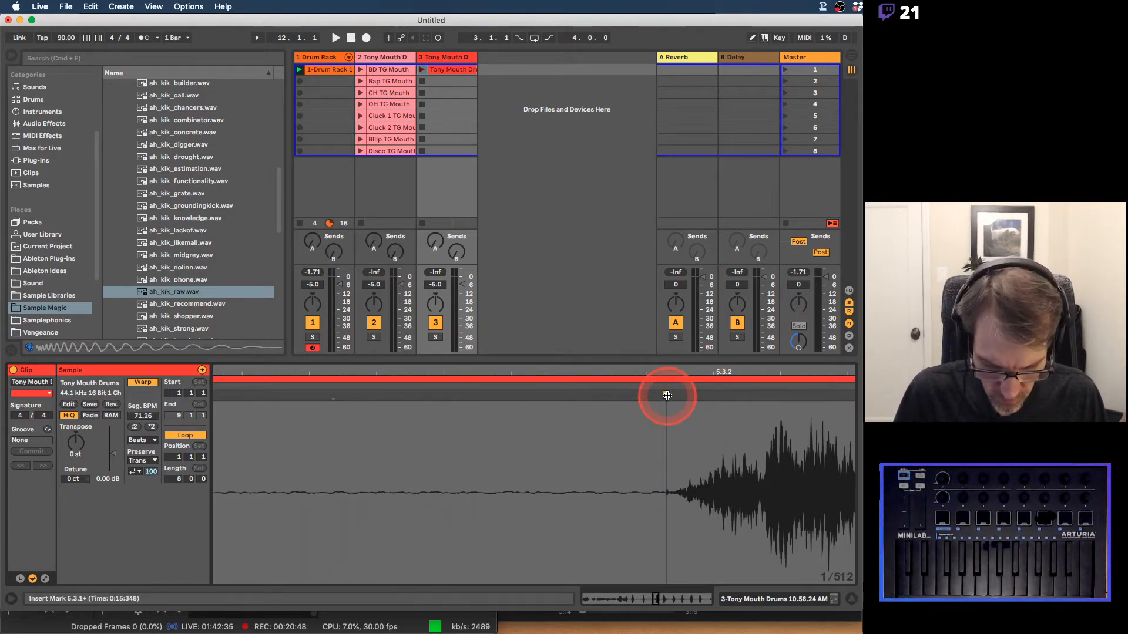
{"action": "left_click_drag", "start_coordinate": [667, 395], "coordinate": [666, 396]}
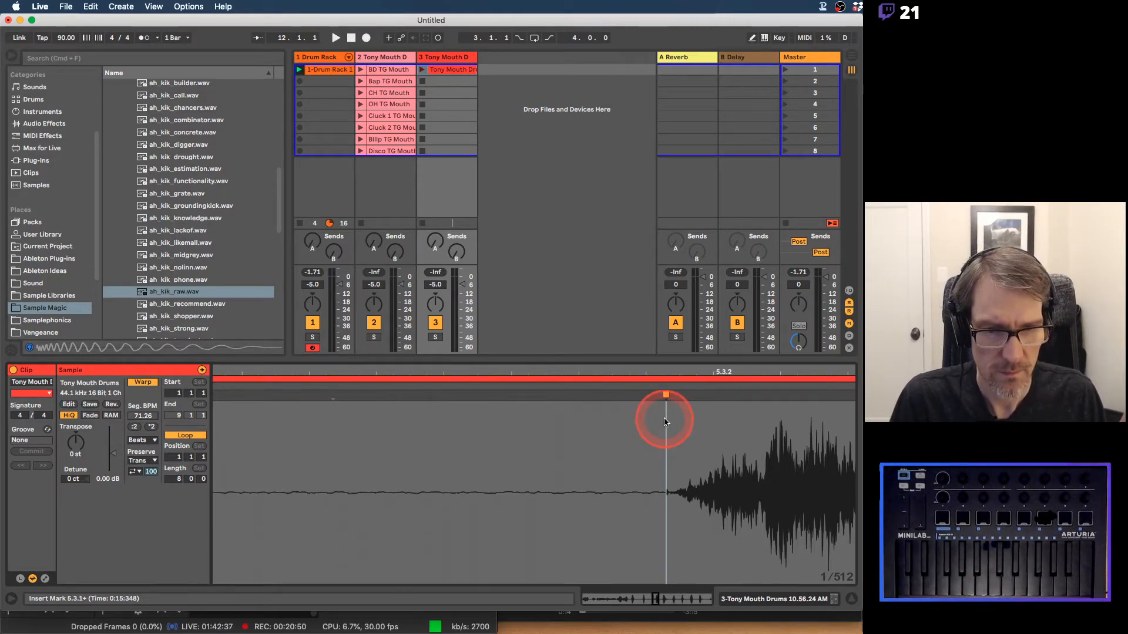
Step: Move the fourth hit's warp marker back to its onset just before bar 6 and the fifth hit's marker to its onset after 6.3.2
{"action": "scroll", "coordinate": [665, 422], "scroll_direction": "right", "scroll_amount": 5}
{"action": "scroll", "coordinate": [666, 422], "scroll_direction": "right", "scroll_amount": 10}
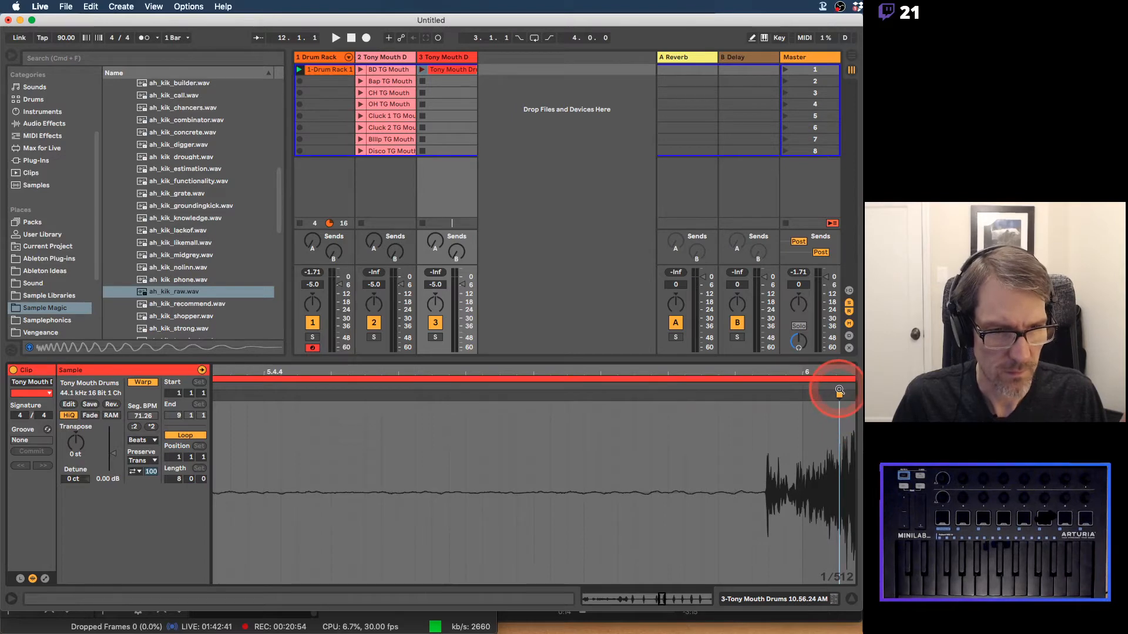
{"action": "mouse_move", "coordinate": [838, 394]}
{"action": "left_mouse_down"}
{"action": "mouse_move", "coordinate": [763, 397]}
{"action": "mouse_move", "coordinate": [765, 415]}
{"action": "left_mouse_up"}
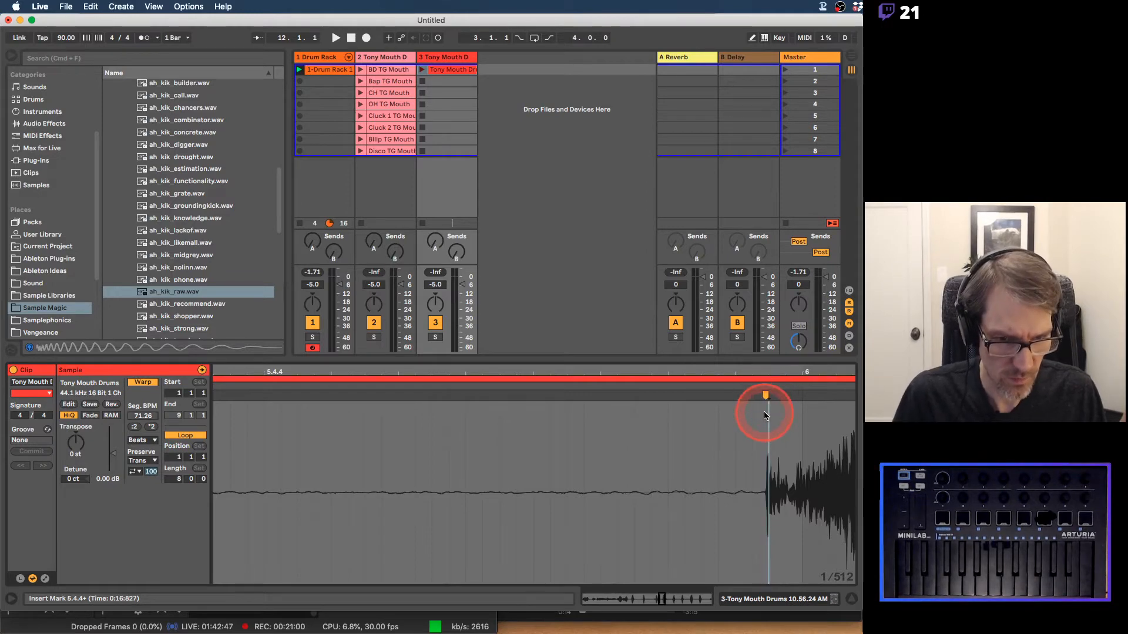
{"action": "key", "text": "alt+Right"}
{"action": "key", "text": "alt+Right"}
{"action": "key", "text": "alt+Right"}
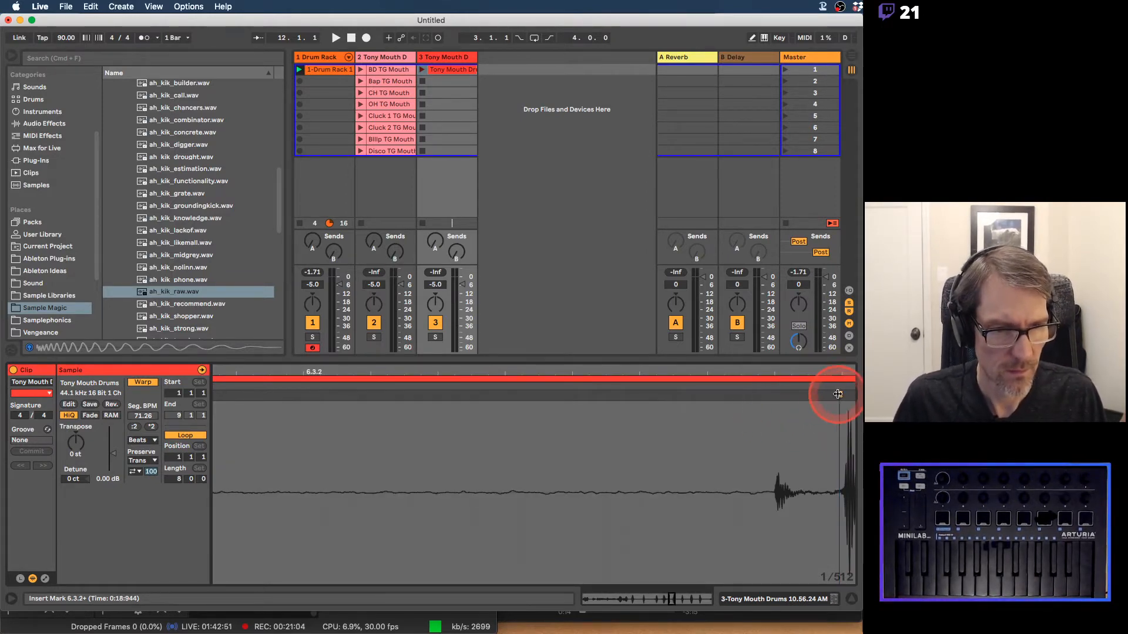
{"action": "left_click_drag", "start_coordinate": [840, 393], "coordinate": [774, 397]}
Step: Try to shift the seventh hit's warp marker earlier near 7.3.4, and undo the resulting timing change
{"action": "key", "text": "super+Right"}
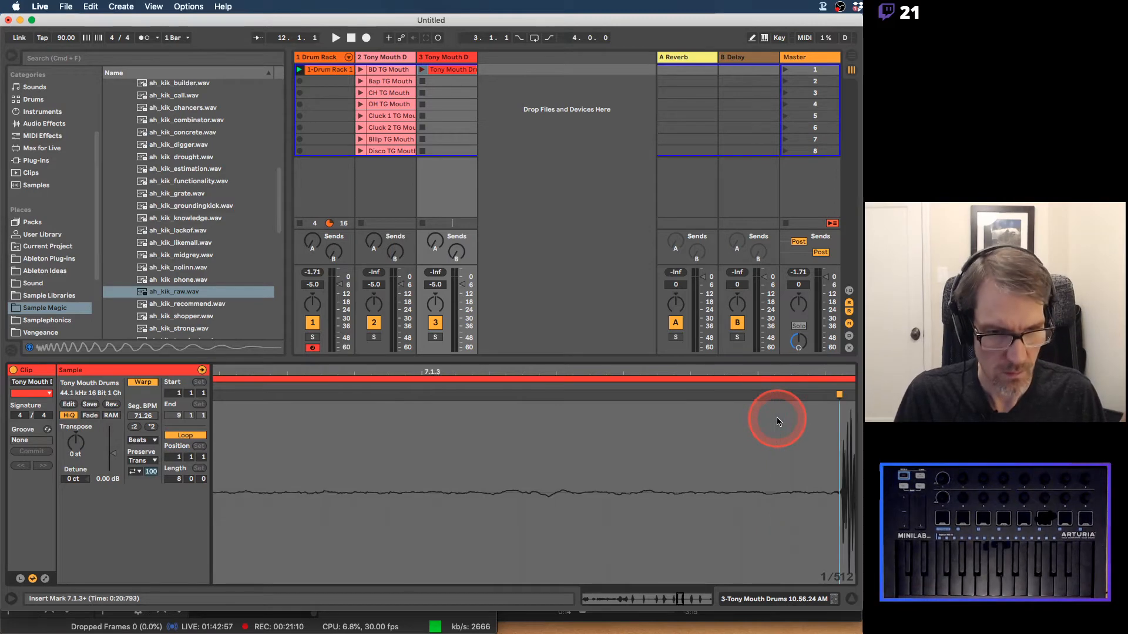
{"action": "key", "text": "super+Right"}
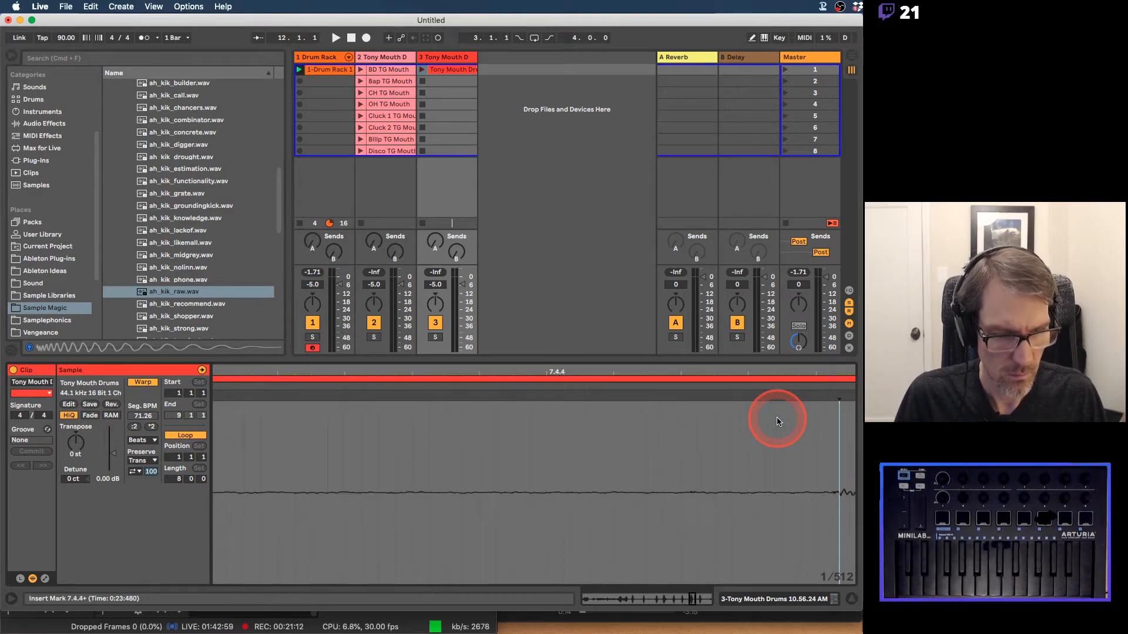
{"action": "key", "text": "super+Left"}
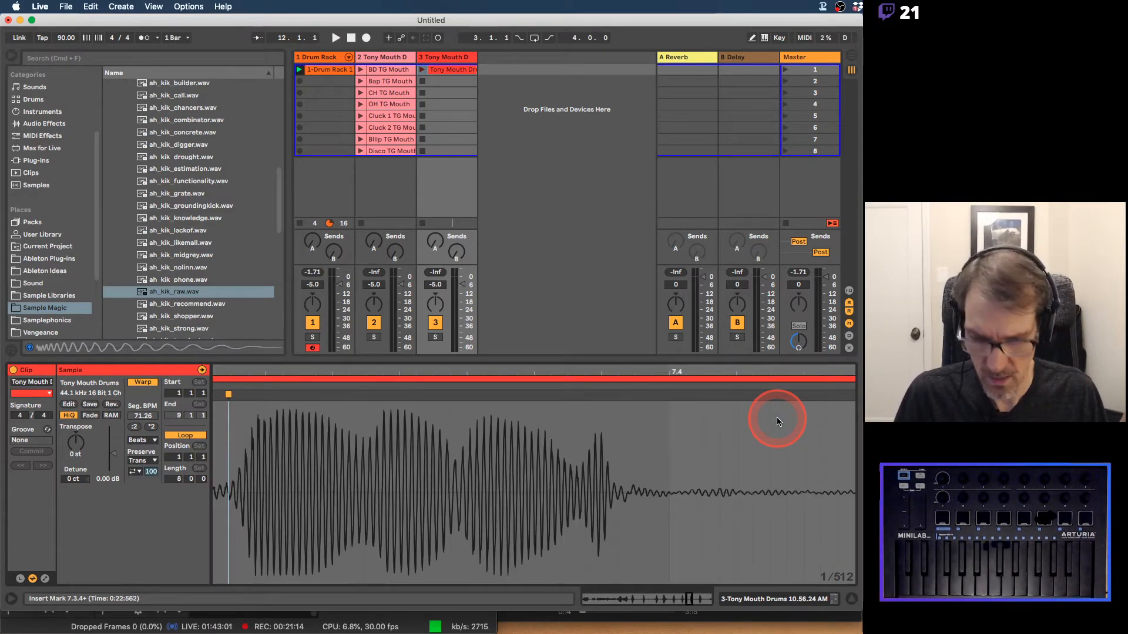
{"action": "mouse_move", "coordinate": [252, 374]}
{"action": "left_mouse_down"}
{"action": "mouse_move", "coordinate": [574, 372]}
{"action": "mouse_move", "coordinate": [506, 395]}
{"action": "left_mouse_up"}
{"action": "key", "text": "super+Left"}
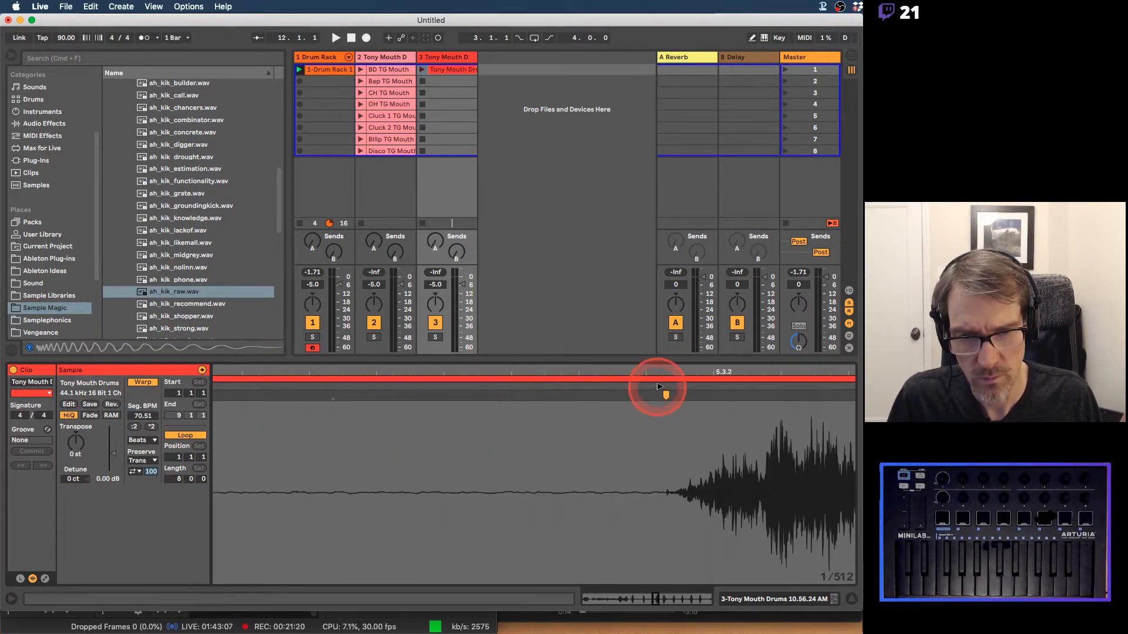
{"action": "left_click_drag", "start_coordinate": [685, 372], "coordinate": [790, 371]}
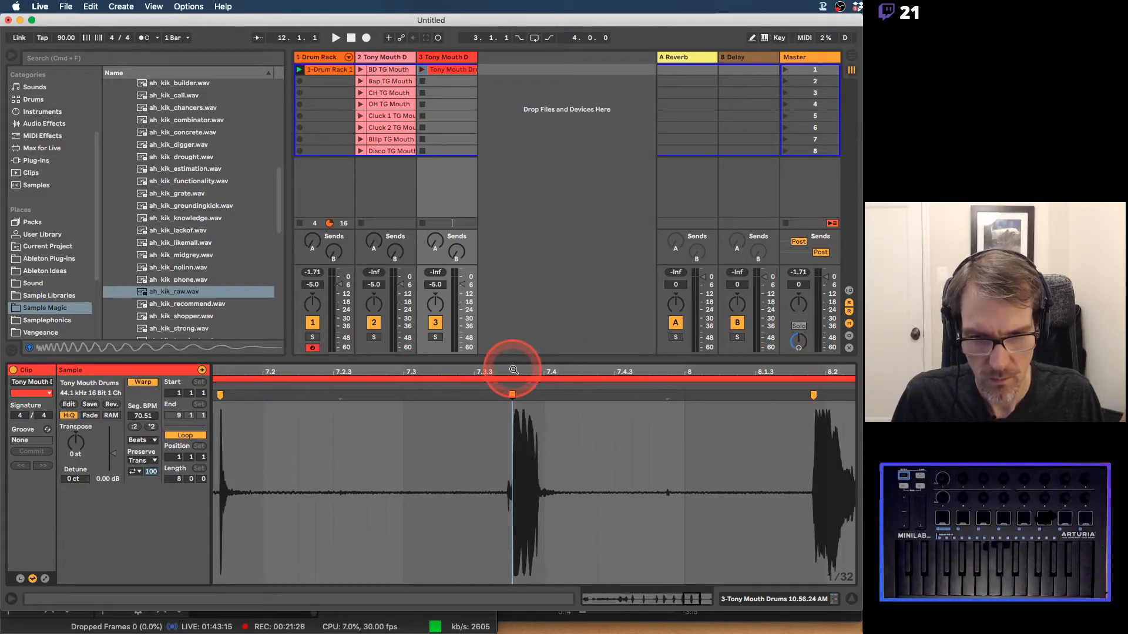
{"action": "key", "text": "super+z"}
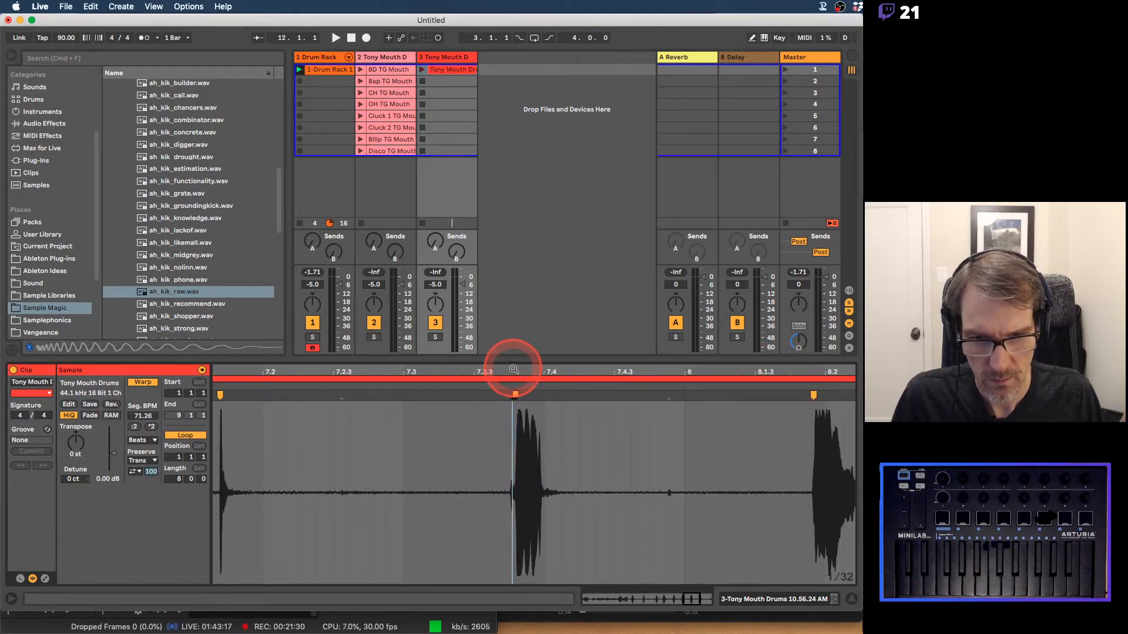
{"action": "key", "text": "super+shift+z"}
{"action": "left_click_drag", "start_coordinate": [514, 369], "coordinate": [504, 377]}
{"action": "key", "text": "super+z"}
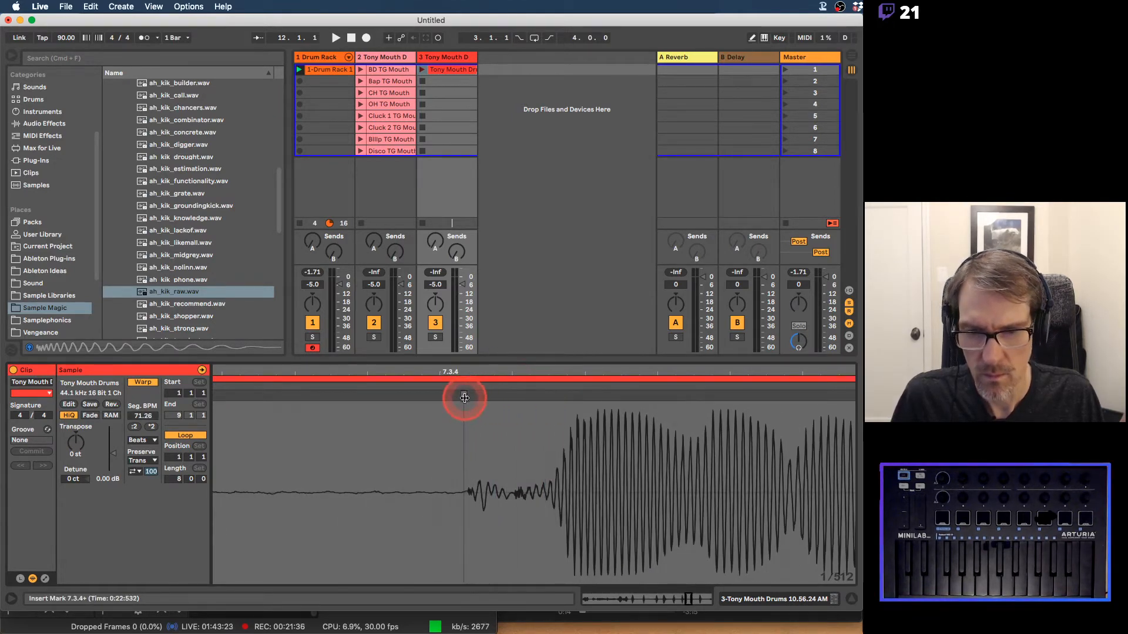
Step: Place the seventh hit's warp marker on its onset near 7.3.4 and the eighth hit's marker on its onset after 8.1.4
{"action": "double_click", "coordinate": [467, 399]}
{"action": "left_click", "coordinate": [494, 411]}
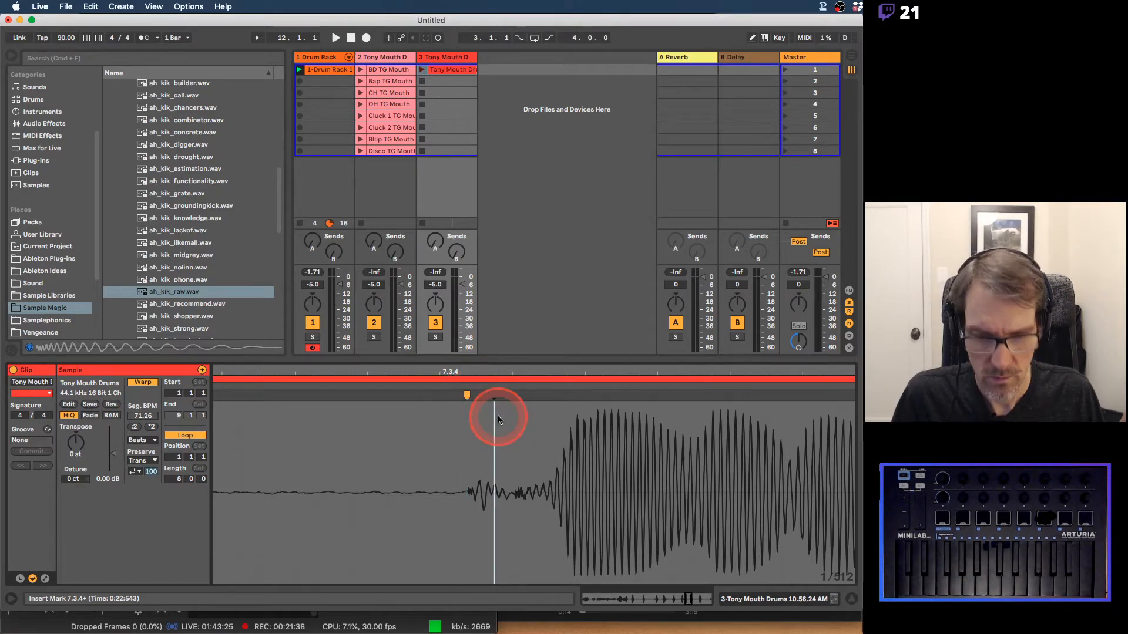
{"action": "key", "text": "Right"}
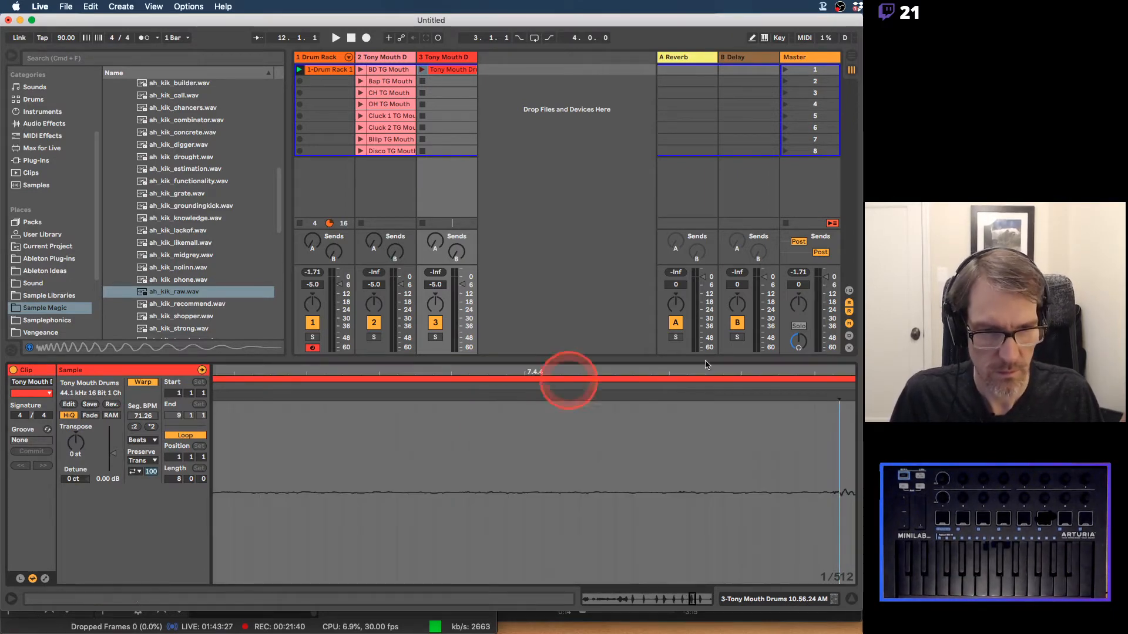
{"action": "left_click_drag", "start_coordinate": [818, 370], "coordinate": [858, 438]}
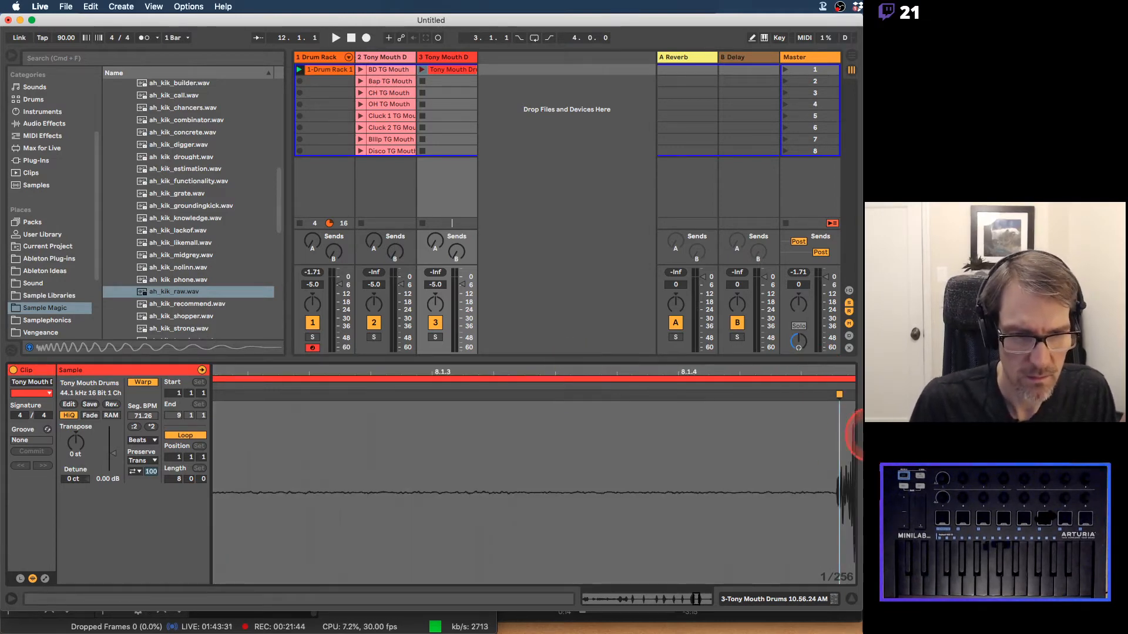
{"action": "left_click_drag", "start_coordinate": [843, 372], "coordinate": [846, 377]}
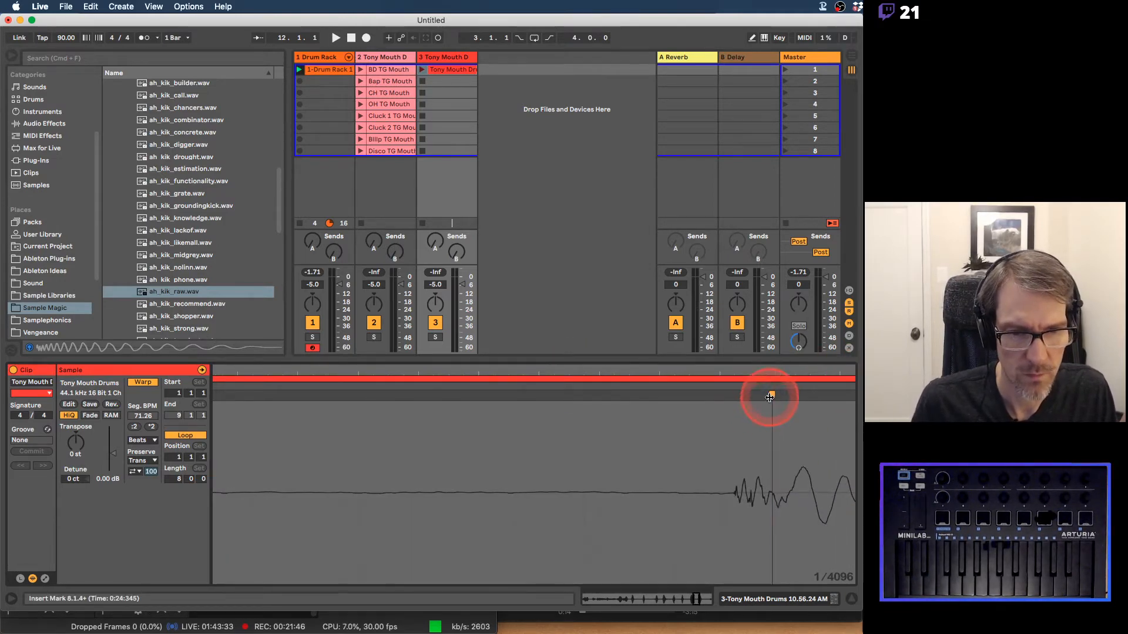
{"action": "mouse_move", "coordinate": [772, 395]}
{"action": "left_mouse_down"}
{"action": "mouse_move", "coordinate": [728, 398]}
{"action": "mouse_move", "coordinate": [729, 366]}
{"action": "left_mouse_up"}
{"action": "double_click", "coordinate": [732, 395]}
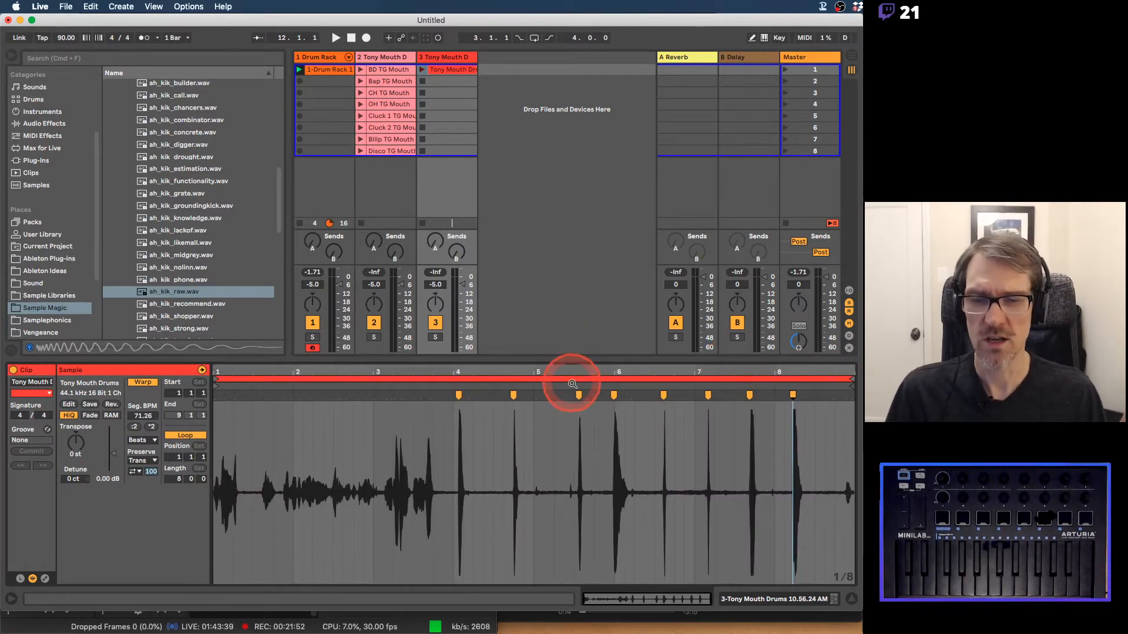
Step: Slice the warp-marked clip to a new MIDI track with one slice per Warp Marker, using the Built-in preset and preserved warped timing
{"action": "right_click", "coordinate": [446, 73]}
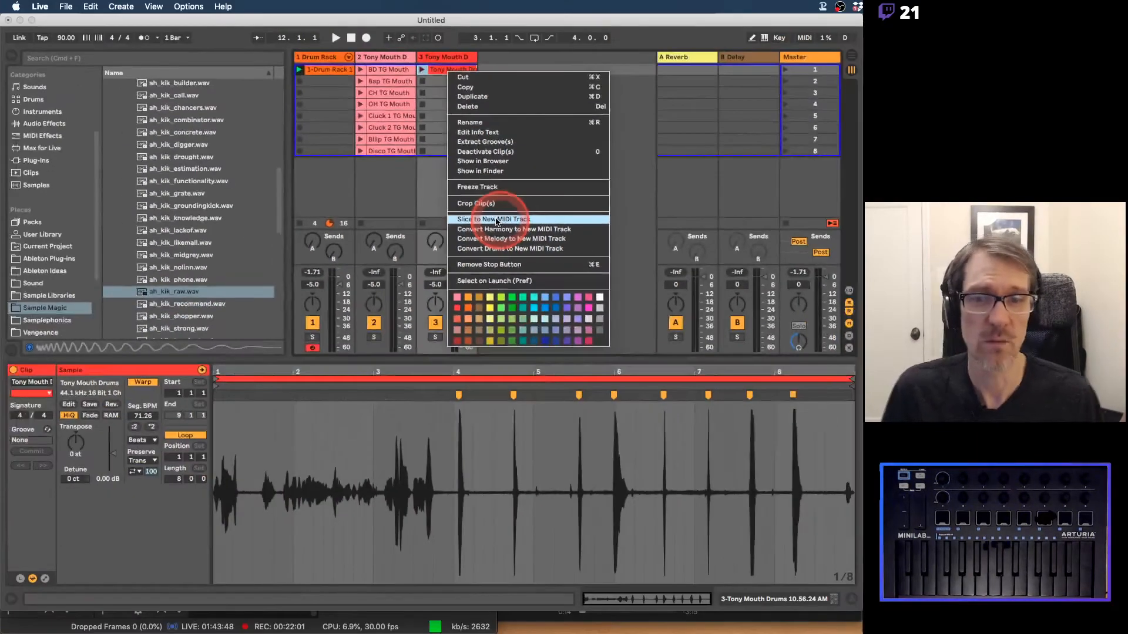
{"action": "left_click", "coordinate": [491, 222]}
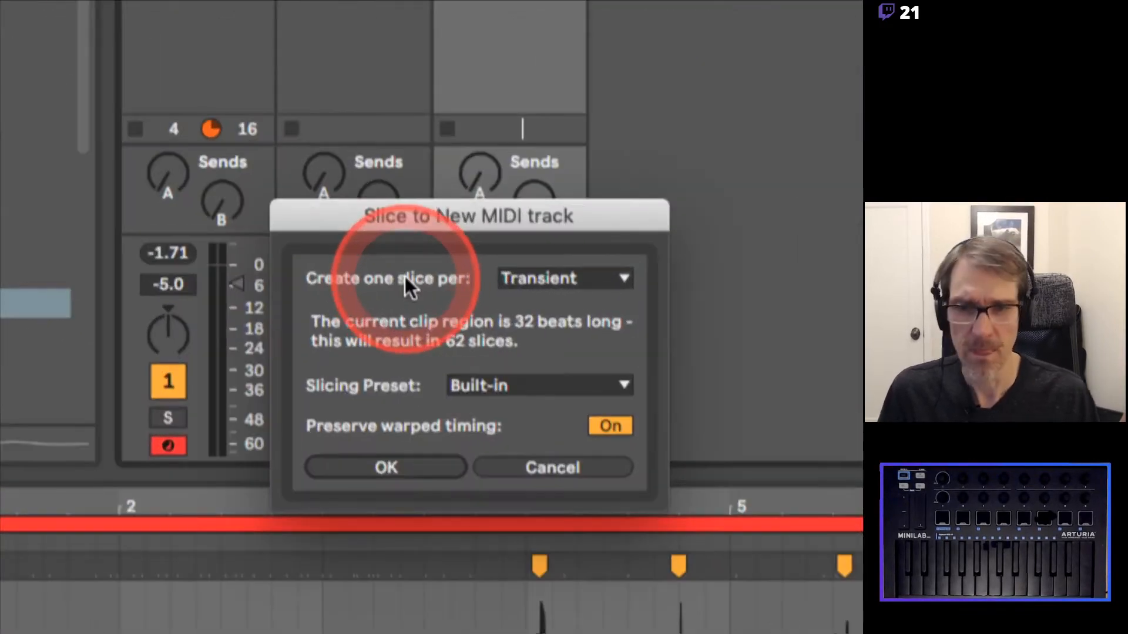
{"action": "left_click", "coordinate": [479, 282]}
{"action": "left_click", "coordinate": [576, 303]}
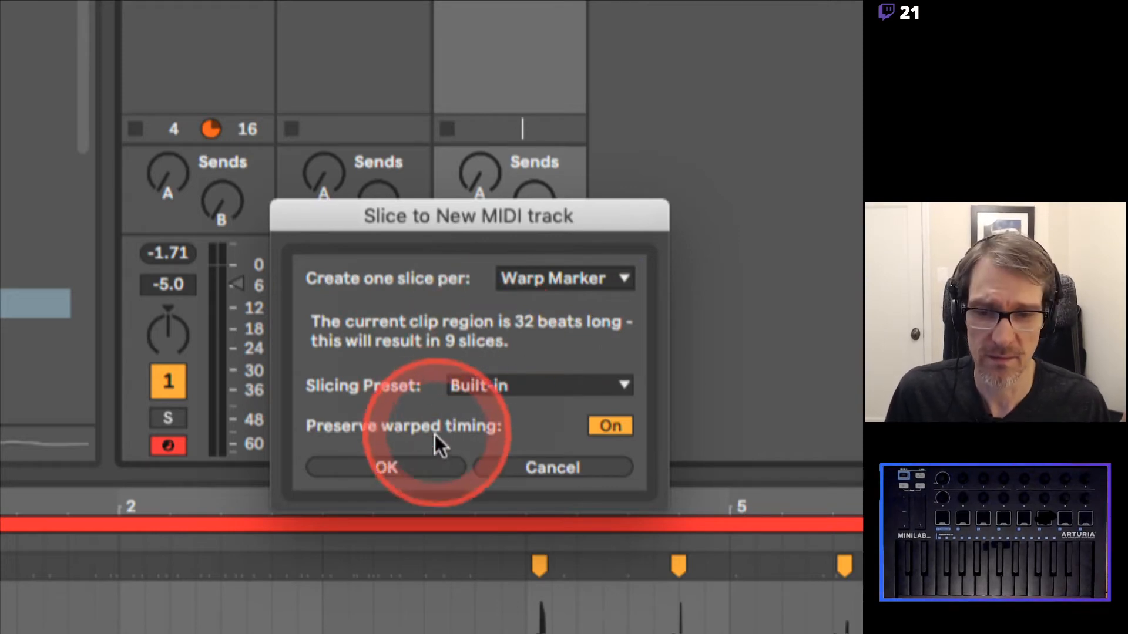
{"action": "left_click", "coordinate": [433, 465]}
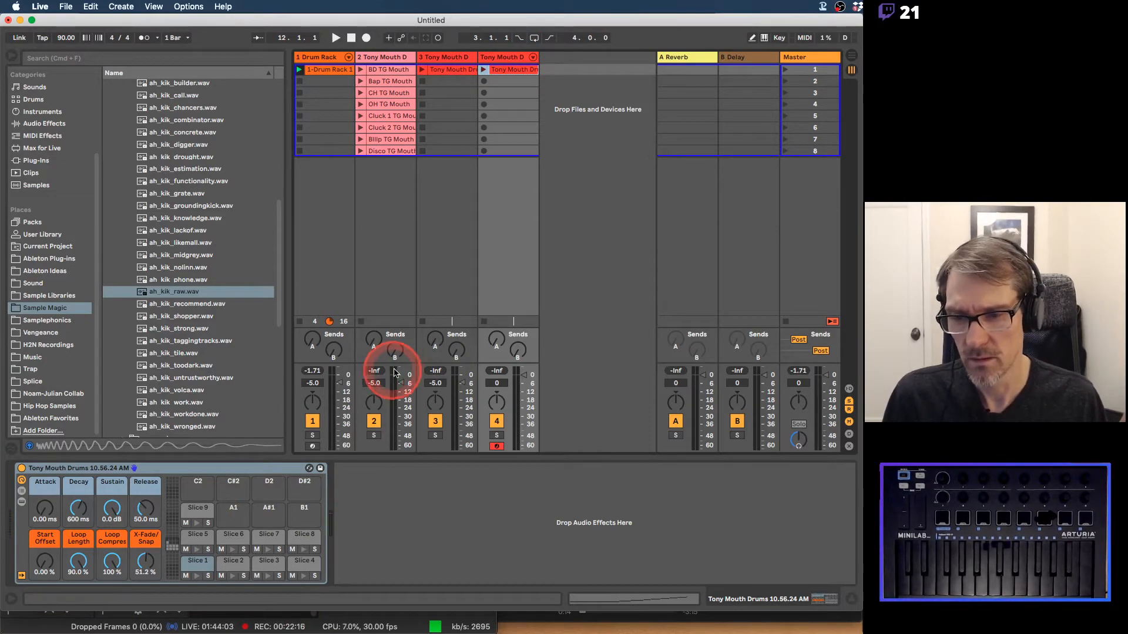
Step: Delete the Slice 1 pad containing the speech and move Slice 9 onto the empty C1 pad
{"action": "left_click", "coordinate": [193, 565]}
{"action": "left_click", "coordinate": [230, 562]}
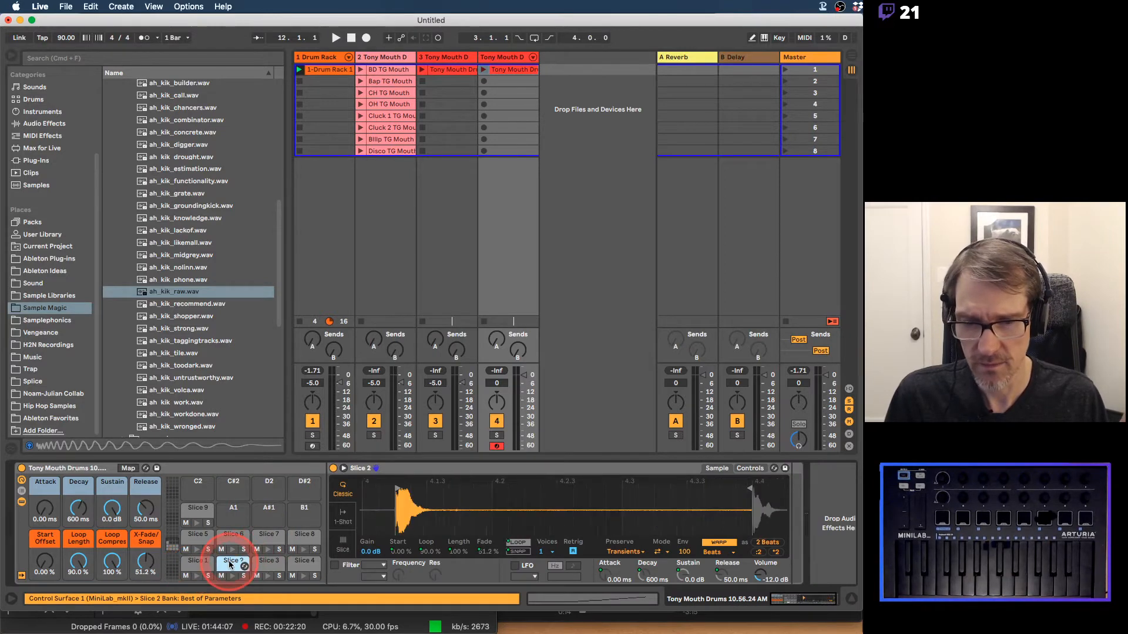
{"action": "left_click", "coordinate": [202, 564]}
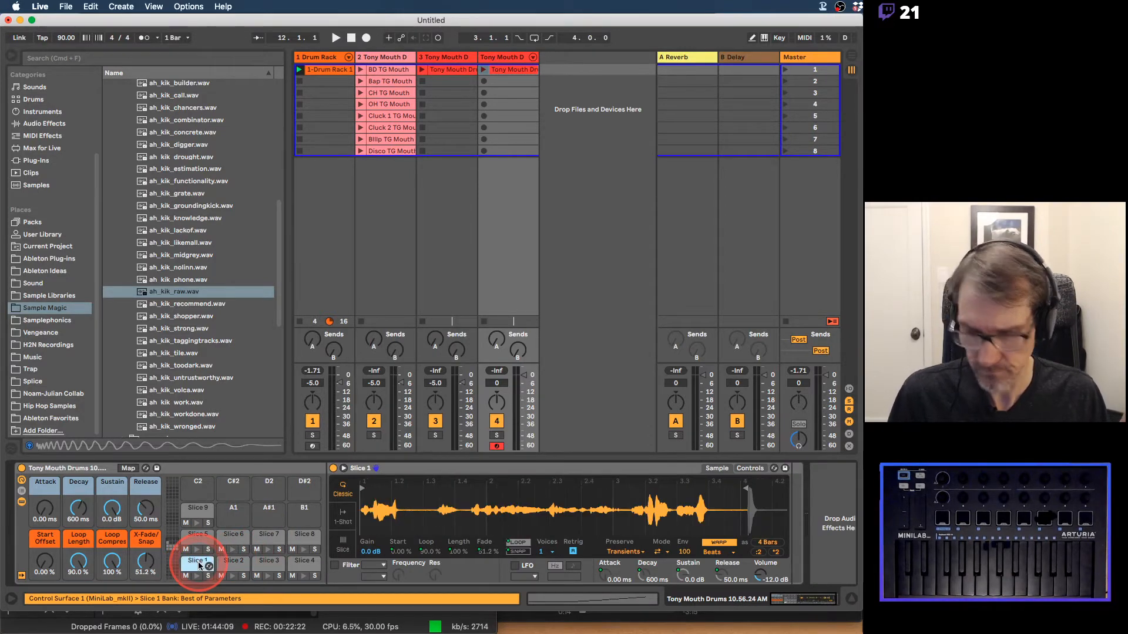
{"action": "key", "text": "Delete"}
{"action": "left_click", "coordinate": [229, 563]}
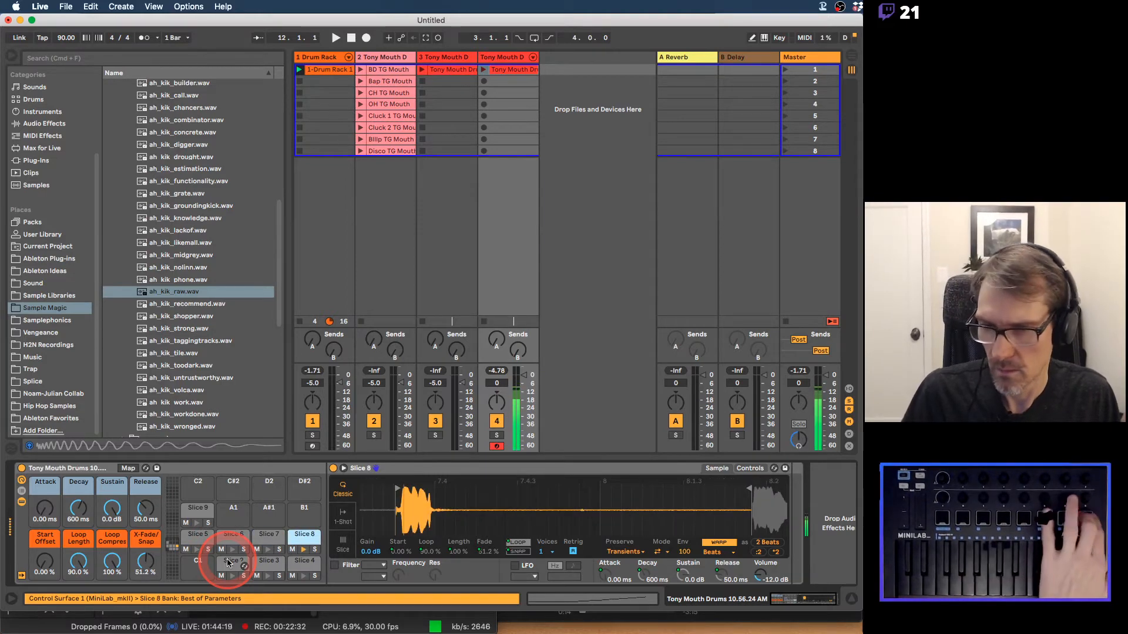
{"action": "left_click_drag", "start_coordinate": [193, 509], "coordinate": [195, 568]}
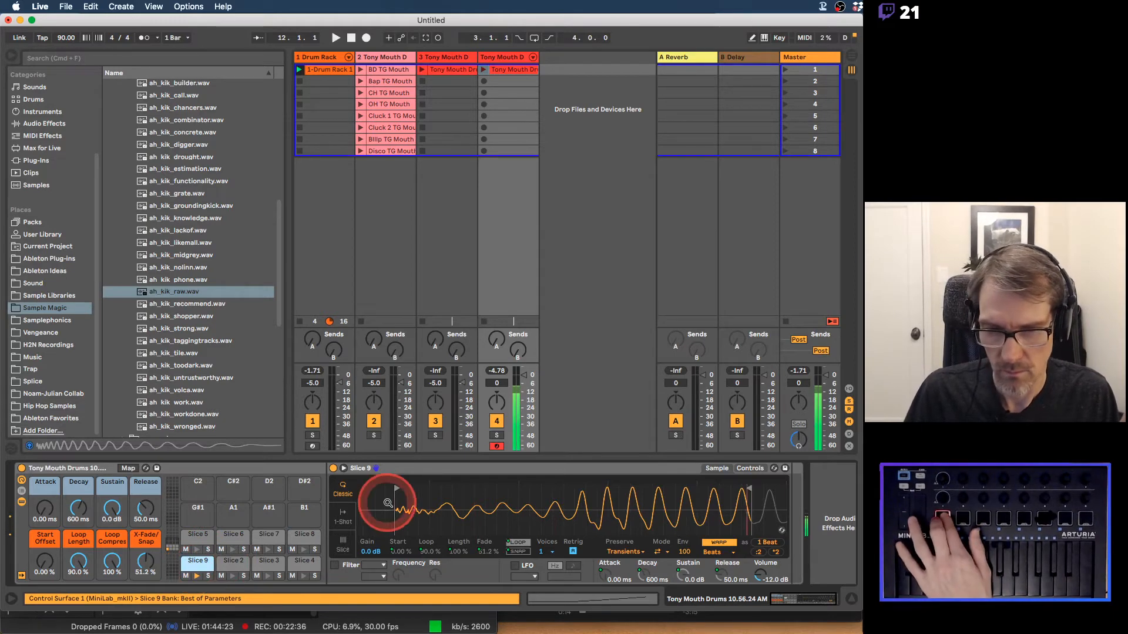
Step: Inspect Slice 9's full waveform and set the sliced Drum Rack's Loop Length macro to 0 %
{"action": "left_click_drag", "start_coordinate": [451, 499], "coordinate": [595, 489]}
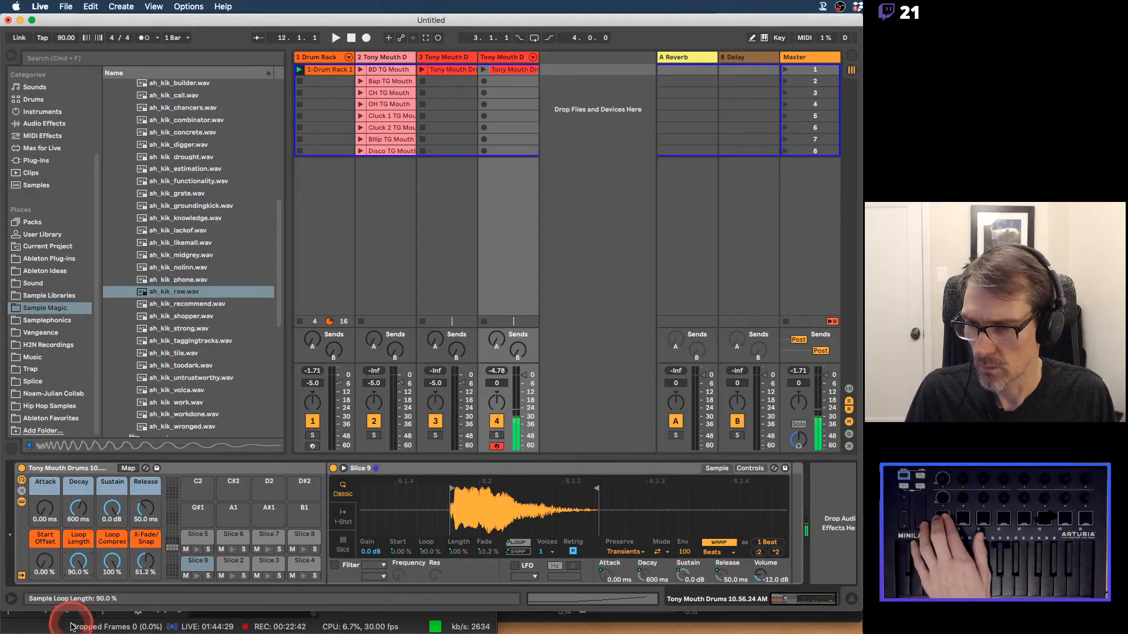
{"action": "left_click_drag", "start_coordinate": [77, 561], "coordinate": [77, 564]}
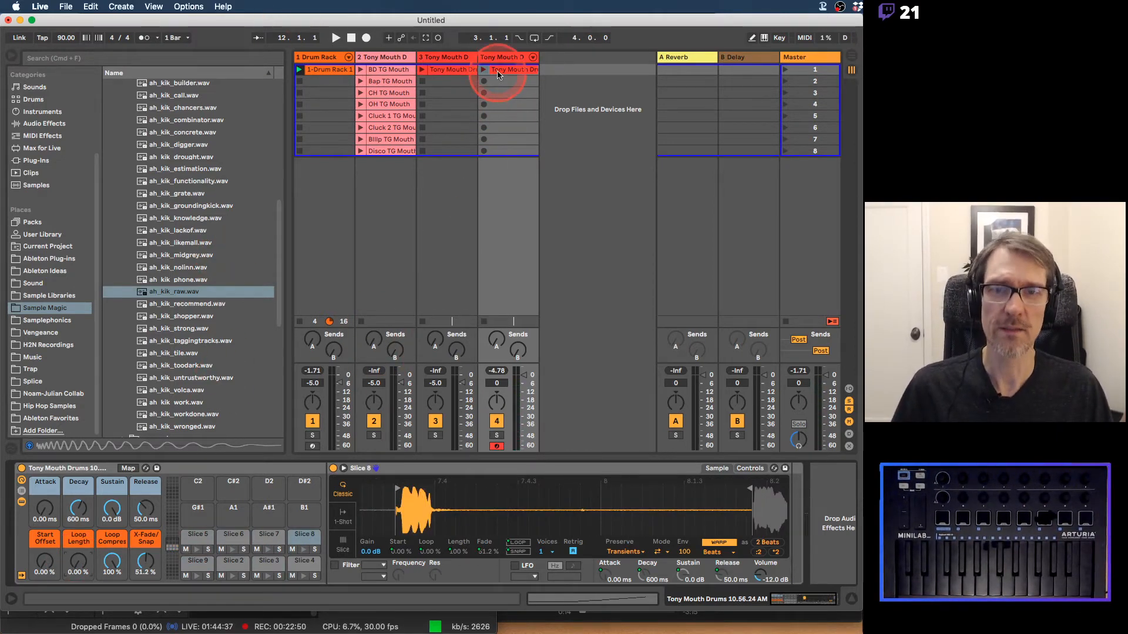
Step: Turn off Warp for the original mouth drums clip on track 3 and set its start to 0:10:230, at the first drum hit
{"action": "left_click", "coordinate": [454, 70]}
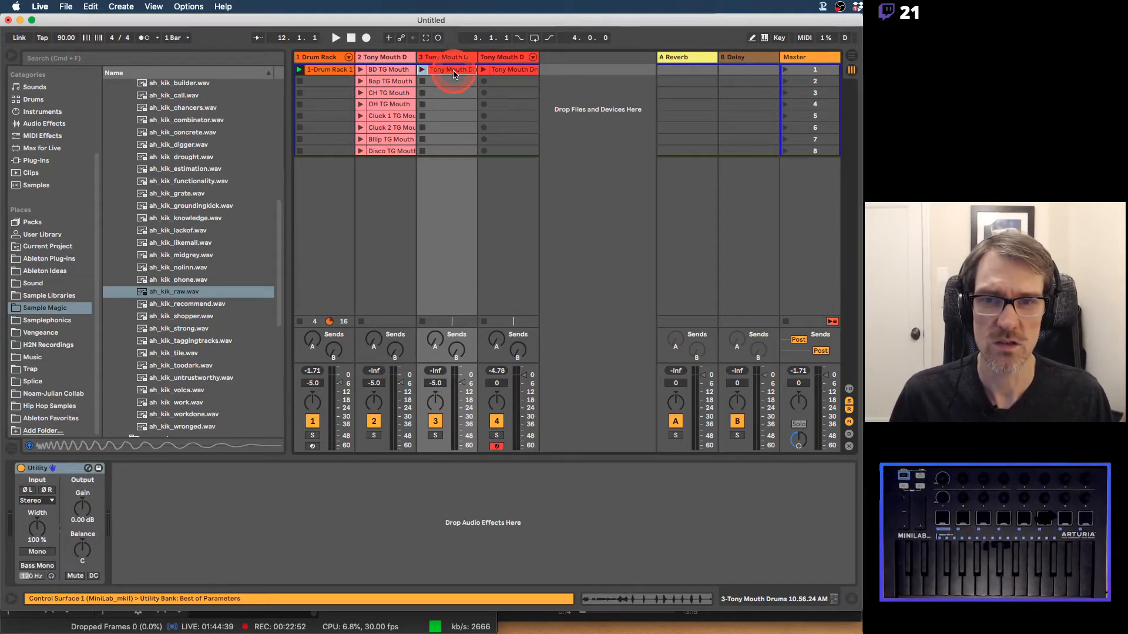
{"action": "left_click", "coordinate": [454, 71]}
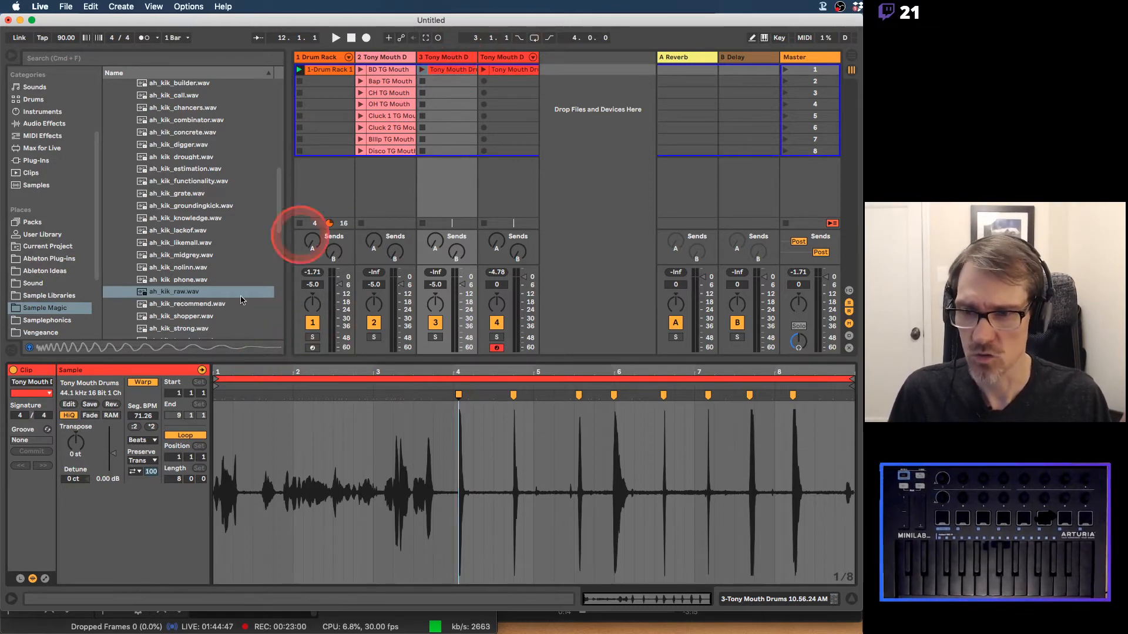
{"action": "left_click", "coordinate": [142, 382]}
{"action": "left_click_drag", "start_coordinate": [216, 376], "coordinate": [458, 376]}
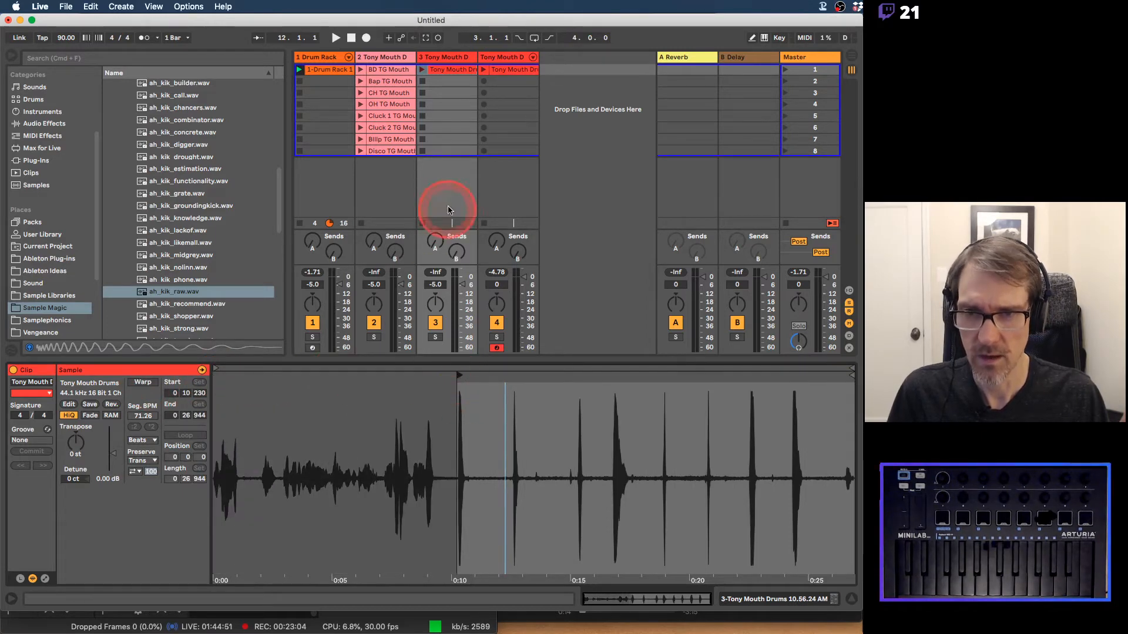
Step: Crop the mouth drums clip on track 3 to the drum hits and turn Warp on for it
{"action": "right_click", "coordinate": [458, 69]}
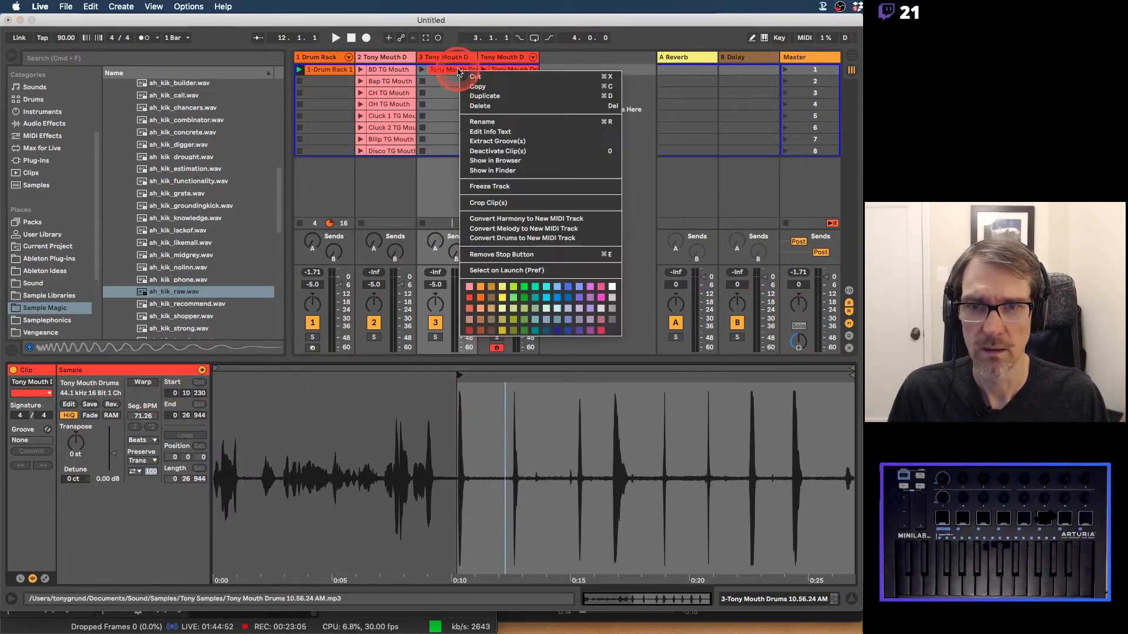
{"action": "left_click", "coordinate": [492, 203]}
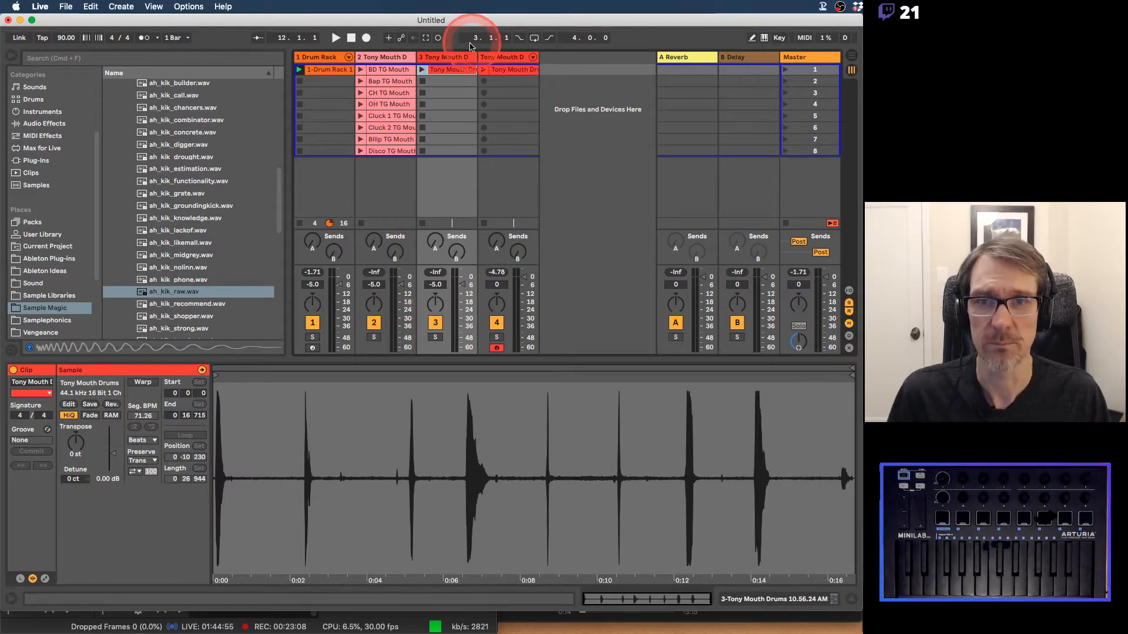
{"action": "left_click", "coordinate": [461, 57]}
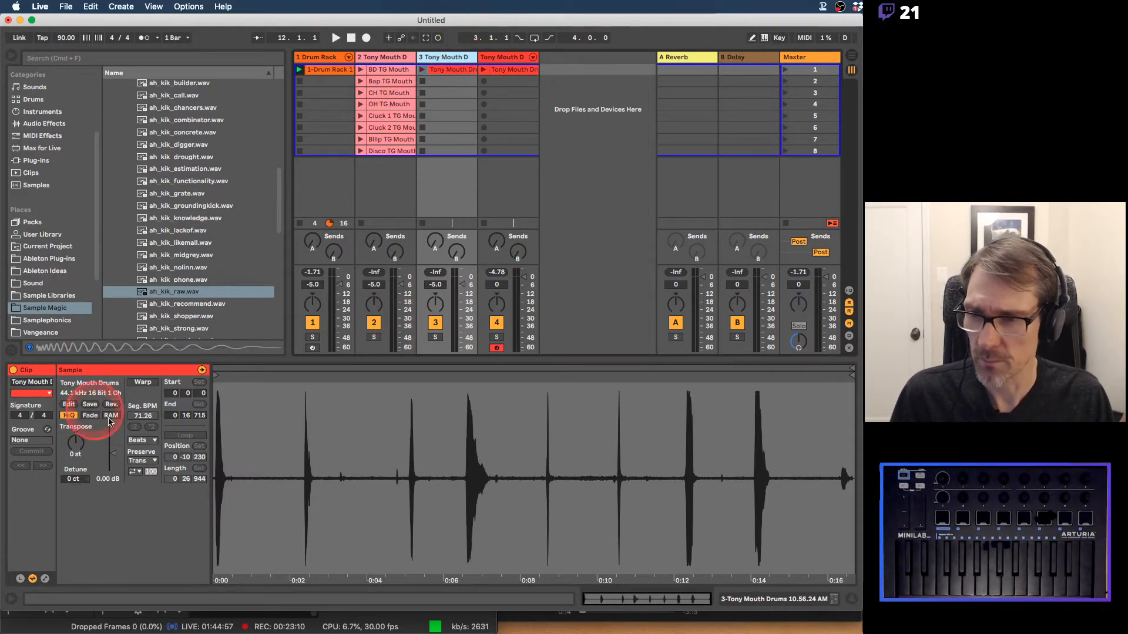
{"action": "left_click", "coordinate": [143, 383]}
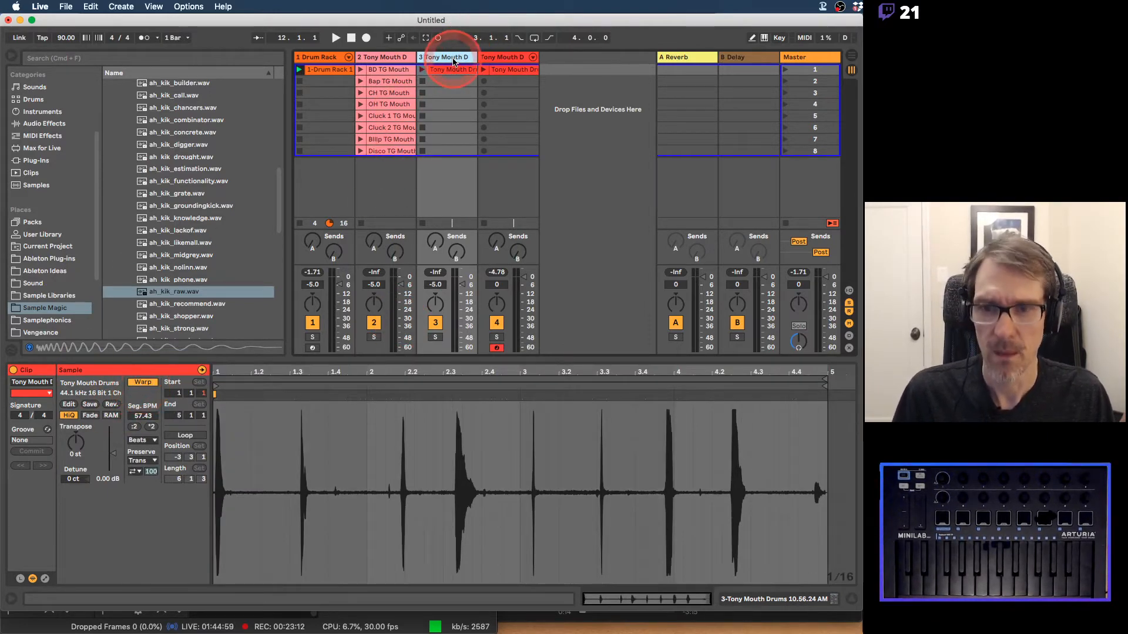
Step: Load the cropped mouth drums clip into a Simpler on a new MIDI track after track 3, in Slice mode
{"action": "key", "text": "super+shift+t"}
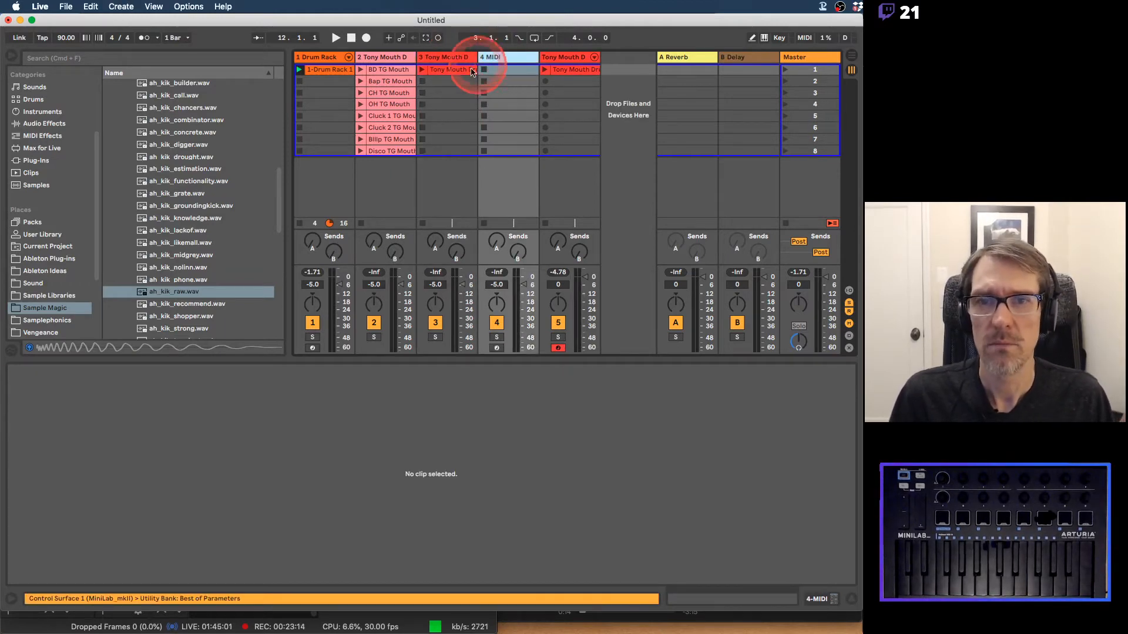
{"action": "double_click", "coordinate": [500, 58]}
{"action": "left_click_drag", "start_coordinate": [459, 70], "coordinate": [46, 523]}
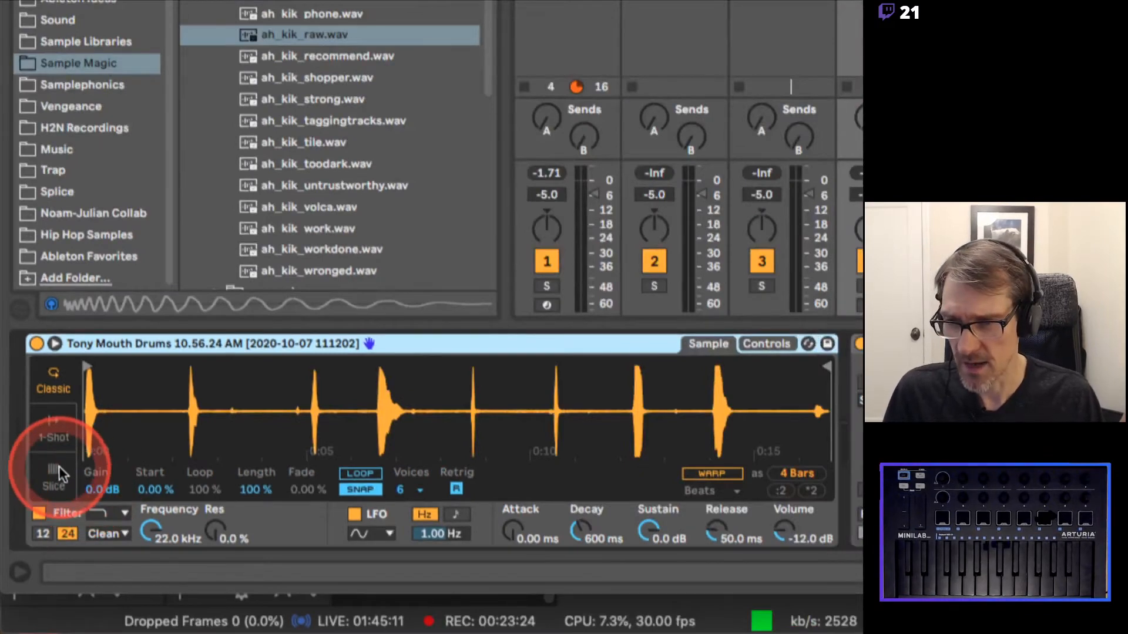
{"action": "left_click", "coordinate": [54, 470]}
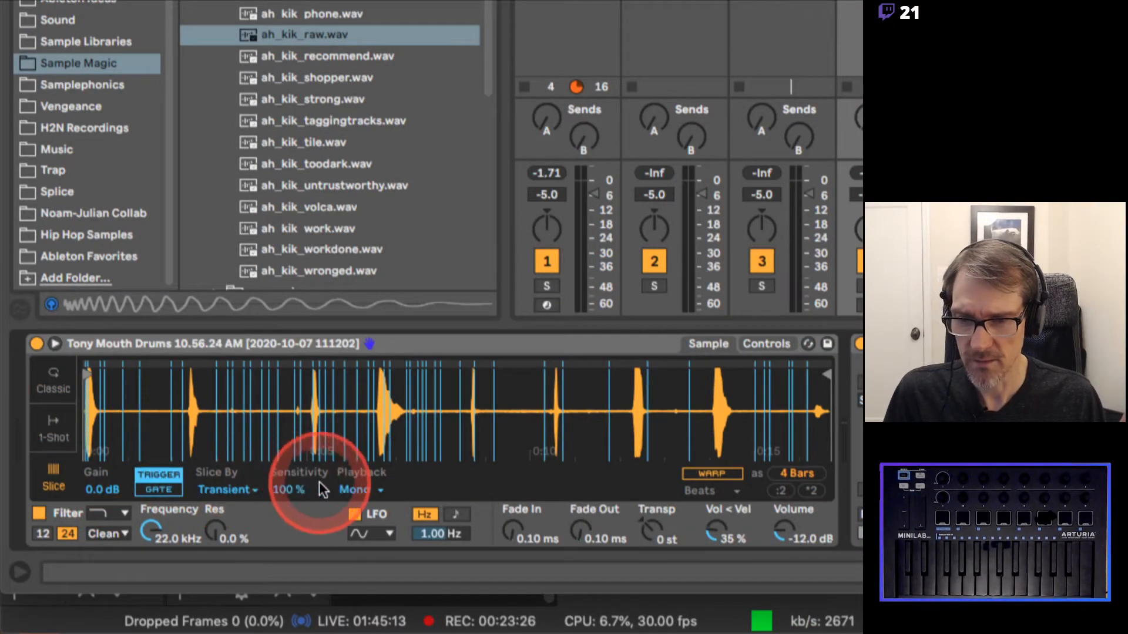
Step: Try reducing the extra transient slices by lowering Simpler's slice Sensitivity to 58 %
{"action": "left_click_drag", "start_coordinate": [291, 485], "coordinate": [292, 503]}
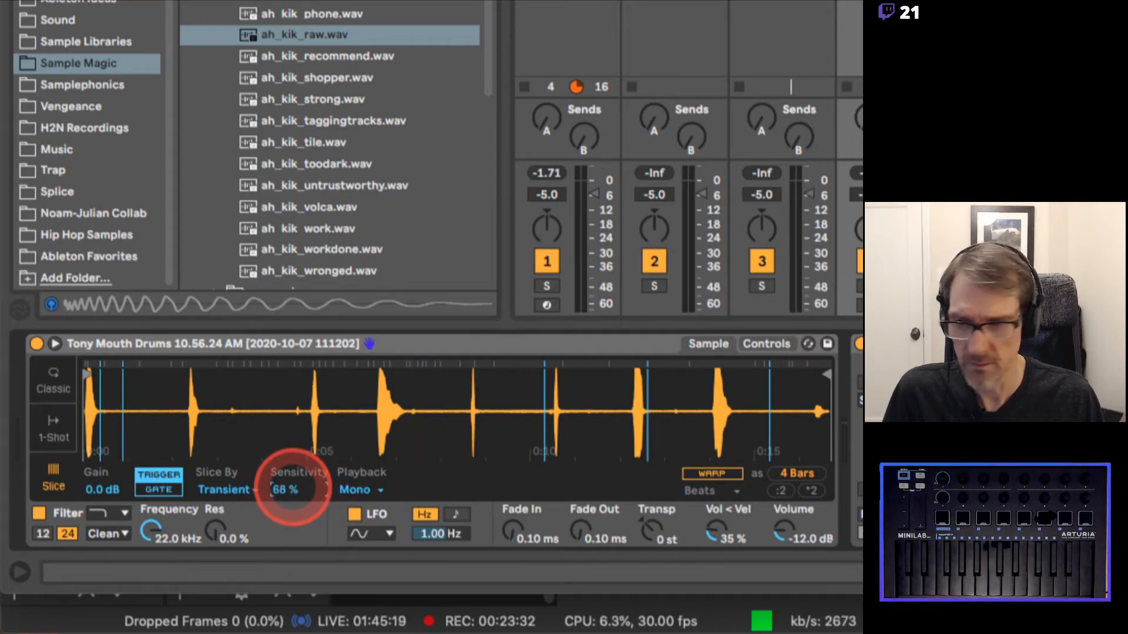
{"action": "left_click_drag", "start_coordinate": [113, 390], "coordinate": [88, 395]}
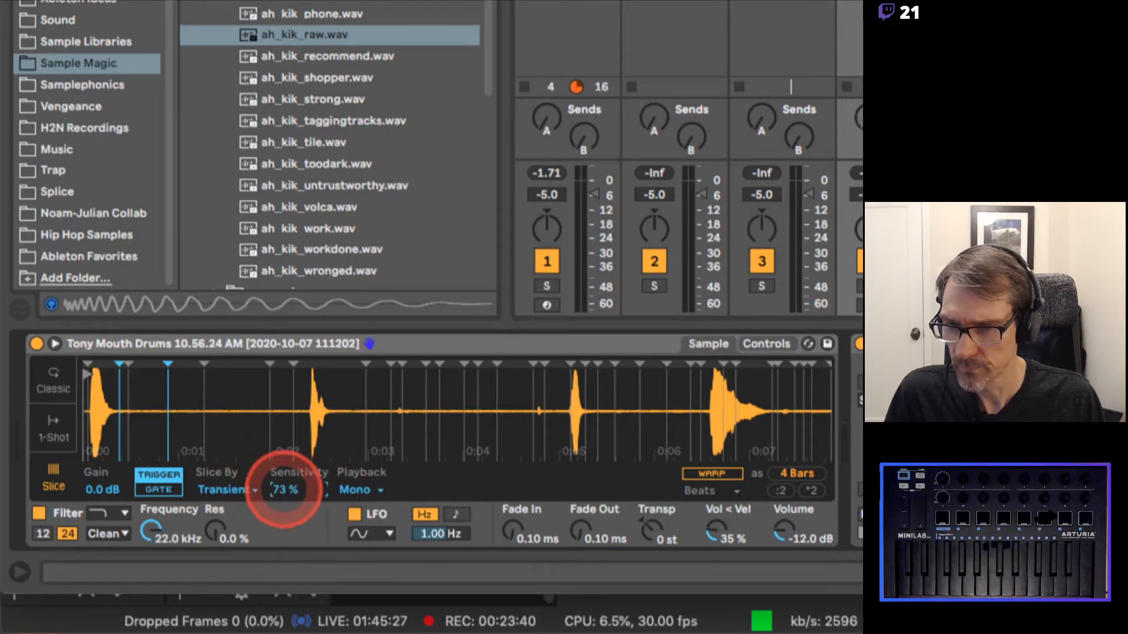
{"action": "left_click_drag", "start_coordinate": [284, 489], "coordinate": [282, 478]}
Step: Set Simpler's Slice By to Manual and add a slice marker at the start of each drum hit after the first
{"action": "left_click", "coordinate": [232, 489]}
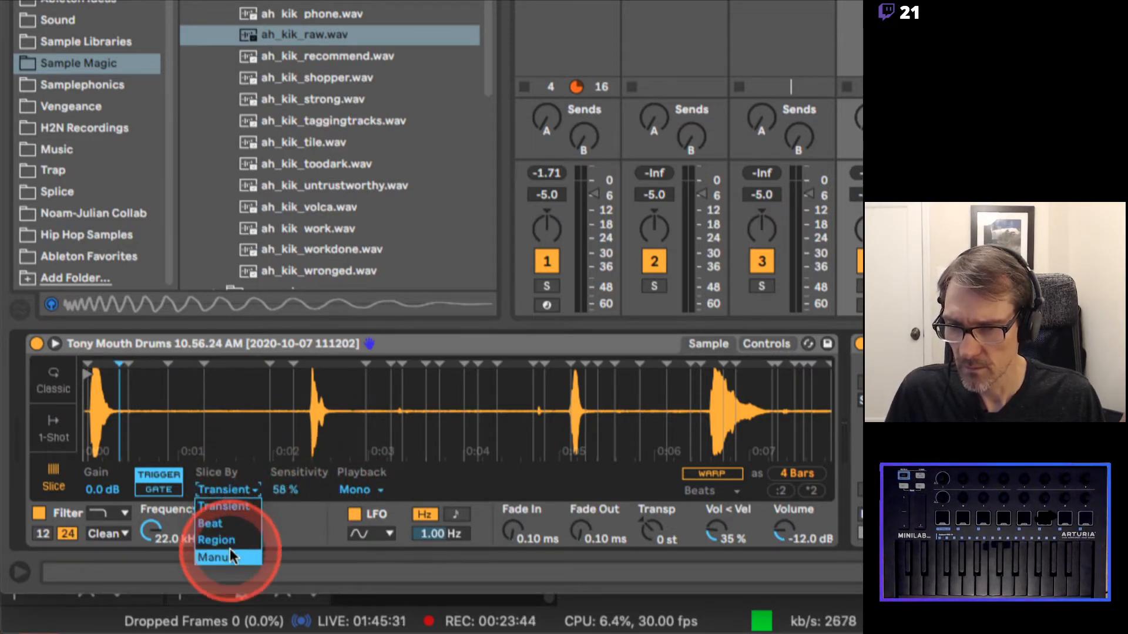
{"action": "left_click", "coordinate": [218, 557]}
{"action": "double_click", "coordinate": [306, 411]}
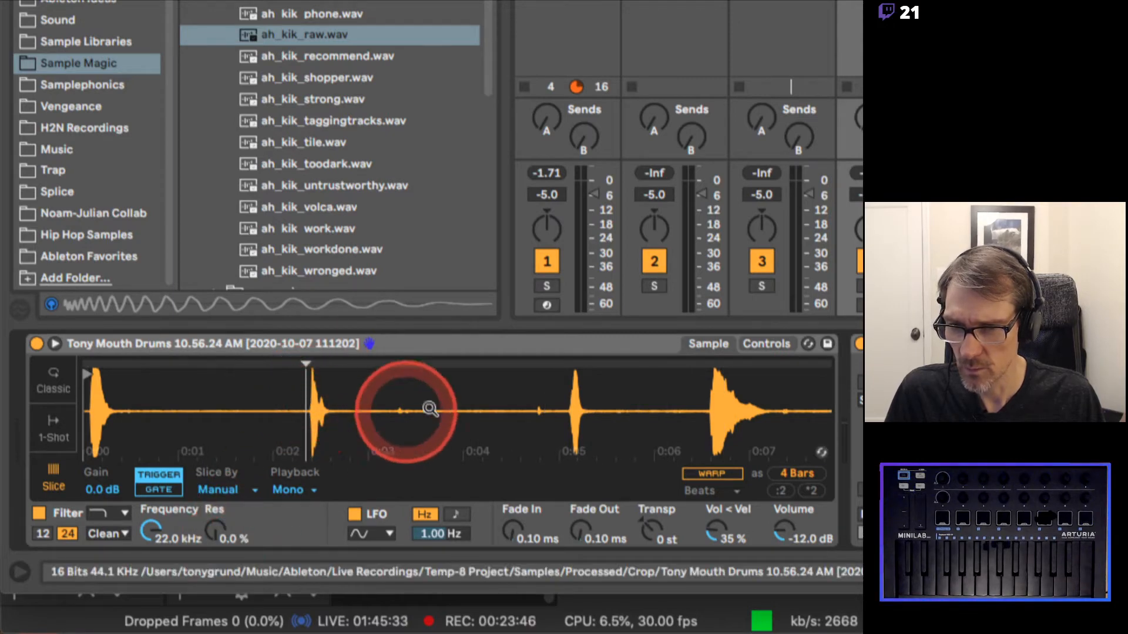
{"action": "double_click", "coordinate": [566, 410]}
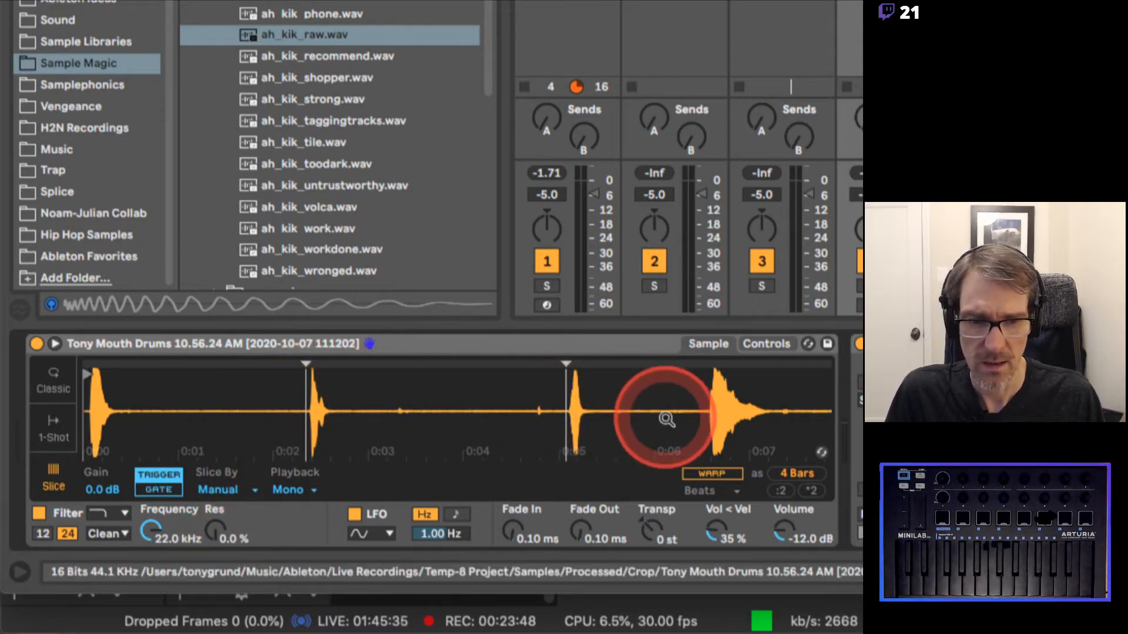
{"action": "left_click_drag", "start_coordinate": [680, 425], "coordinate": [675, 414]}
{"action": "double_click", "coordinate": [471, 411]}
{"action": "double_click", "coordinate": [554, 411]}
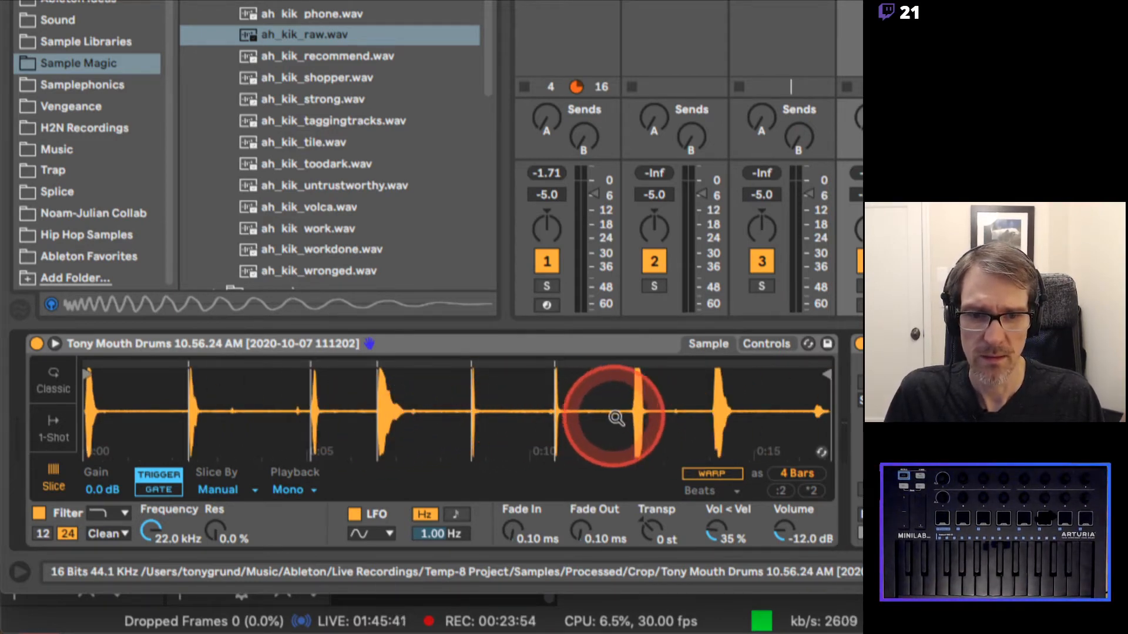
{"action": "double_click", "coordinate": [631, 411]}
{"action": "double_click", "coordinate": [711, 414]}
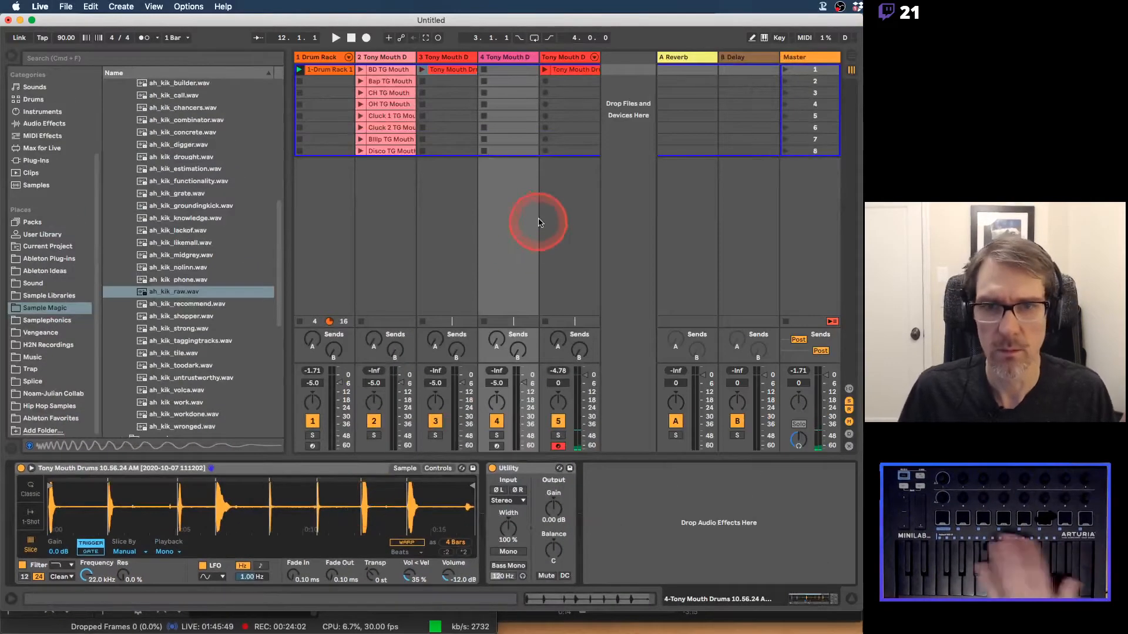
Step: Arm track 4, which holds the sliced Simpler, for playing from the MIDI keyboard
{"action": "left_click", "coordinate": [510, 57]}
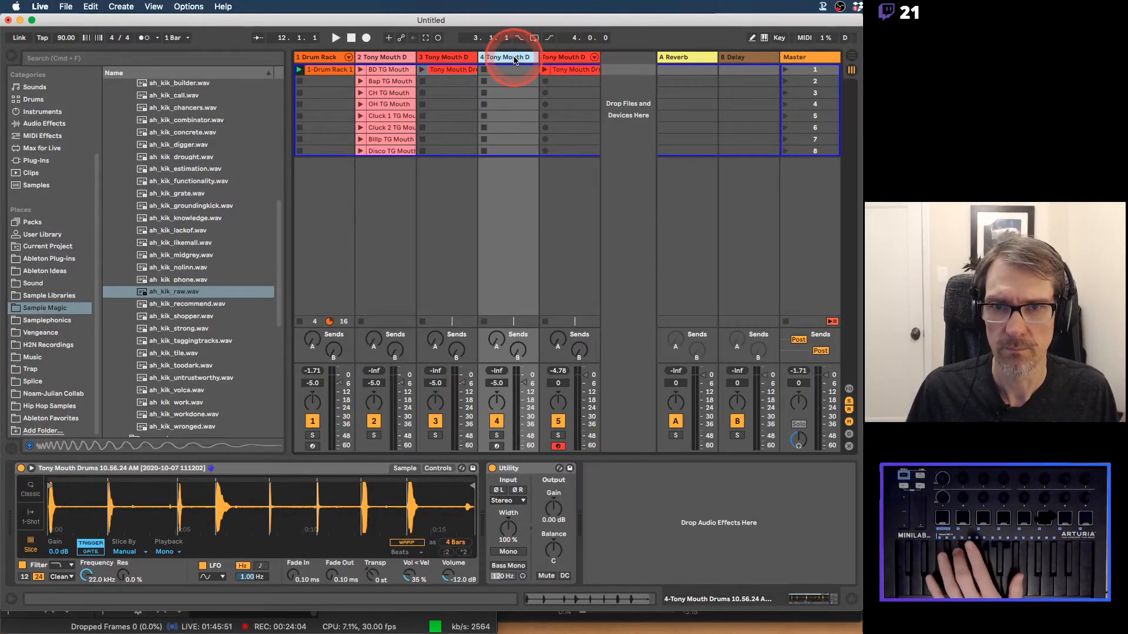
{"action": "left_click", "coordinate": [509, 57]}
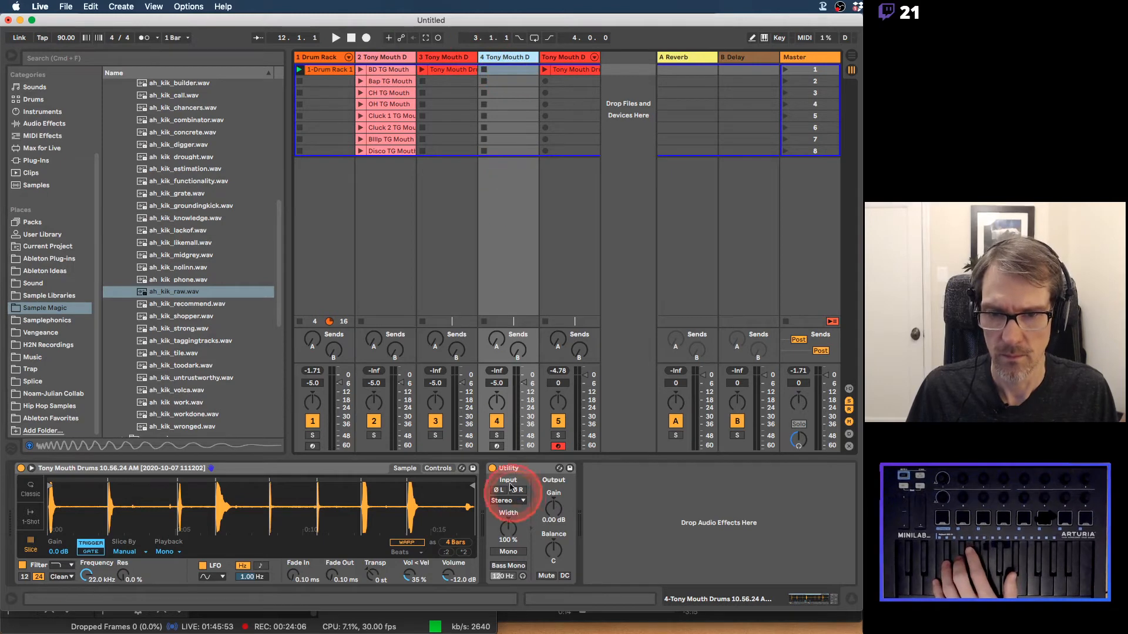
{"action": "left_click", "coordinate": [497, 446]}
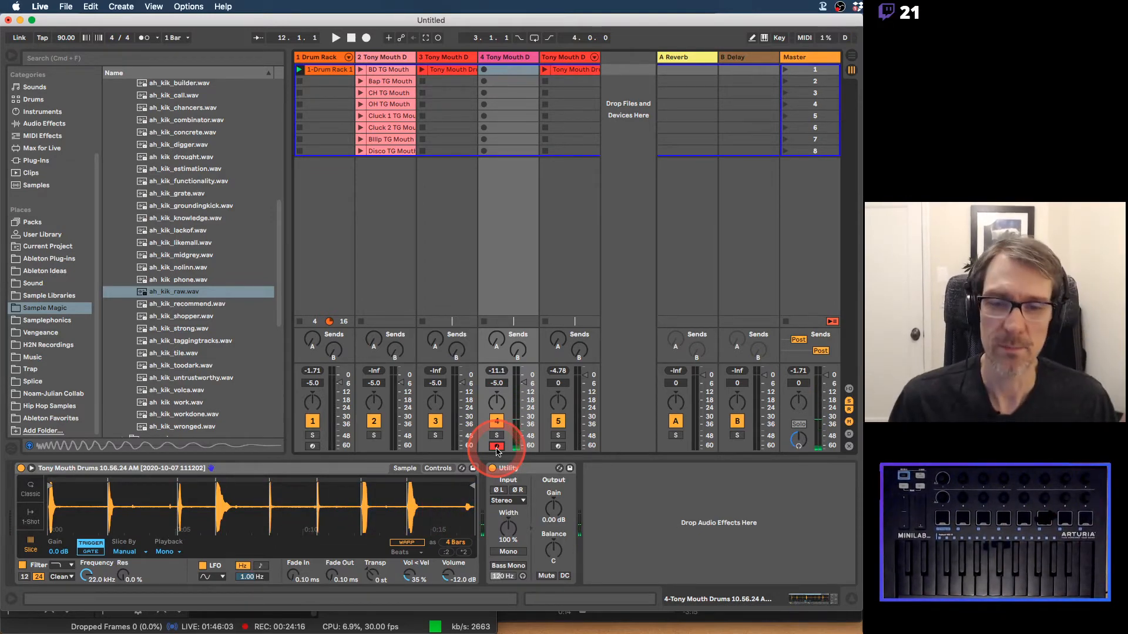
Step: Inspect the first slice in Simpler's waveform up to the second slice marker
{"action": "left_click", "coordinate": [237, 468]}
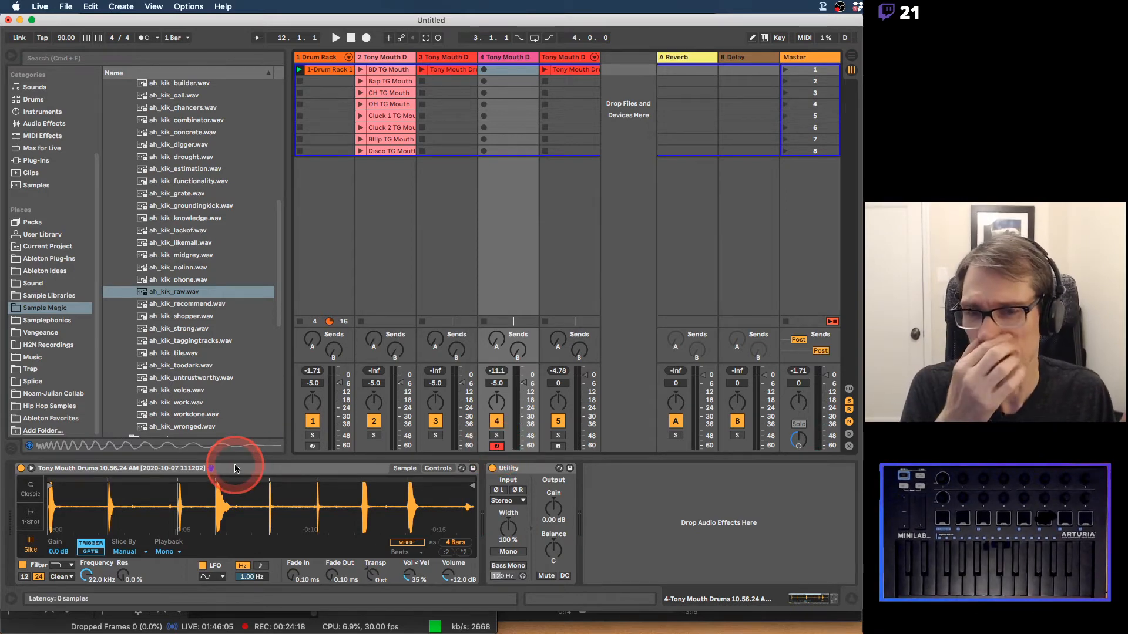
{"action": "mouse_move", "coordinate": [54, 504]}
{"action": "left_mouse_down"}
{"action": "mouse_move", "coordinate": [93, 507]}
{"action": "mouse_move", "coordinate": [56, 487]}
{"action": "left_mouse_up"}
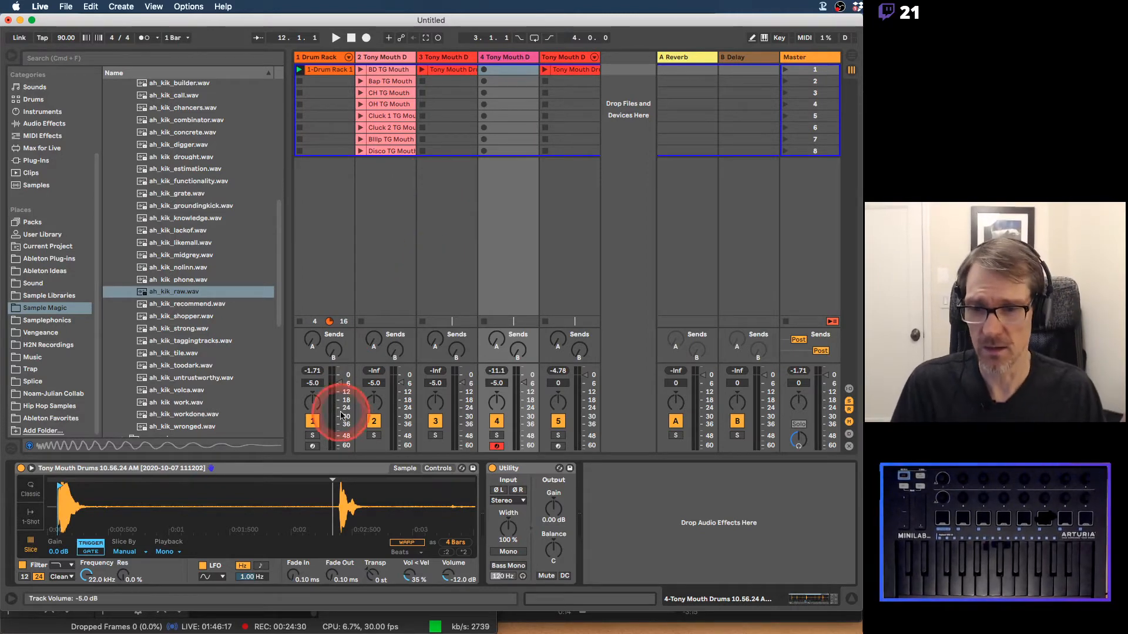
{"action": "mouse_move", "coordinate": [335, 491]}
{"action": "left_mouse_down"}
{"action": "mouse_move", "coordinate": [347, 537]}
{"action": "mouse_move", "coordinate": [323, 508]}
{"action": "mouse_move", "coordinate": [352, 491]}
{"action": "mouse_move", "coordinate": [347, 484]}
{"action": "mouse_move", "coordinate": [350, 493]}
{"action": "mouse_move", "coordinate": [93, 481]}
{"action": "mouse_move", "coordinate": [109, 54]}
{"action": "left_mouse_up"}
Step: Switch to Preview and open the recent file 38 Live Simpler-Multisamples.pdf
{"action": "key", "text": "super+Tab"}
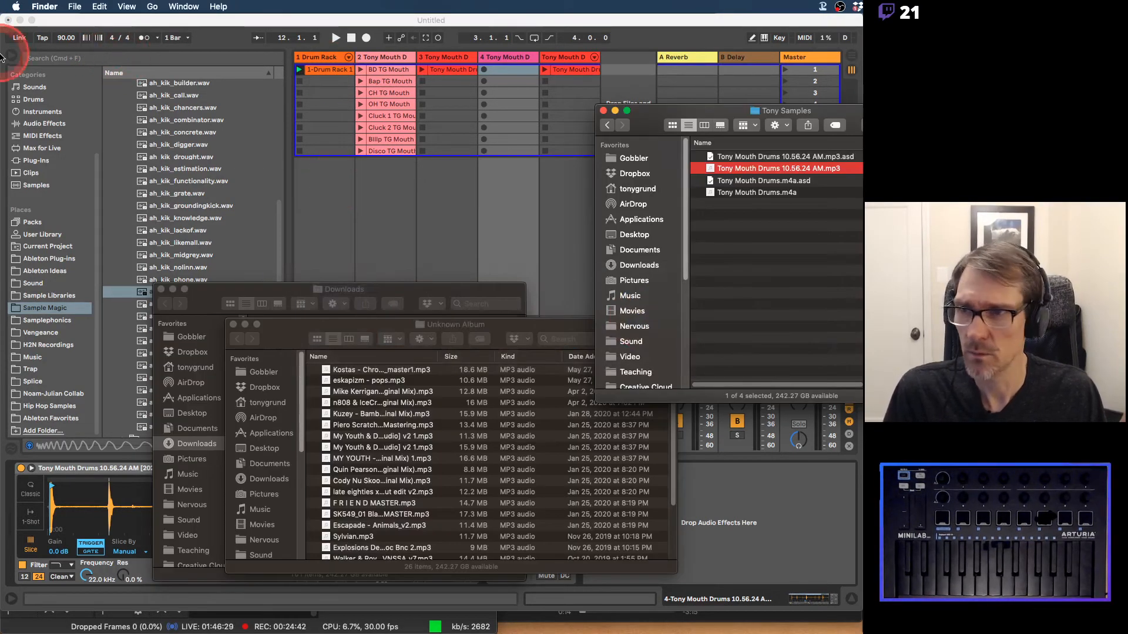
{"action": "mouse_move", "coordinate": [2, 57]}
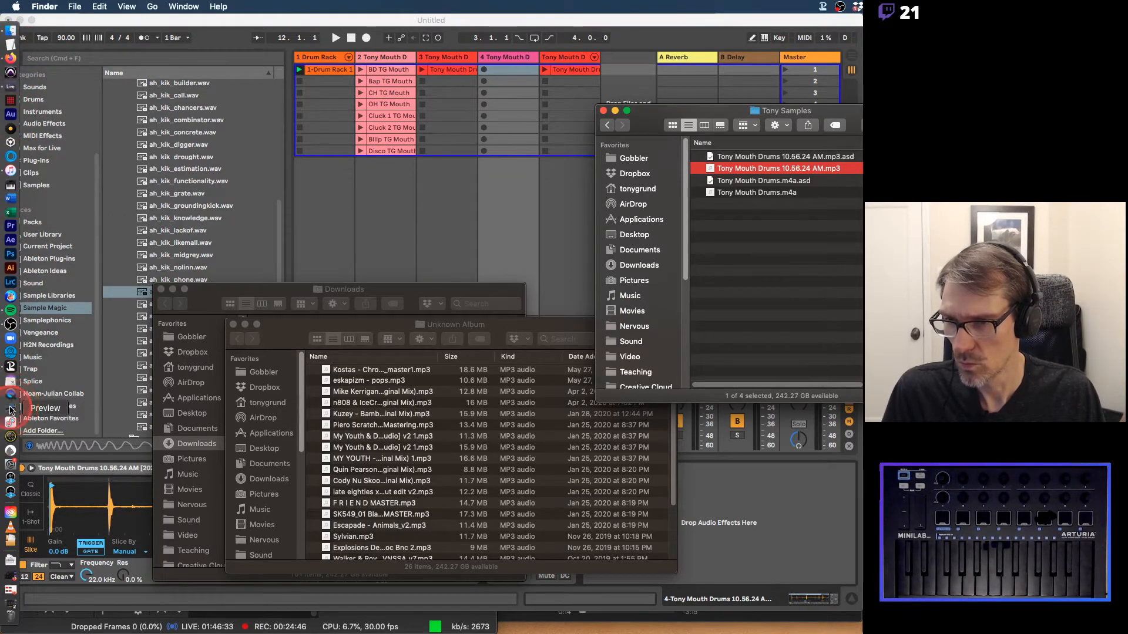
{"action": "left_click", "coordinate": [10, 407]}
{"action": "left_click", "coordinate": [85, 6]}
{"action": "mouse_move", "coordinate": [98, 47]}
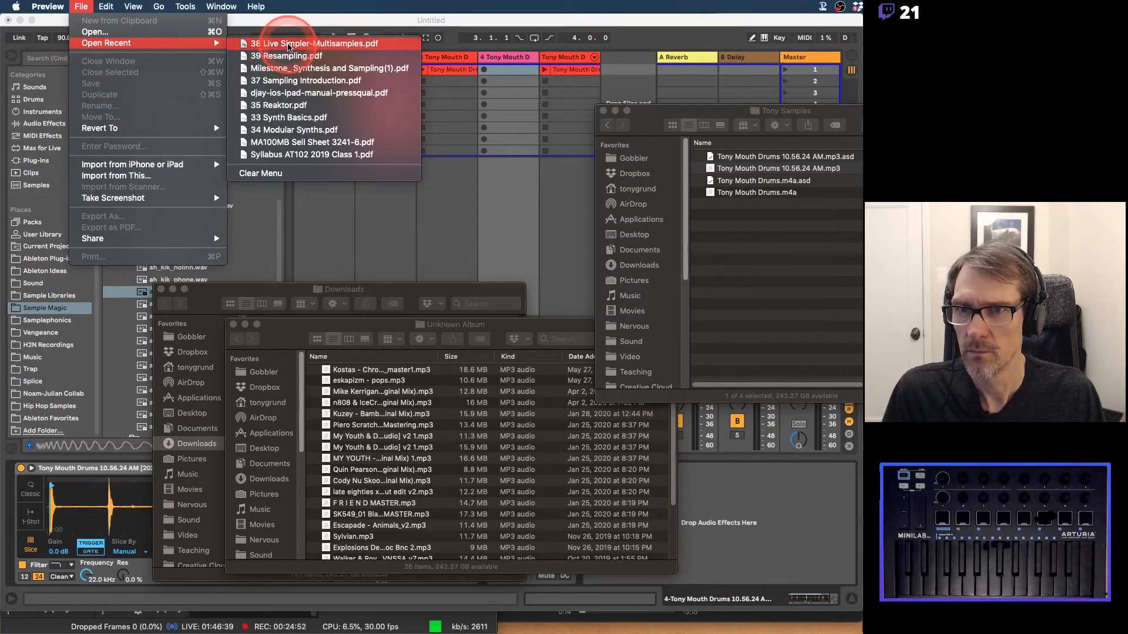
{"action": "left_click", "coordinate": [287, 47]}
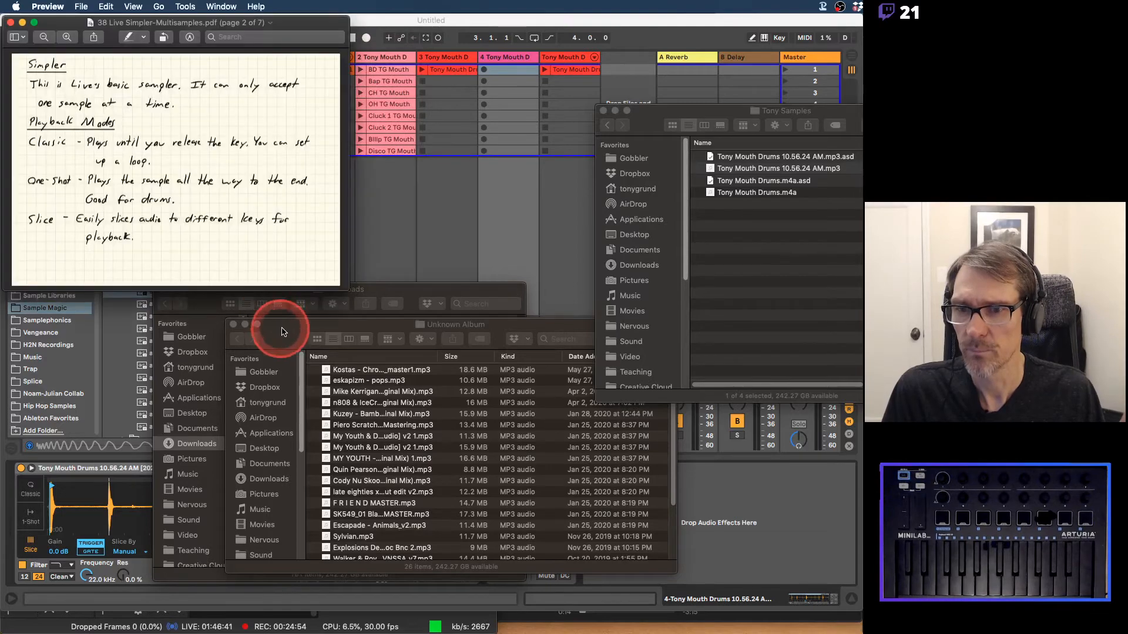
Step: Close the Unknown Album, Downloads and Tony Samples Finder windows and enlarge the PDF window to fill the screen
{"action": "left_click", "coordinate": [283, 330]}
{"action": "key", "text": "super+w"}
{"action": "left_click", "coordinate": [215, 306]}
{"action": "key", "text": "super+w"}
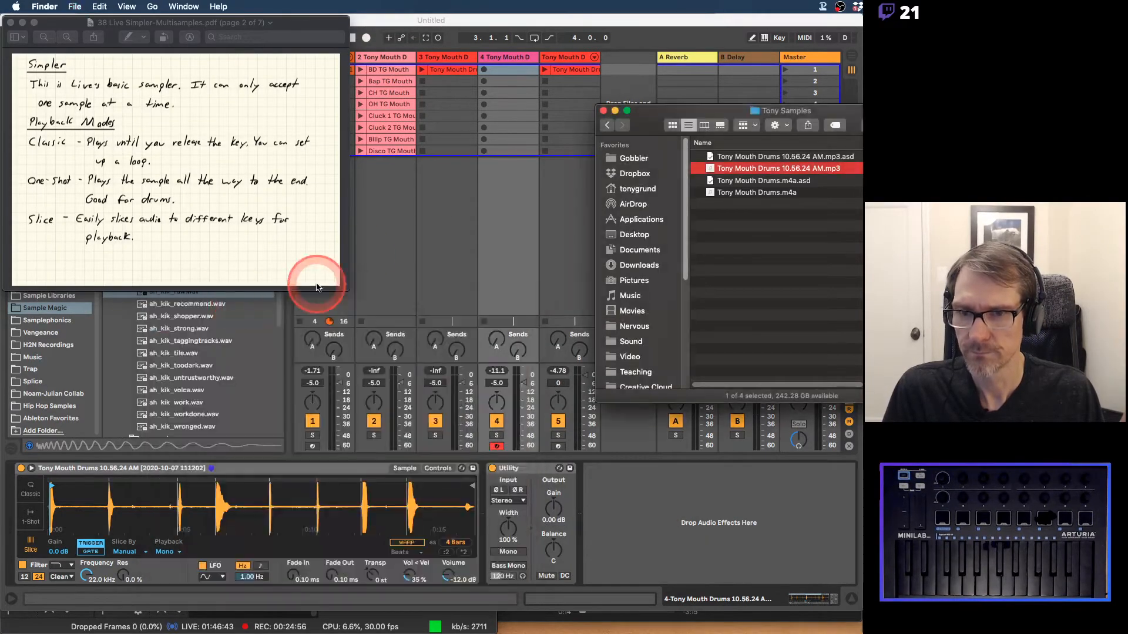
{"action": "double_click", "coordinate": [292, 29]}
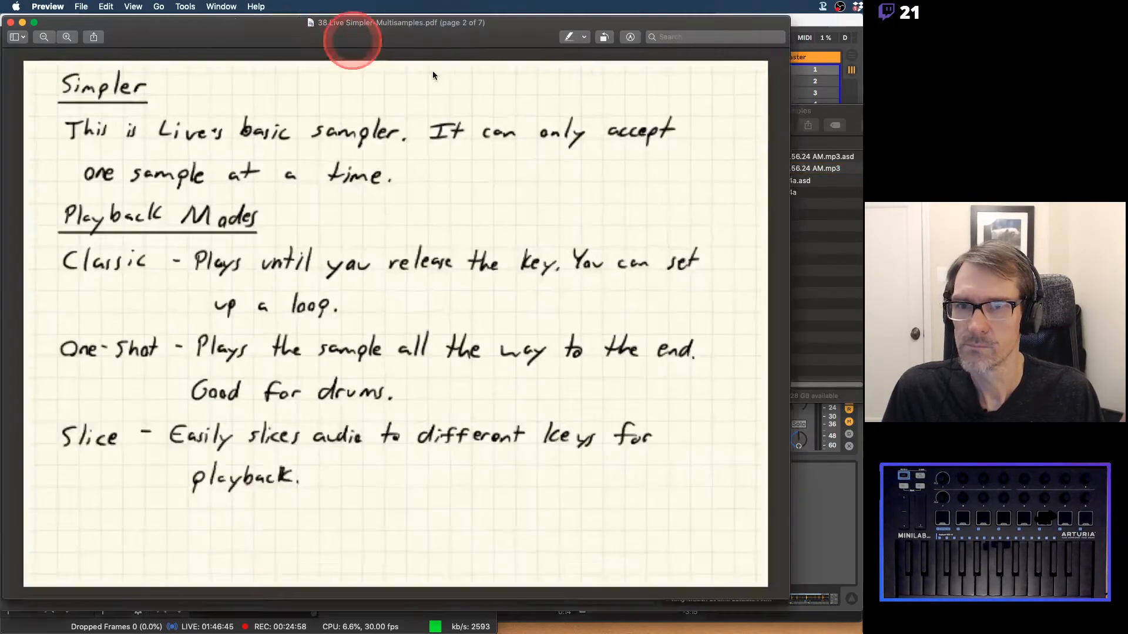
{"action": "left_click_drag", "start_coordinate": [851, 110], "coordinate": [802, 122]}
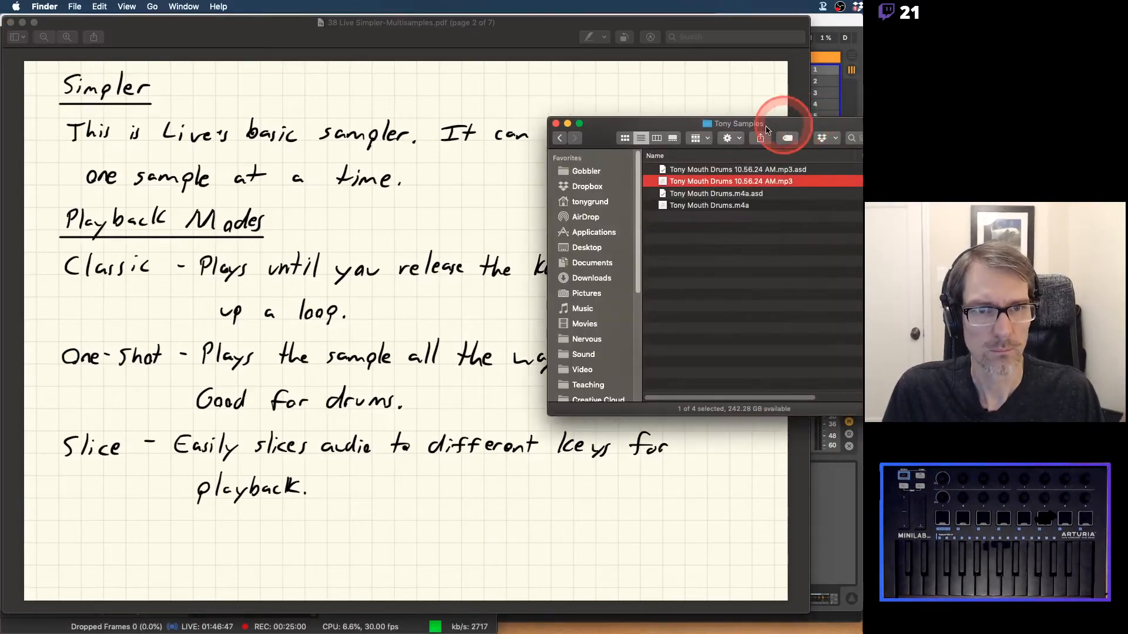
{"action": "key", "text": "super+w"}
{"action": "left_click", "coordinate": [808, 612]}
{"action": "left_click_drag", "start_coordinate": [808, 612], "coordinate": [861, 619]}
{"action": "left_click", "coordinate": [653, 517]}
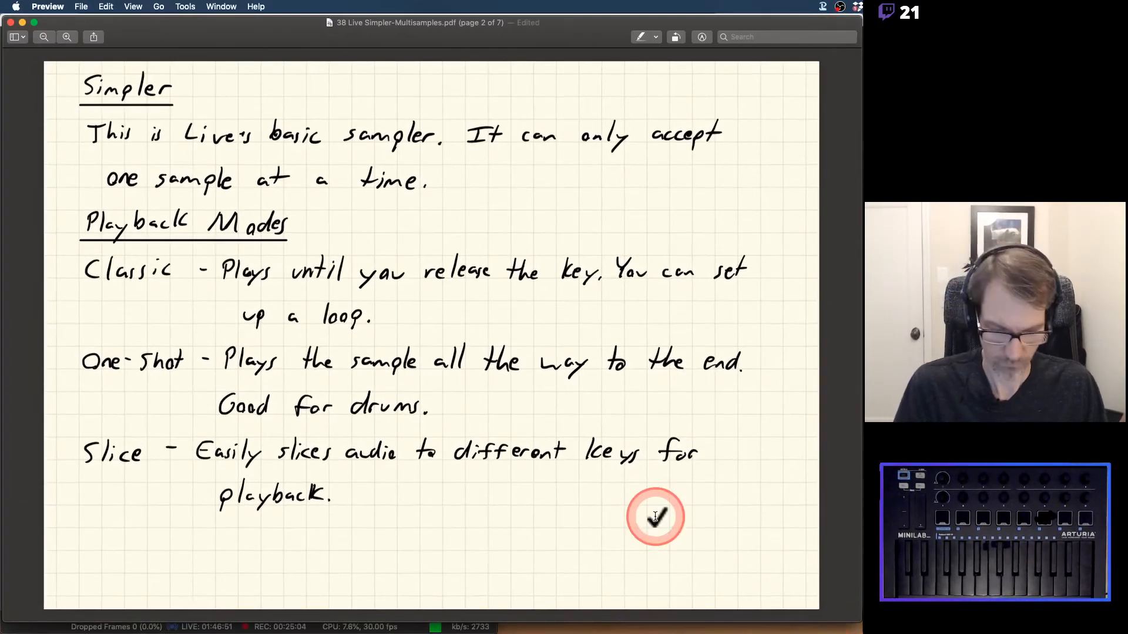
{"action": "left_click", "coordinate": [654, 516]}
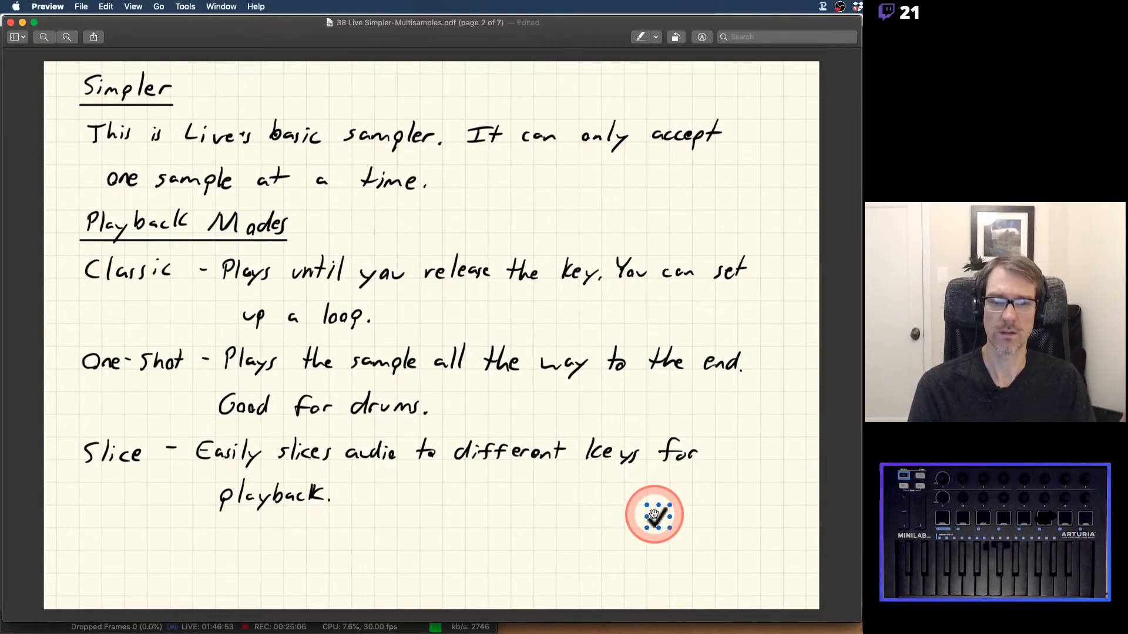
{"action": "key", "text": "Delete"}
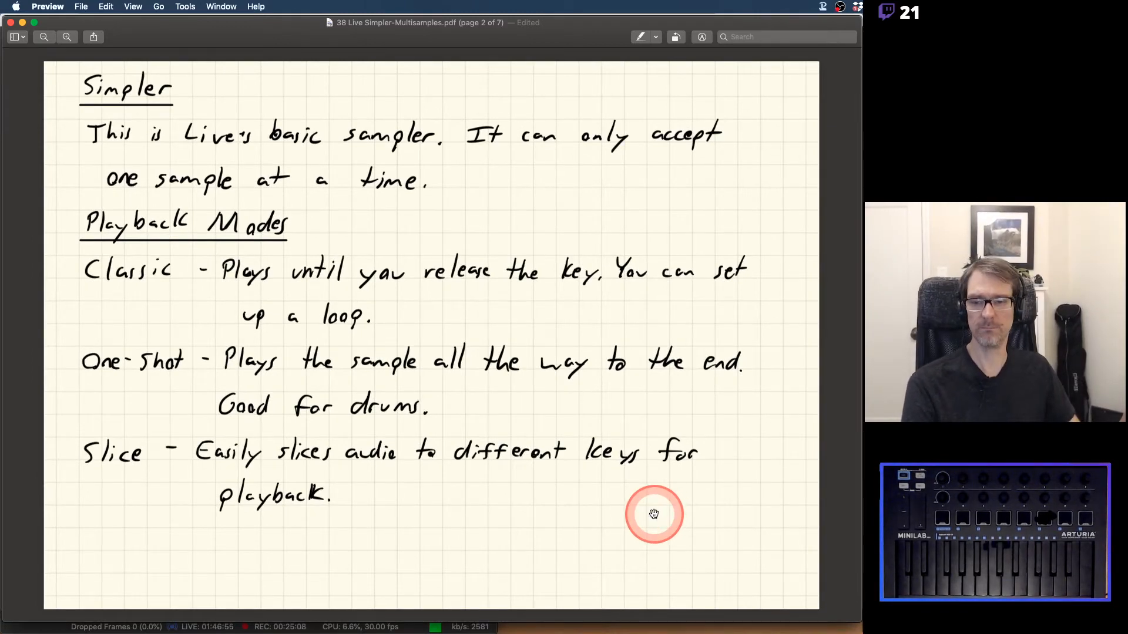
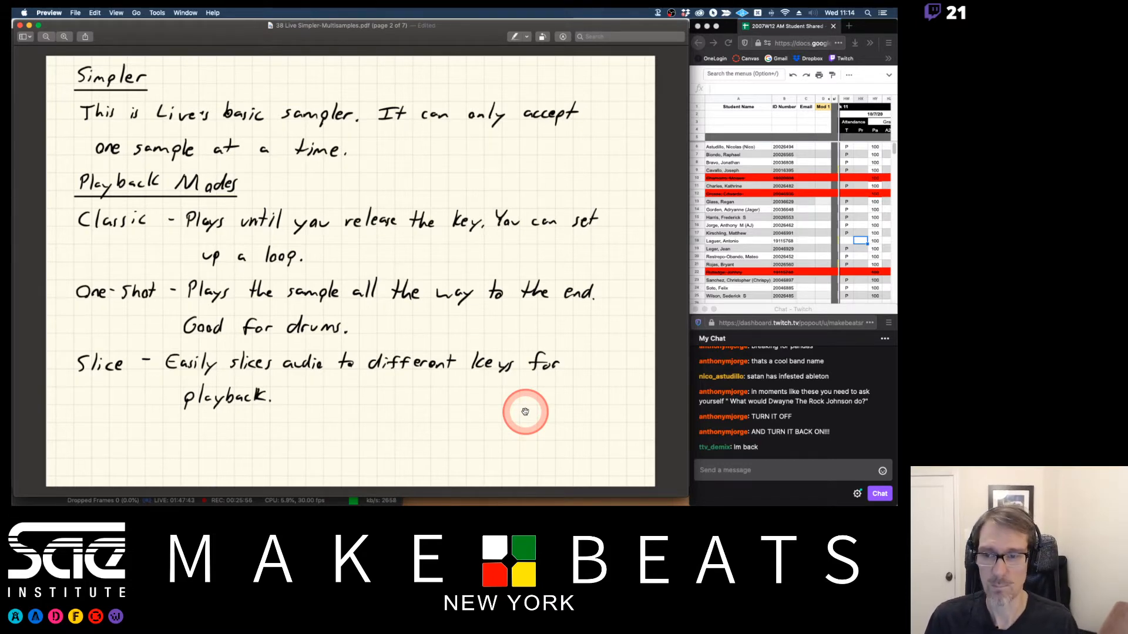
Step: Switch back to Ableton Live with the sliced mouth drums Simpler
{"action": "key", "text": "super+Tab"}
{"action": "key", "text": "super+Tab"}
{"action": "key", "text": "super+Tab"}
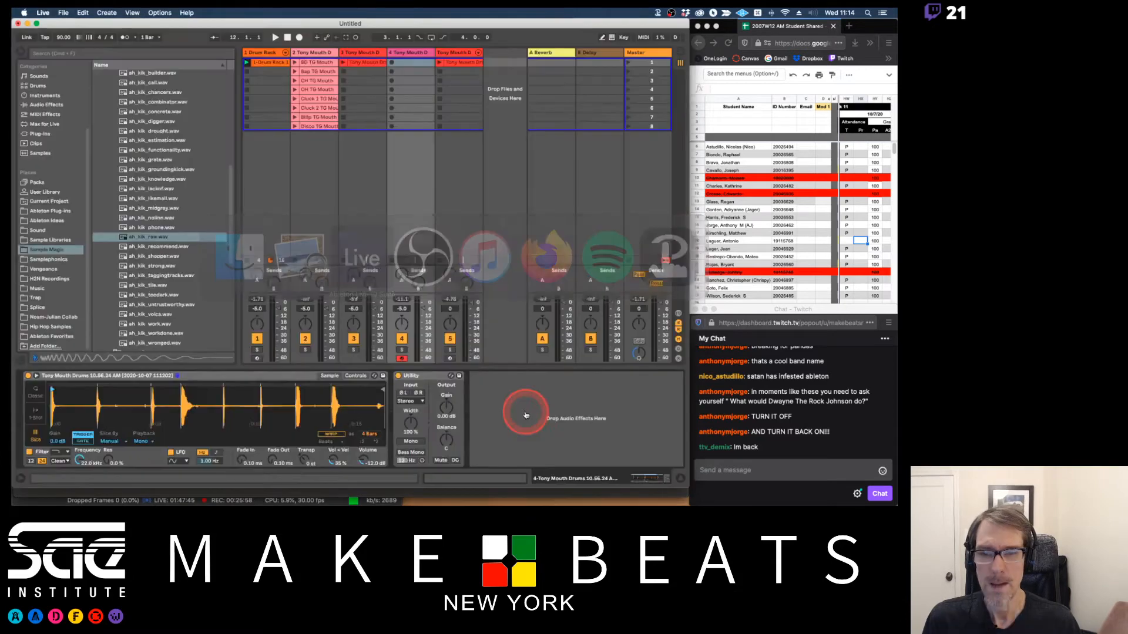
Step: Examine the samples on the lowest row of pads in track 1's Drum Rack, ending on OH TG Mouth
{"action": "left_click", "coordinate": [270, 63]}
{"action": "left_click", "coordinate": [57, 429]}
{"action": "left_click", "coordinate": [57, 453]}
{"action": "left_click", "coordinate": [83, 452]}
{"action": "left_click", "coordinate": [111, 452]}
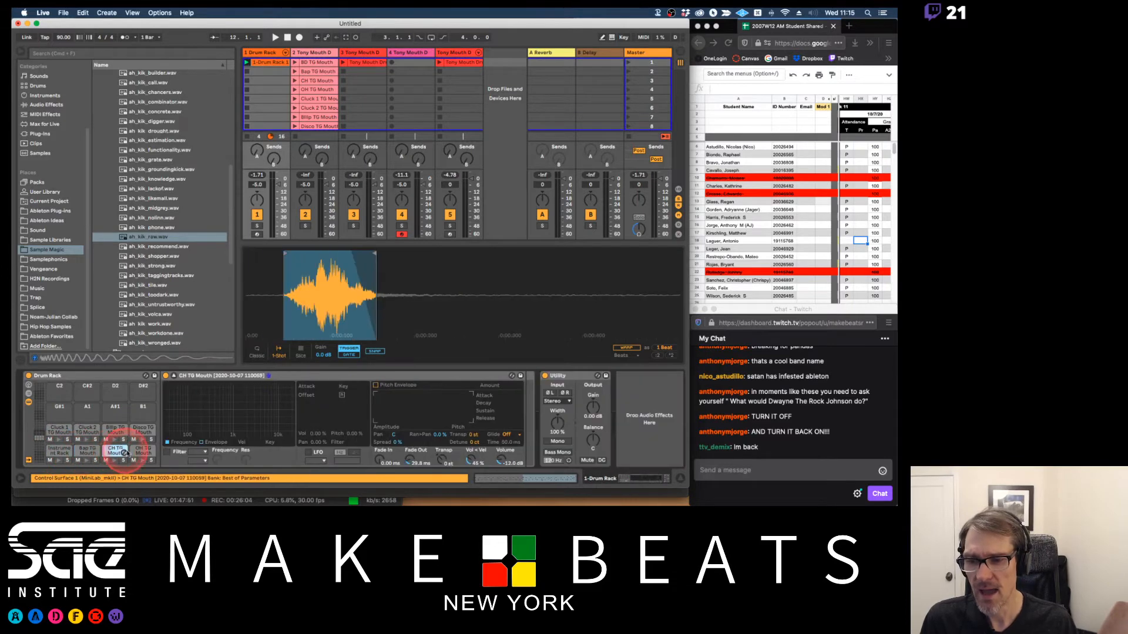
{"action": "left_click", "coordinate": [141, 450]}
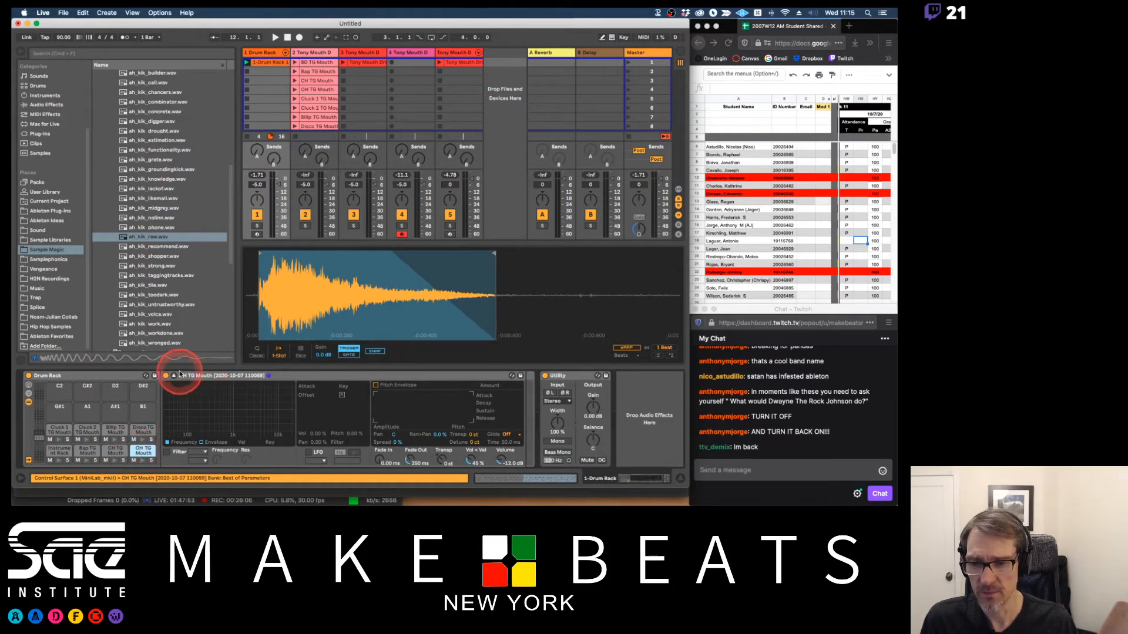
Step: Review the Disco, Blip and Cluck pad samples in the compact Simpler view and arm the Drum Rack track for recording
{"action": "left_click", "coordinate": [174, 376]}
{"action": "left_click", "coordinate": [134, 432]}
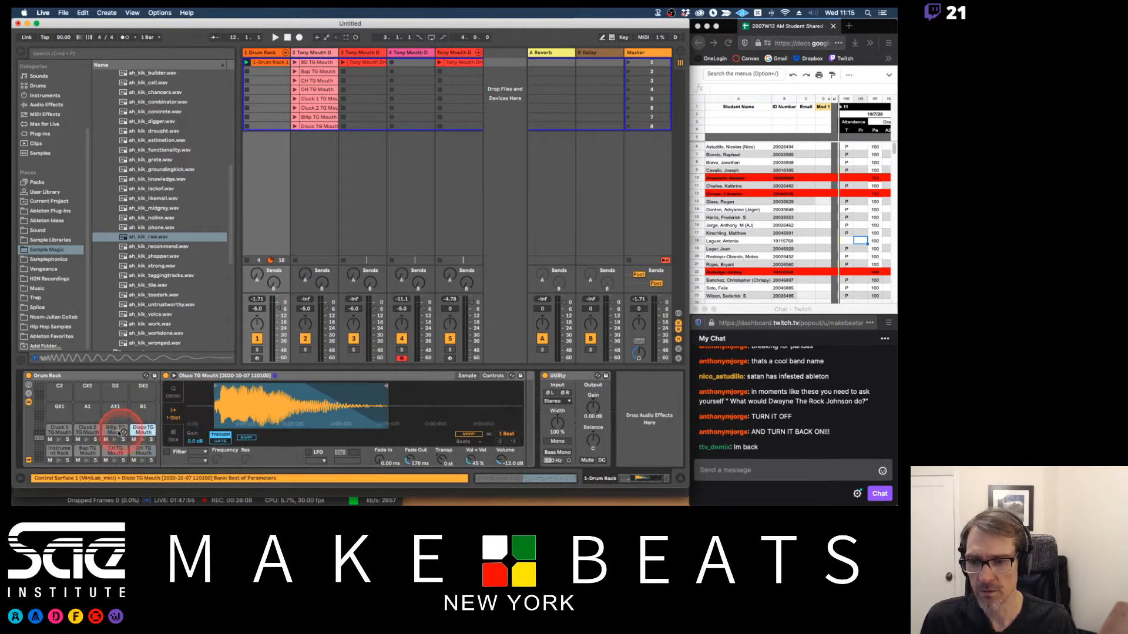
{"action": "left_click", "coordinate": [115, 430]}
{"action": "left_click", "coordinate": [87, 431]}
{"action": "left_click", "coordinate": [67, 432]}
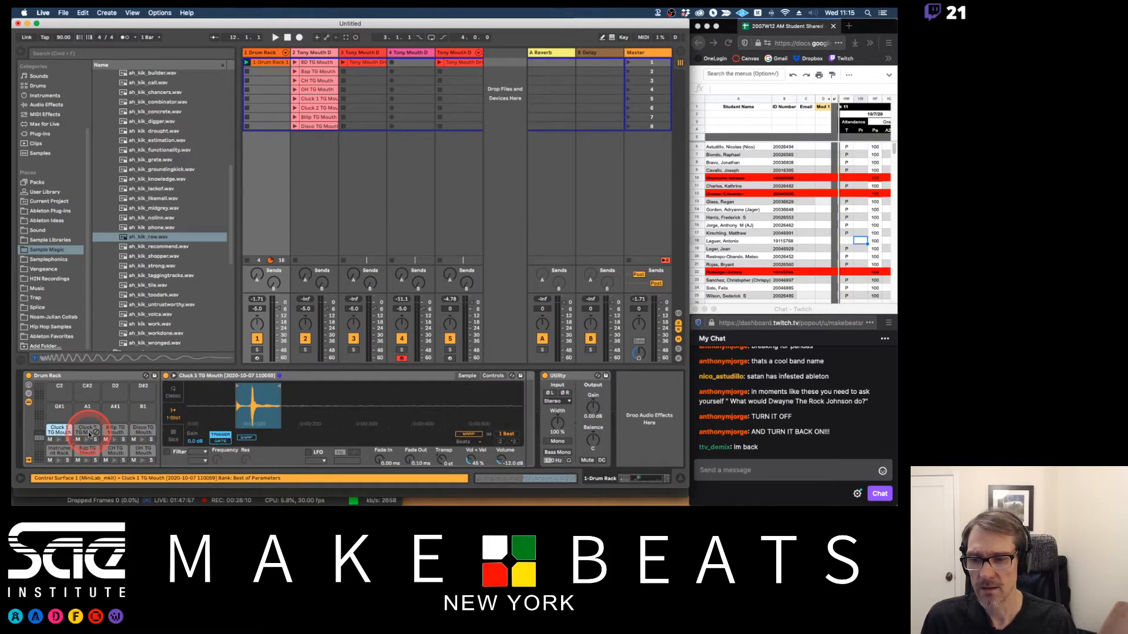
{"action": "left_click", "coordinate": [105, 433]}
{"action": "left_click", "coordinate": [142, 433]}
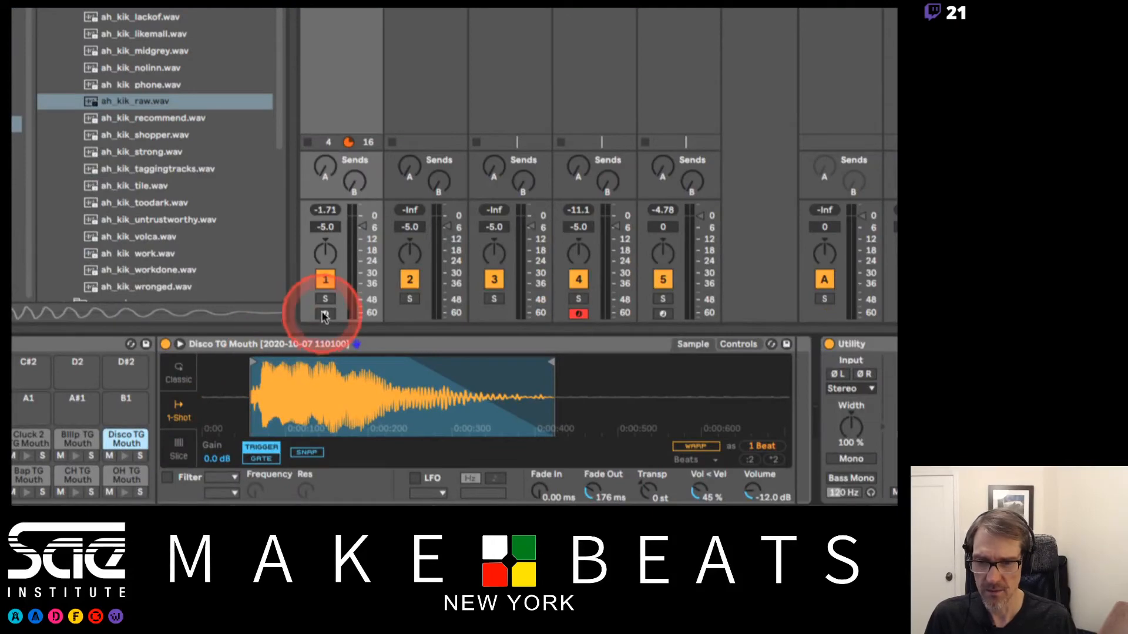
{"action": "left_click", "coordinate": [324, 313]}
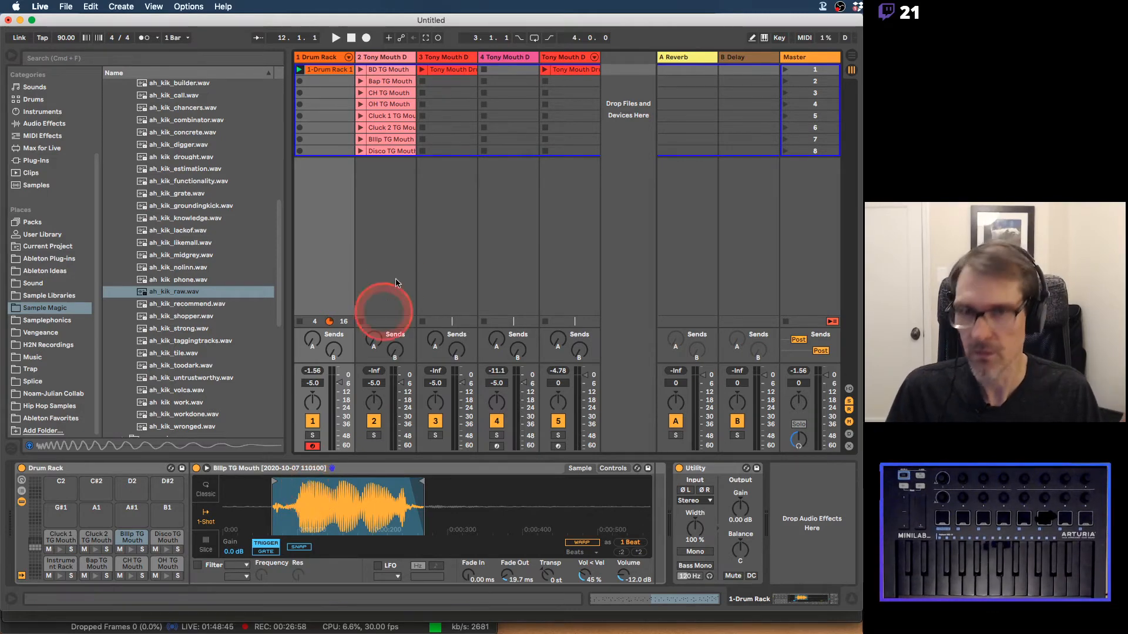
Step: Examine the sliced drum sample and the Slice By setting in track 4's Simpler
{"action": "left_click", "coordinate": [519, 58]}
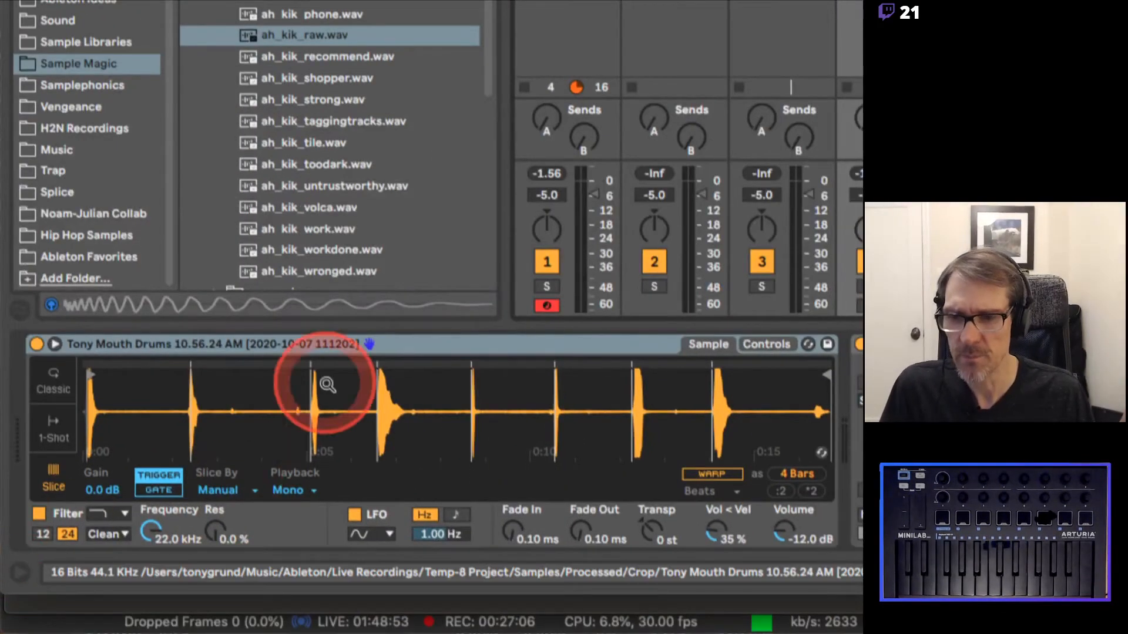
{"action": "left_click", "coordinate": [219, 489]}
{"action": "left_click", "coordinate": [241, 458]}
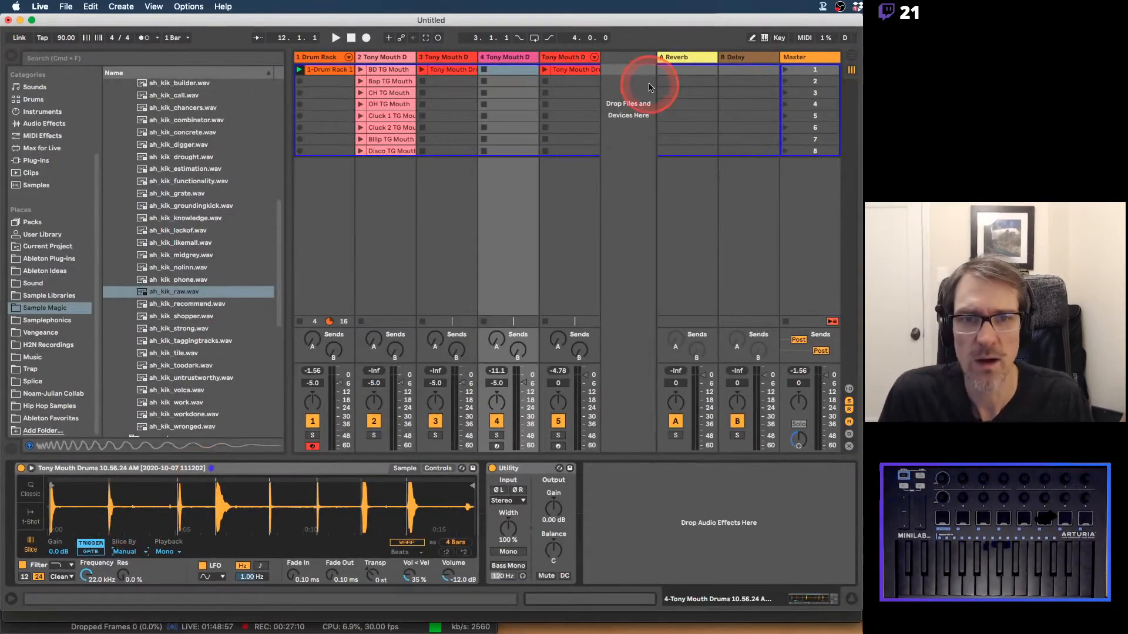
Step: Insert a new MIDI track after track 5 and open the chord loops folder of SM45 - Analogue House
{"action": "left_click", "coordinate": [569, 61]}
{"action": "key", "text": "super+shift+t"}
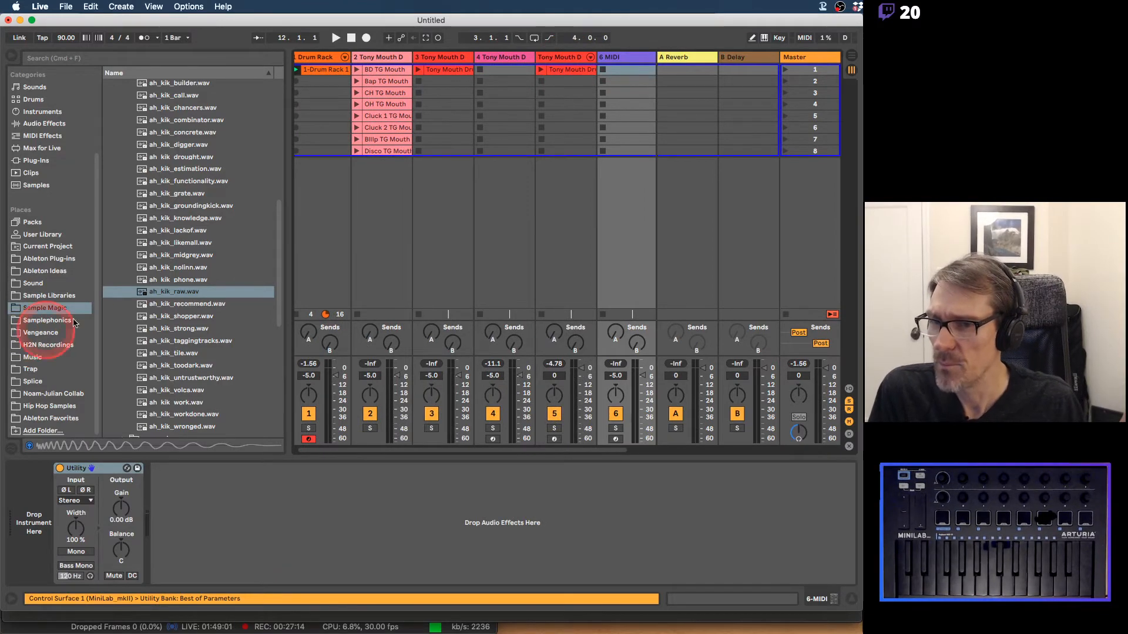
{"action": "scroll", "coordinate": [121, 315], "scroll_direction": "up", "scroll_amount": 9}
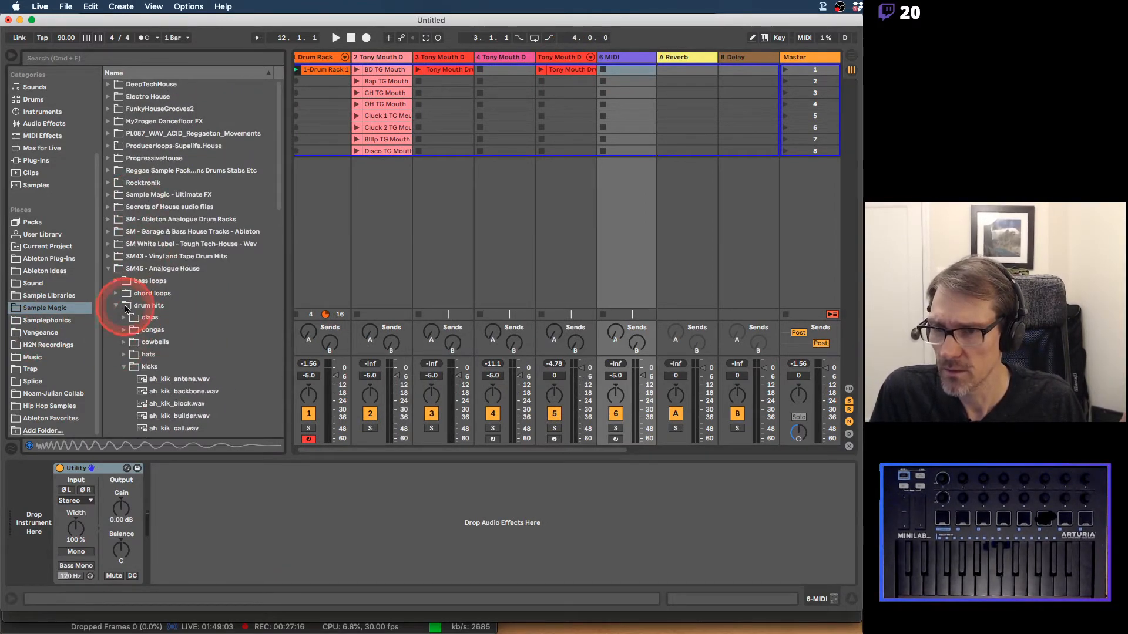
{"action": "left_click", "coordinate": [117, 306]}
{"action": "left_click", "coordinate": [116, 293]}
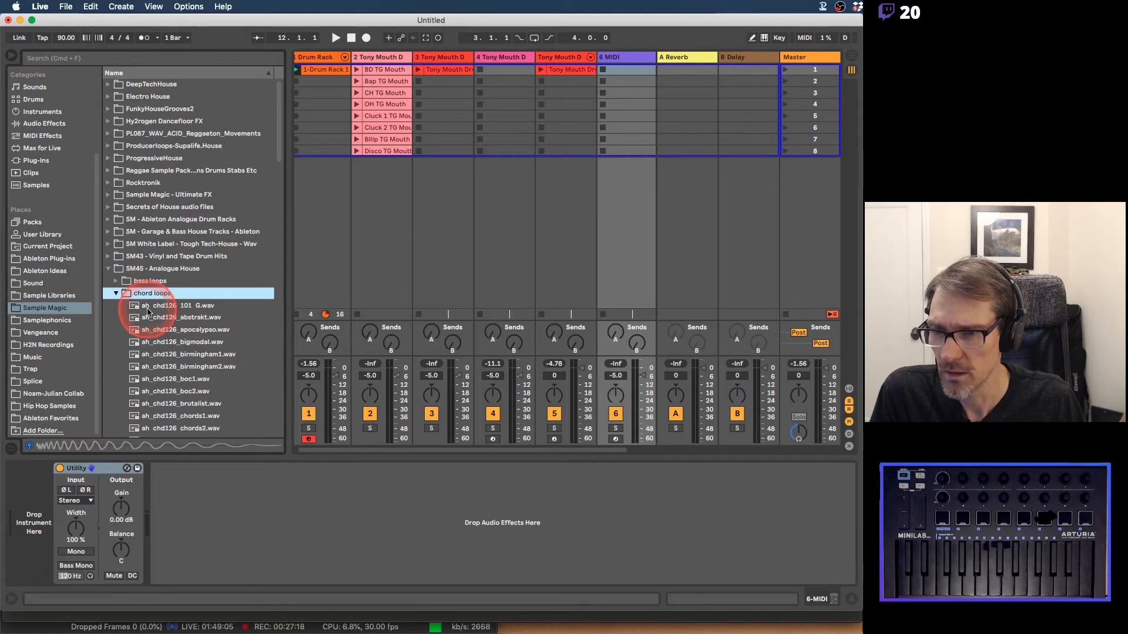
Step: Load ah_chd126_101_G.wav into a Simpler on the new MIDI track and set it to Slice mode
{"action": "left_click", "coordinate": [147, 308]}
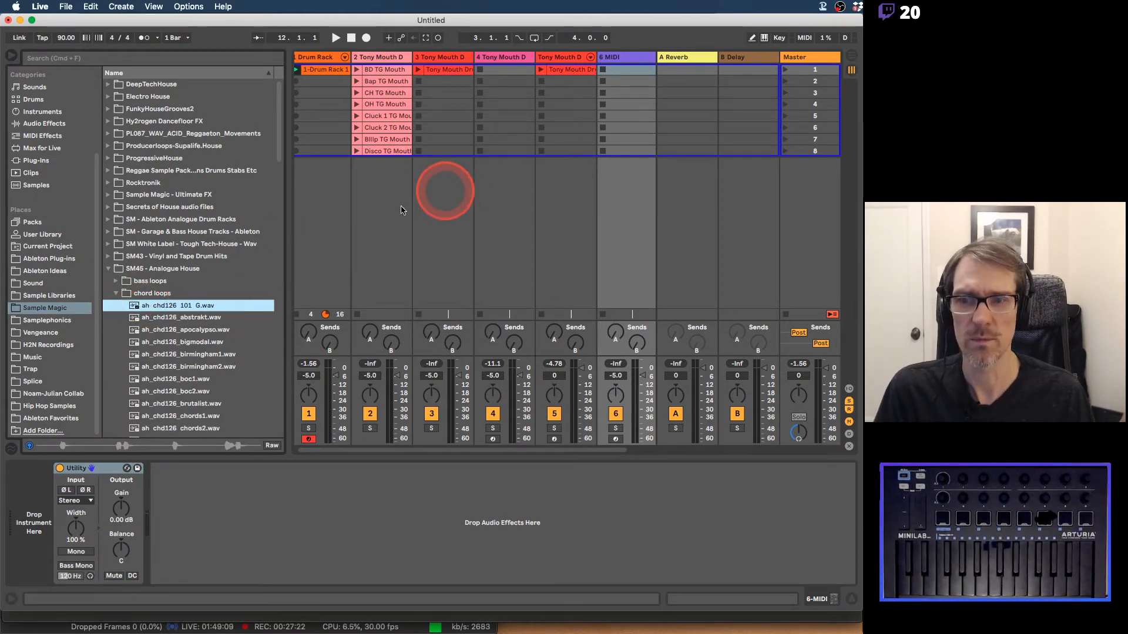
{"action": "left_click_drag", "start_coordinate": [175, 305], "coordinate": [41, 532]}
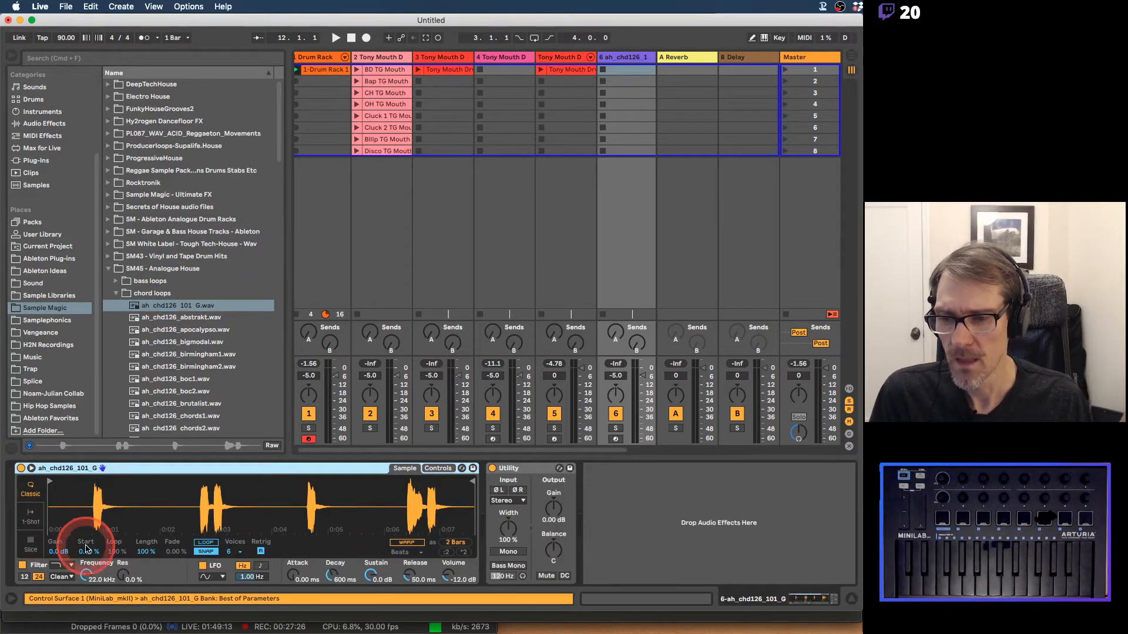
{"action": "left_click", "coordinate": [31, 545]}
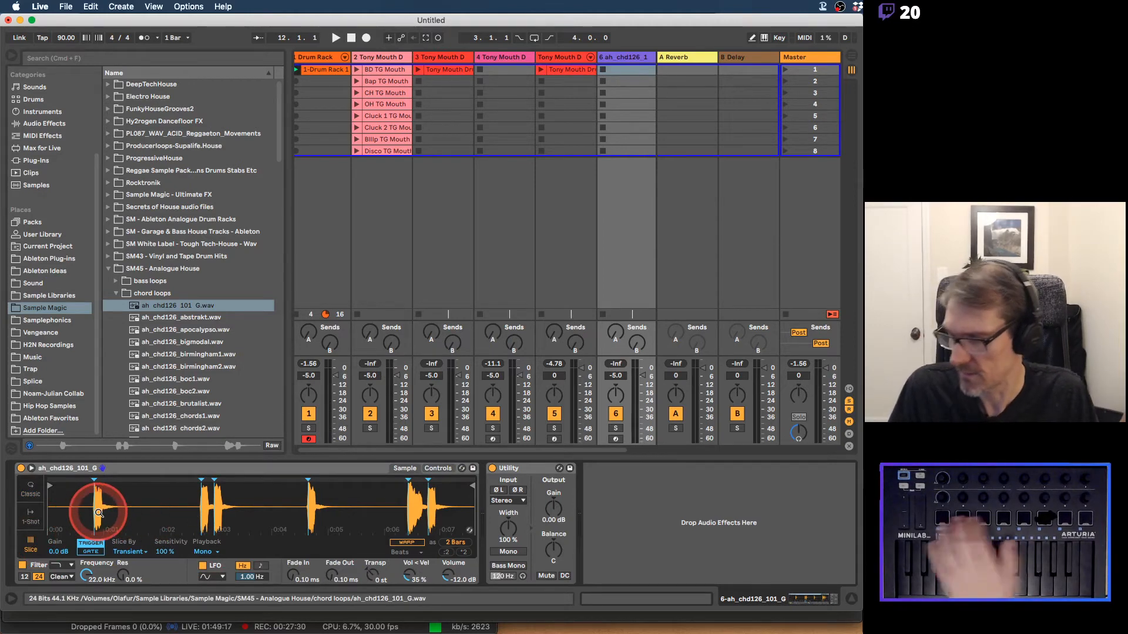
Step: Arm the chord loop track and record a two-bar pattern of its slices into the first clip slot
{"action": "left_click", "coordinate": [621, 441]}
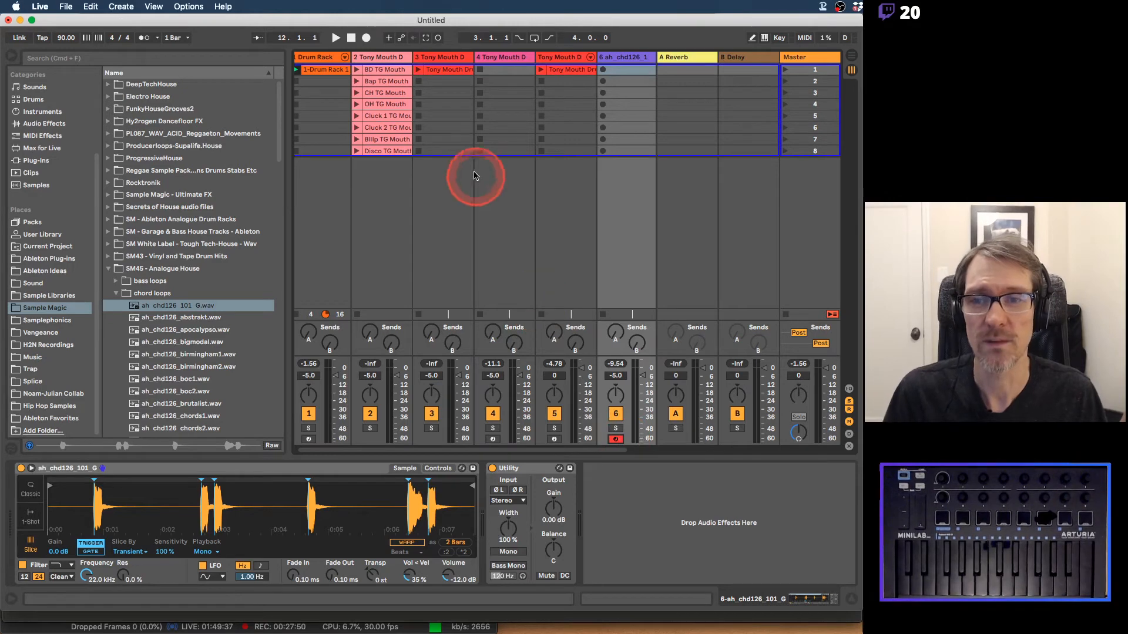
{"action": "key", "text": "space"}
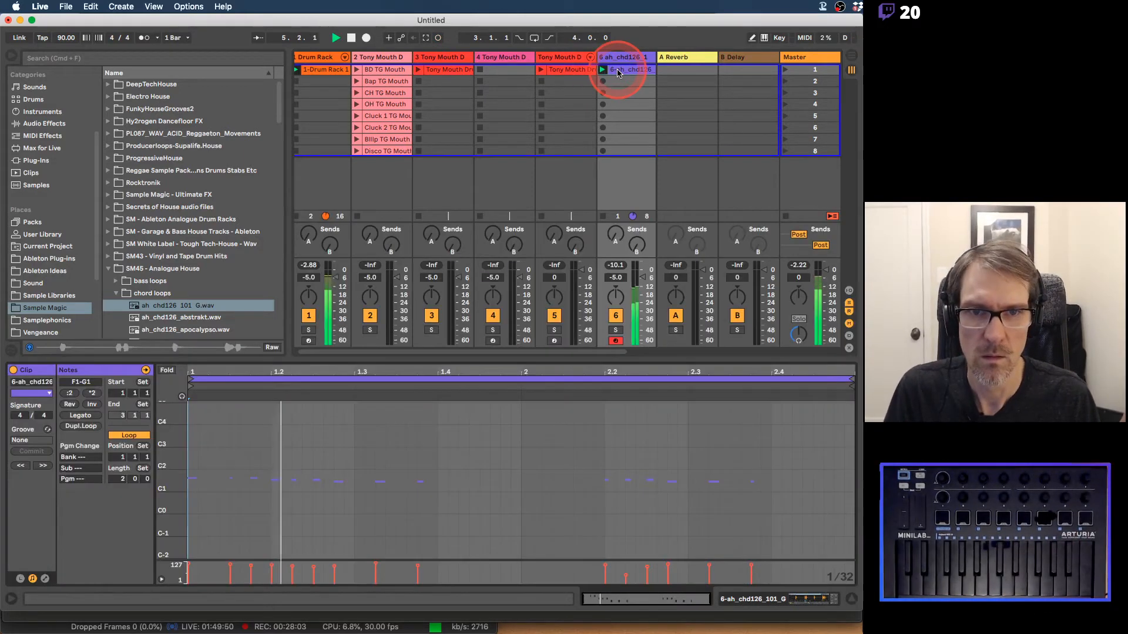
{"action": "left_click", "coordinate": [618, 71]}
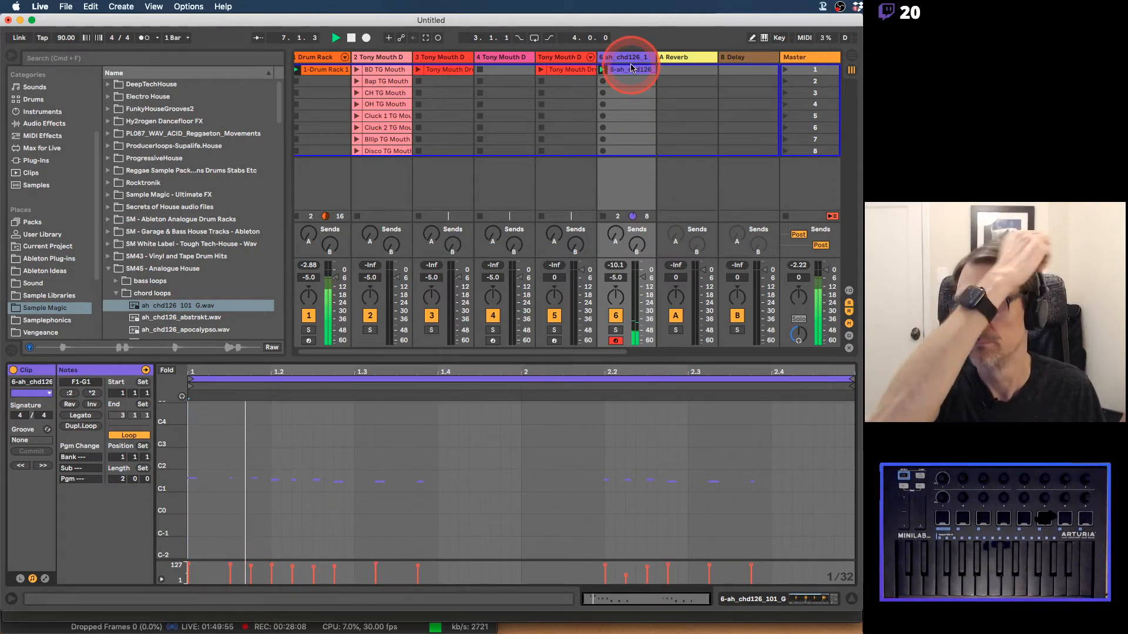
Step: Delete tracks 2 through 5, between the Drum Rack and the chord loop track
{"action": "left_click", "coordinate": [578, 57]}
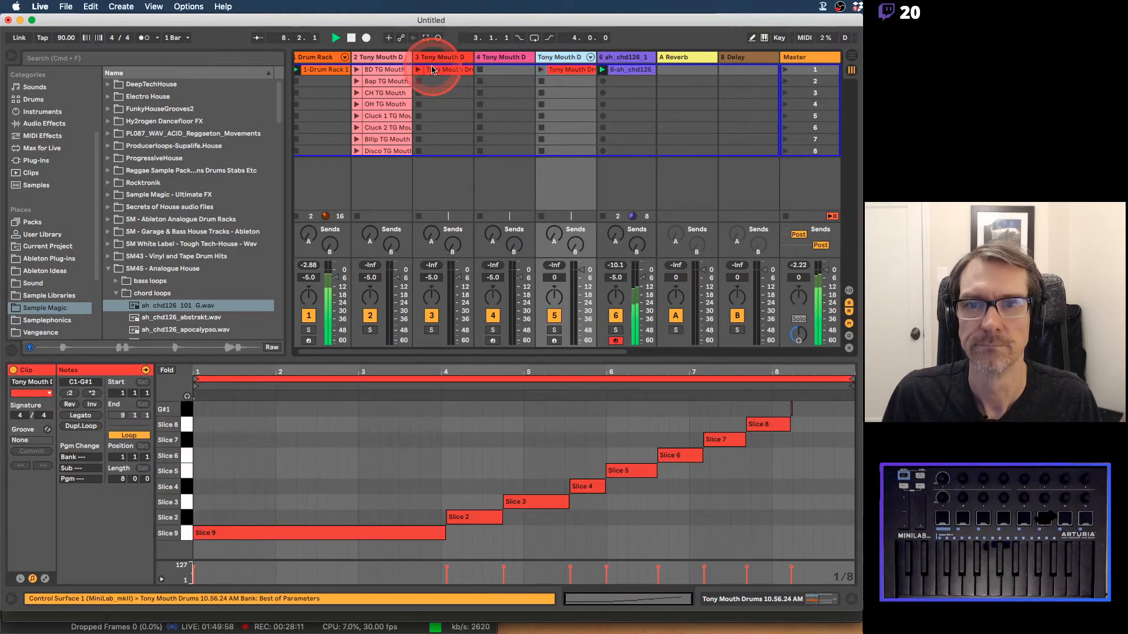
{"action": "left_click", "coordinate": [403, 57], "text": "shift"}
{"action": "key", "text": "Delete"}
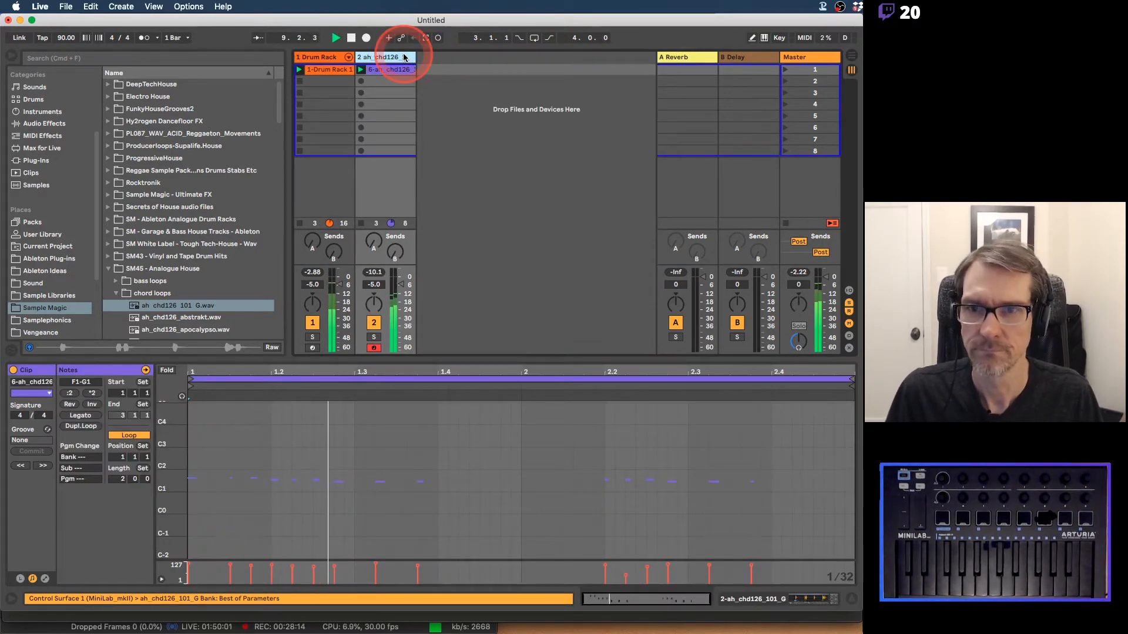
Step: Insert a MIDI track after the chord loop track and open the percussion loops folder of SM45 - Analogue House
{"action": "key", "text": "super+shift+t"}
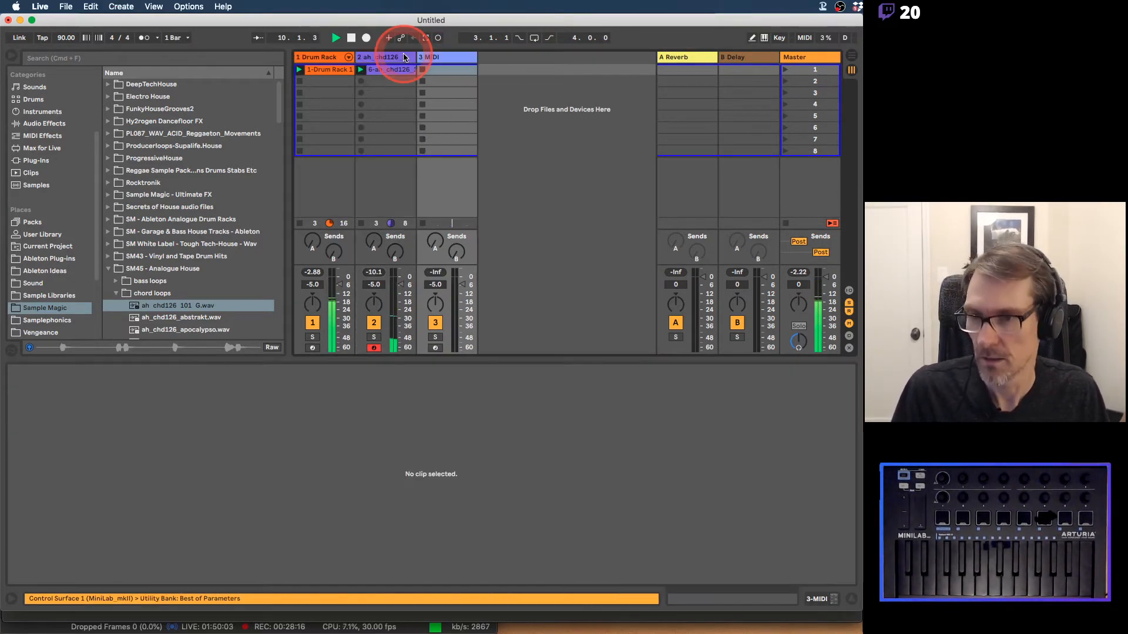
{"action": "key", "text": "space"}
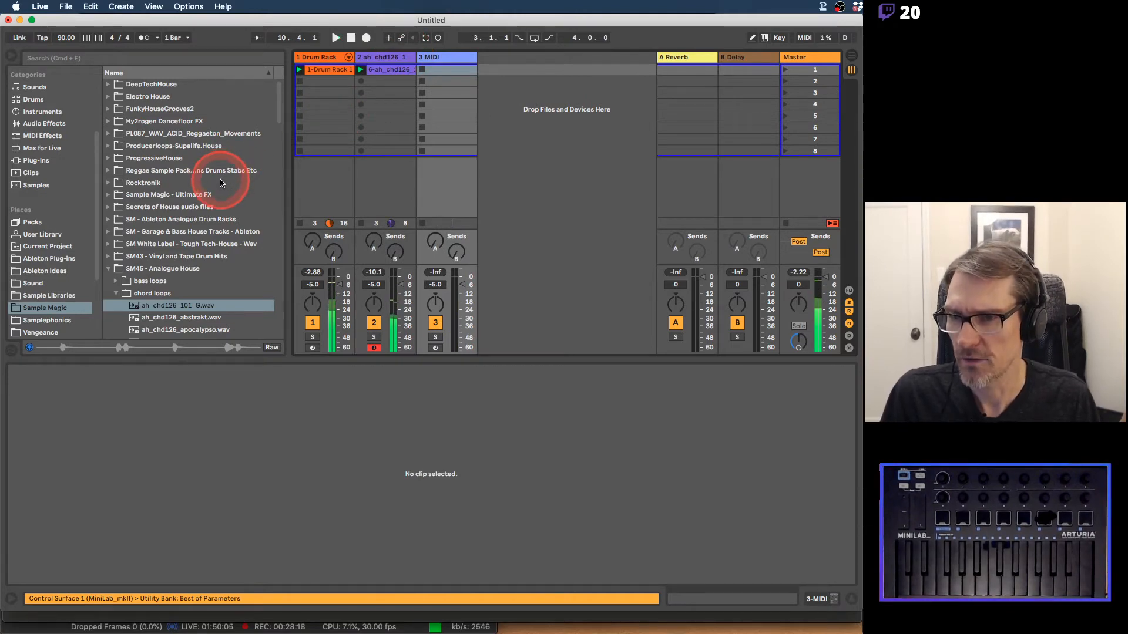
{"action": "scroll", "coordinate": [222, 178], "scroll_direction": "down", "scroll_amount": 5}
{"action": "scroll", "coordinate": [214, 178], "scroll_direction": "up", "scroll_amount": 1}
{"action": "left_click", "coordinate": [116, 172]}
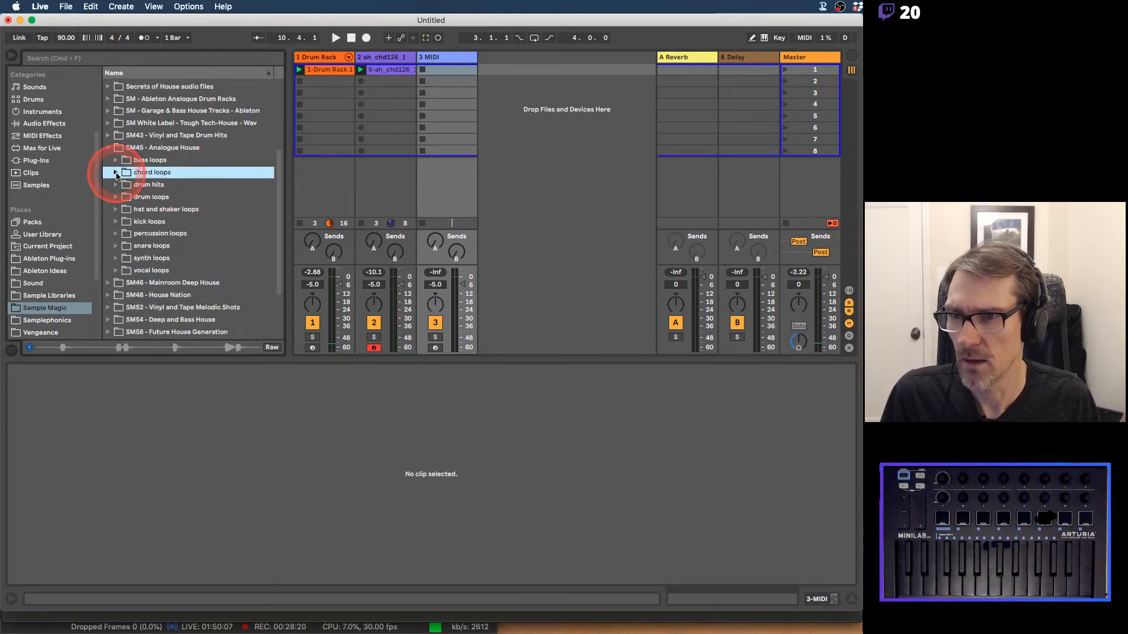
{"action": "left_click", "coordinate": [116, 233]}
{"action": "scroll", "coordinate": [213, 249], "scroll_direction": "down", "scroll_amount": 5}
Step: Audition the percussion loops from ah_perc126_click.wav down to ah_perc126_fellow.wav, returning to ah_perc126_elektroid.wav
{"action": "left_click", "coordinate": [200, 224]}
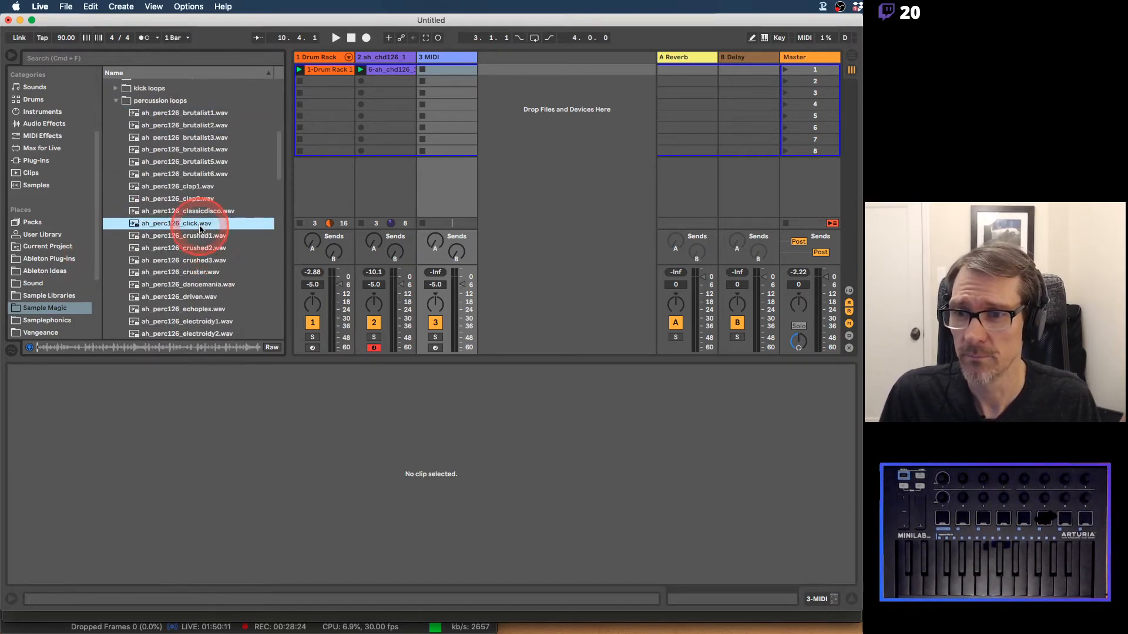
{"action": "left_click", "coordinate": [189, 237]}
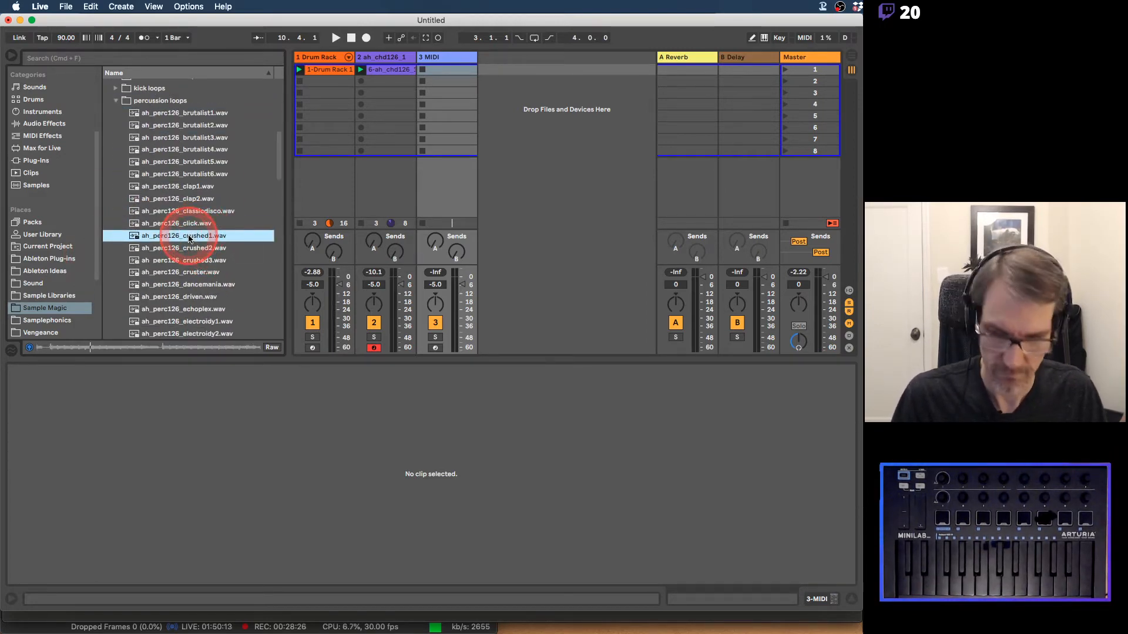
{"action": "key", "text": "Down"}
{"action": "key", "text": "Down"}
{"action": "key", "text": "Down"}
{"action": "key", "text": "Down"}
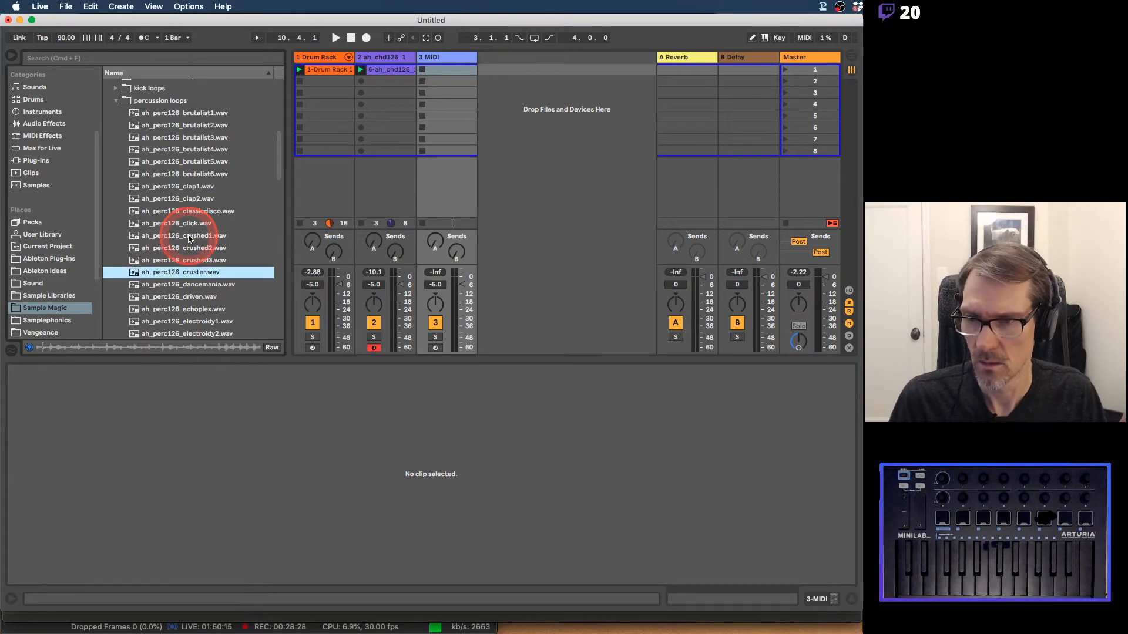
{"action": "scroll", "coordinate": [189, 238], "scroll_direction": "down", "scroll_amount": 3}
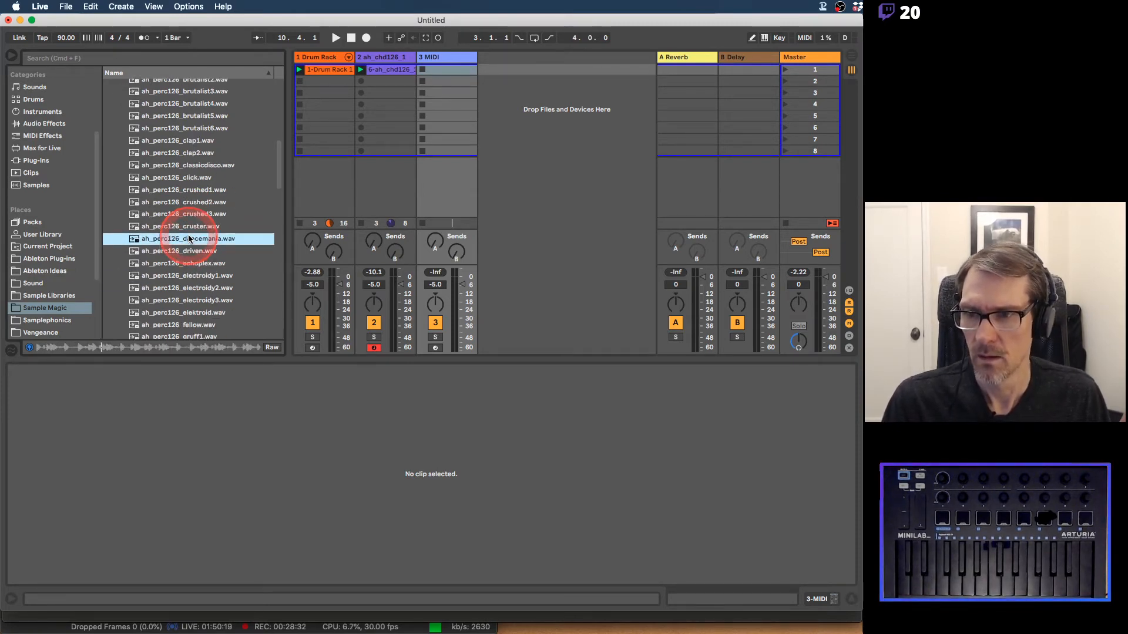
{"action": "key", "text": "Down"}
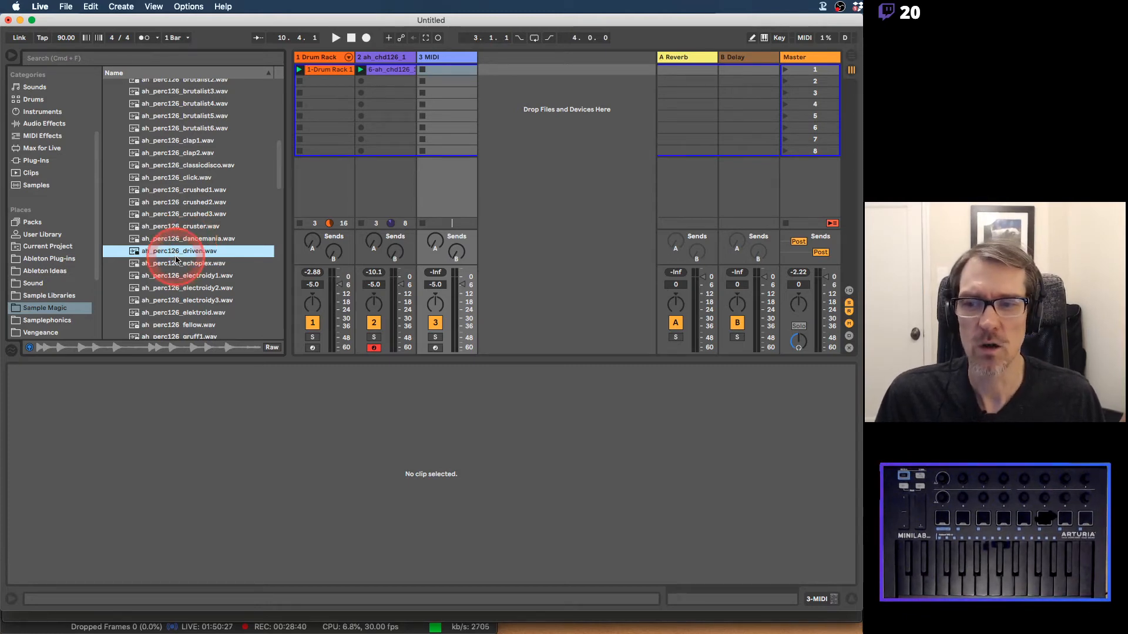
{"action": "left_click", "coordinate": [174, 263]}
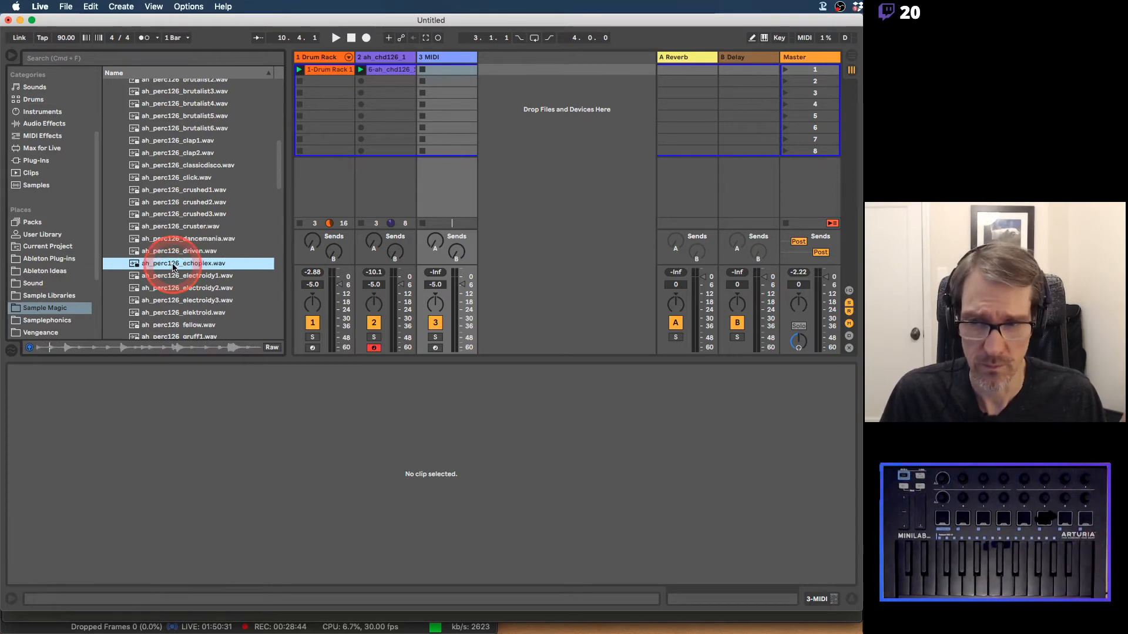
{"action": "key", "text": "Down"}
{"action": "key", "text": "Down"}
{"action": "key", "text": "Down"}
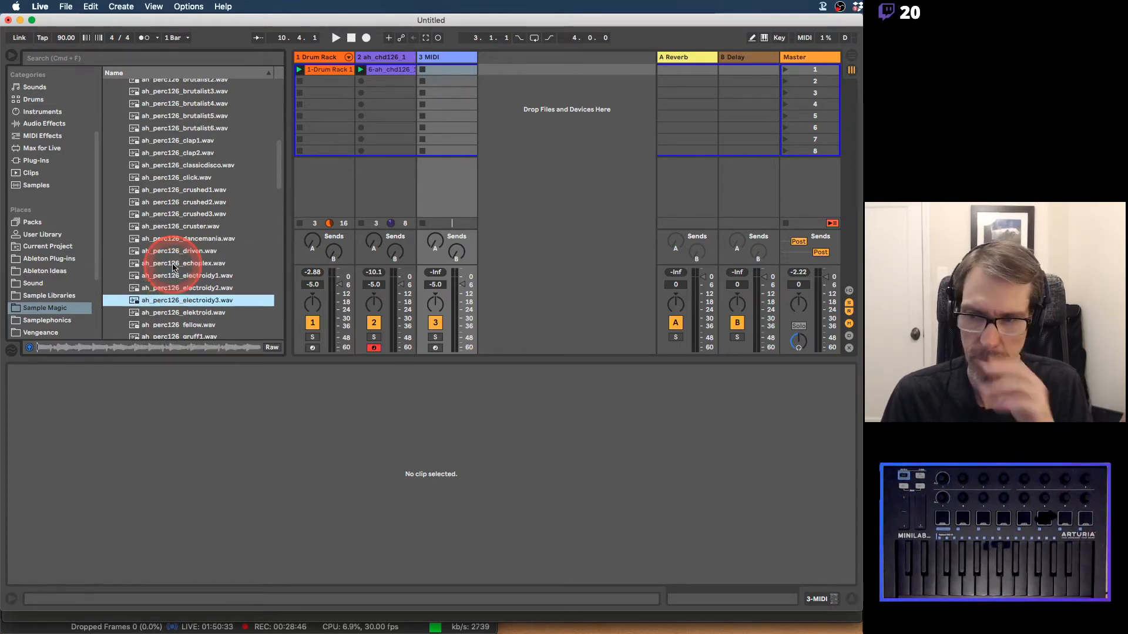
{"action": "key", "text": "Down"}
{"action": "key", "text": "Down"}
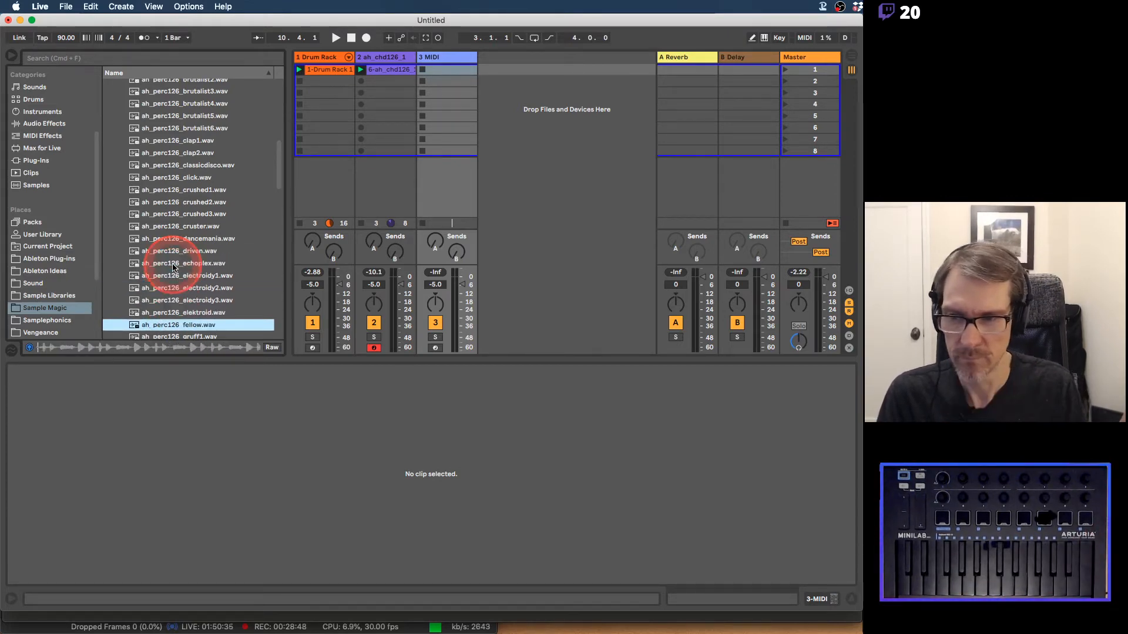
{"action": "key", "text": "Up"}
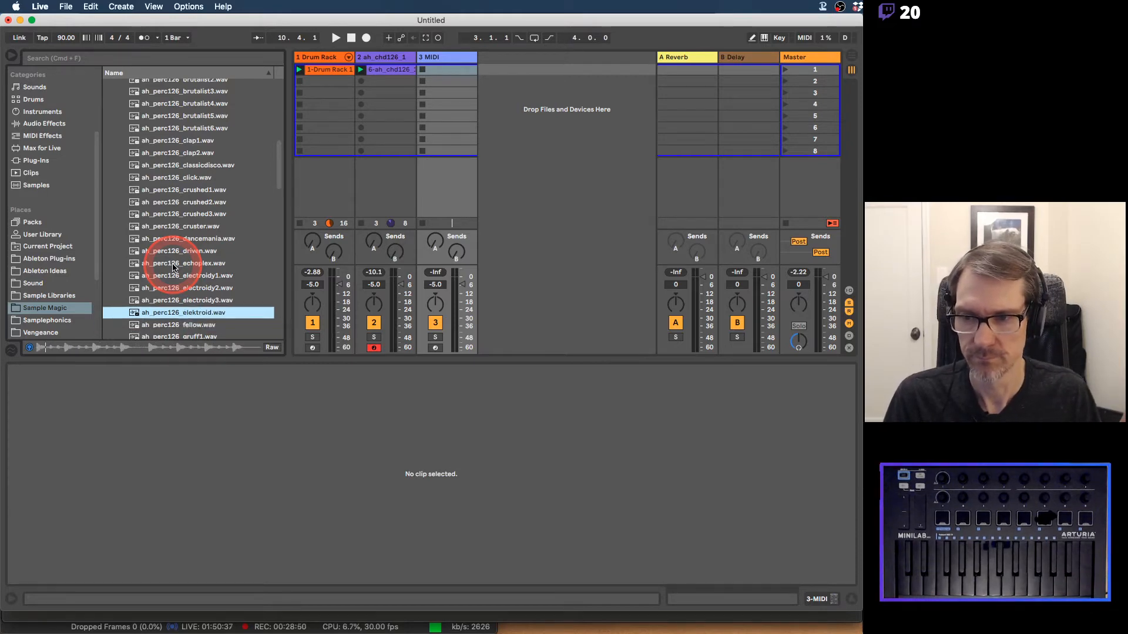
Step: Load ah_perc126_elektroid.wav into a Simpler in Slice mode on the new MIDI track and arm that track
{"action": "left_click_drag", "start_coordinate": [173, 315], "coordinate": [328, 159]}
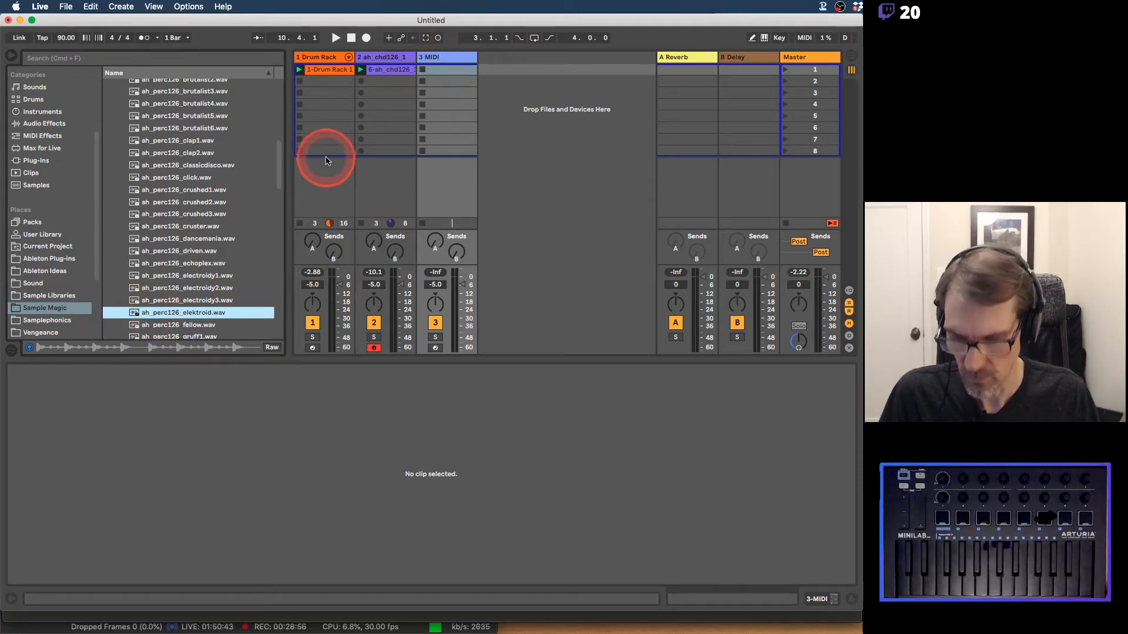
{"action": "key", "text": "shift+Tab"}
{"action": "left_click_drag", "start_coordinate": [166, 314], "coordinate": [37, 514]}
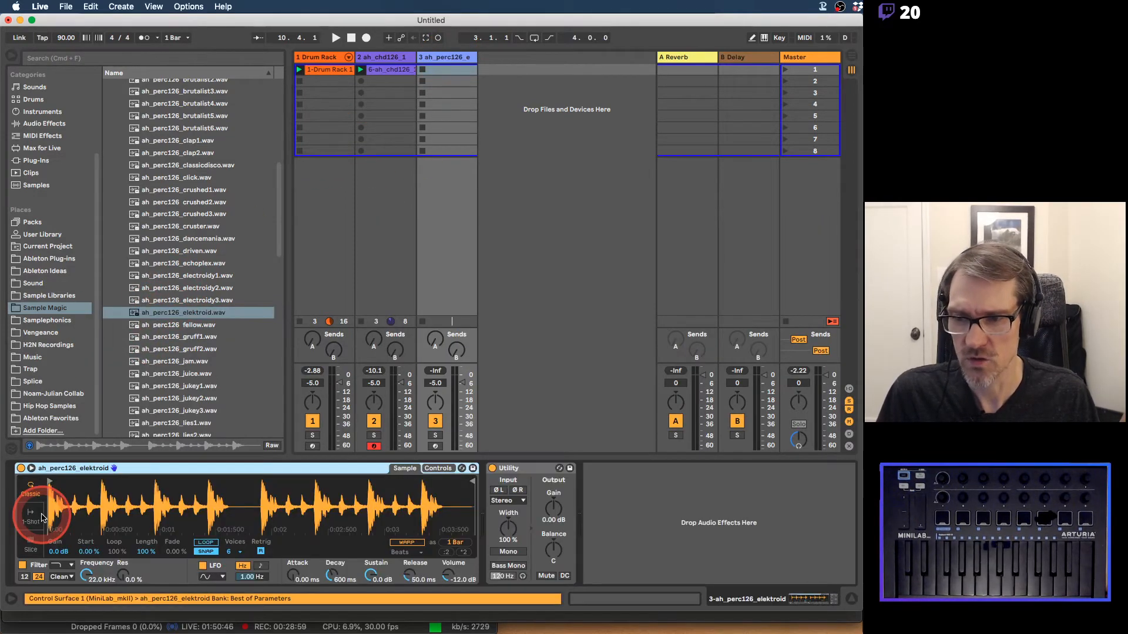
{"action": "left_click", "coordinate": [31, 545]}
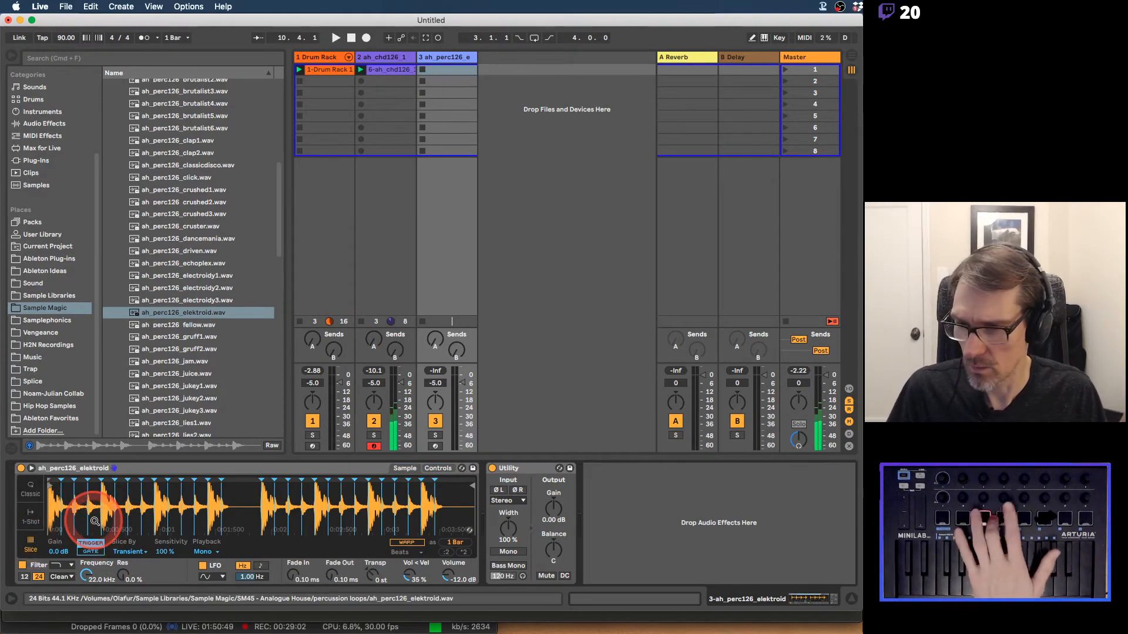
{"action": "left_click", "coordinate": [436, 445]}
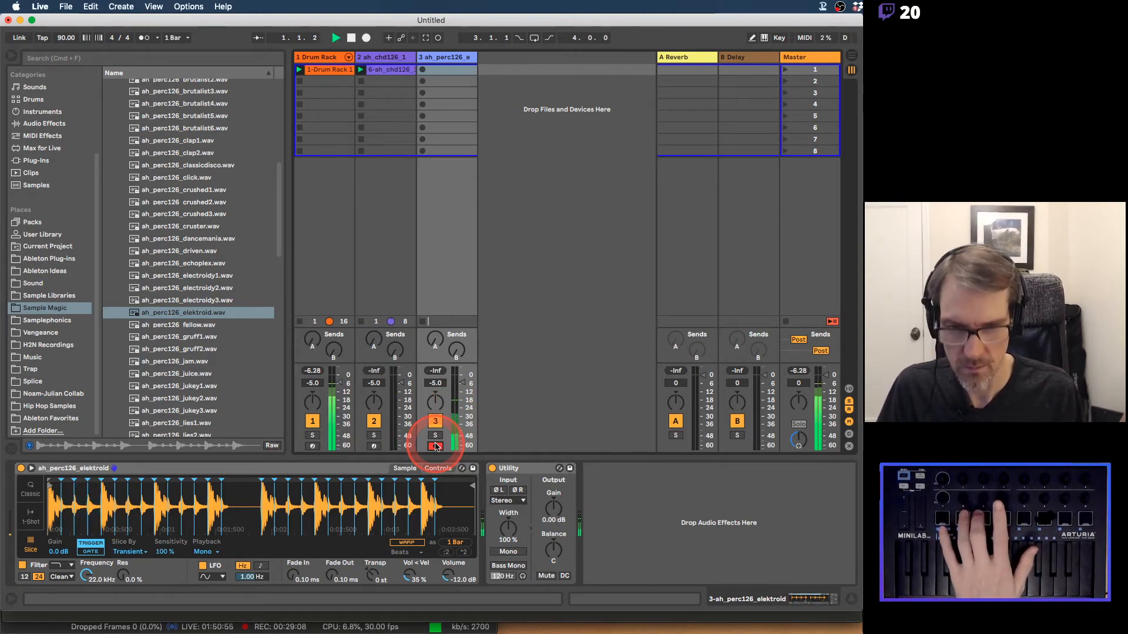
Step: Record a MIDI clip of the elektroid slices in track 3's first slot and set the track's volume to -13.0 dB
{"action": "left_click", "coordinate": [424, 73]}
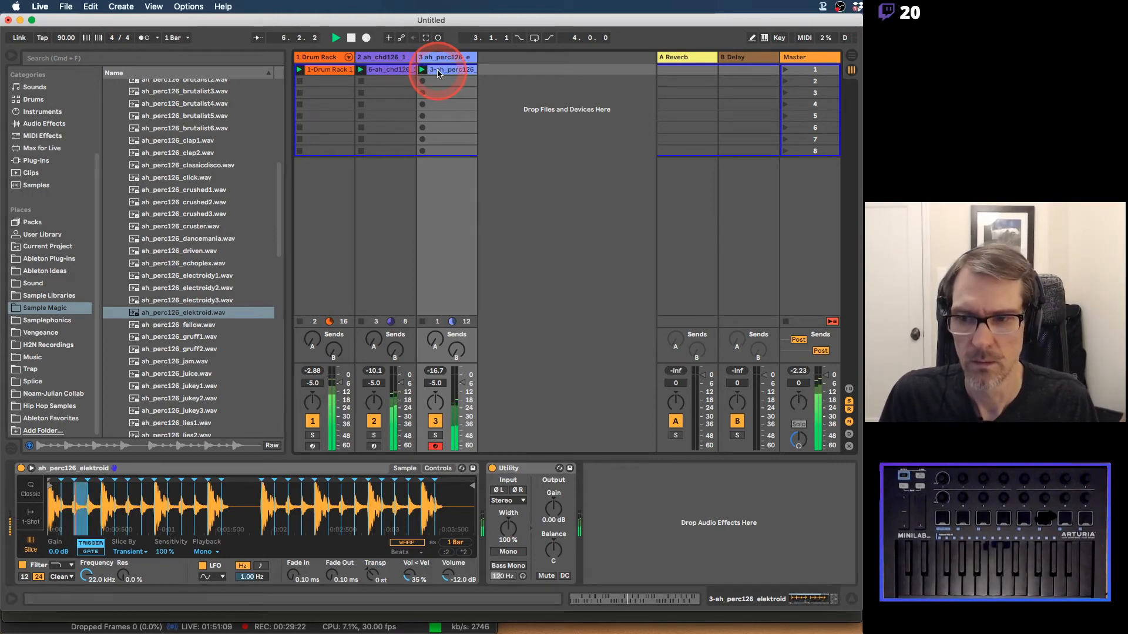
{"action": "left_click_drag", "start_coordinate": [461, 381], "coordinate": [462, 391]}
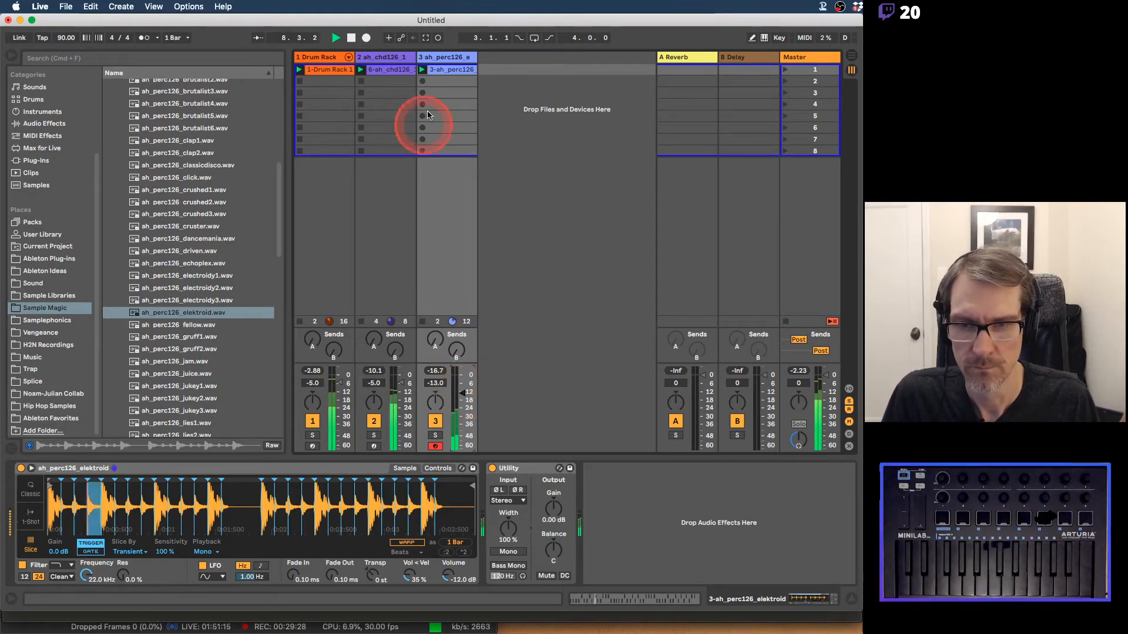
Step: Open the recorded elektroid clip and set its loop length to 2 bars
{"action": "left_click", "coordinate": [446, 84]}
{"action": "left_click", "coordinate": [117, 479]}
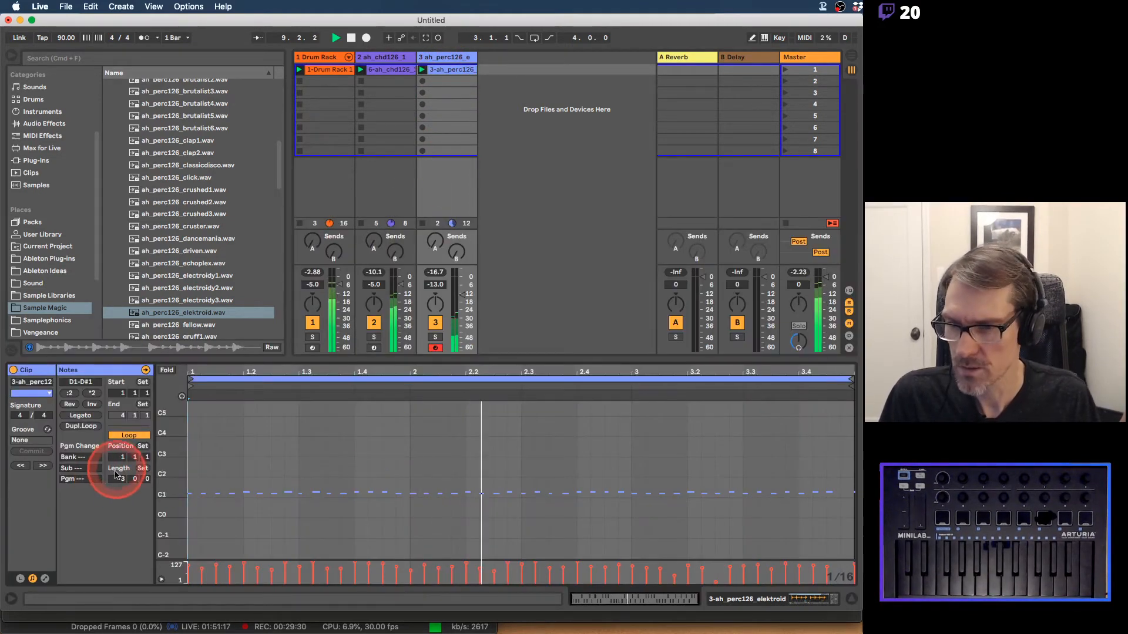
{"action": "type", "text": "2"}
{"action": "key", "text": "Return"}
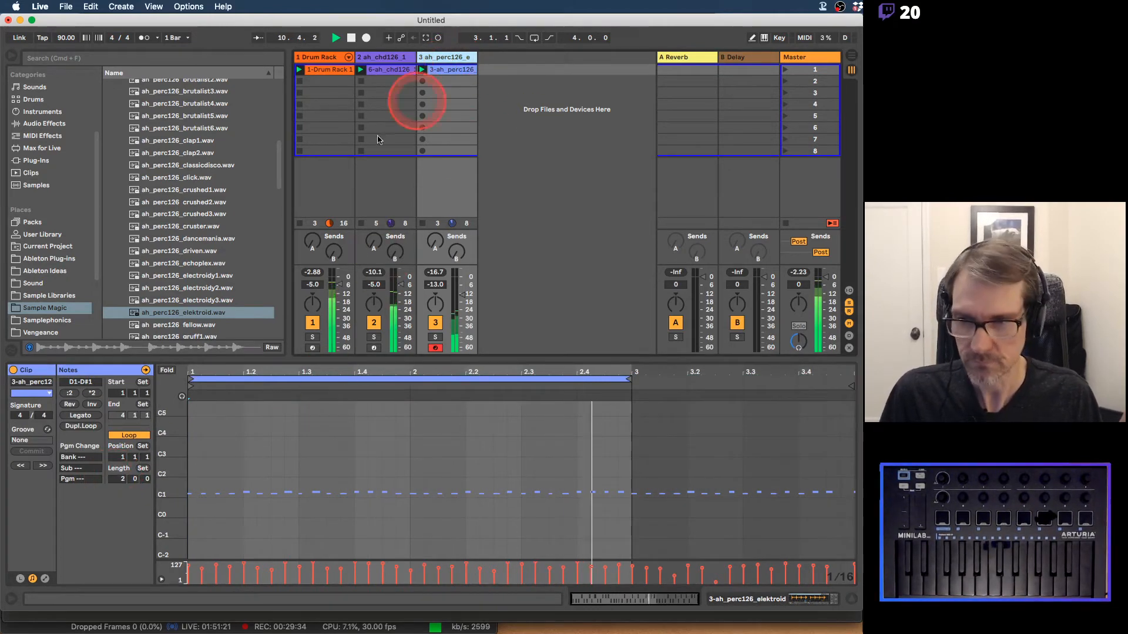
Step: Audition ah_perc126_driven.wav, ah_perc126_dancemania.wav and ah_perc126_echoplex.wav, ending back on ah_perc126_driven.wav
{"action": "left_click", "coordinate": [179, 253]}
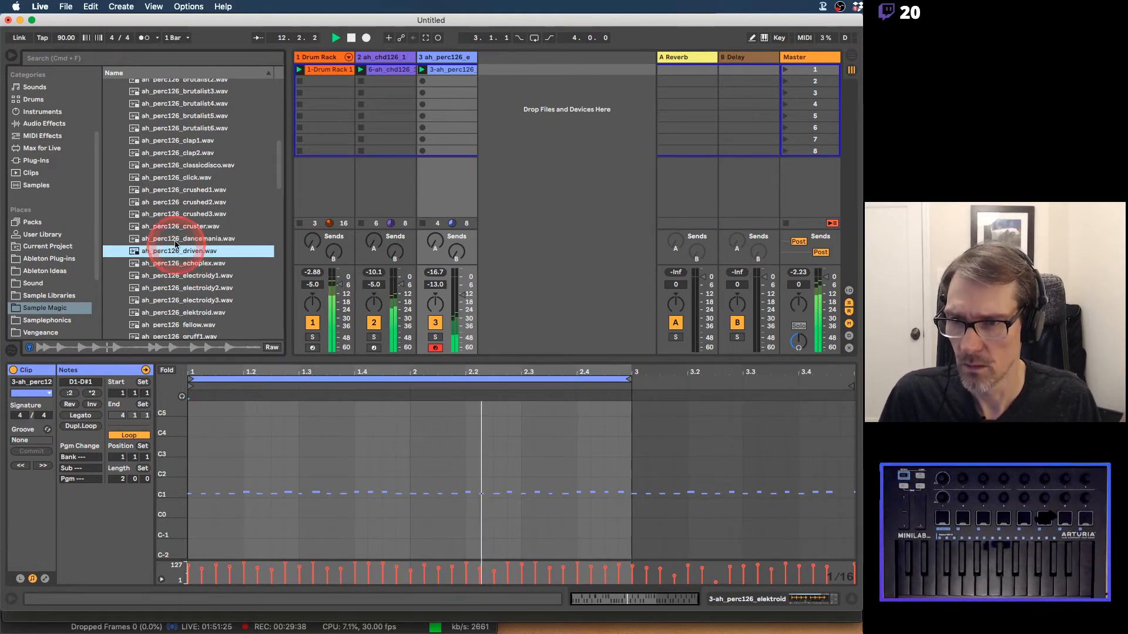
{"action": "left_click", "coordinate": [174, 239]}
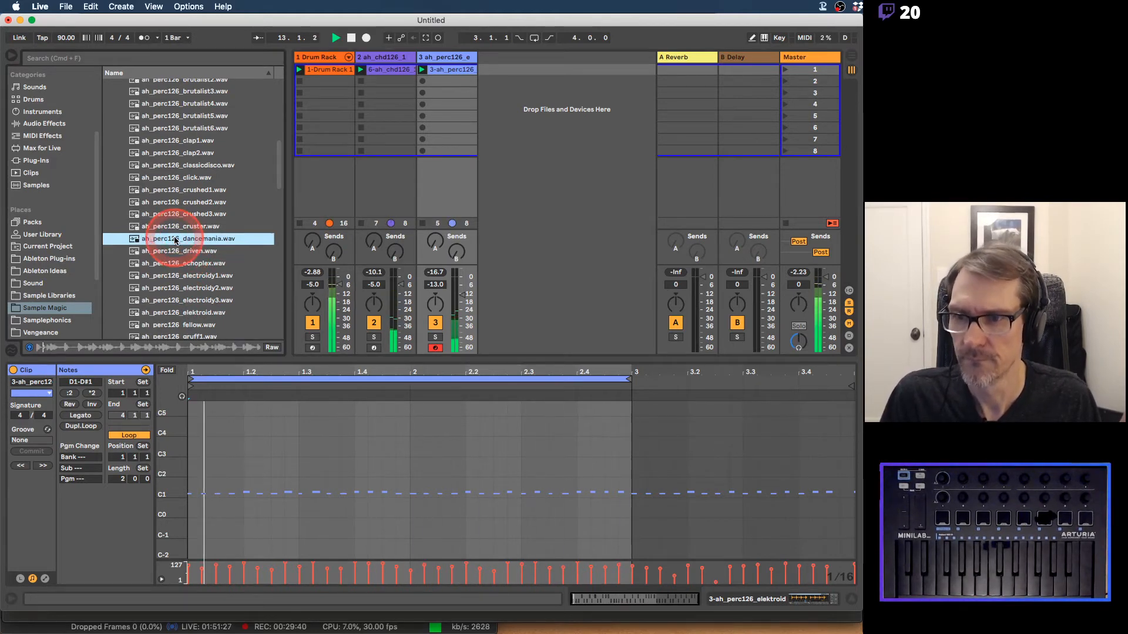
{"action": "left_click", "coordinate": [169, 265]}
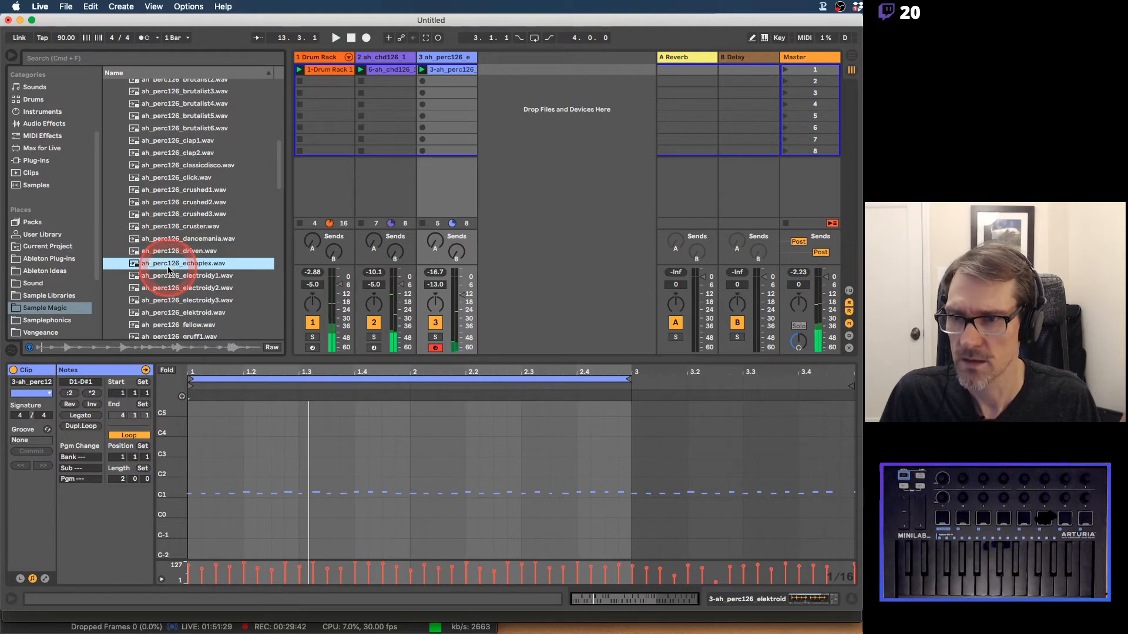
{"action": "left_click", "coordinate": [166, 252]}
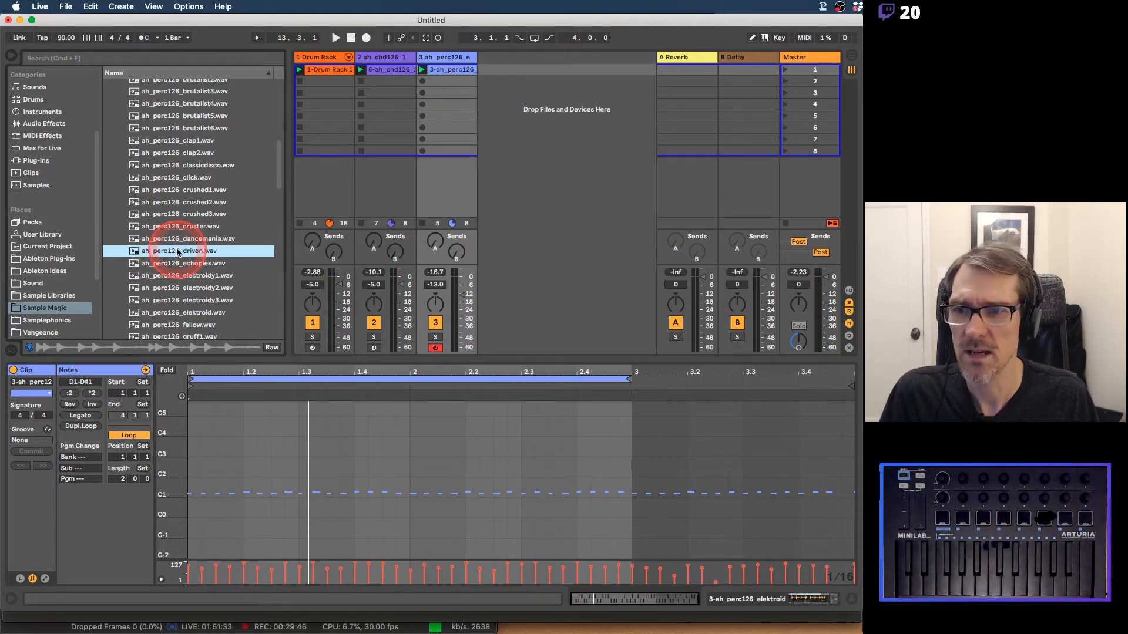
Step: Insert a new MIDI track after the elektroid percussion track
{"action": "left_click", "coordinate": [465, 62]}
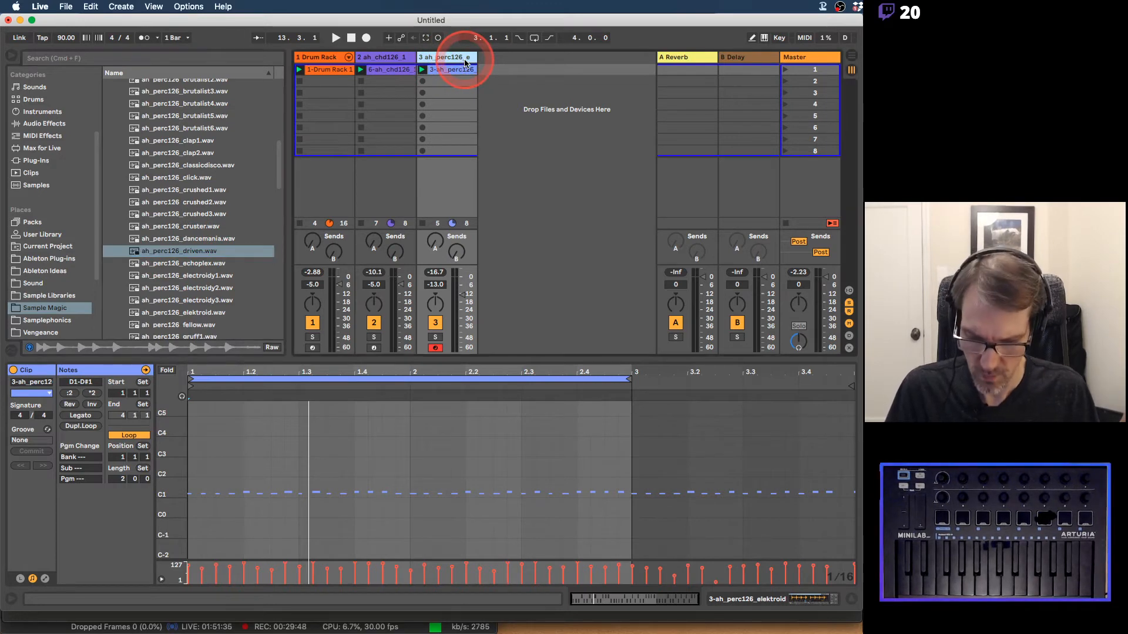
{"action": "key", "text": "super+shift+t"}
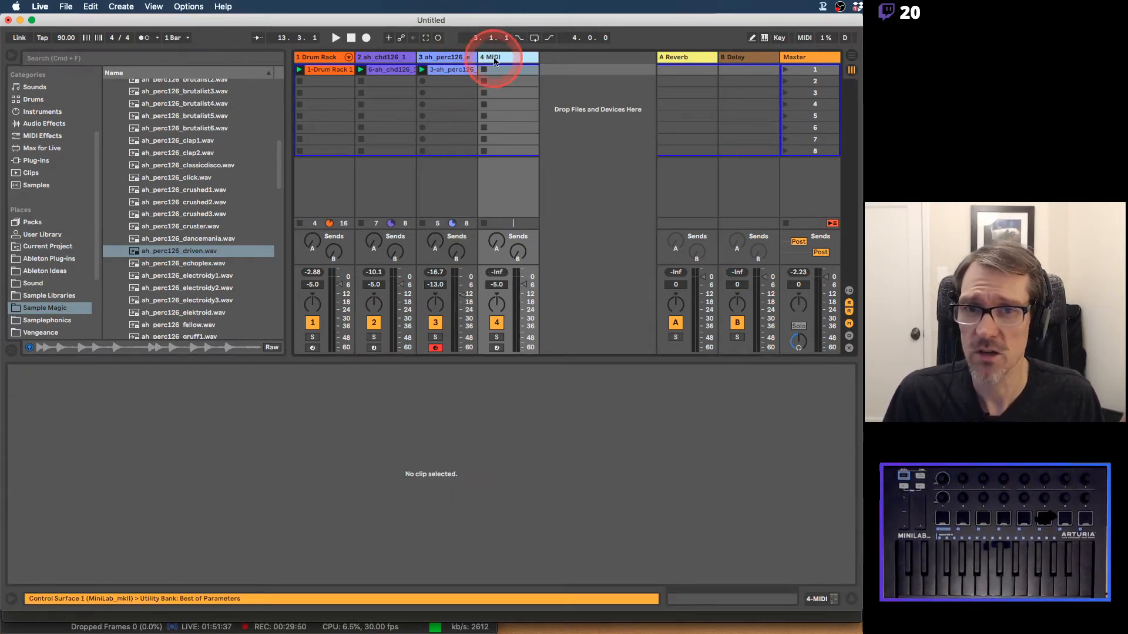
{"action": "left_click", "coordinate": [493, 62]}
{"action": "left_click_drag", "start_coordinate": [165, 252], "coordinate": [571, 71]}
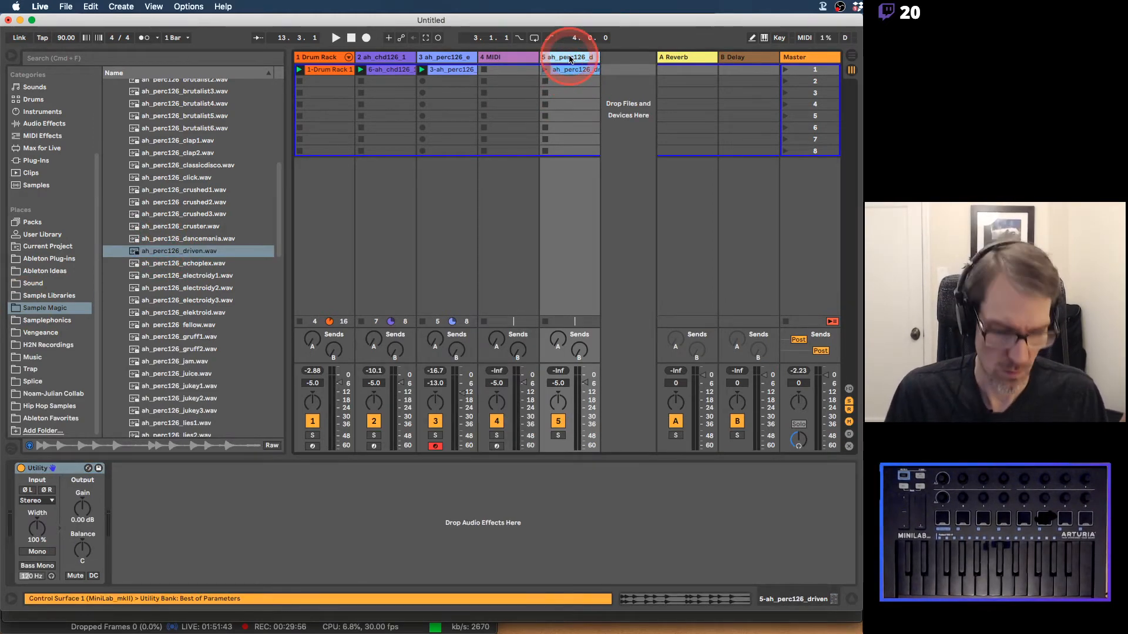
{"action": "key", "text": "Delete"}
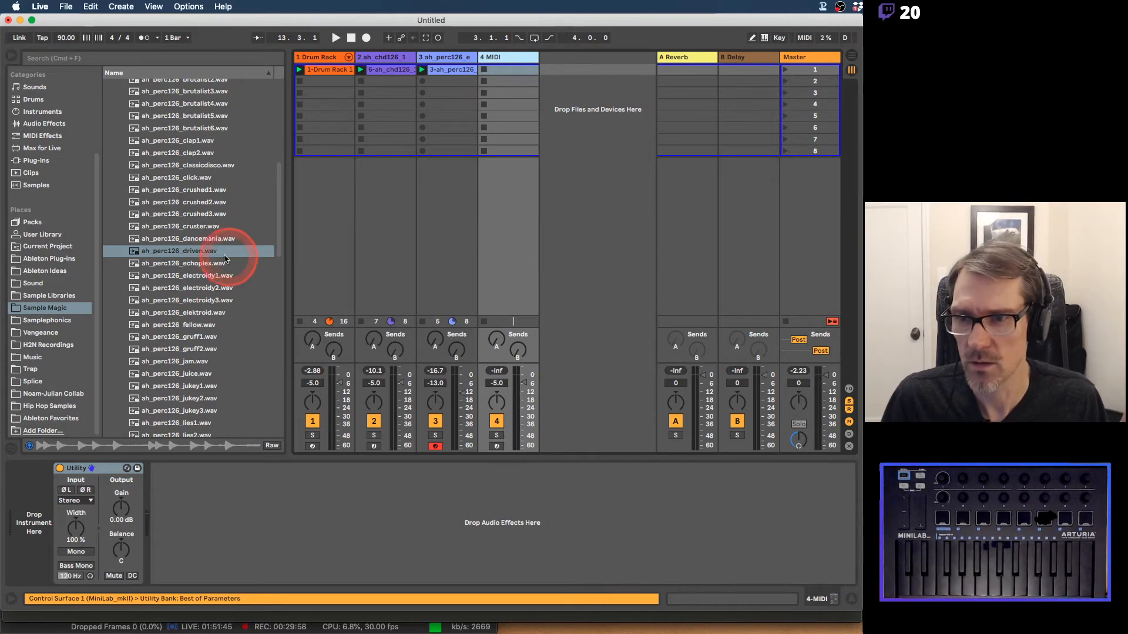
{"action": "left_click", "coordinate": [194, 255]}
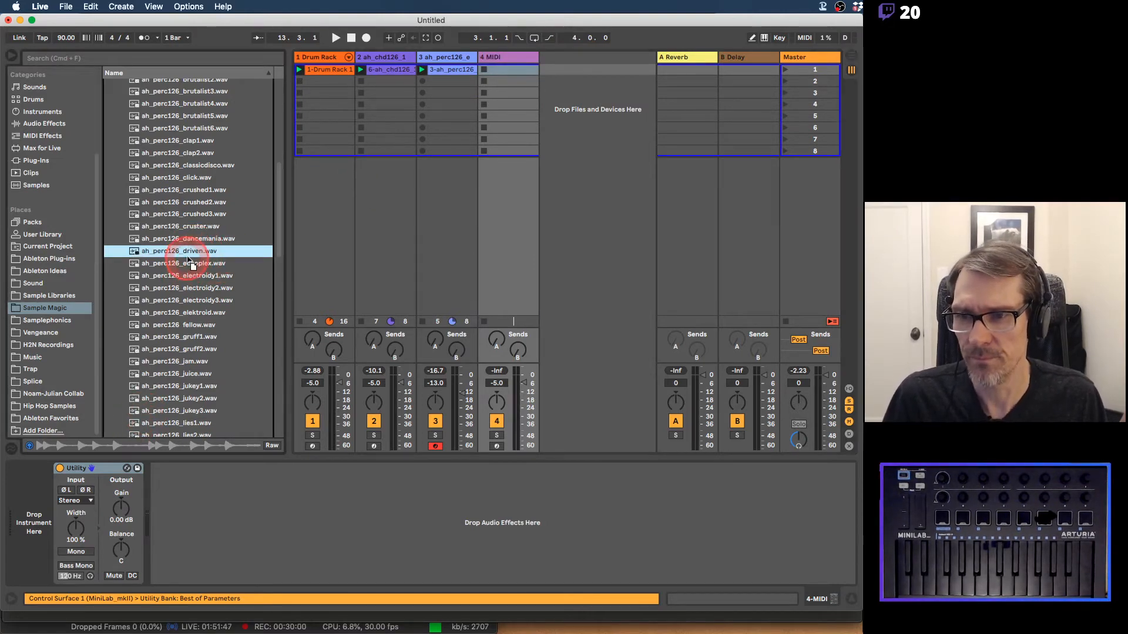
Step: Delete the Utility device from the new MIDI track
{"action": "left_click", "coordinate": [110, 470]}
{"action": "key", "text": "Delete"}
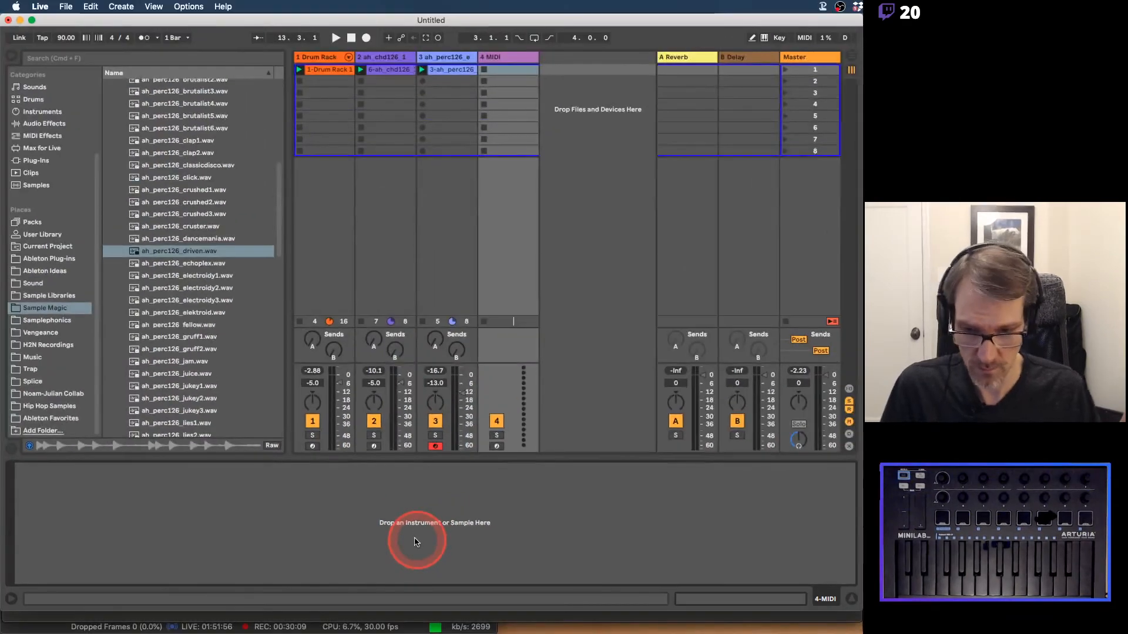
{"action": "key", "text": "super+Tab"}
{"action": "key", "text": "super+Tab"}
{"action": "key", "text": "super+Tab"}
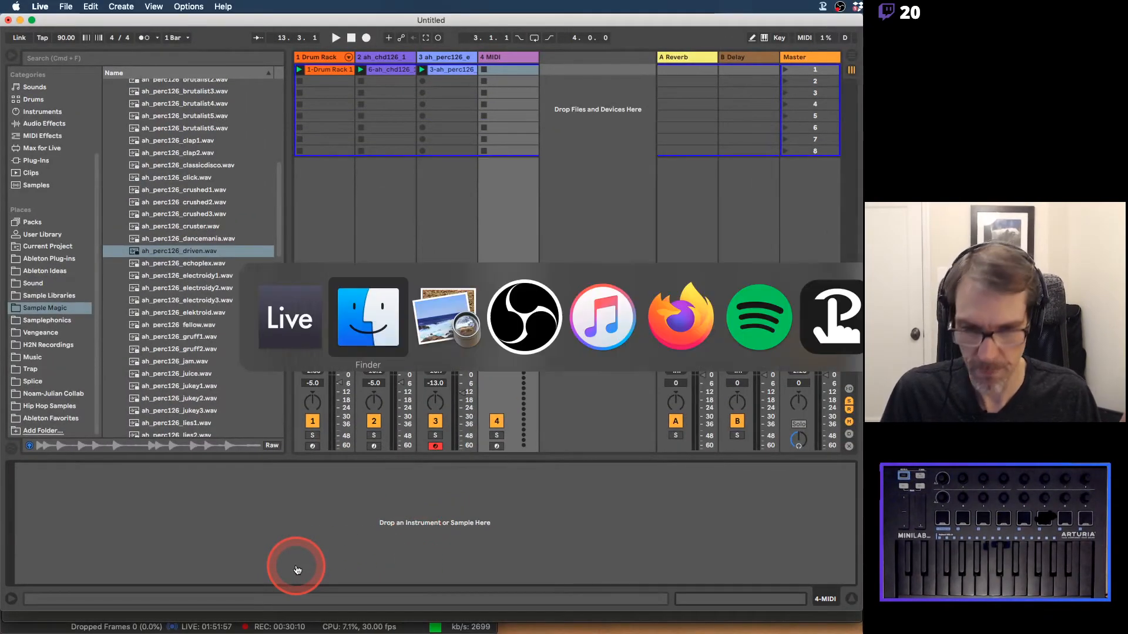
{"action": "key", "text": "super+Tab"}
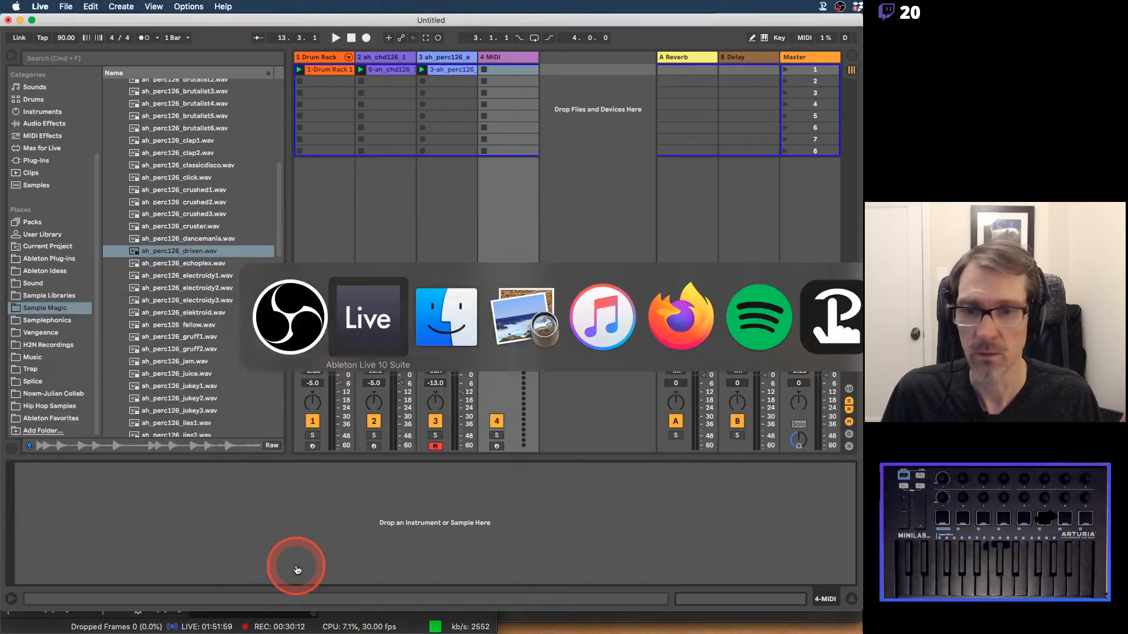
{"action": "key", "text": "super+Tab"}
{"action": "key", "text": "super+Tab"}
{"action": "key", "text": "super+Tab"}
{"action": "key", "text": "super+Tab"}
{"action": "key", "text": "super+Tab"}
{"action": "key", "text": "super+Tab"}
{"action": "key", "text": "super+Tab"}
{"action": "key", "text": "super+Tab"}
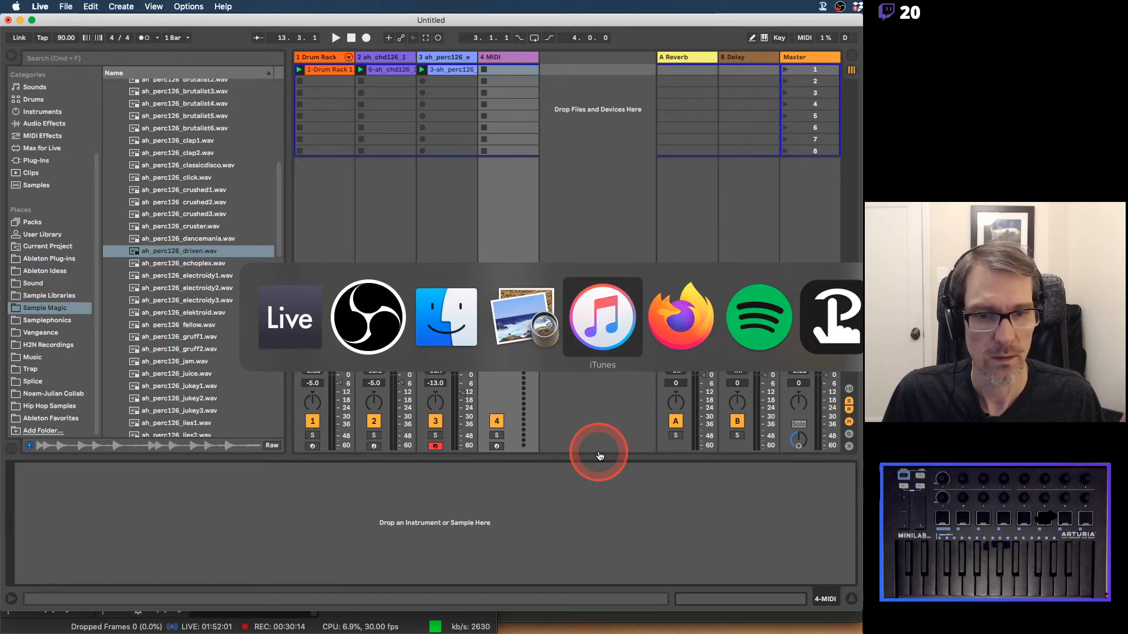
{"action": "key", "text": "super+Tab"}
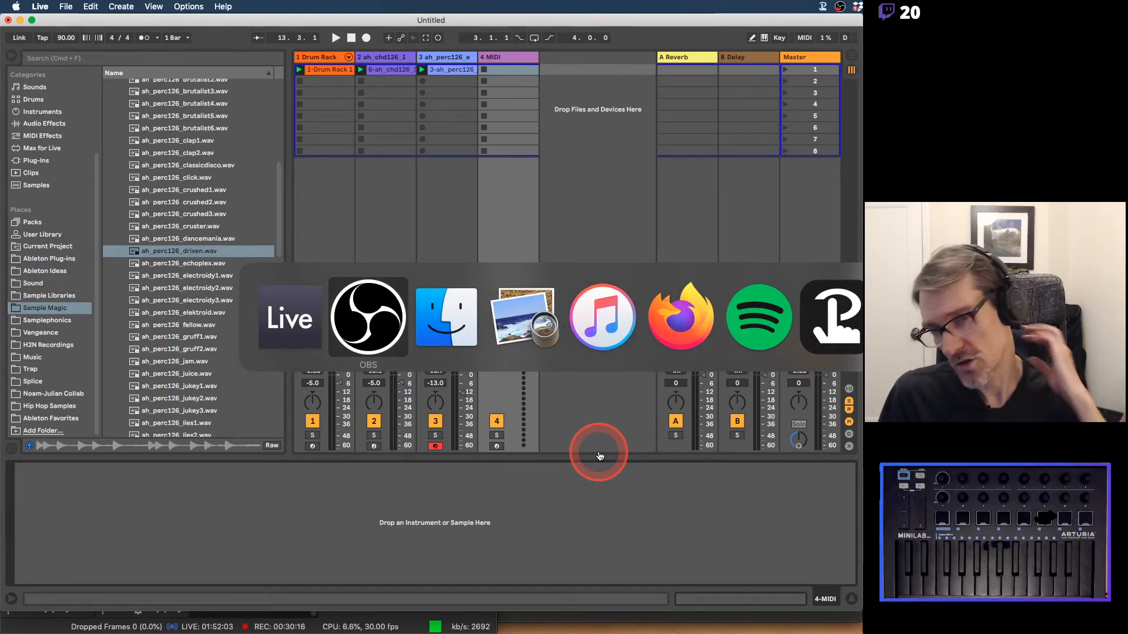
{"action": "left_click", "coordinate": [299, 329]}
Step: Load ah_perc126_driven.wav into a Simpler on the empty MIDI track and switch it to Slice mode
{"action": "left_click_drag", "start_coordinate": [190, 252], "coordinate": [145, 535]}
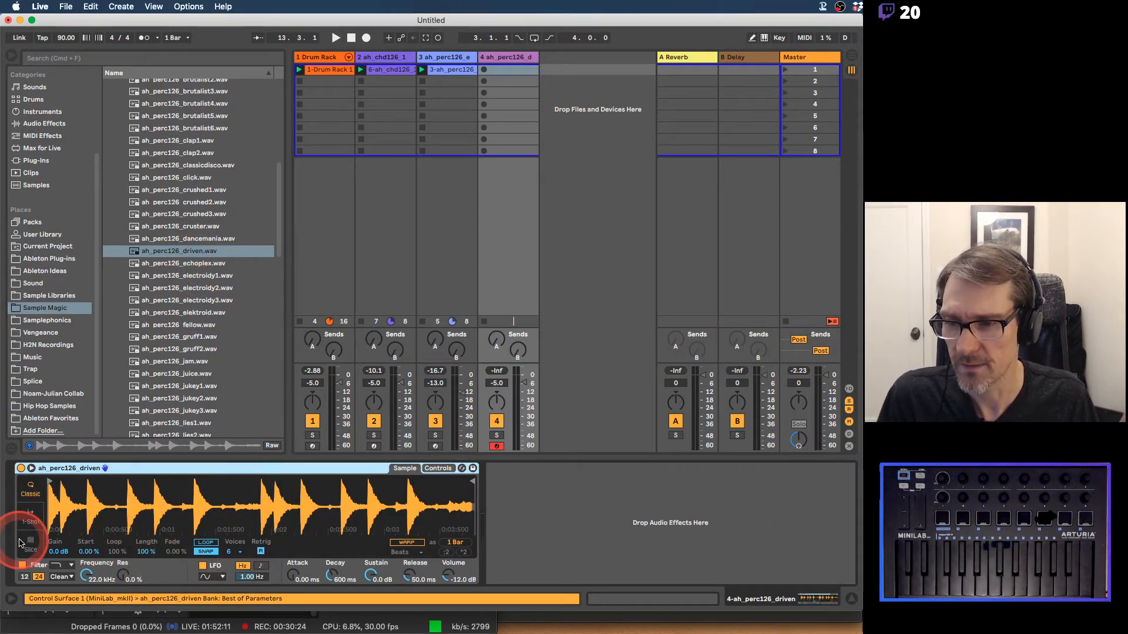
{"action": "left_click", "coordinate": [30, 544]}
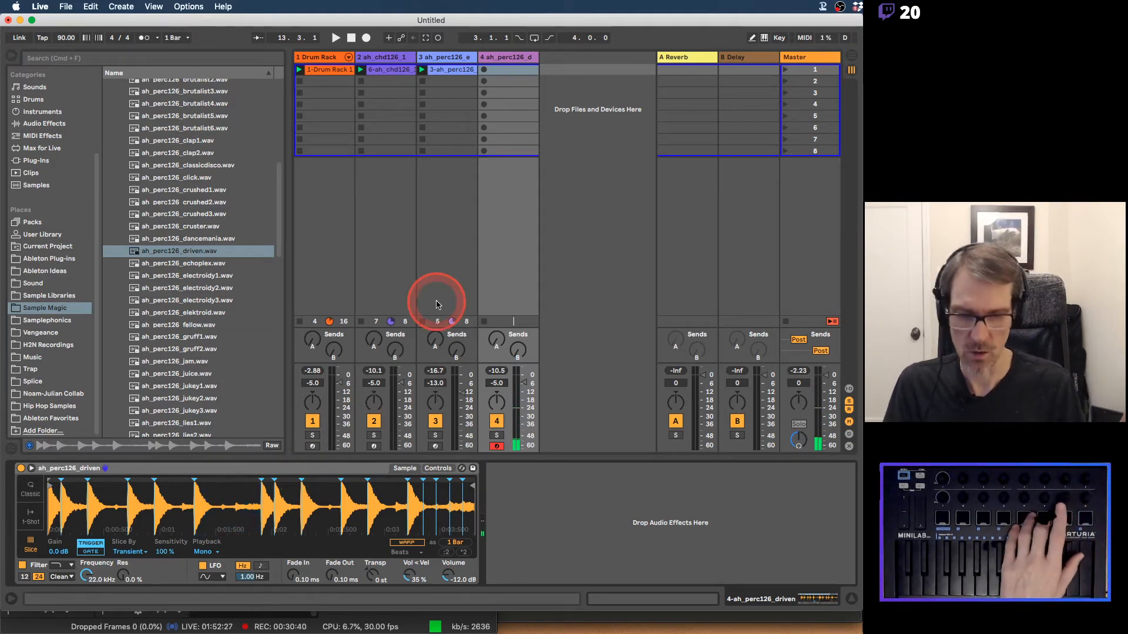
Step: Record a MIDI clip of the driven slices in track 4's first slot and set the track's volume to -13.5 dB
{"action": "key", "text": "space"}
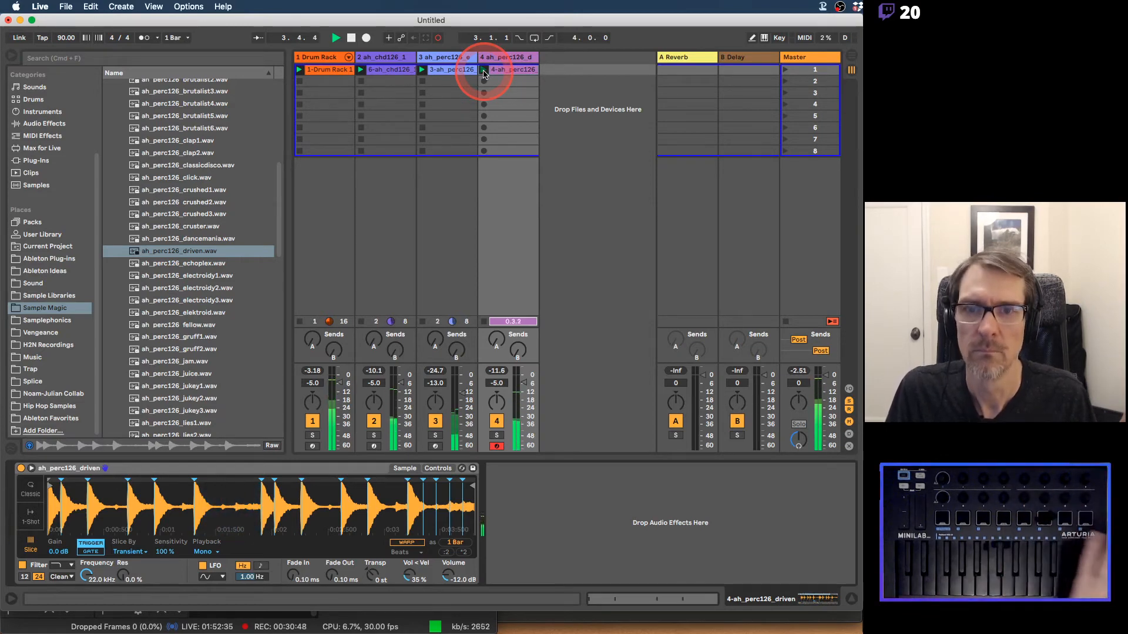
{"action": "left_click_drag", "start_coordinate": [523, 383], "coordinate": [523, 394]}
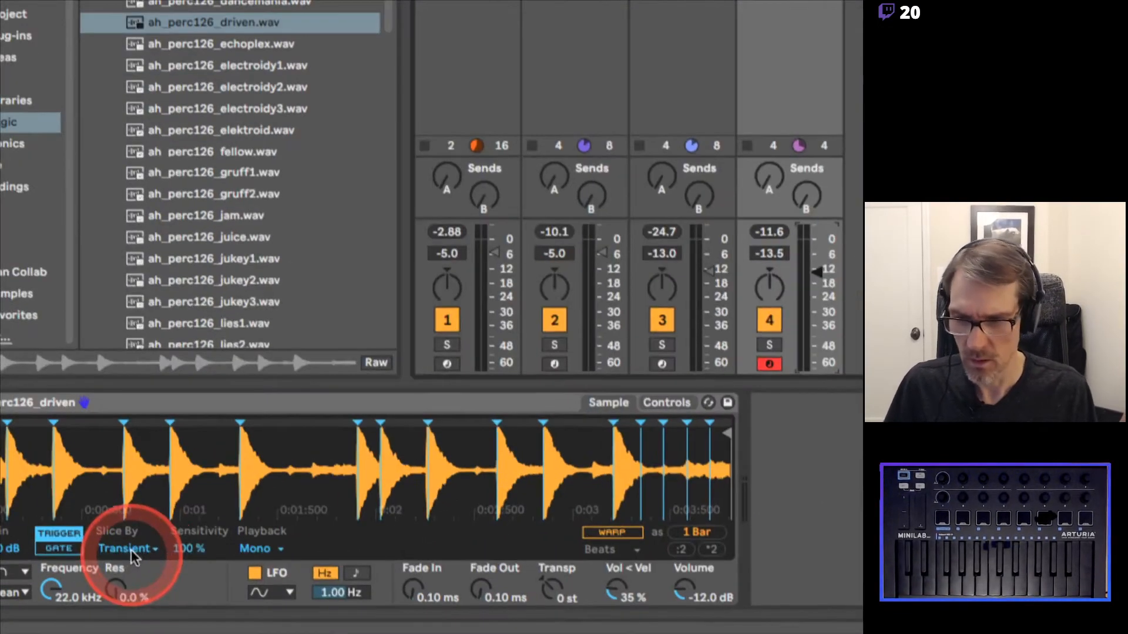
{"action": "left_click", "coordinate": [203, 551]}
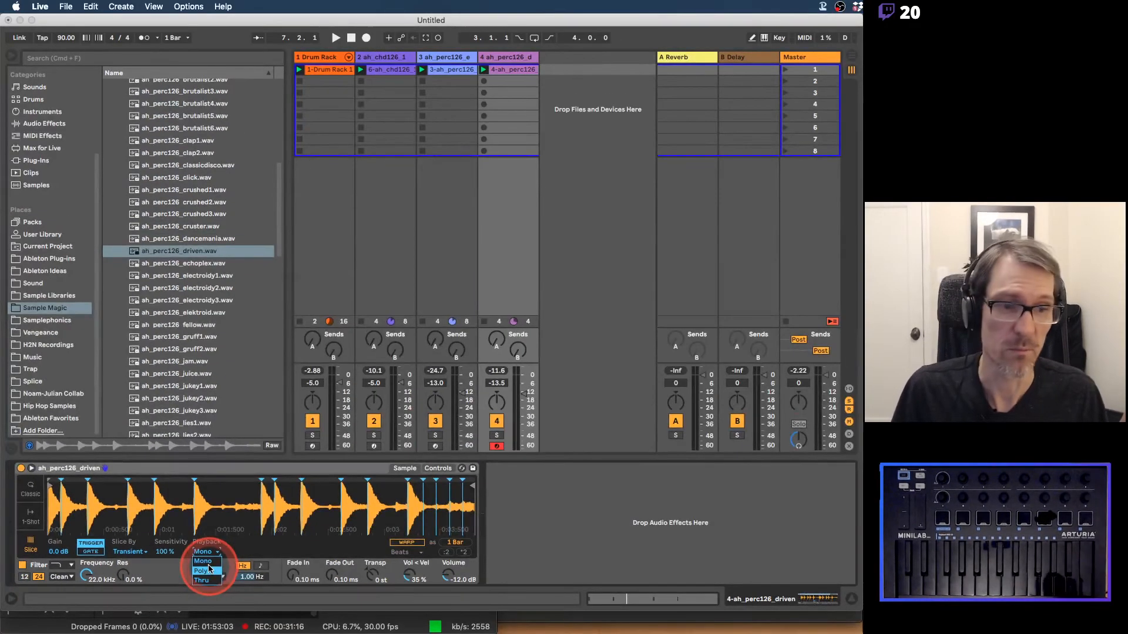
{"action": "left_click", "coordinate": [204, 560]}
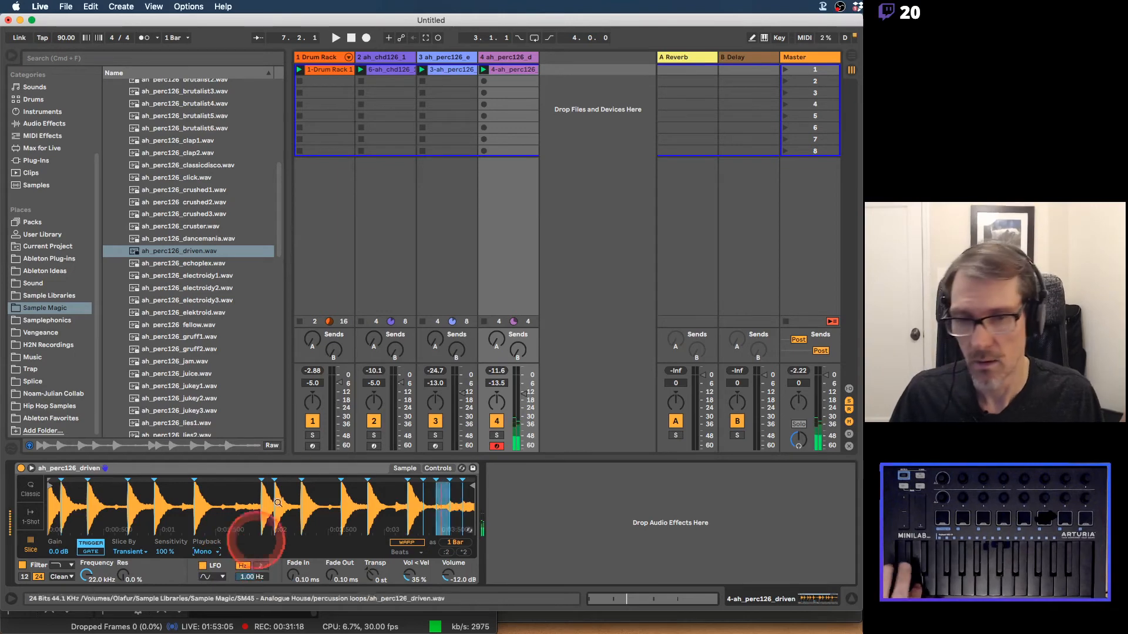
Step: Duplicate the ah_perc126_driven track and delete the copied clip from the duplicate
{"action": "left_click", "coordinate": [514, 60]}
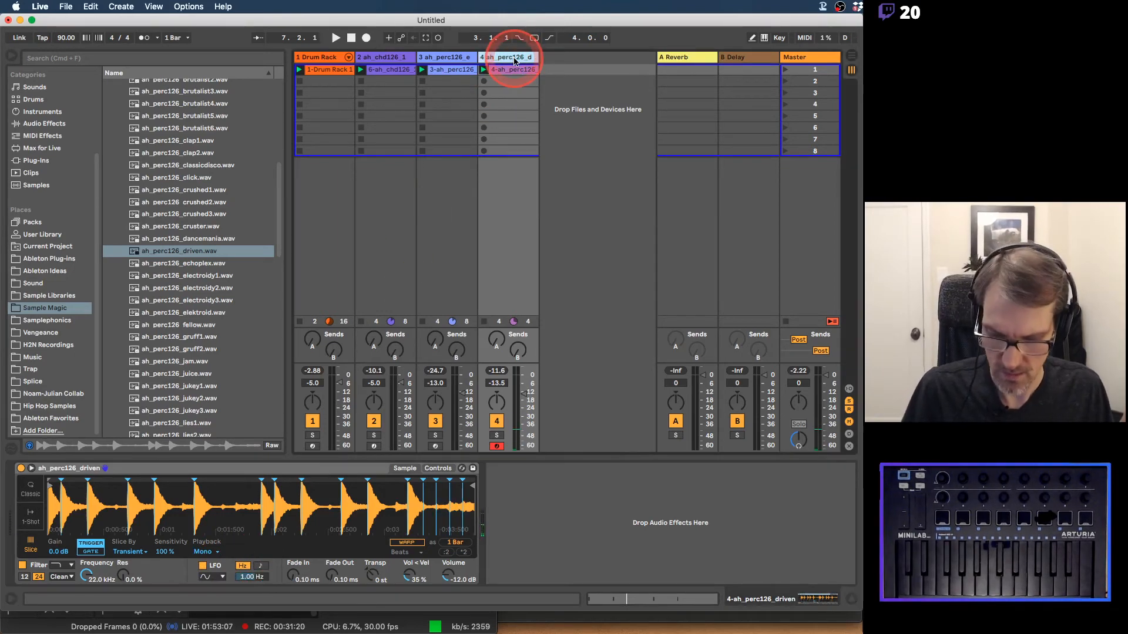
{"action": "key", "text": "super+d"}
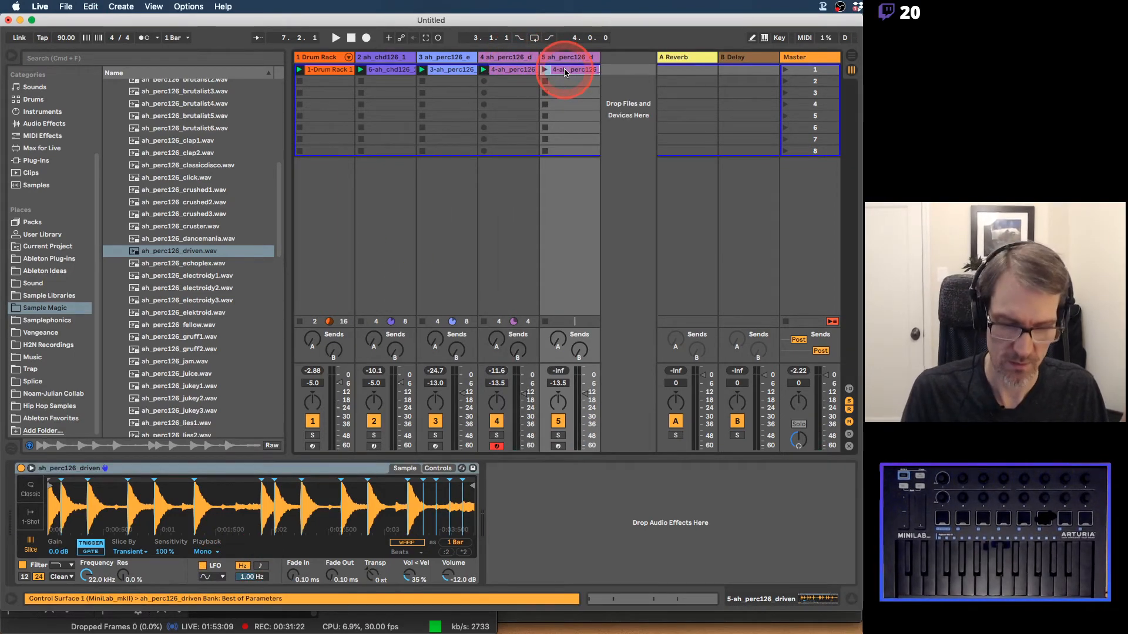
{"action": "key", "text": "Delete"}
Step: Set the duplicated track's volume to about -5.6 dB
{"action": "left_click", "coordinate": [541, 276]}
{"action": "left_click_drag", "start_coordinate": [583, 394], "coordinate": [583, 389]}
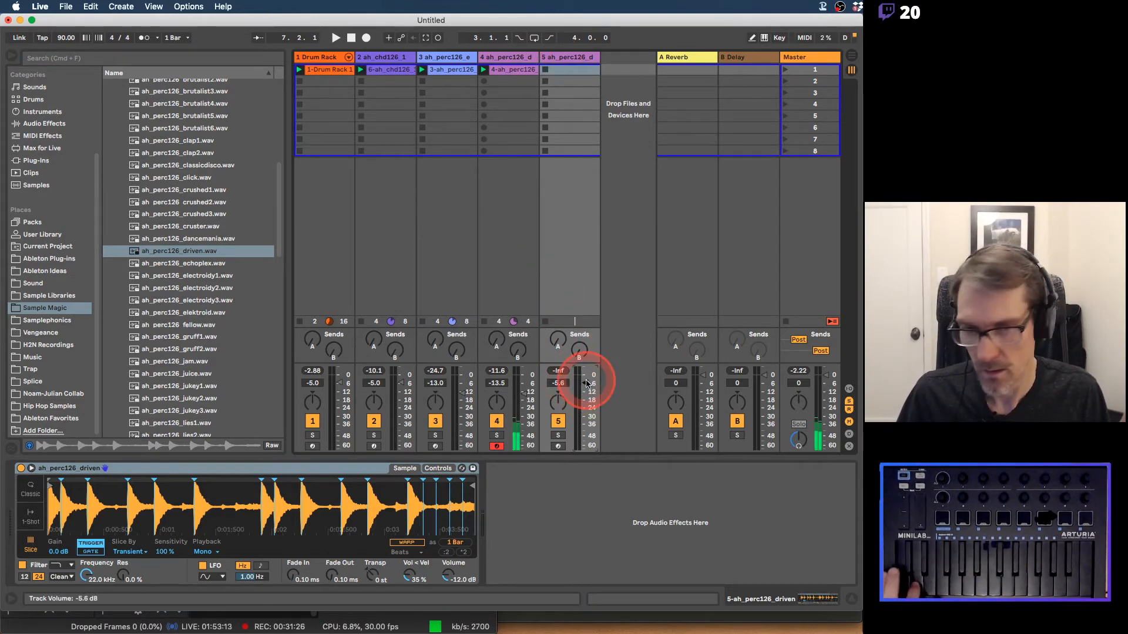
{"action": "left_click", "coordinate": [390, 481]}
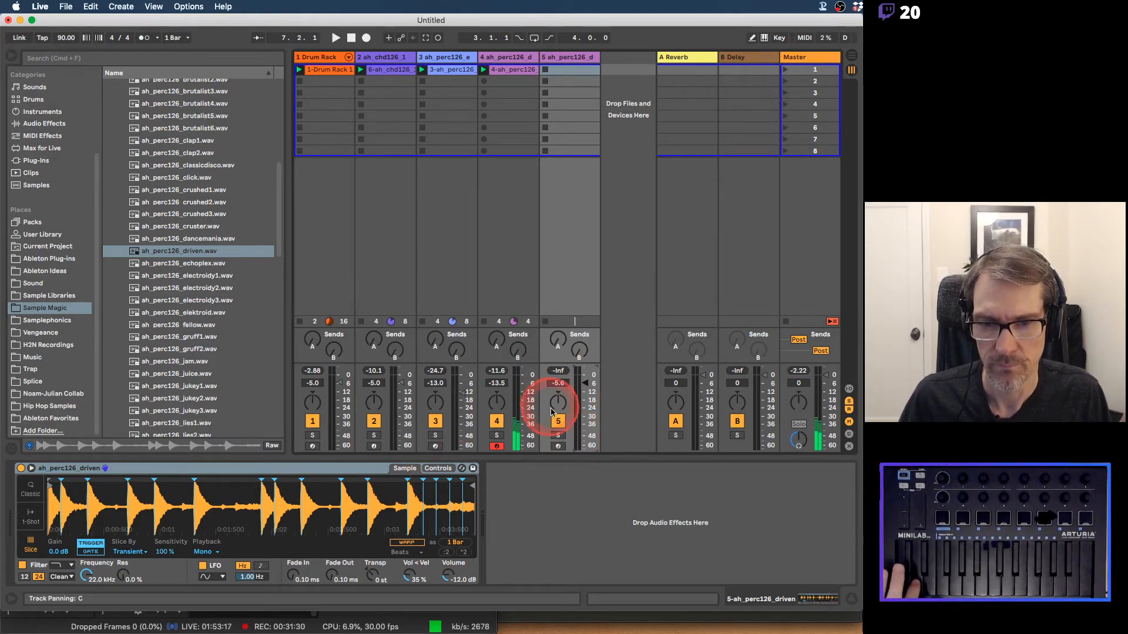
Step: Stop the clip on track 4 and record a new MIDI clip in the first slot of the armed duplicate track
{"action": "left_click", "coordinate": [498, 446]}
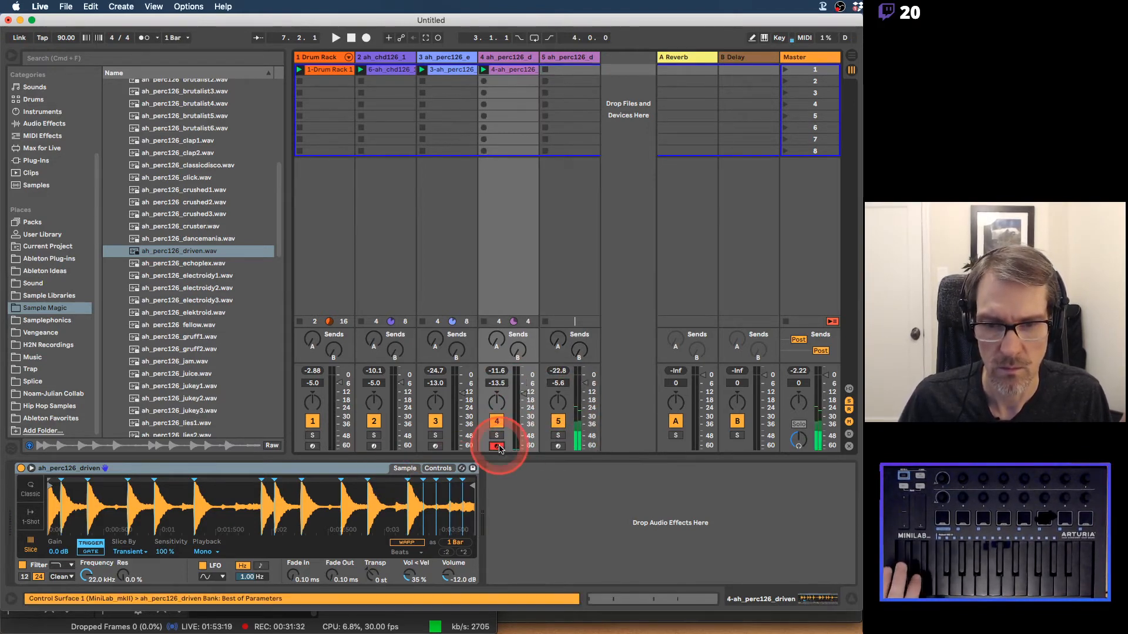
{"action": "left_click", "coordinate": [484, 321]}
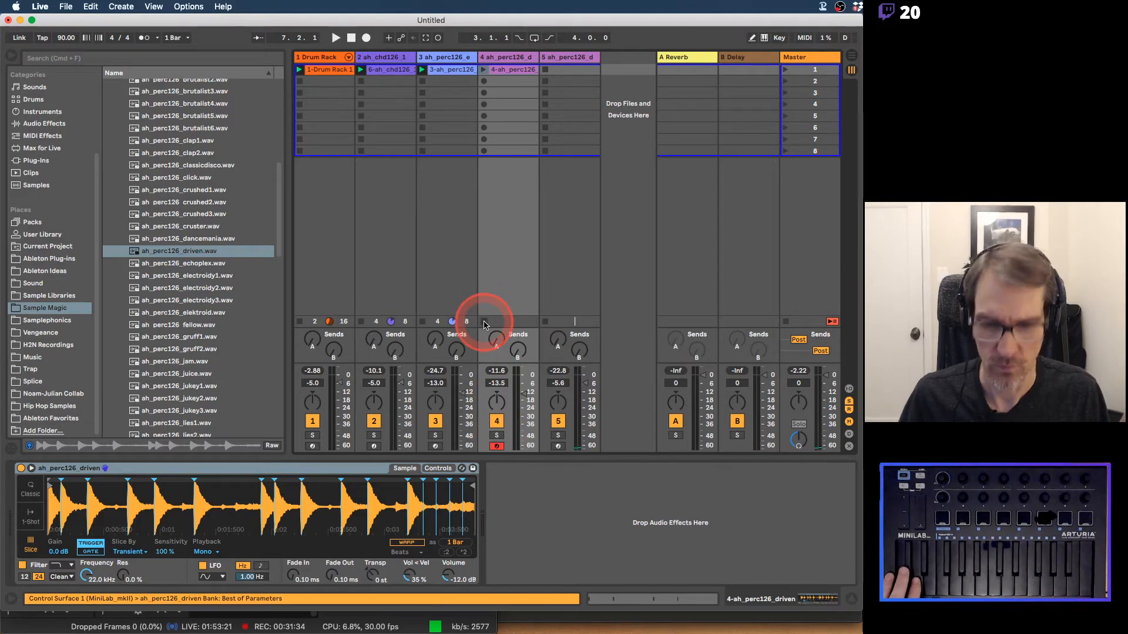
{"action": "left_click", "coordinate": [548, 79]}
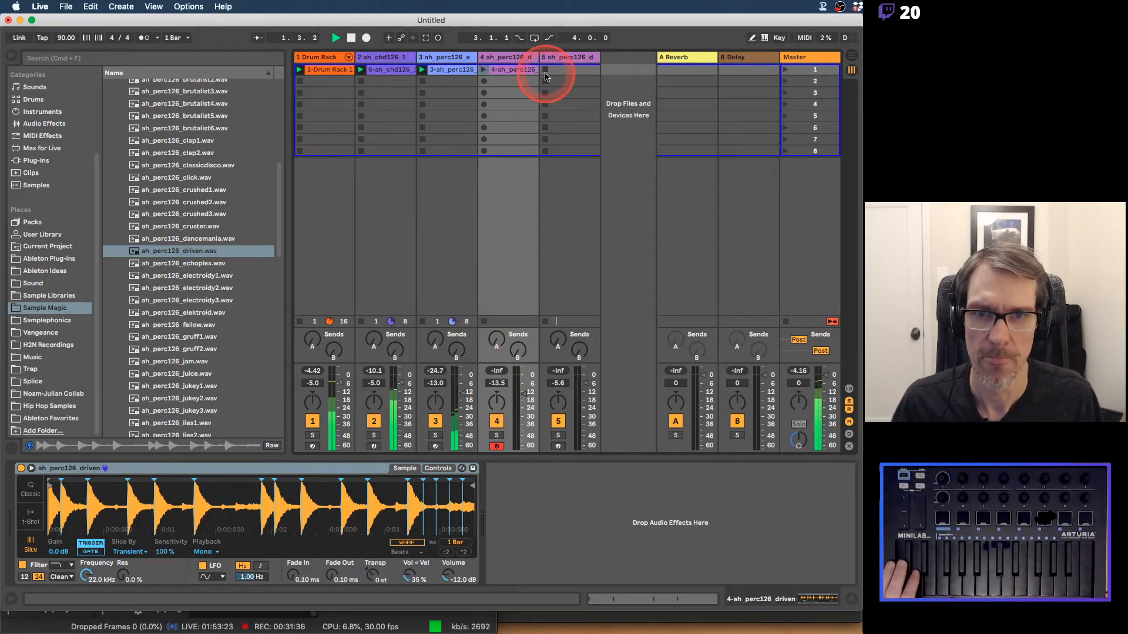
{"action": "left_click", "coordinate": [558, 446]}
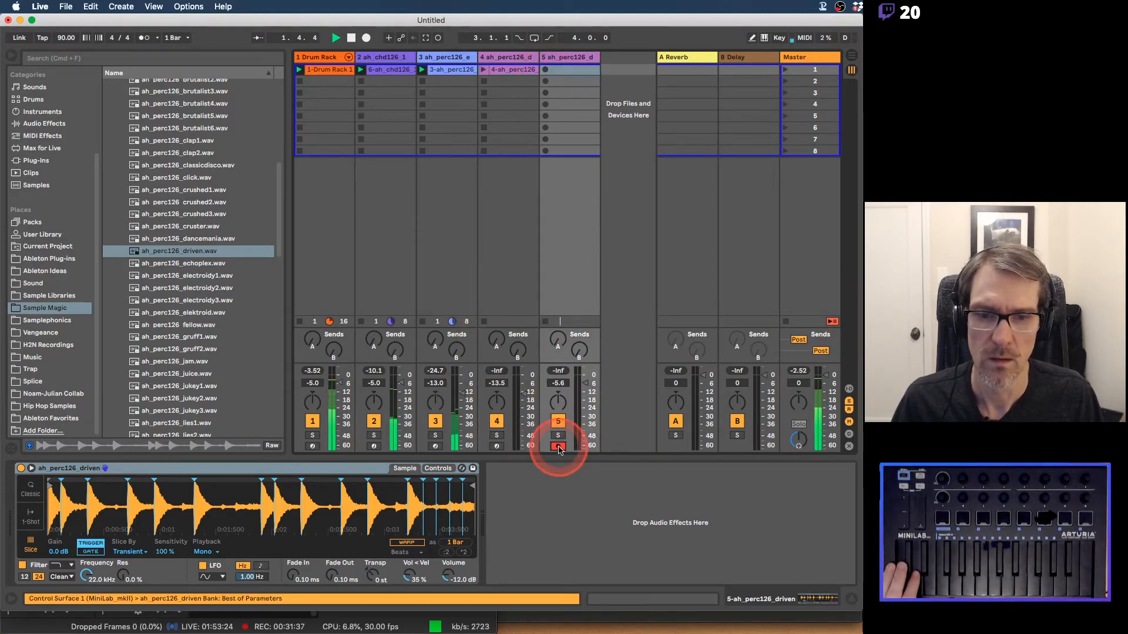
{"action": "left_click", "coordinate": [546, 70]}
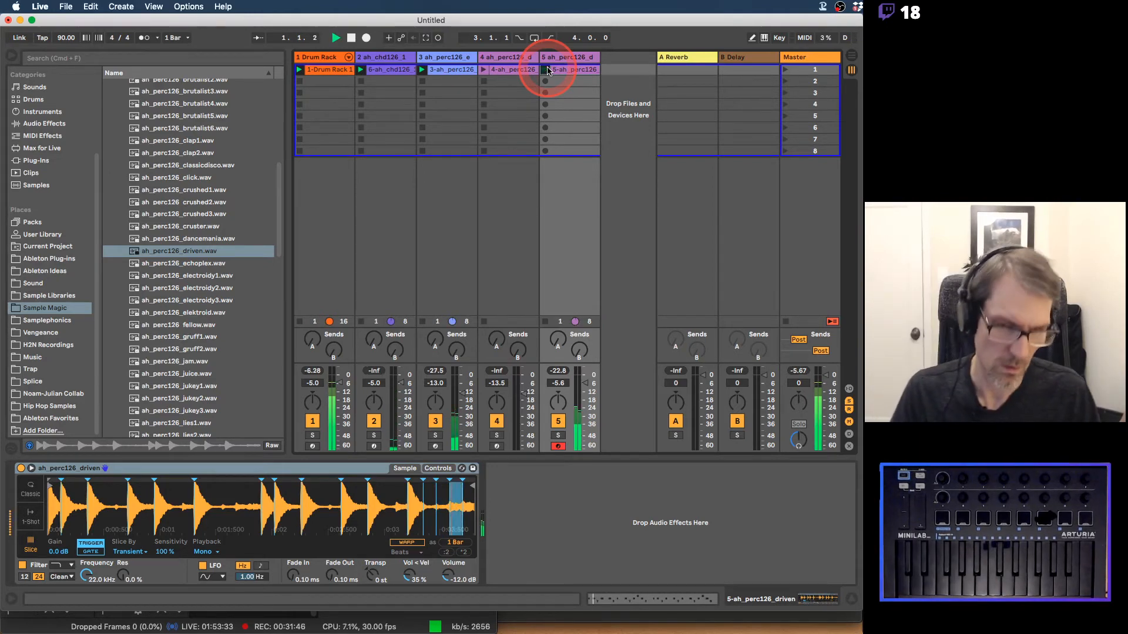
Step: Open the clip recorded on track 5 and raise that track's volume to about -3.8 dB
{"action": "left_click", "coordinate": [561, 71]}
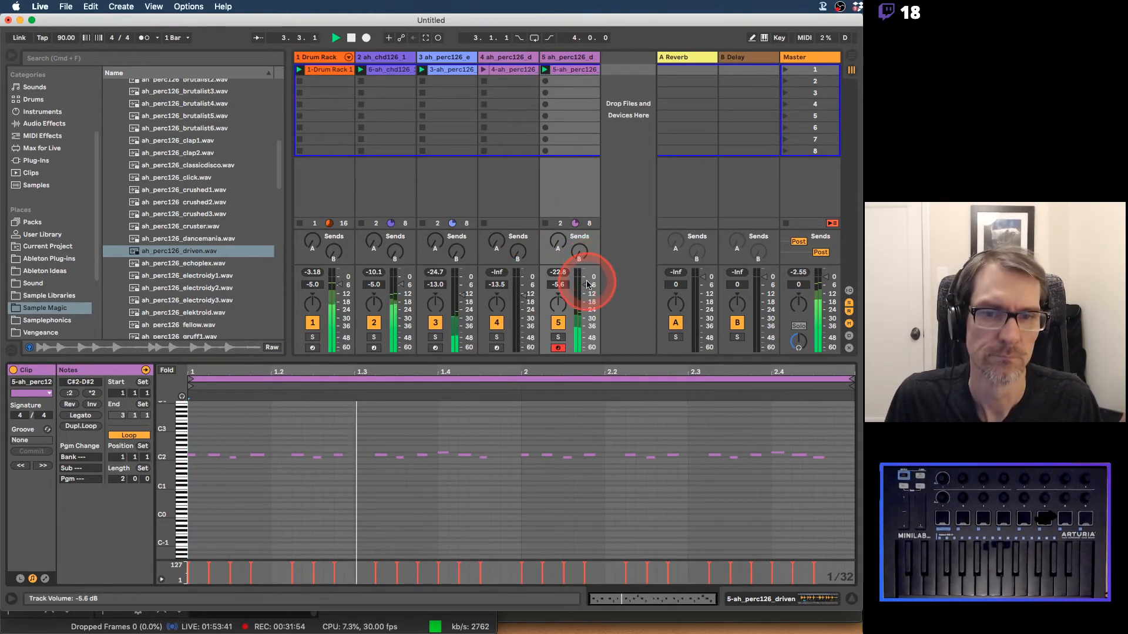
{"action": "left_click_drag", "start_coordinate": [585, 285], "coordinate": [584, 283]}
{"action": "left_click", "coordinate": [519, 74]}
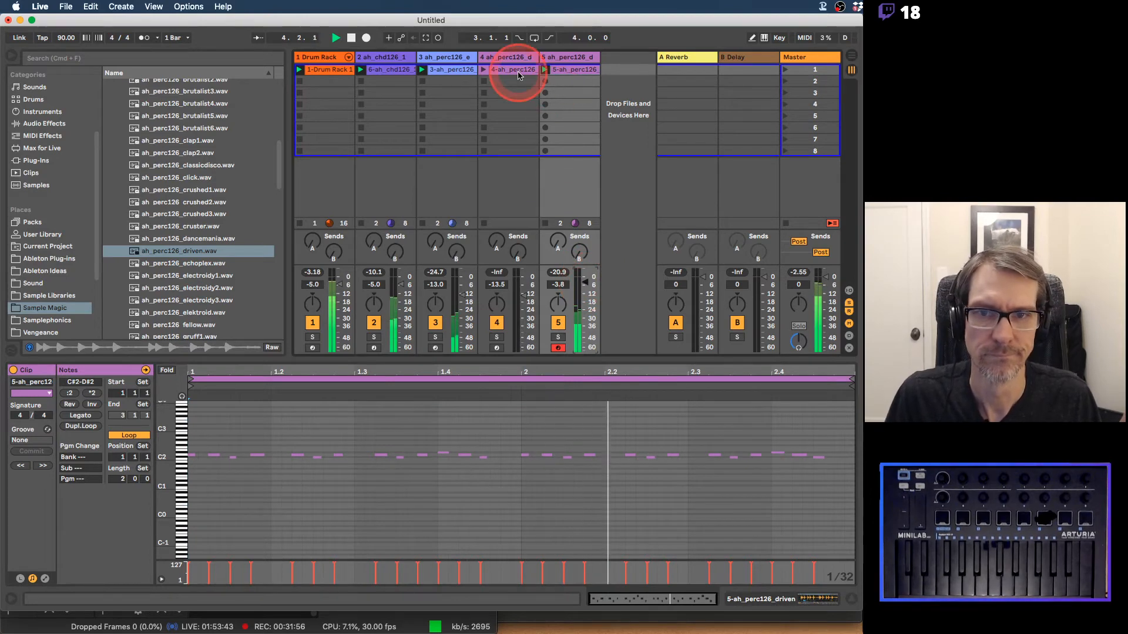
Step: Copy the scene 1 clips of tracks 1, 2, 3 and 5 into scene 2, leaving out track 4
{"action": "left_click", "coordinate": [338, 71]}
{"action": "left_click", "coordinate": [454, 71], "text": "shift"}
{"action": "left_click_drag", "start_coordinate": [454, 70], "coordinate": [461, 81]}
{"action": "left_click_drag", "start_coordinate": [557, 71], "coordinate": [559, 83]}
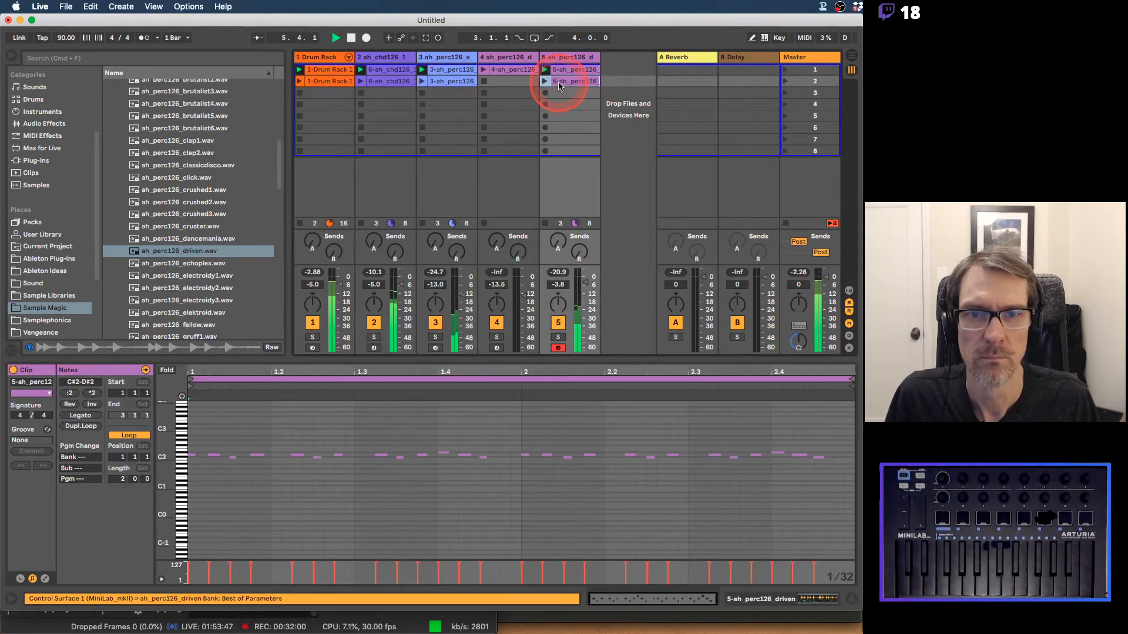
Step: Copy the scene 2 clips of tracks 1 to 3 and track 4's scene 1 clip into scene 3
{"action": "left_click", "coordinate": [329, 83]}
{"action": "left_click", "coordinate": [449, 83], "text": "shift"}
{"action": "left_click_drag", "start_coordinate": [448, 82], "coordinate": [448, 93]}
{"action": "left_click_drag", "start_coordinate": [503, 70], "coordinate": [506, 93]}
{"action": "left_click", "coordinate": [567, 83]}
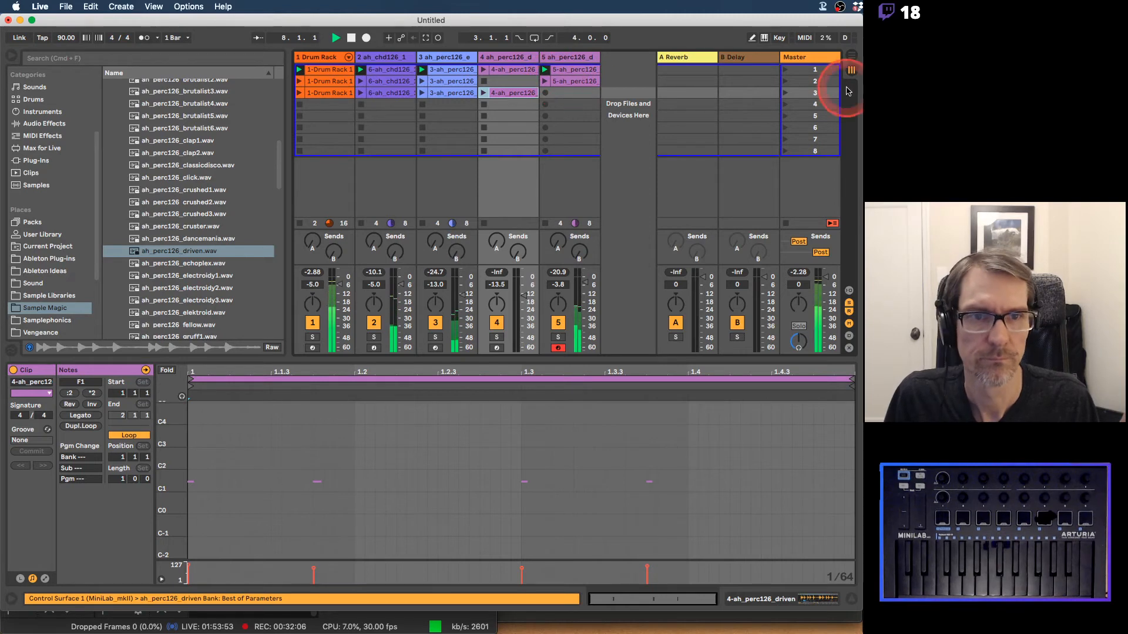
Step: Launch scene 3, stopping the Drum Rack clip during playback, and raise track 4's volume to -10.3 dB
{"action": "left_click", "coordinate": [785, 93]}
{"action": "left_click", "coordinate": [343, 91]}
{"action": "left_click", "coordinate": [299, 106]}
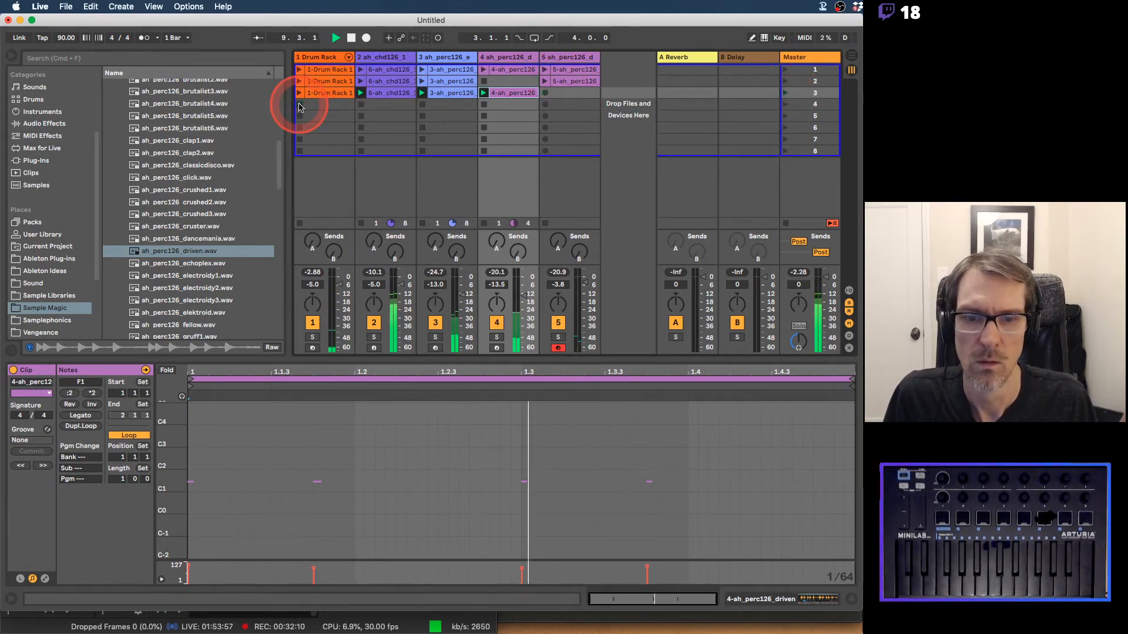
{"action": "left_click_drag", "start_coordinate": [516, 298], "coordinate": [517, 292]}
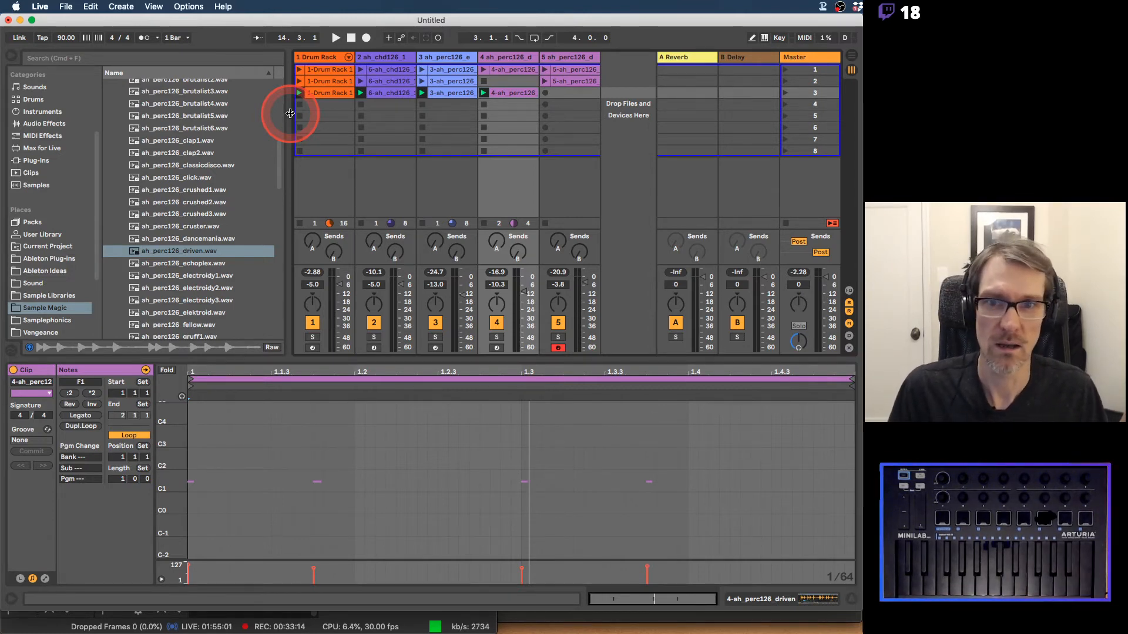
Step: Examine the sliced Simpler devices on the chord track and the three percussion tracks
{"action": "left_click", "coordinate": [521, 59]}
{"action": "left_click", "coordinate": [569, 56]}
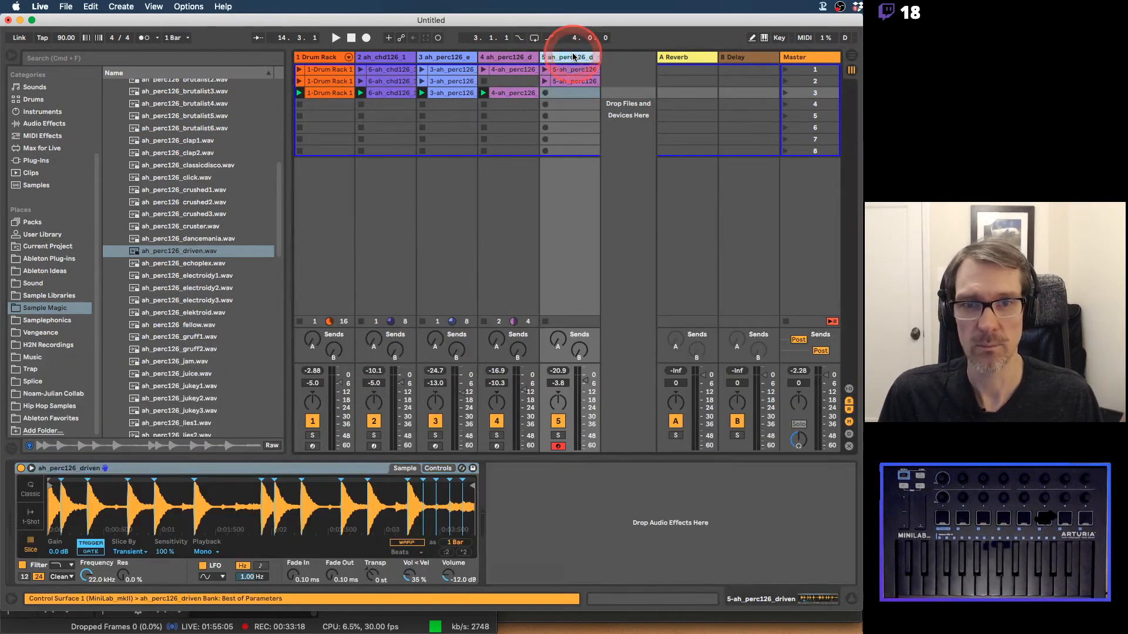
{"action": "left_click", "coordinate": [443, 59]}
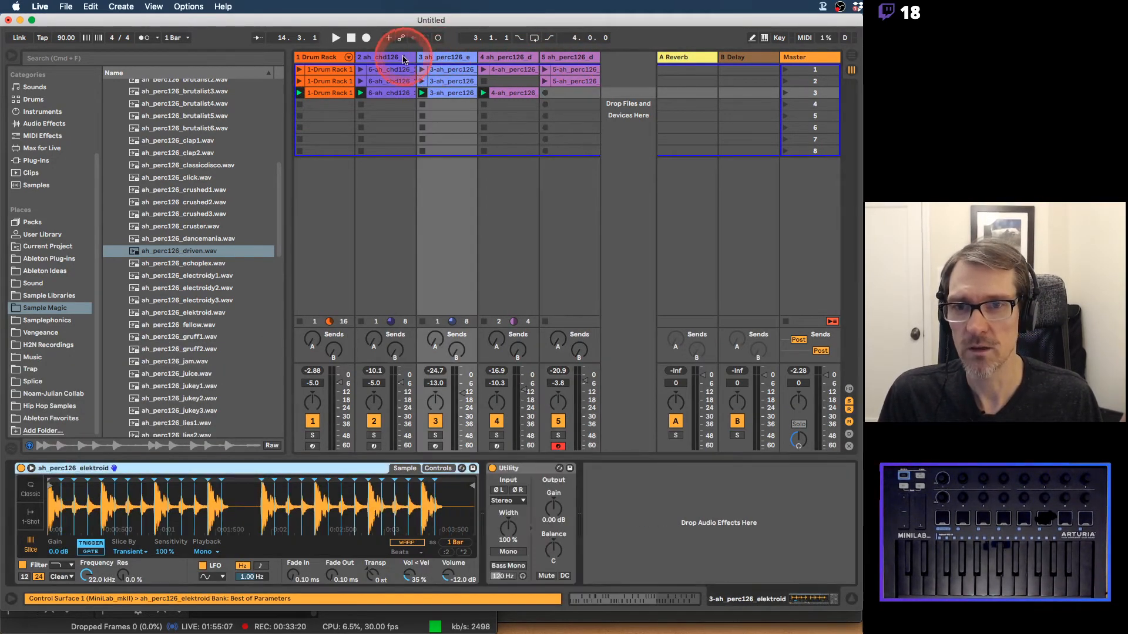
{"action": "left_click", "coordinate": [404, 58]}
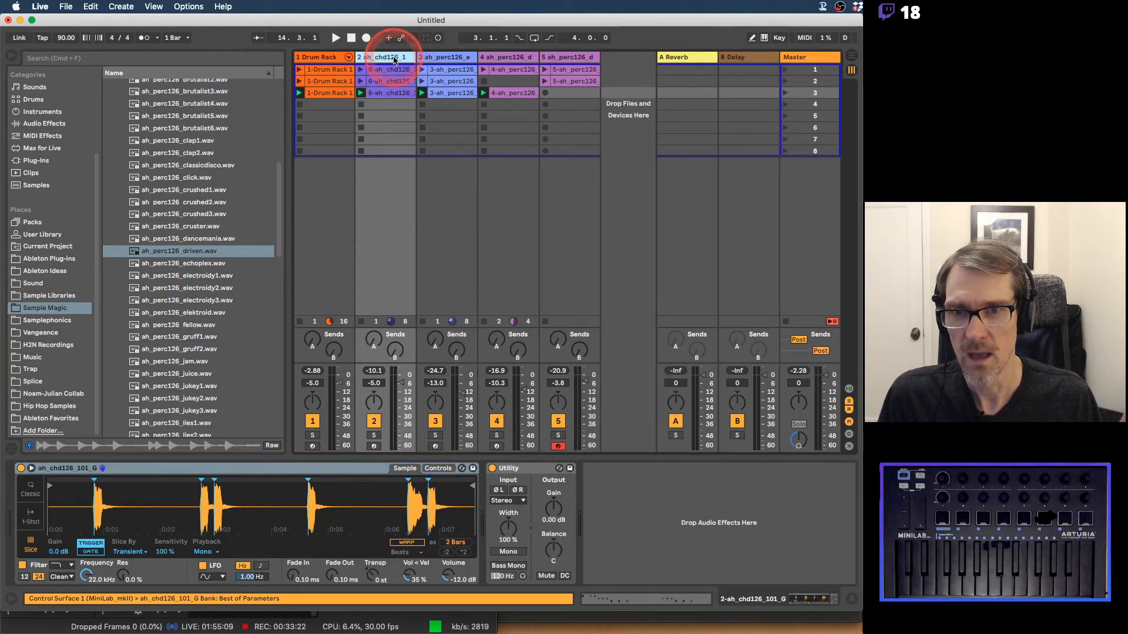
{"action": "left_click", "coordinate": [444, 57]}
{"action": "left_click", "coordinate": [522, 59]}
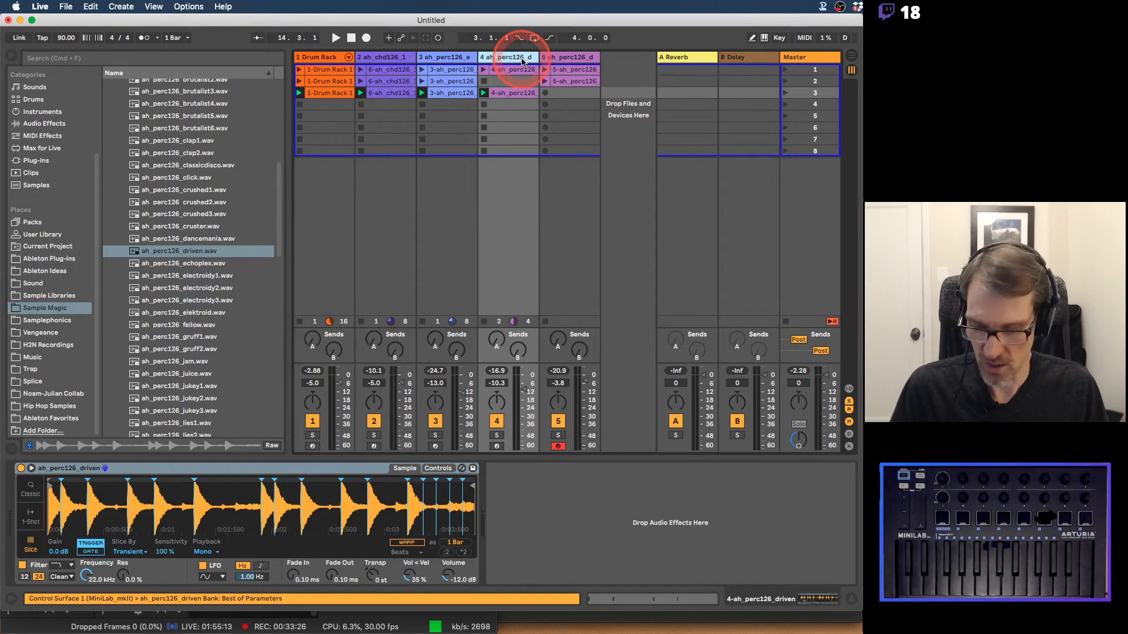
Step: Switch to the 38 Live Simpler-Multisamples.pdf notes in Preview and review the pages up to Simpler Slice Mode
{"action": "key", "text": "super+Tab"}
{"action": "key", "text": "super+Tab"}
{"action": "key", "text": "super+Tab"}
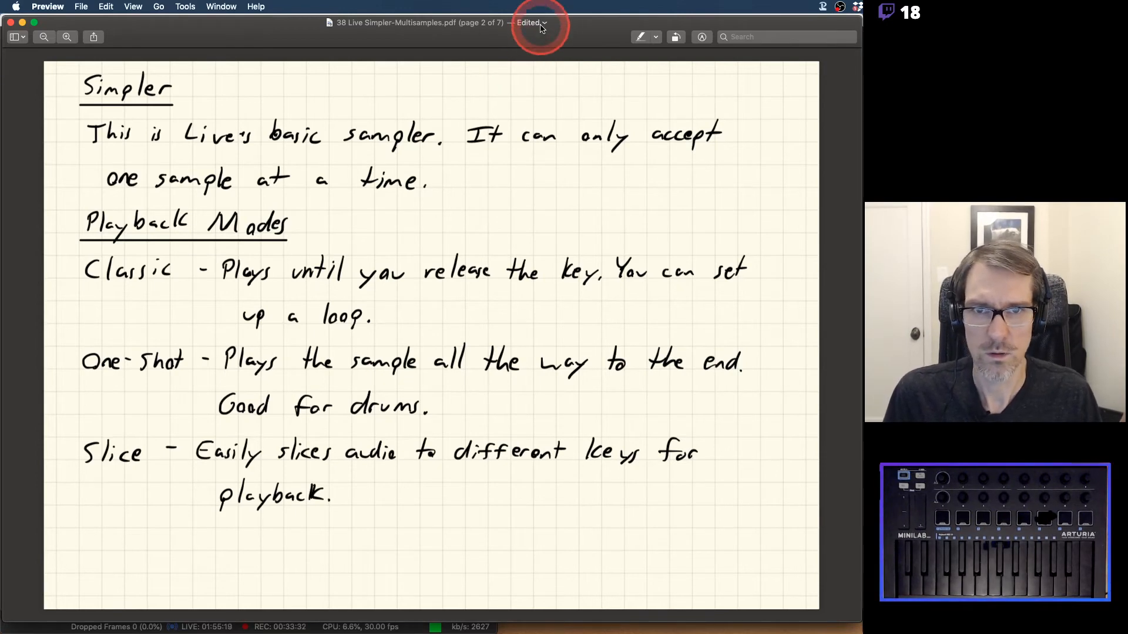
{"action": "scroll", "coordinate": [720, 186], "scroll_direction": "up", "scroll_amount": 1}
{"action": "scroll", "coordinate": [720, 187], "scroll_direction": "down", "scroll_amount": 2}
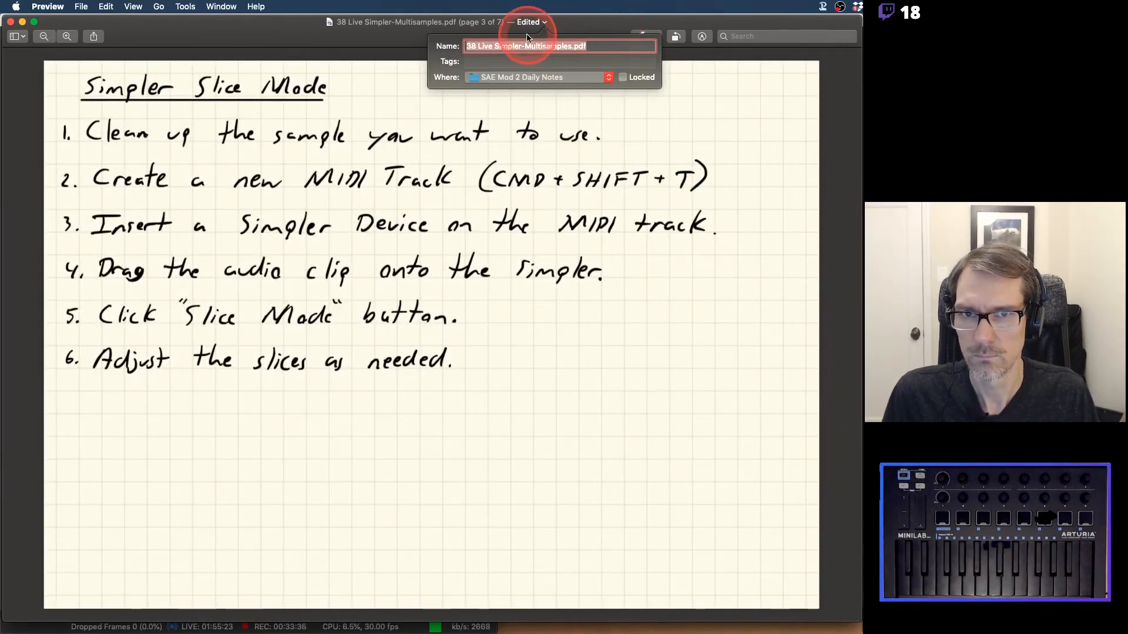
{"action": "left_click", "coordinate": [558, 100]}
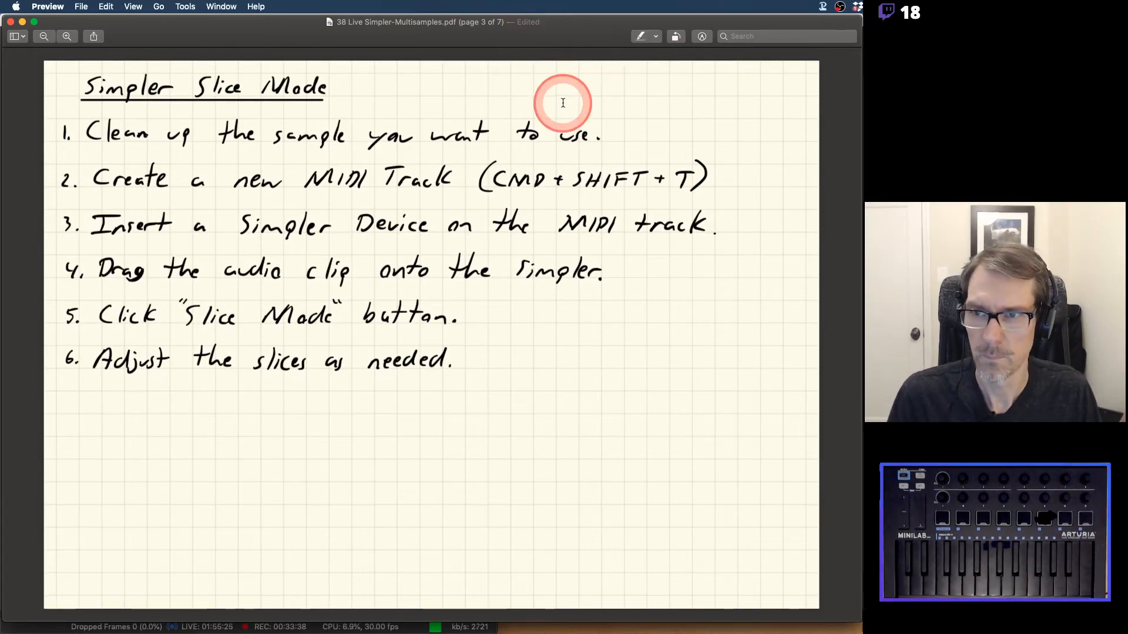
{"action": "scroll", "coordinate": [561, 102], "scroll_direction": "up", "scroll_amount": 2}
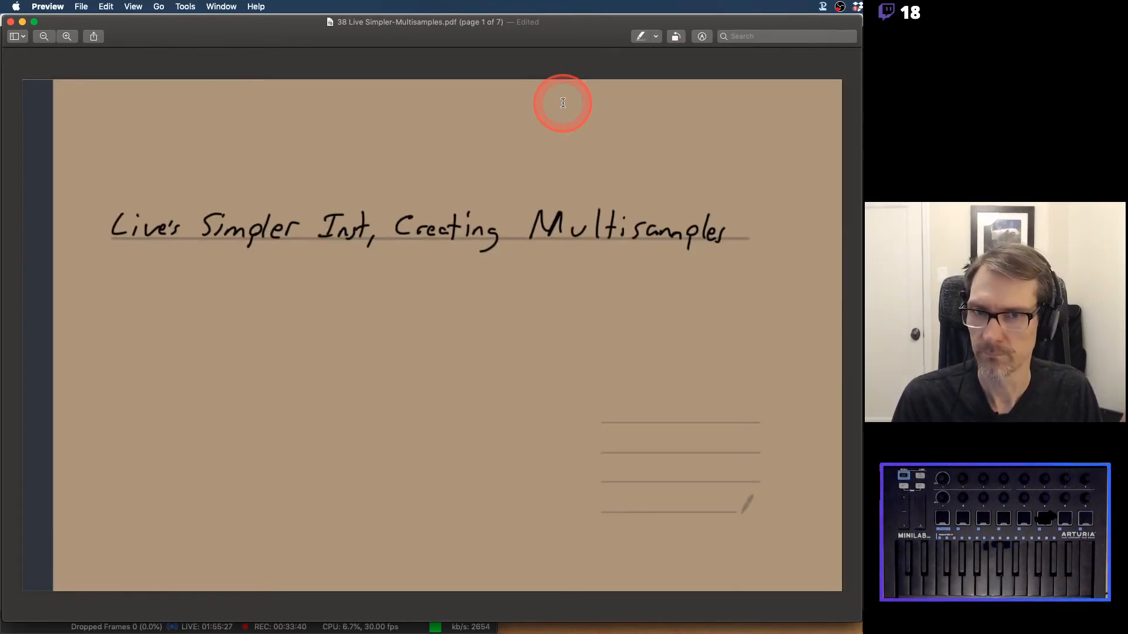
{"action": "scroll", "coordinate": [563, 103], "scroll_direction": "down", "scroll_amount": 2}
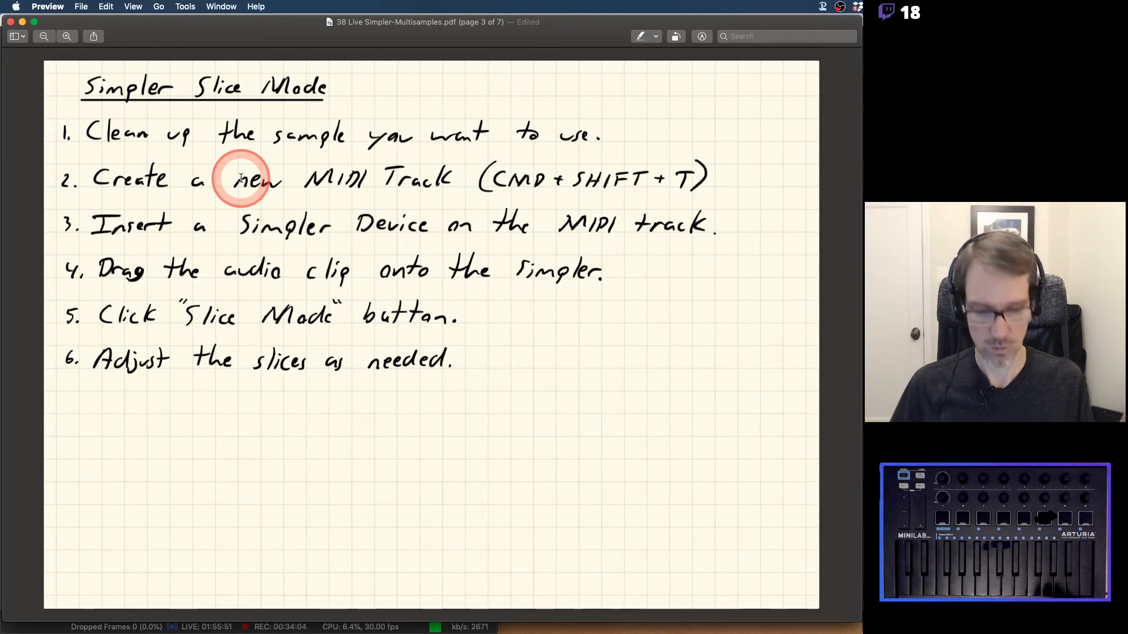
{"action": "key", "text": "Down"}
{"action": "key", "text": "Up"}
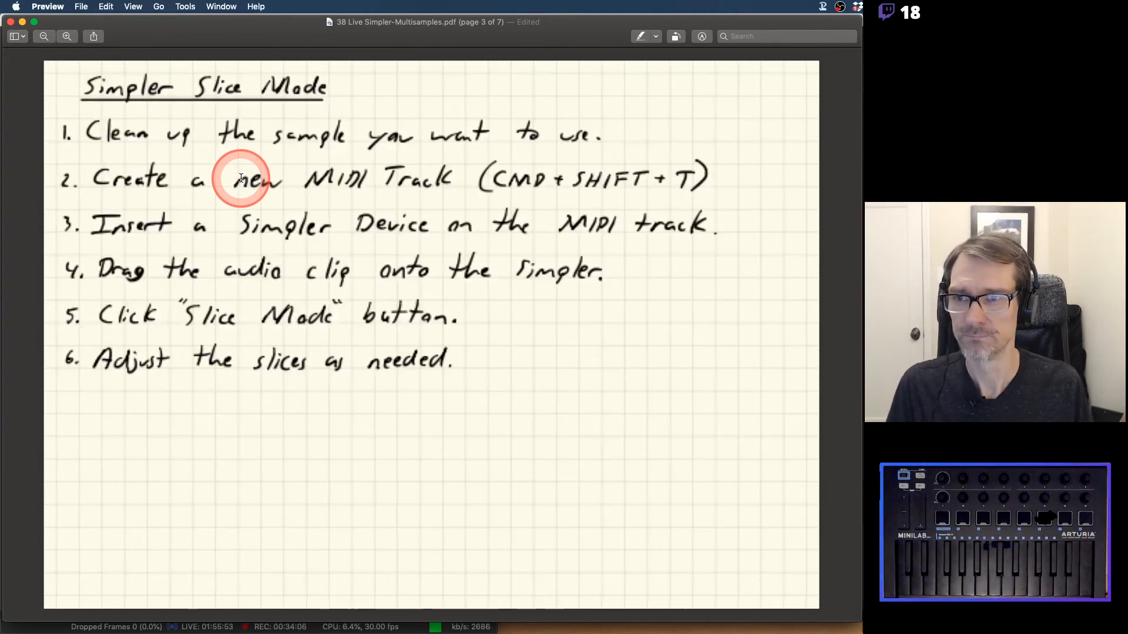
Step: Switch back to Ableton Live, select track 5 and stop all clips
{"action": "key", "text": "super+Tab"}
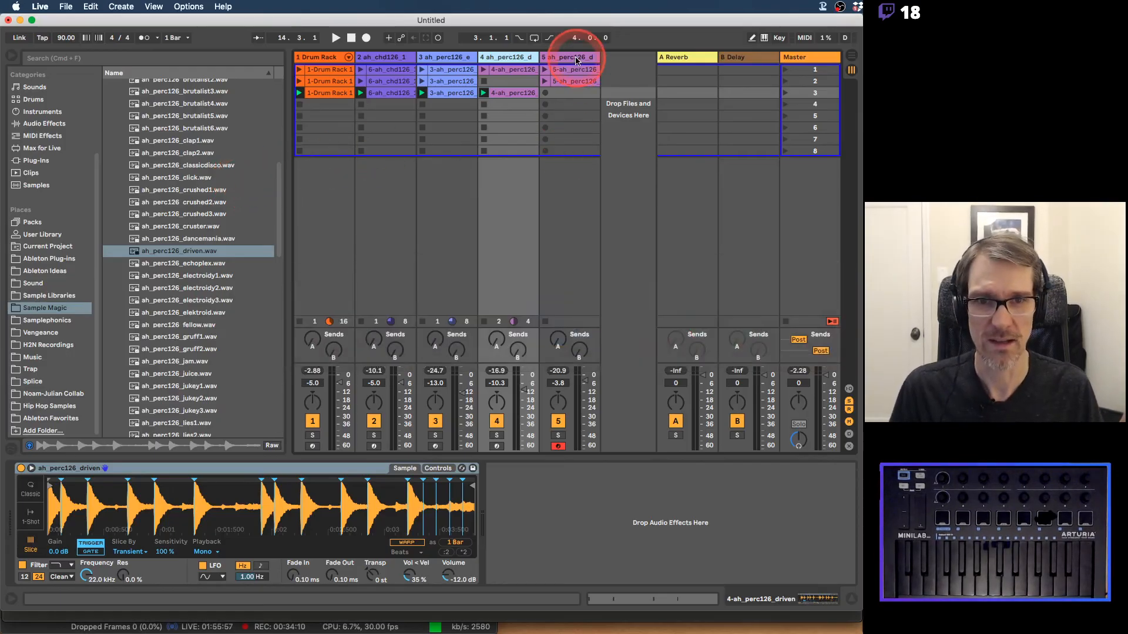
{"action": "left_click", "coordinate": [573, 57]}
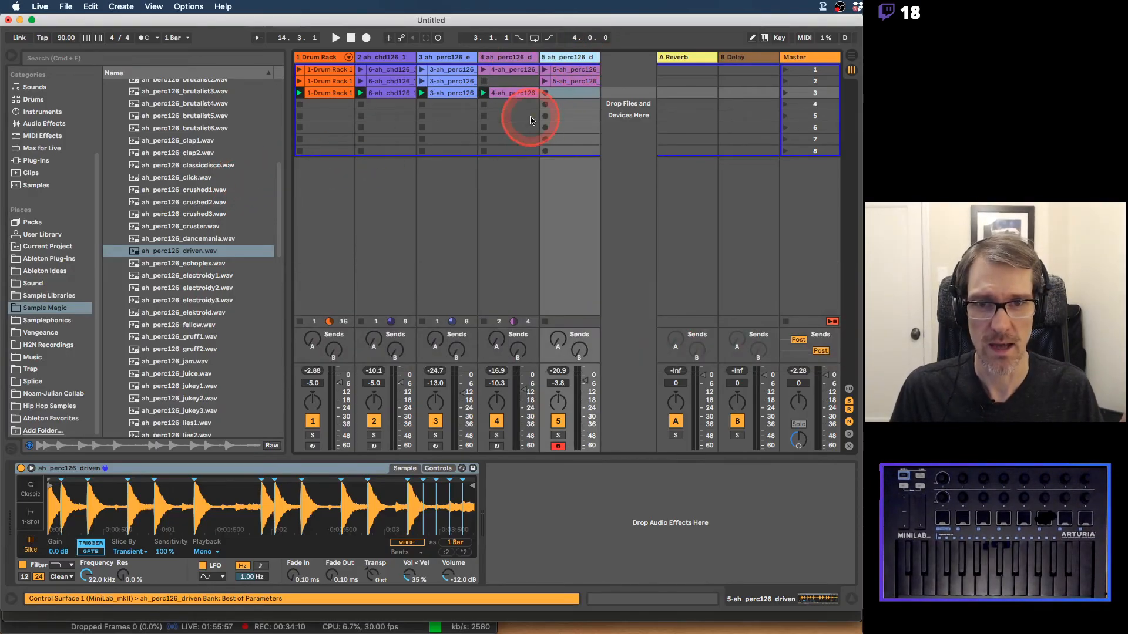
{"action": "left_click", "coordinate": [828, 322]}
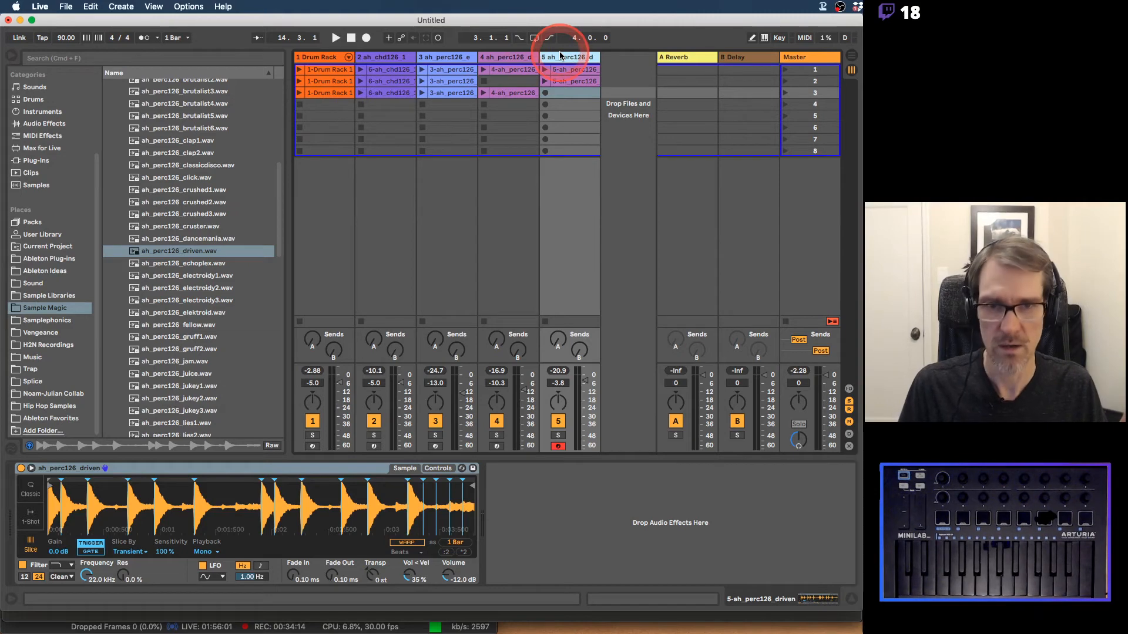
Step: Insert an audio track after track 5 and name it with the performer's first name followed by VOCALIZES
{"action": "key", "text": "super+t"}
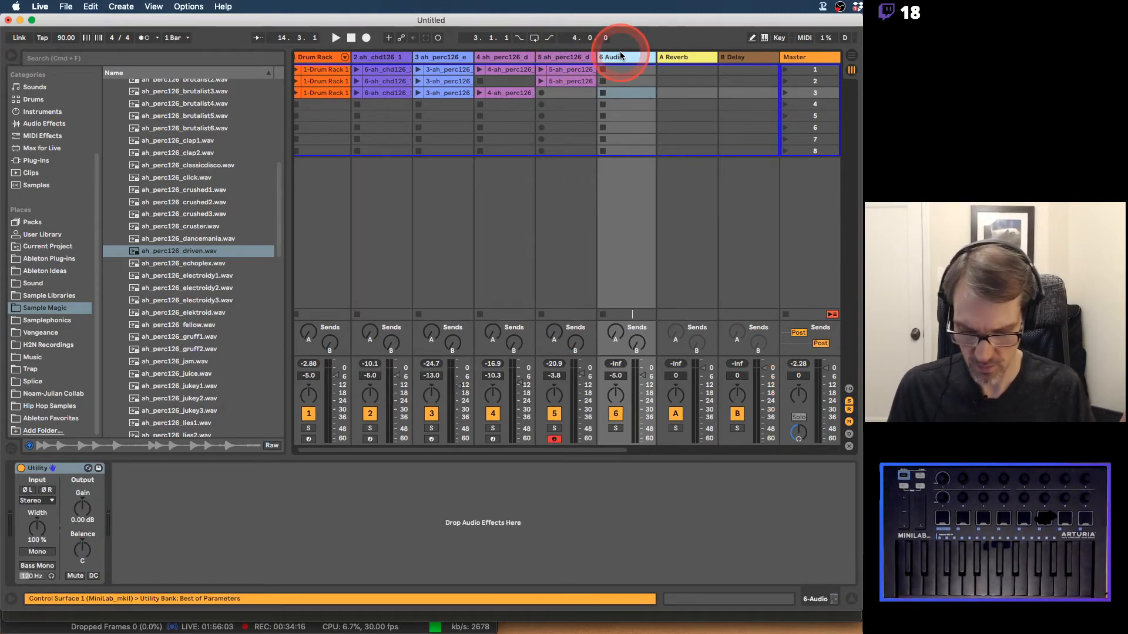
{"action": "type", "text": "TONY VOCAL"}
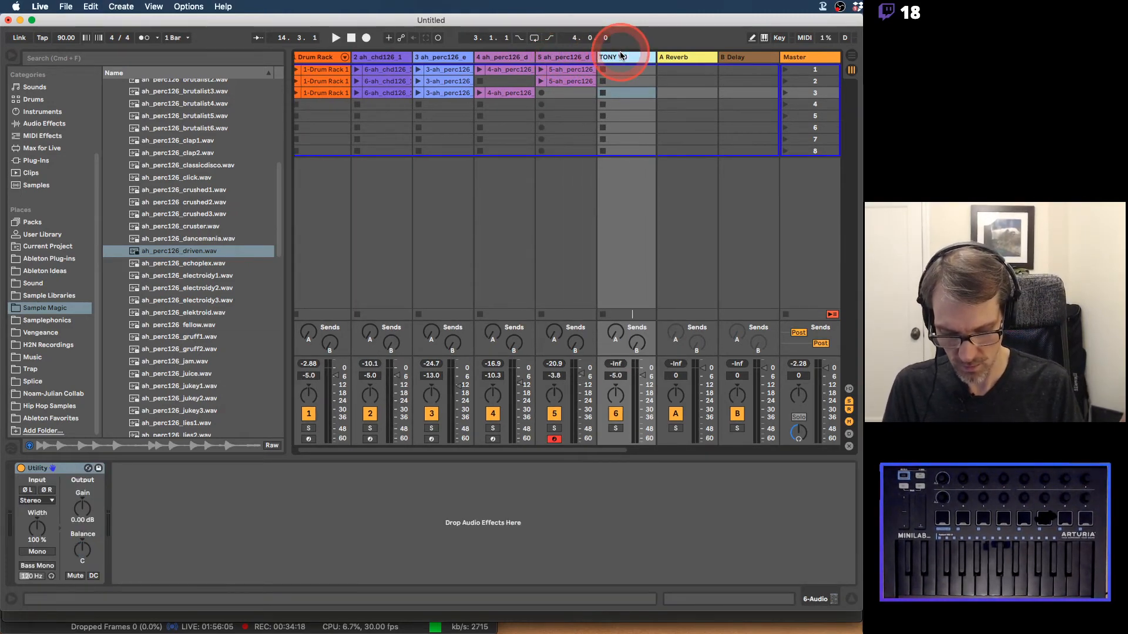
{"action": "type", "text": "IZES"}
{"action": "key", "text": "Return"}
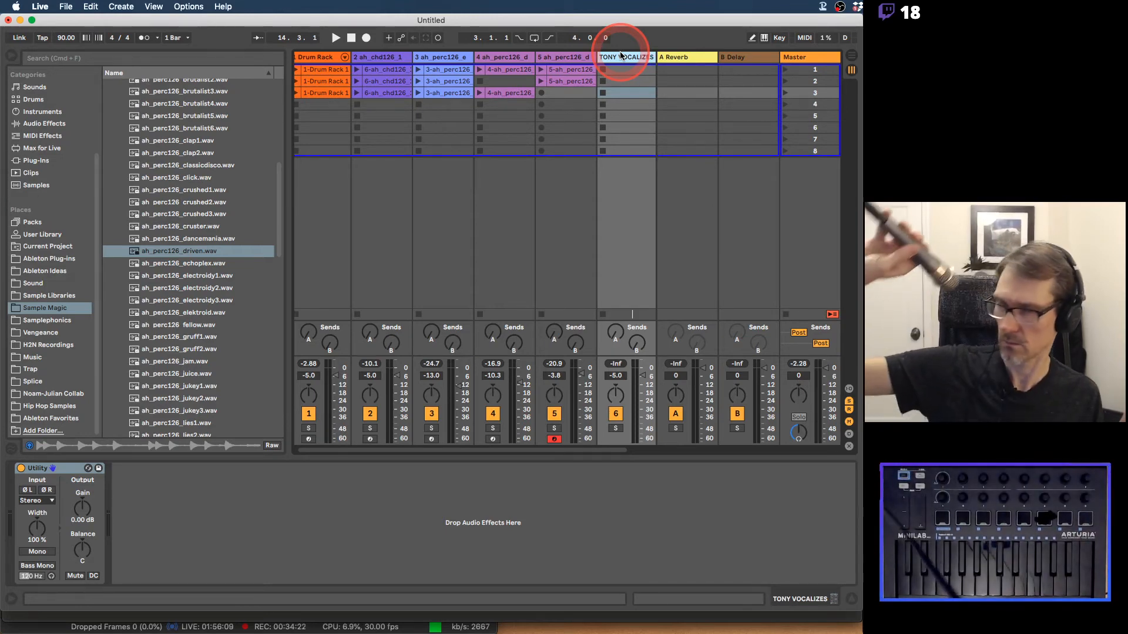
Step: Show the input and output routing, set the vocal track's input to Ext. In channel 1 Mic 1, and arm it
{"action": "left_click", "coordinate": [566, 378]}
{"action": "key", "text": "super+alt+i"}
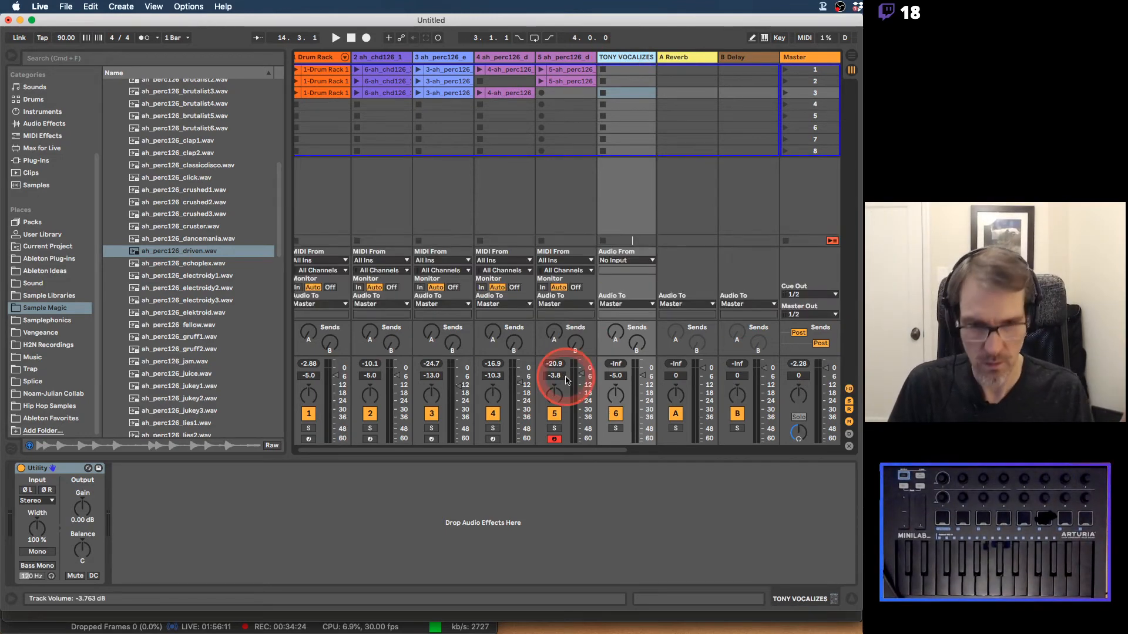
{"action": "left_click", "coordinate": [630, 262]}
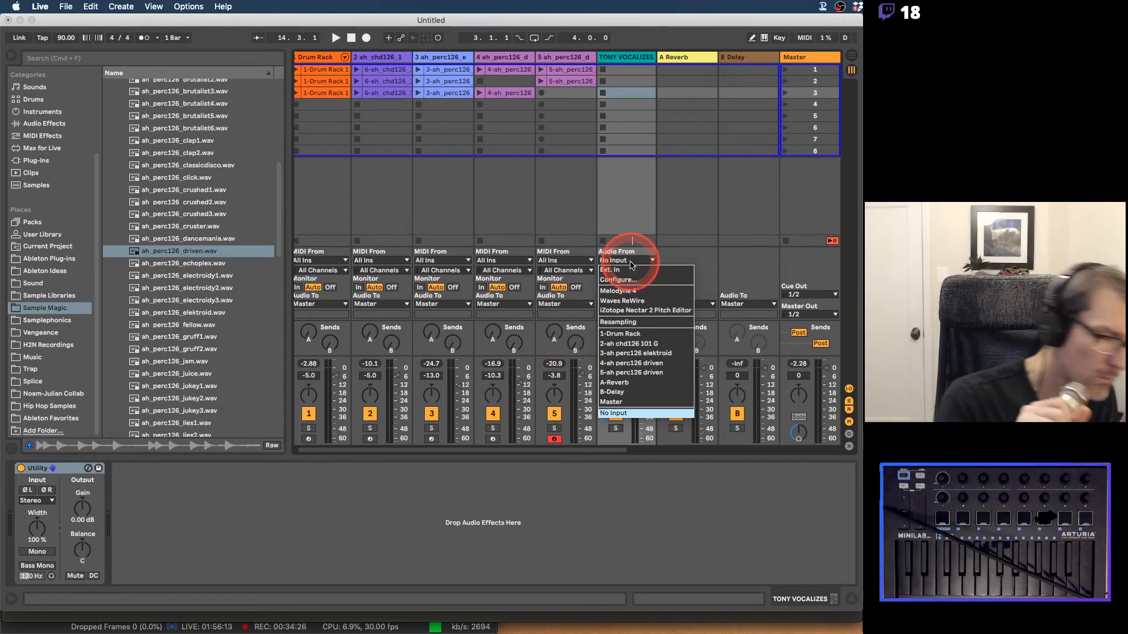
{"action": "left_click", "coordinate": [616, 269]}
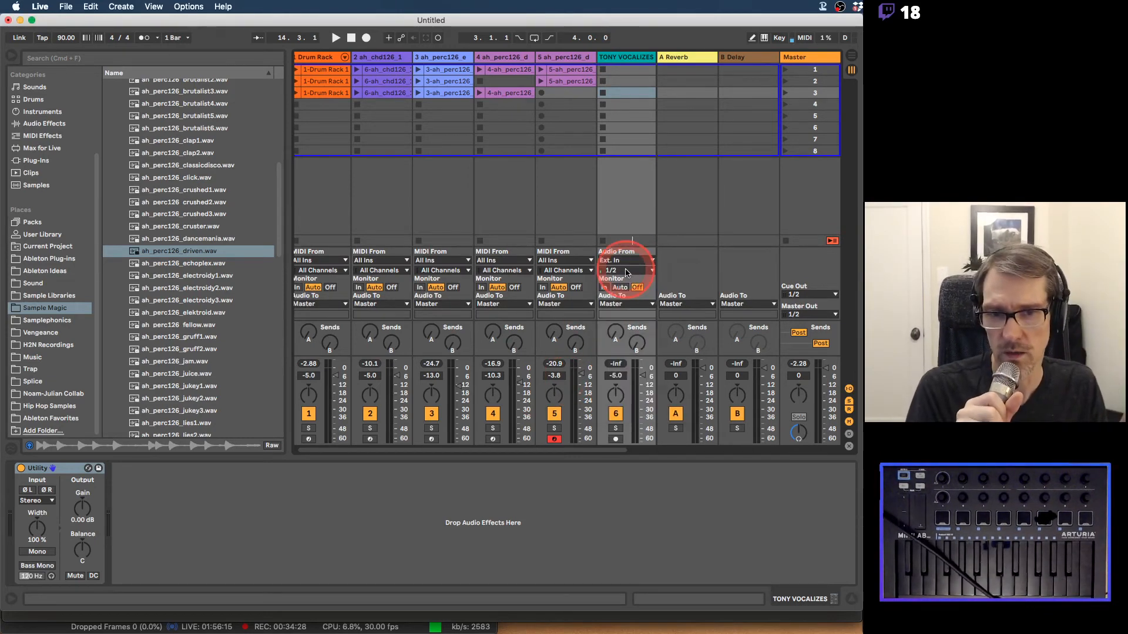
{"action": "left_click", "coordinate": [620, 270]}
{"action": "left_click", "coordinate": [623, 291]}
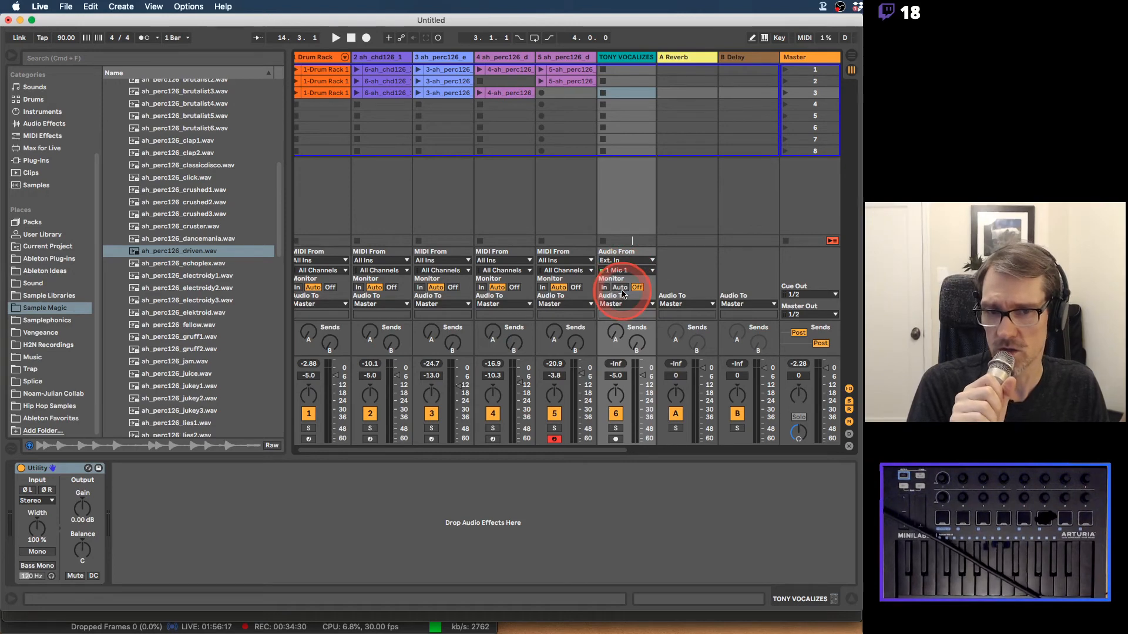
{"action": "left_click", "coordinate": [615, 439]}
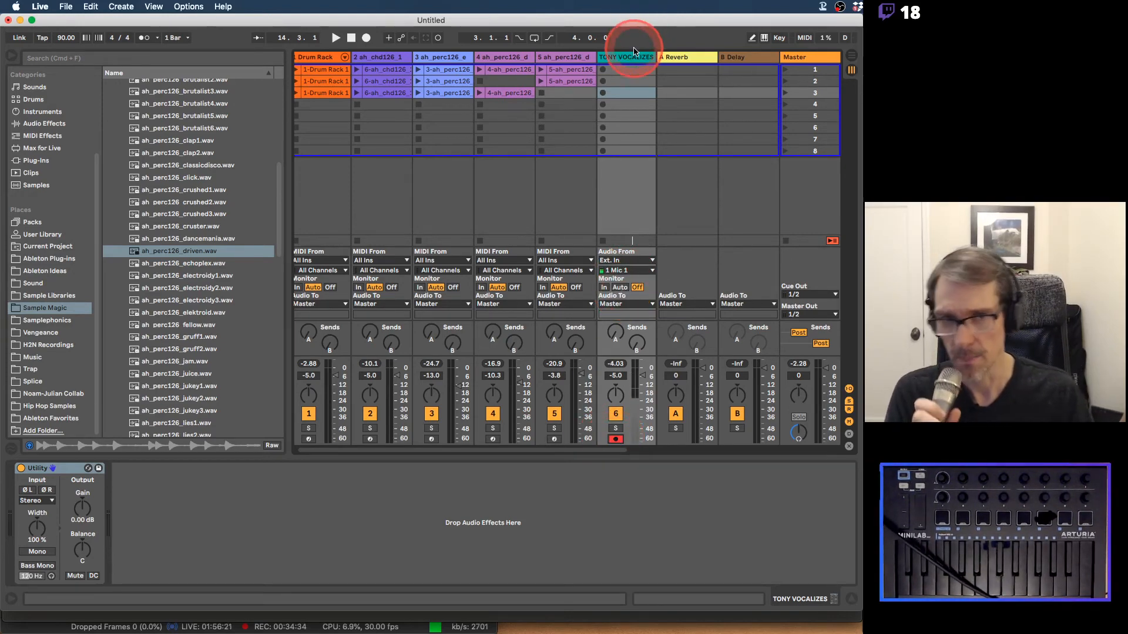
Step: Record a vocal clip in the vocal track's scene 3 slot and open it for editing
{"action": "left_click", "coordinate": [602, 94]}
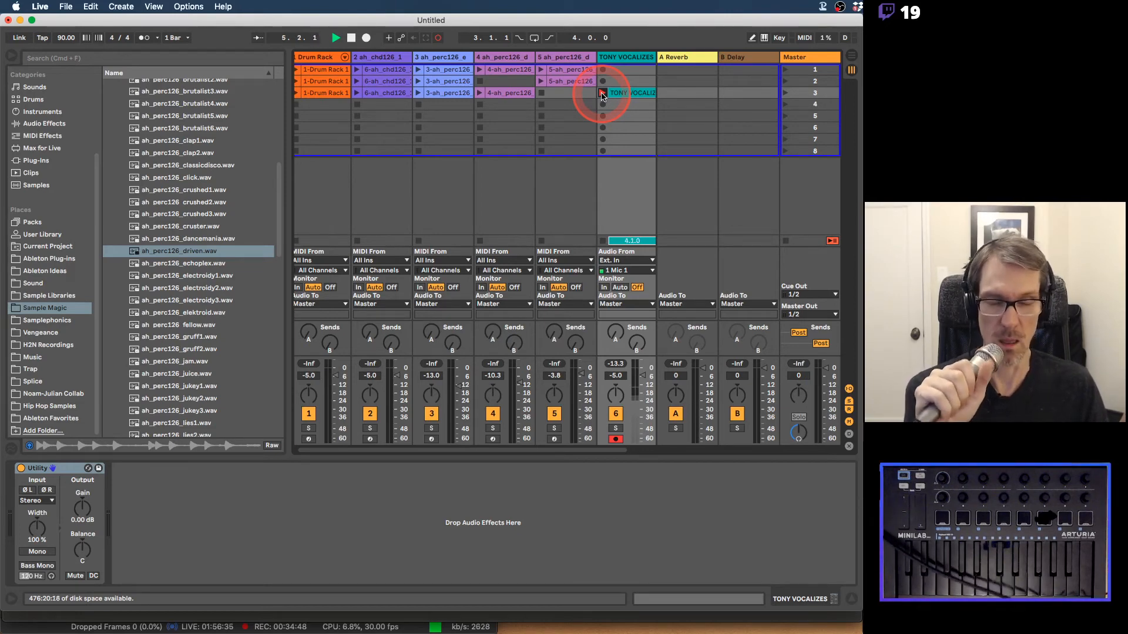
{"action": "key", "text": "space"}
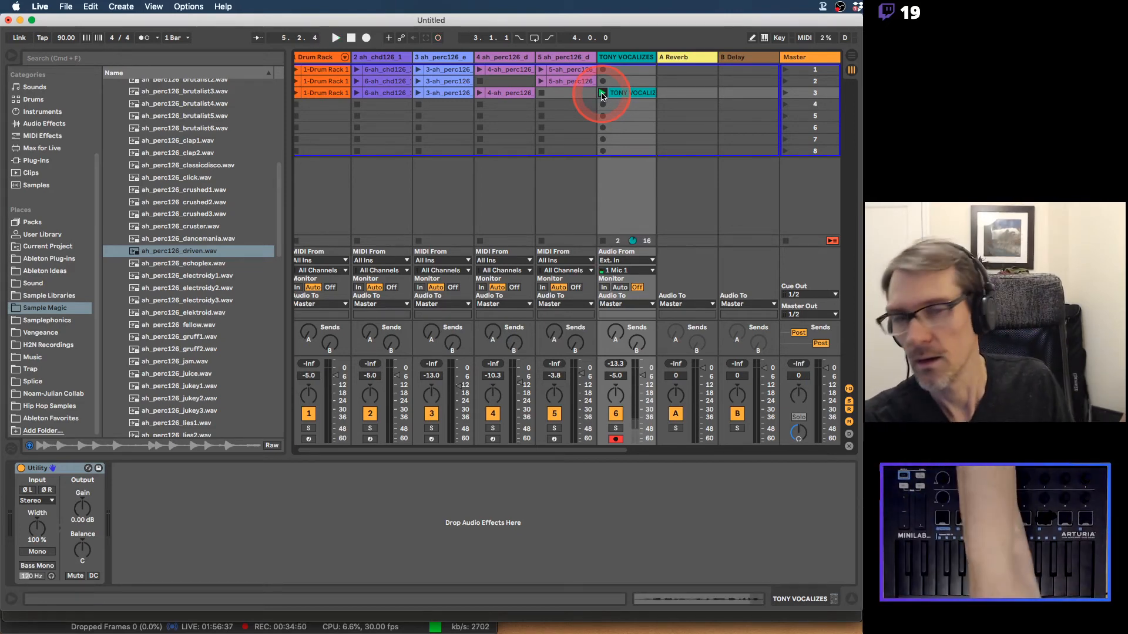
{"action": "double_click", "coordinate": [601, 95]}
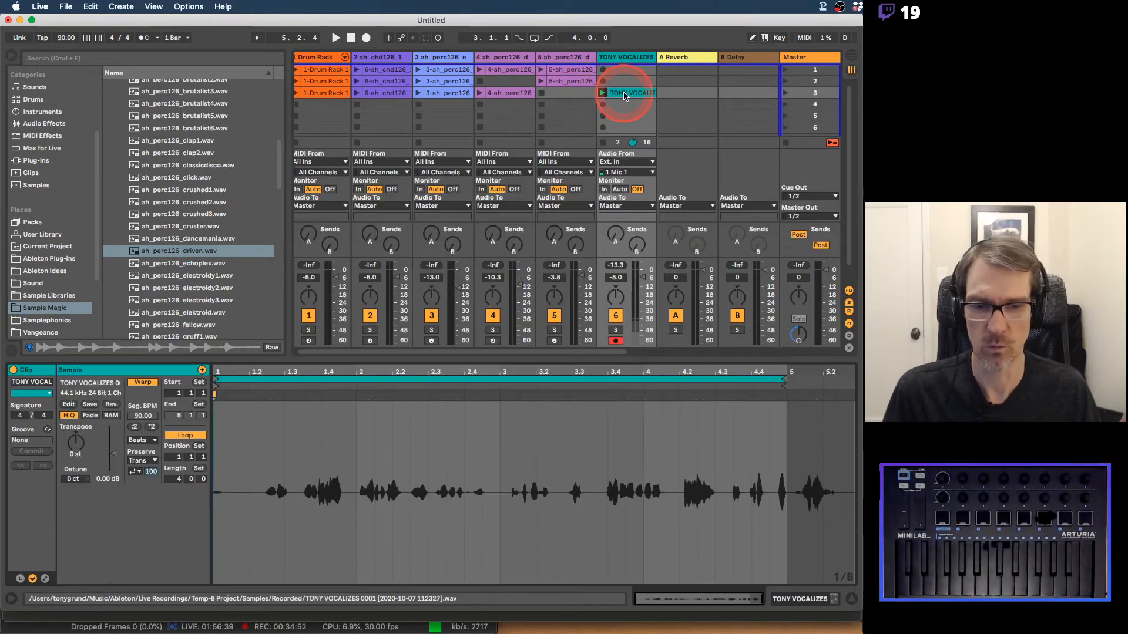
Step: Turn off warping for the vocal clip and crop its sample to the range from about 0.945 to 11.553 seconds
{"action": "left_click_drag", "start_coordinate": [785, 379], "coordinate": [852, 380]}
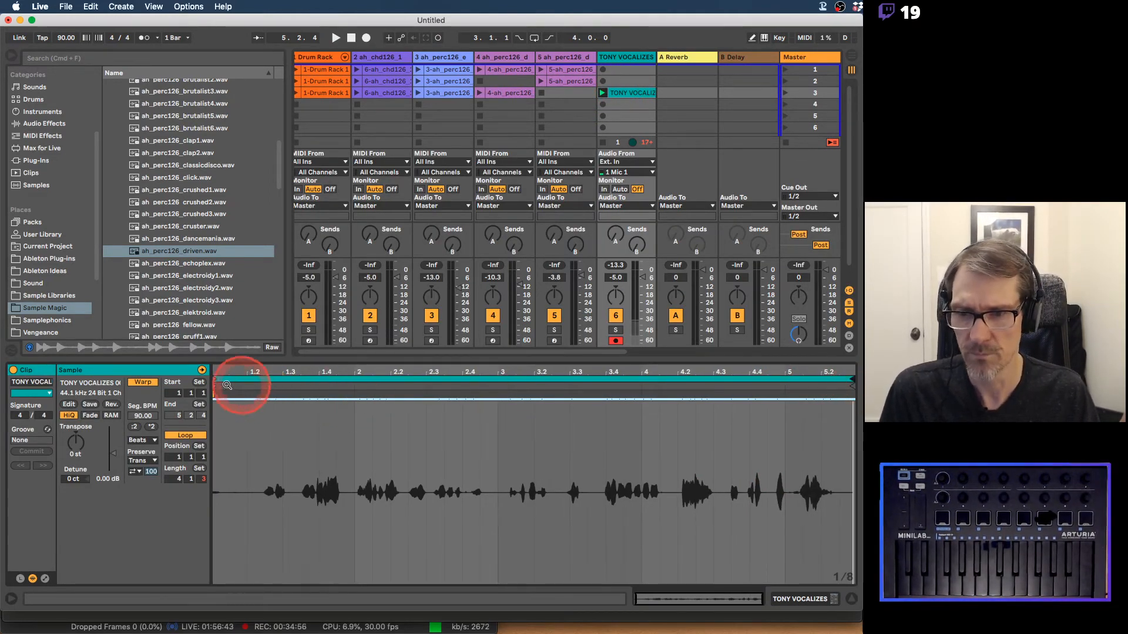
{"action": "left_click", "coordinate": [142, 382]}
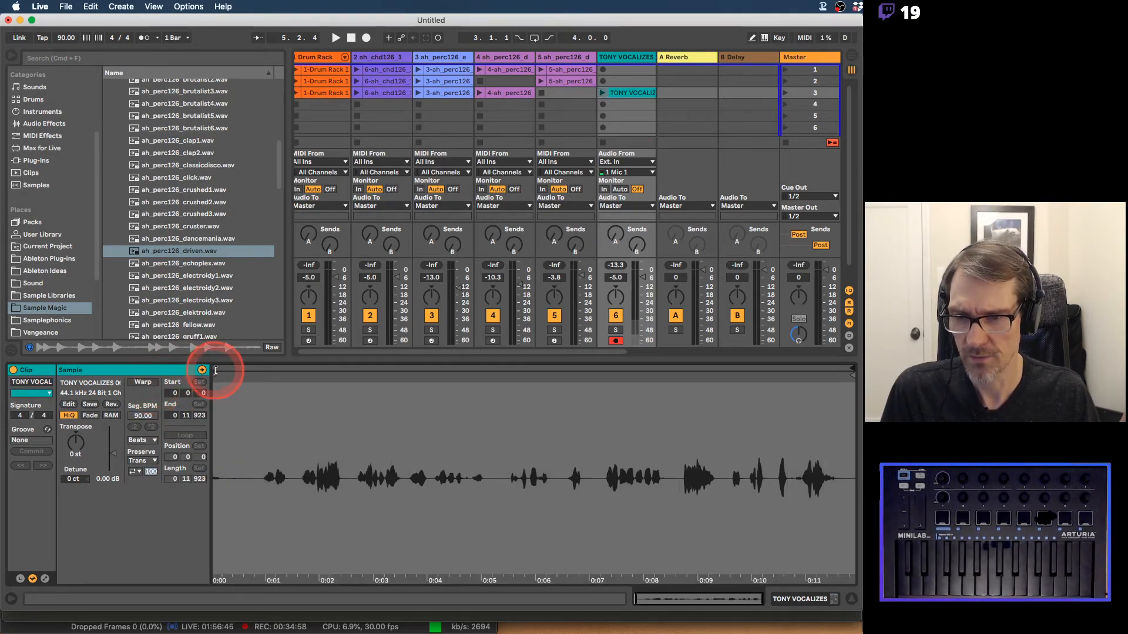
{"action": "left_click_drag", "start_coordinate": [217, 370], "coordinate": [262, 386]}
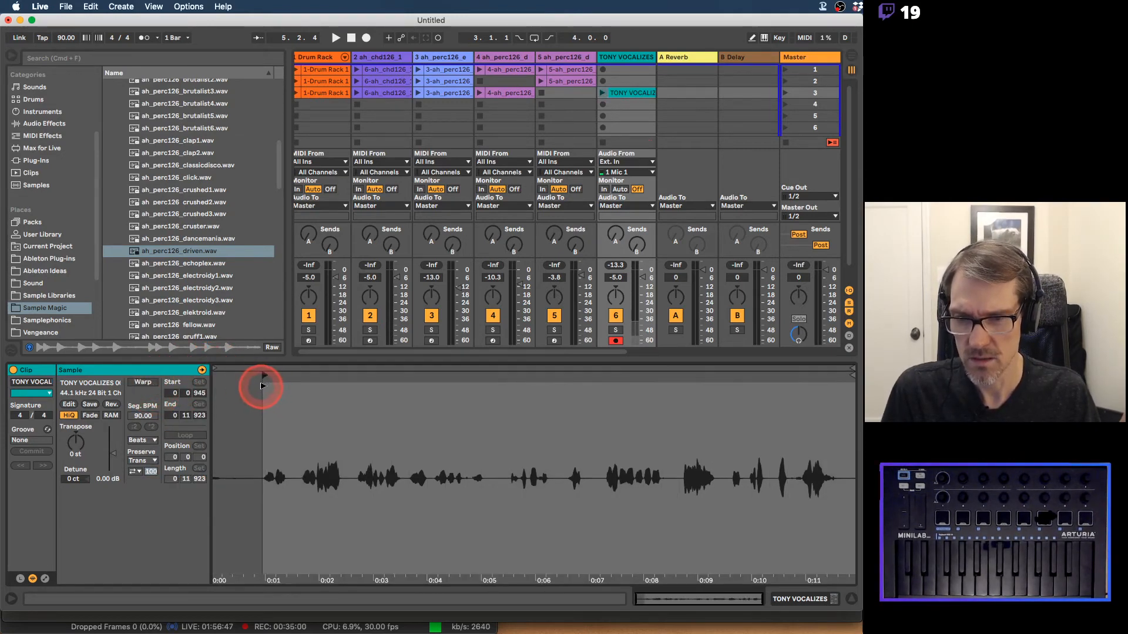
{"action": "left_click_drag", "start_coordinate": [851, 376], "coordinate": [832, 376]}
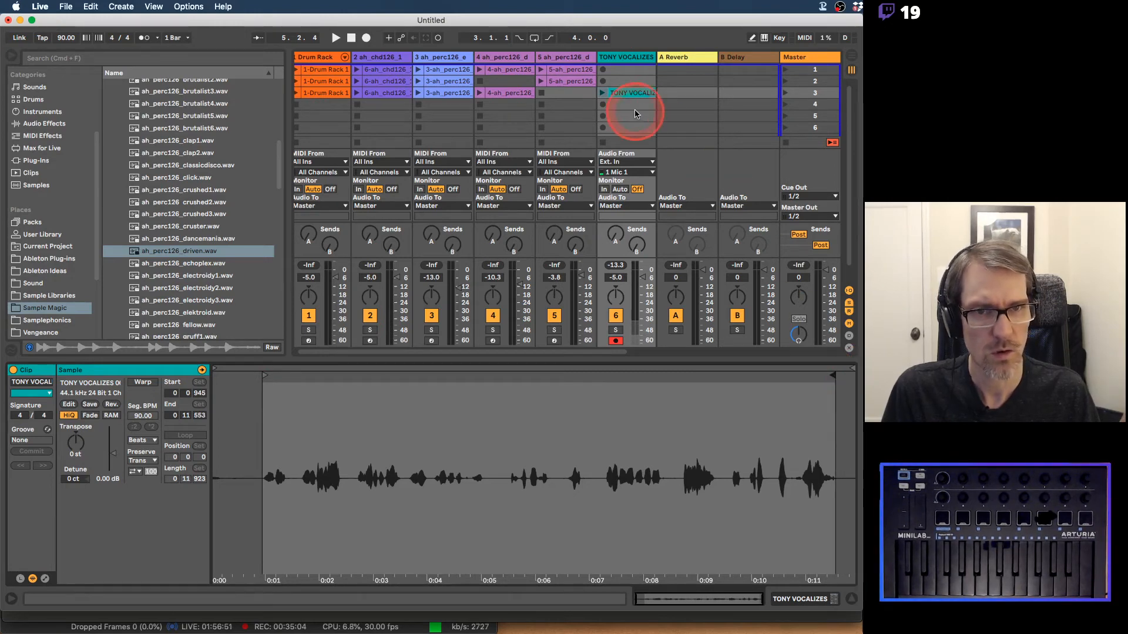
{"action": "right_click", "coordinate": [626, 93]}
{"action": "left_click", "coordinate": [658, 225]}
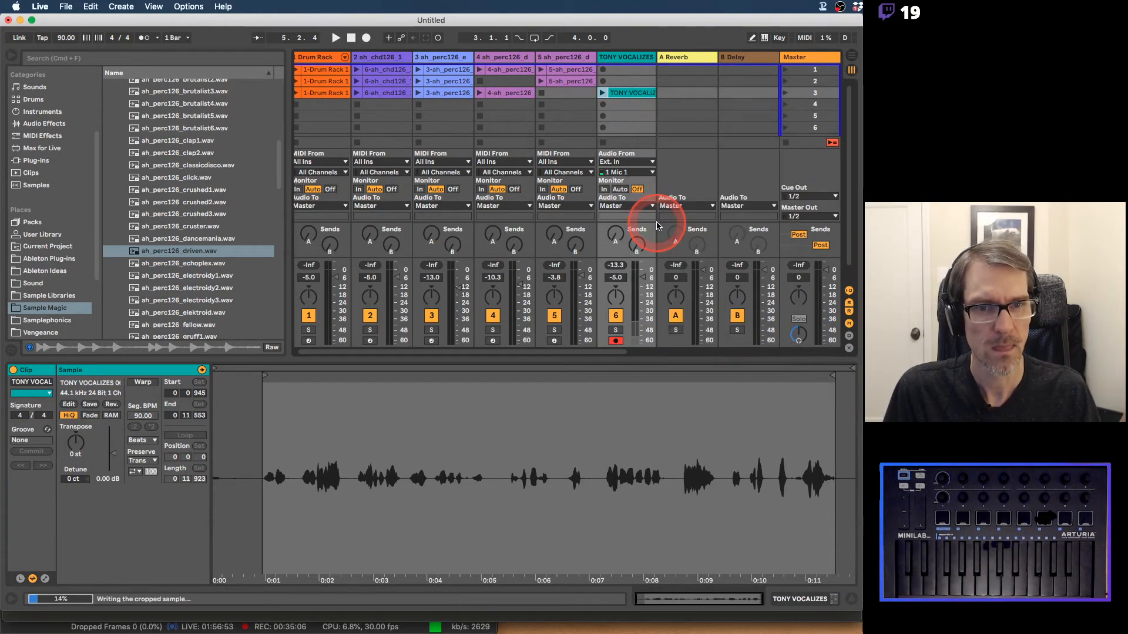
Step: Insert a MIDI track after the vocal track and delete its default Utility device
{"action": "left_click", "coordinate": [616, 59]}
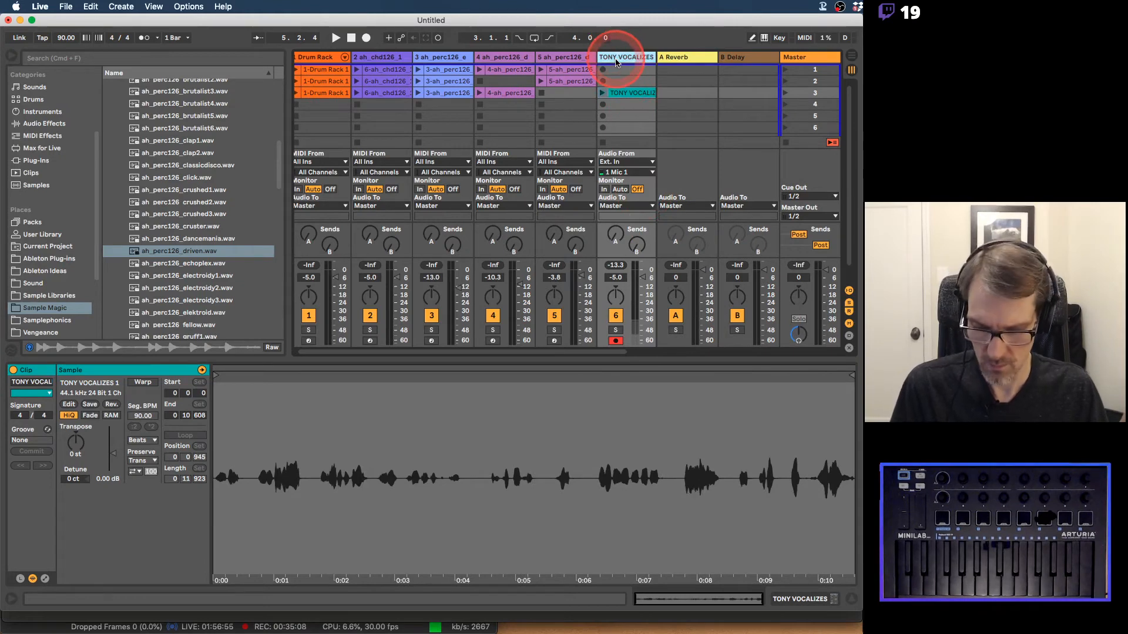
{"action": "key", "text": "super+shift+r"}
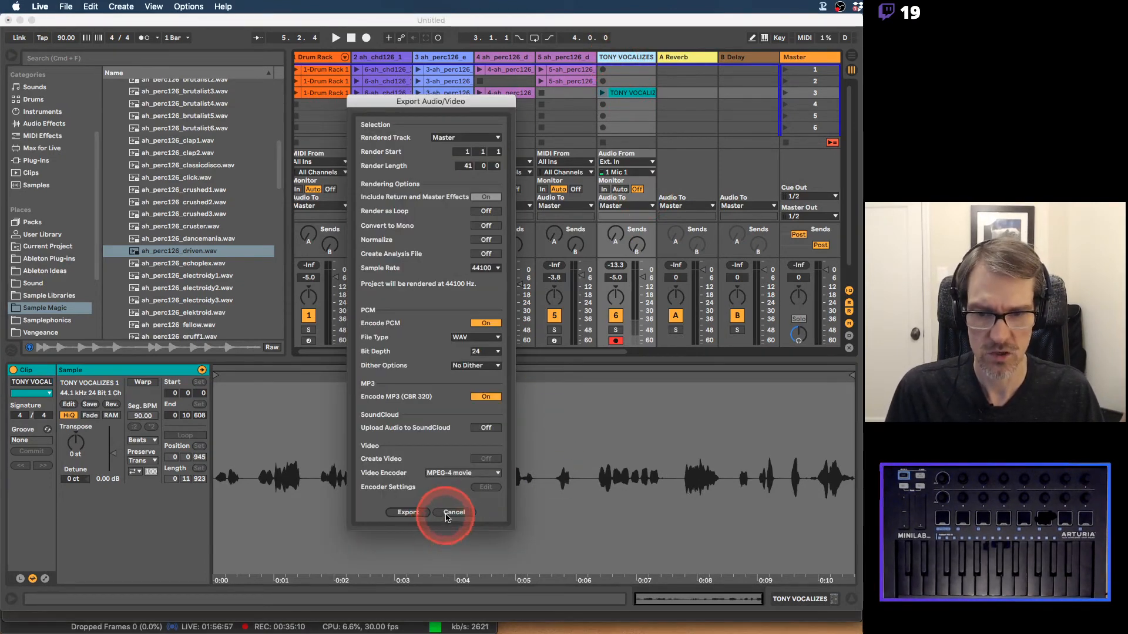
{"action": "left_click", "coordinate": [446, 516]}
{"action": "key", "text": "super+shift+t"}
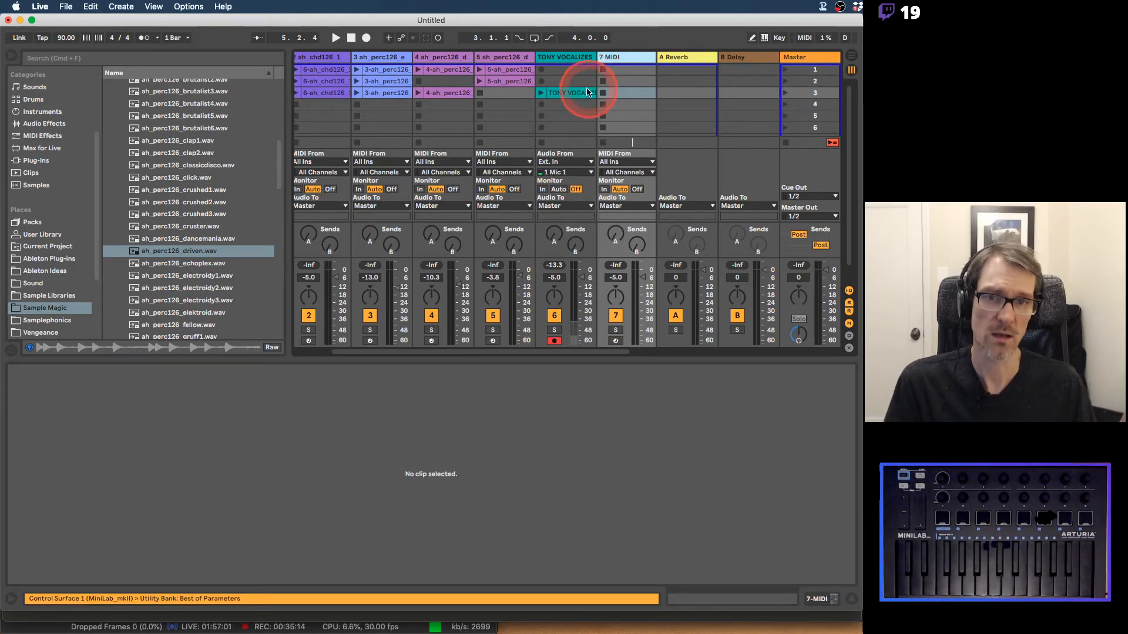
{"action": "left_click", "coordinate": [621, 57]}
{"action": "left_click", "coordinate": [75, 469]}
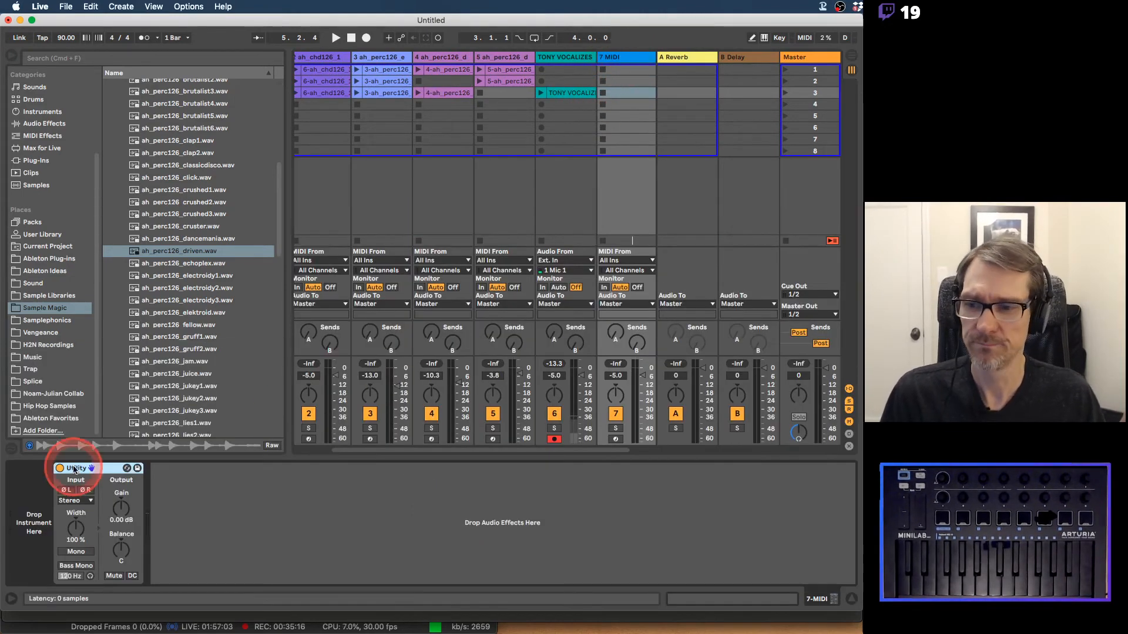
{"action": "key", "text": "BackSpace"}
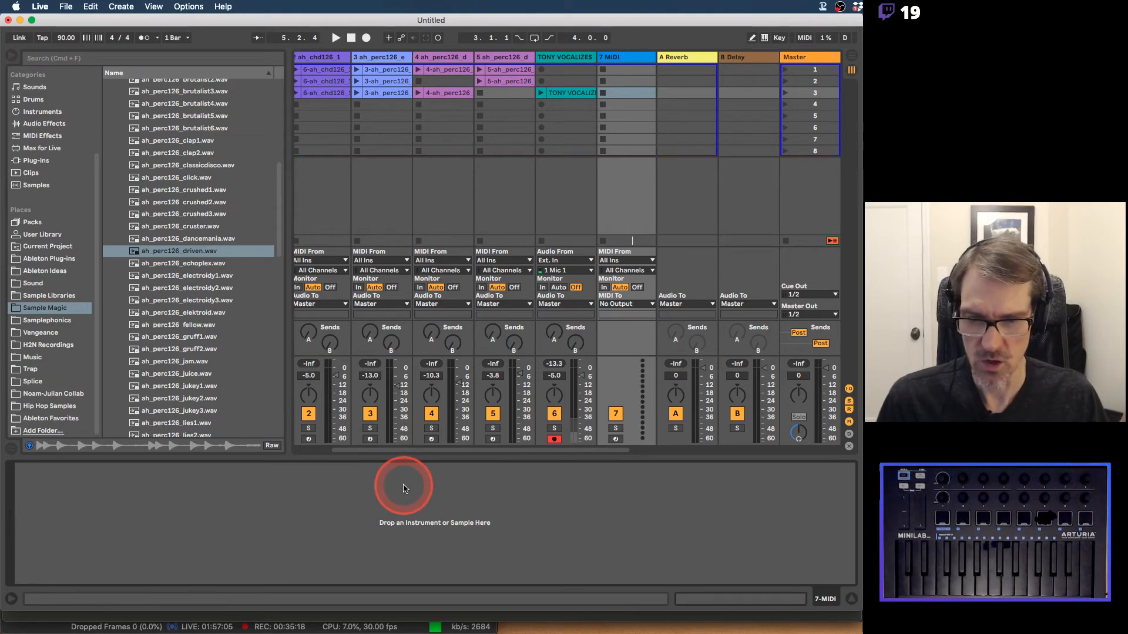
Step: Load the recorded vocal clip into Simpler on the new MIDI track and slice it by transients at 100% sensitivity
{"action": "left_click", "coordinate": [577, 93]}
{"action": "left_click_drag", "start_coordinate": [399, 503], "coordinate": [398, 503]}
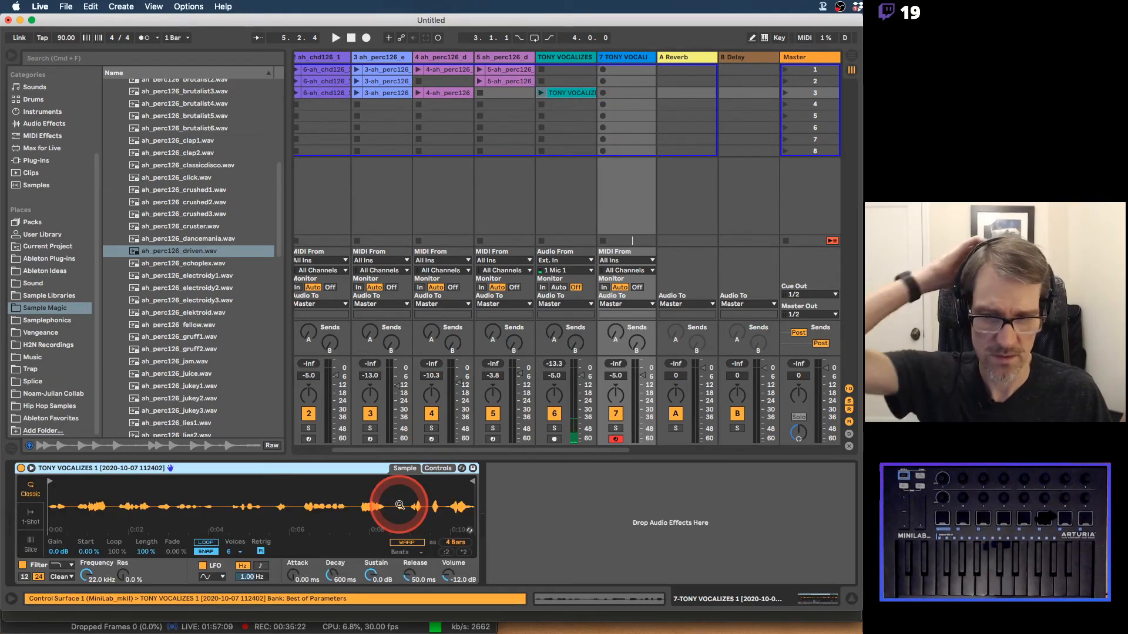
{"action": "left_click", "coordinate": [33, 543]}
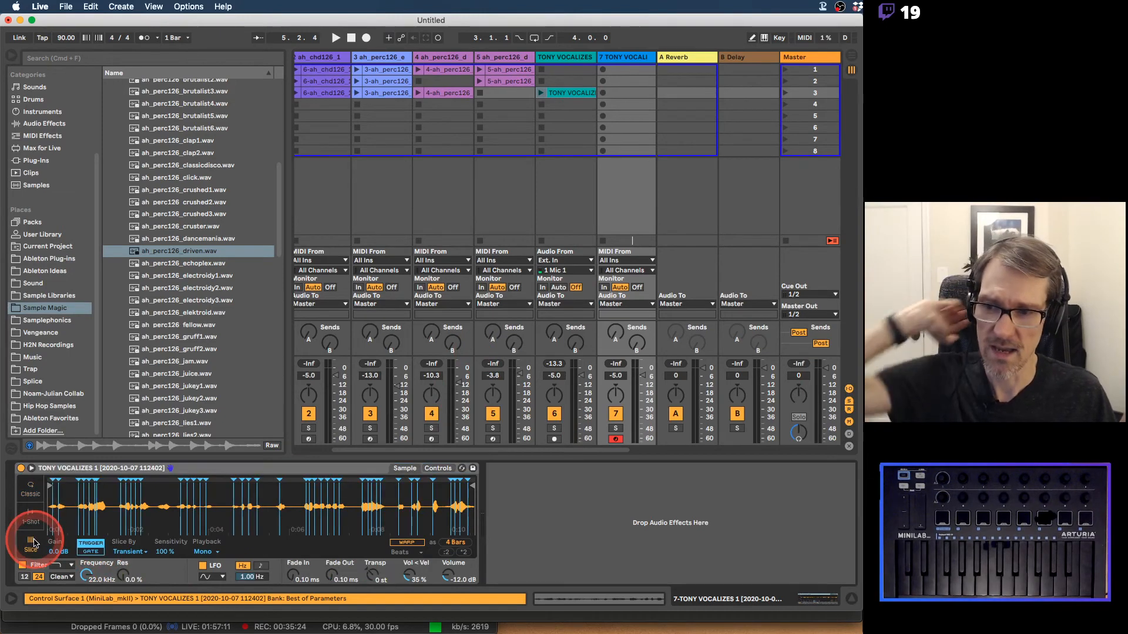
{"action": "left_click", "coordinate": [170, 551]}
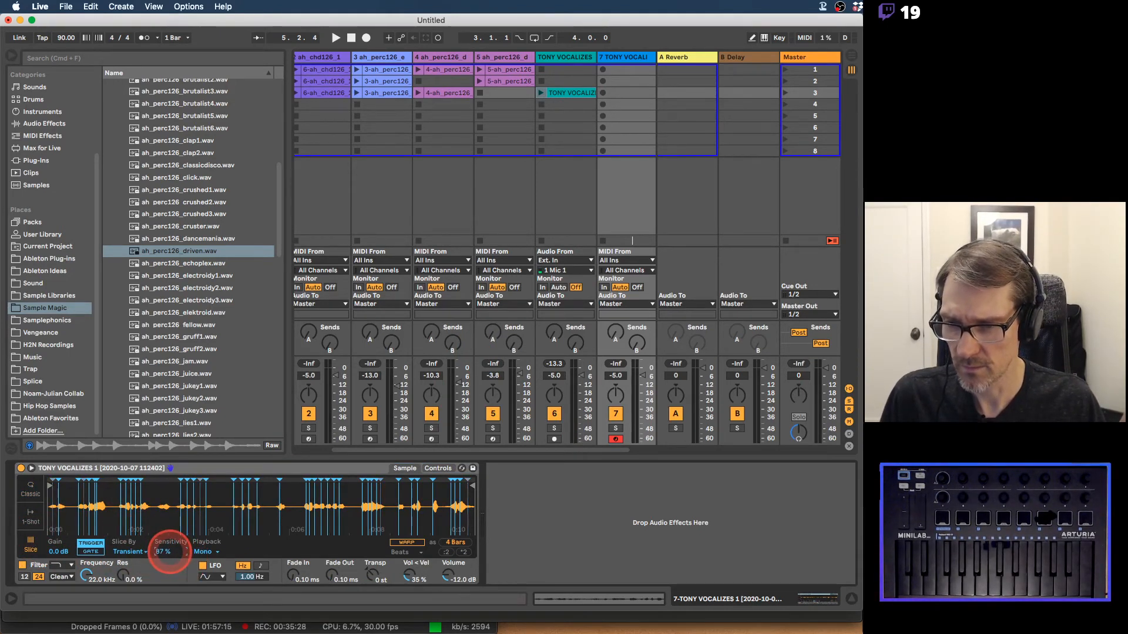
{"action": "left_click_drag", "start_coordinate": [170, 551], "coordinate": [170, 543]}
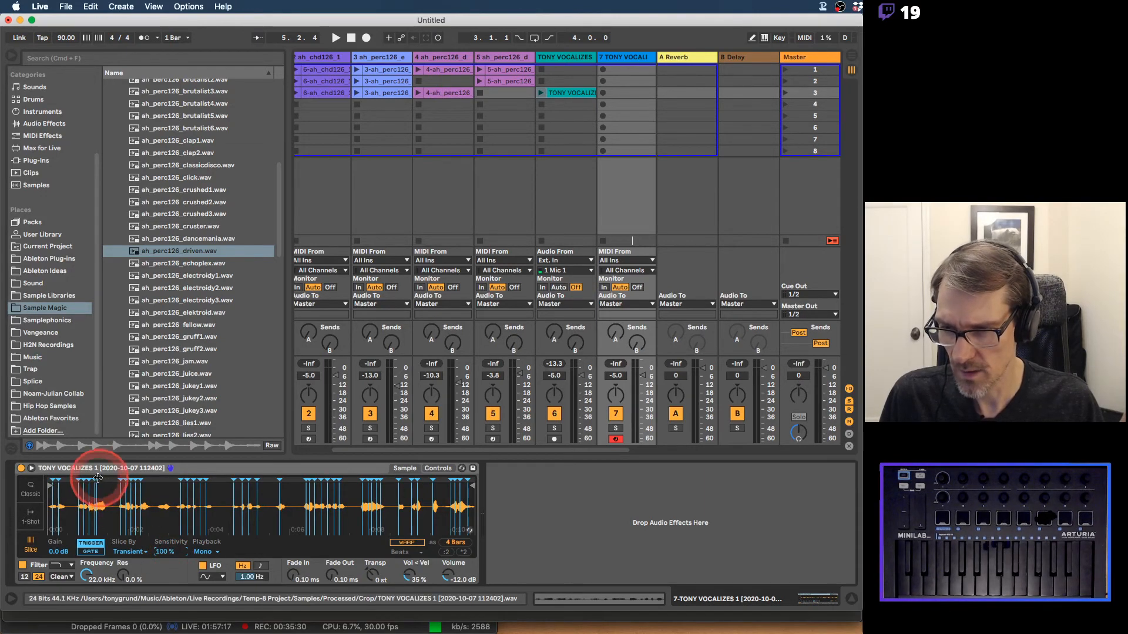
Step: Show the sliced vocal in Simpler's enlarged waveform view with the browser hidden, and set track 7's volume to 0 dB
{"action": "mouse_move", "coordinate": [97, 481]}
{"action": "left_mouse_down"}
{"action": "mouse_move", "coordinate": [164, 486]}
{"action": "mouse_move", "coordinate": [157, 497]}
{"action": "left_mouse_up"}
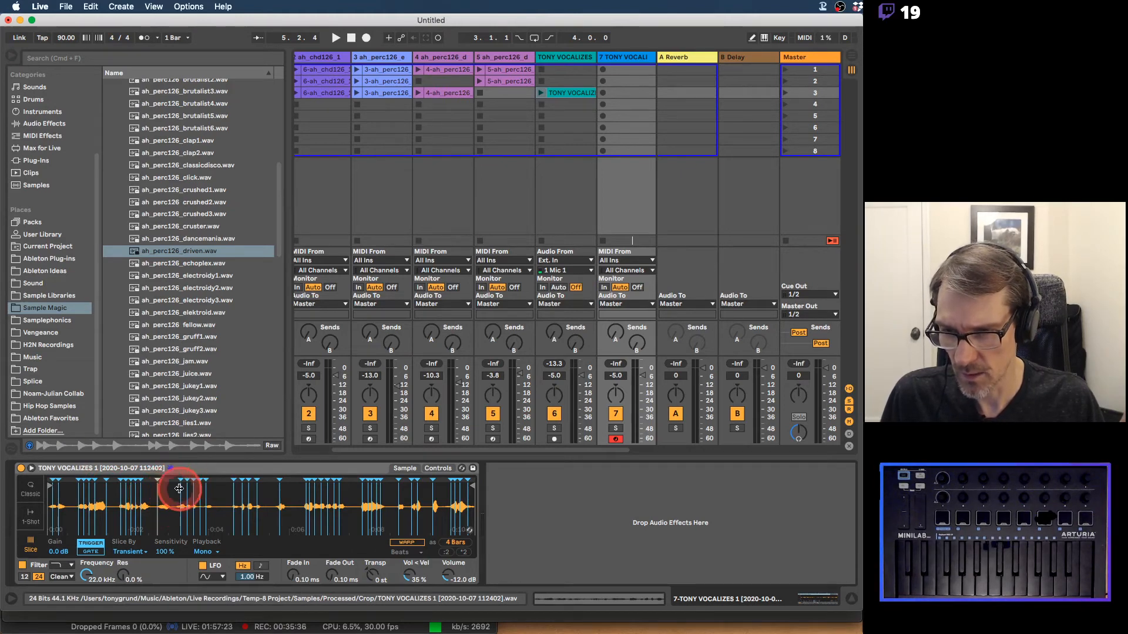
{"action": "left_click", "coordinate": [30, 468]}
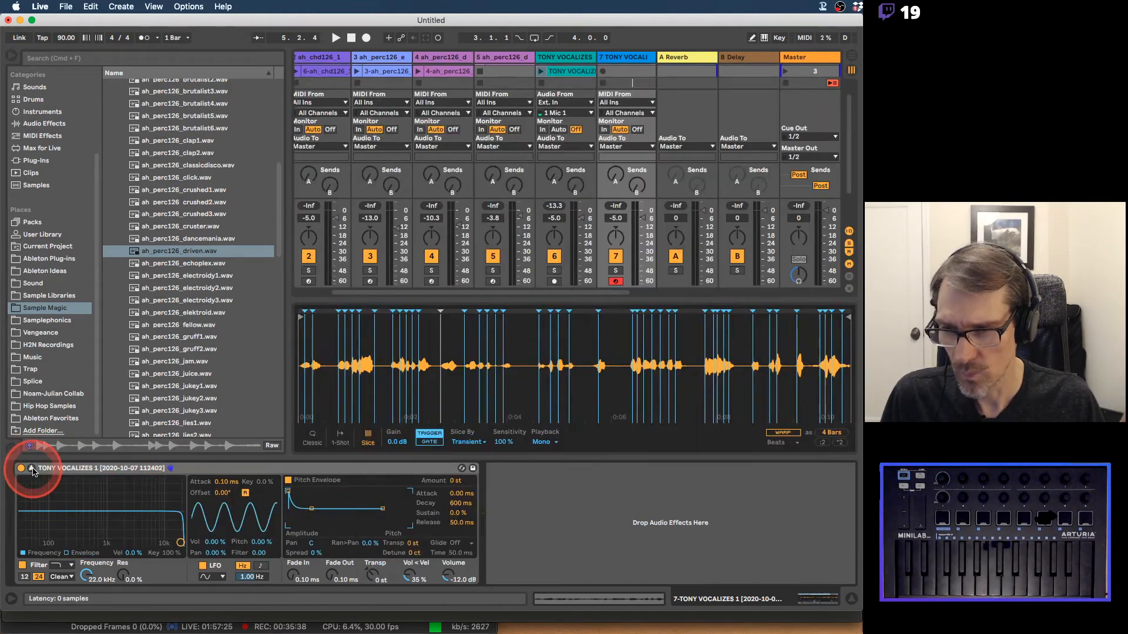
{"action": "left_click_drag", "start_coordinate": [584, 297], "coordinate": [576, 241]}
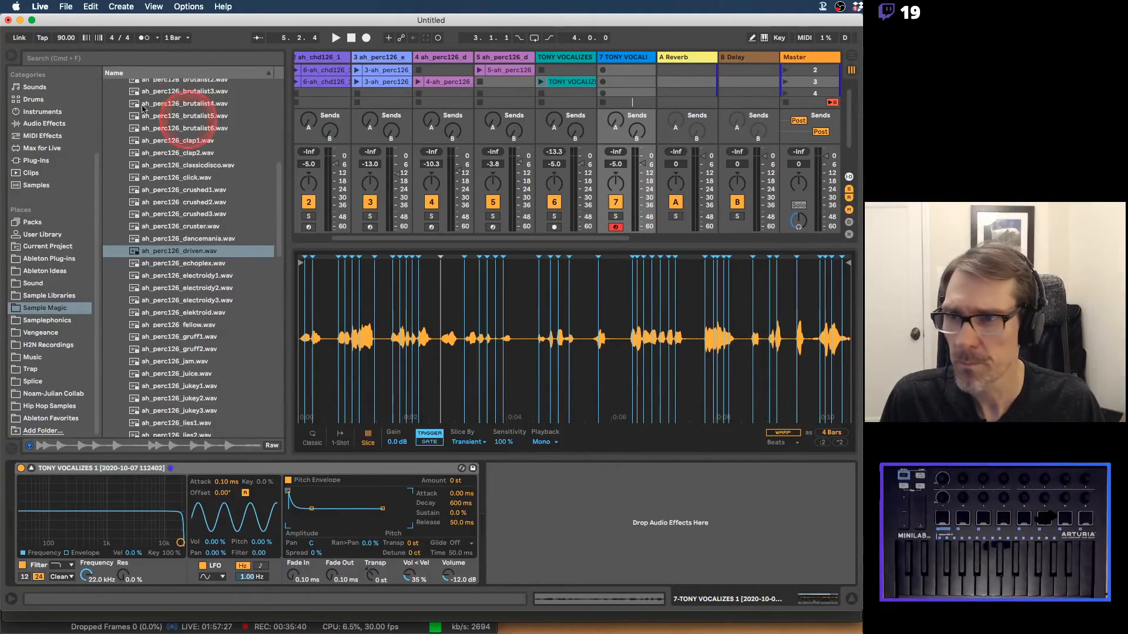
{"action": "left_click", "coordinate": [8, 58]}
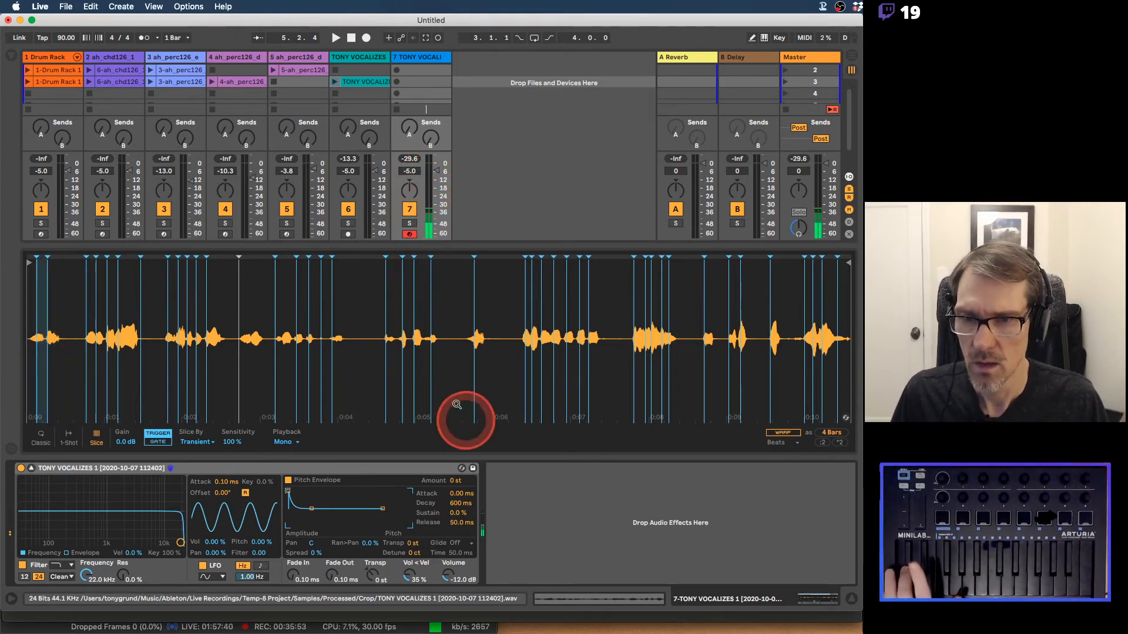
{"action": "double_click", "coordinate": [438, 172]}
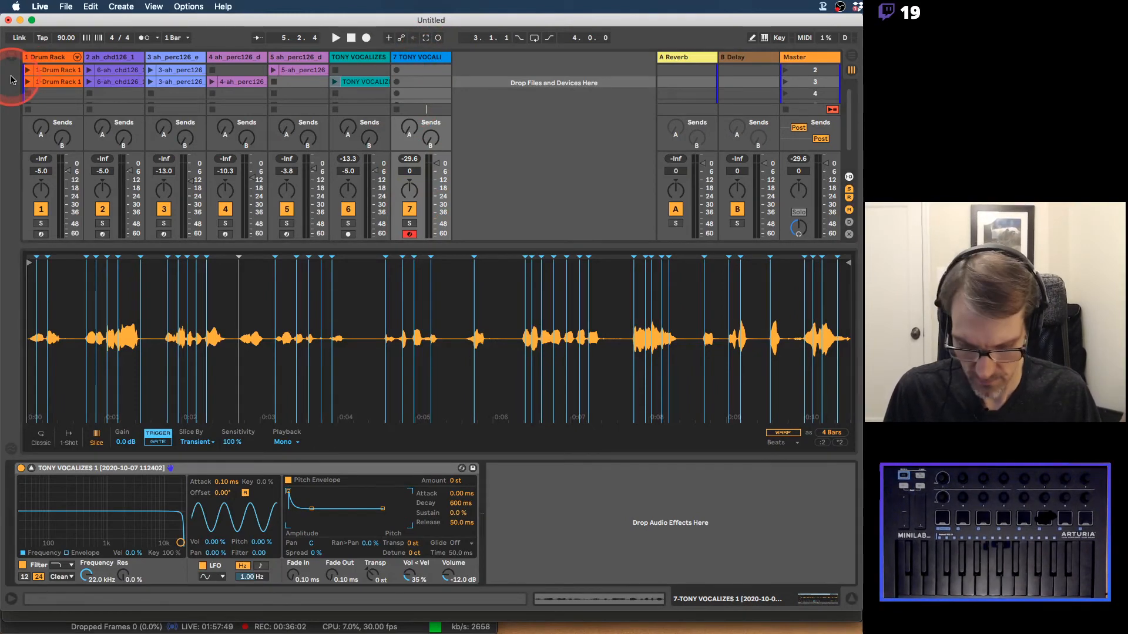
Step: Search the browser for the Limiter audio effect and add it after Simpler on the sliced vocal track
{"action": "key", "text": "super+alt+b"}
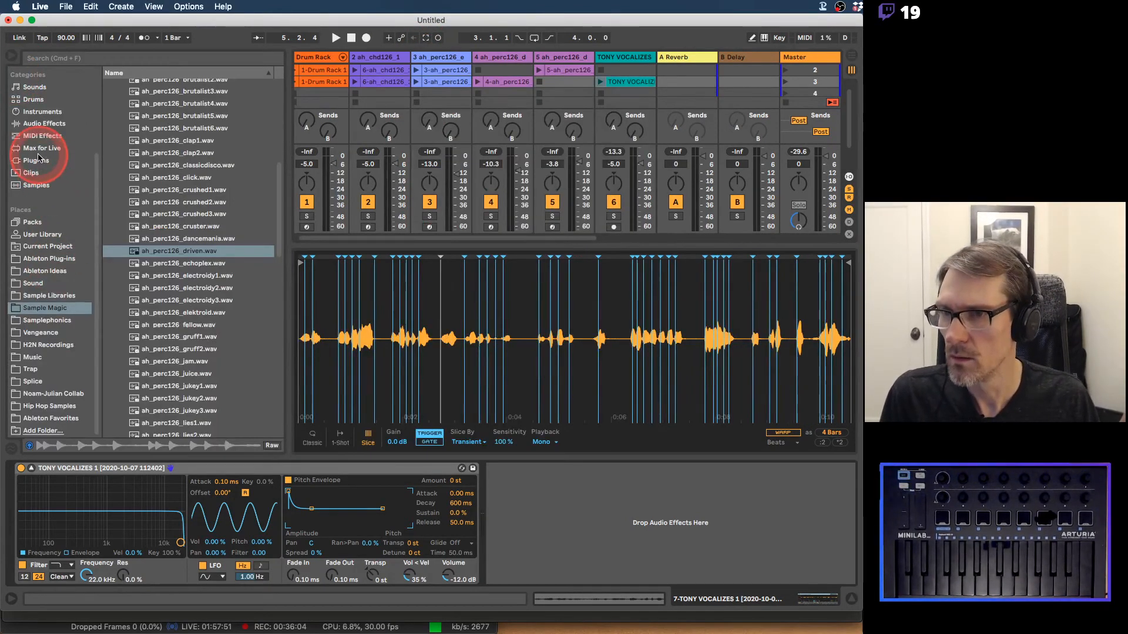
{"action": "left_click", "coordinate": [65, 59]}
{"action": "type", "text": "l"}
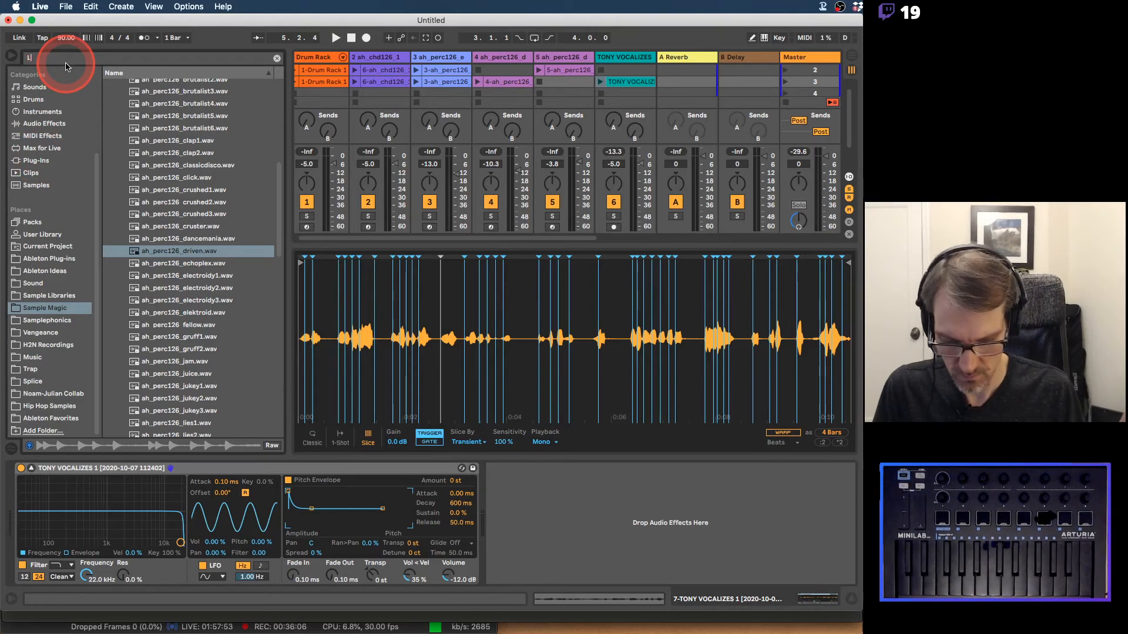
{"action": "type", "text": "imiter"}
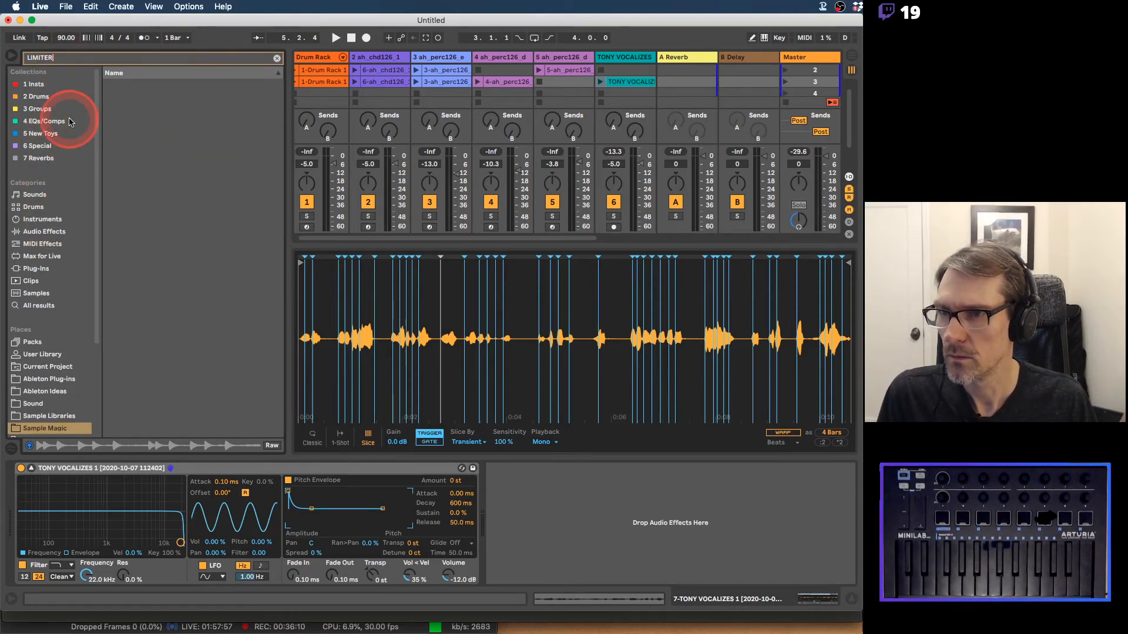
{"action": "left_click", "coordinate": [36, 269]}
{"action": "left_click_drag", "start_coordinate": [123, 109], "coordinate": [490, 506]}
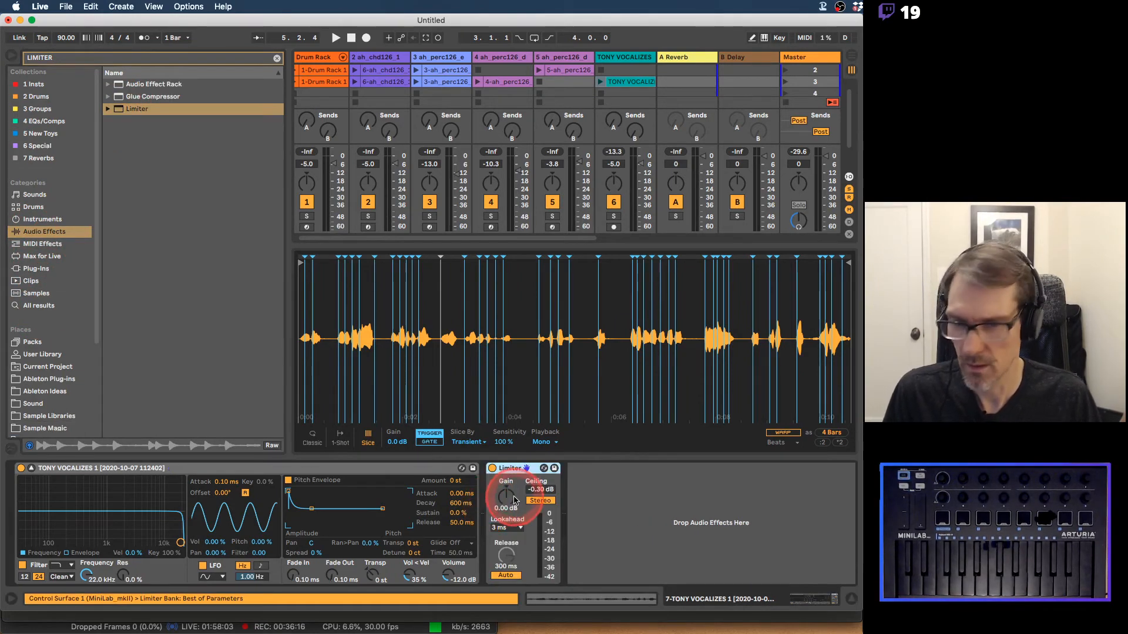
Step: Set the Limiter's gain to 10.6 dB and ceiling to -6 dB, and hide the browser with its search cleared
{"action": "left_click", "coordinate": [503, 499]}
{"action": "left_click_drag", "start_coordinate": [504, 499], "coordinate": [535, 510]}
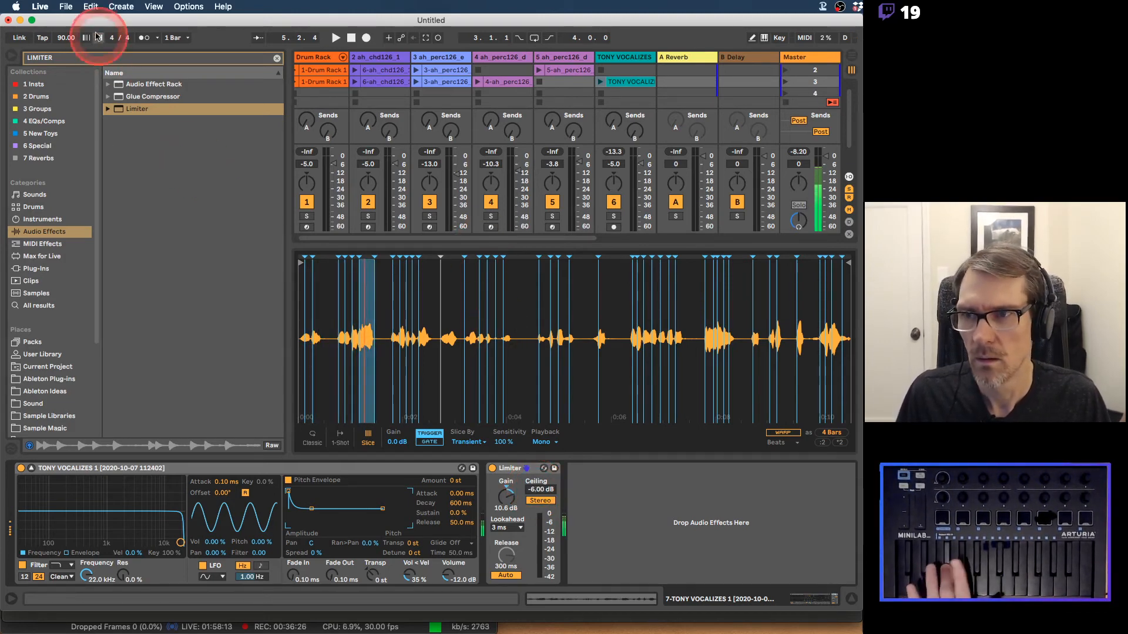
{"action": "left_click", "coordinate": [277, 58]}
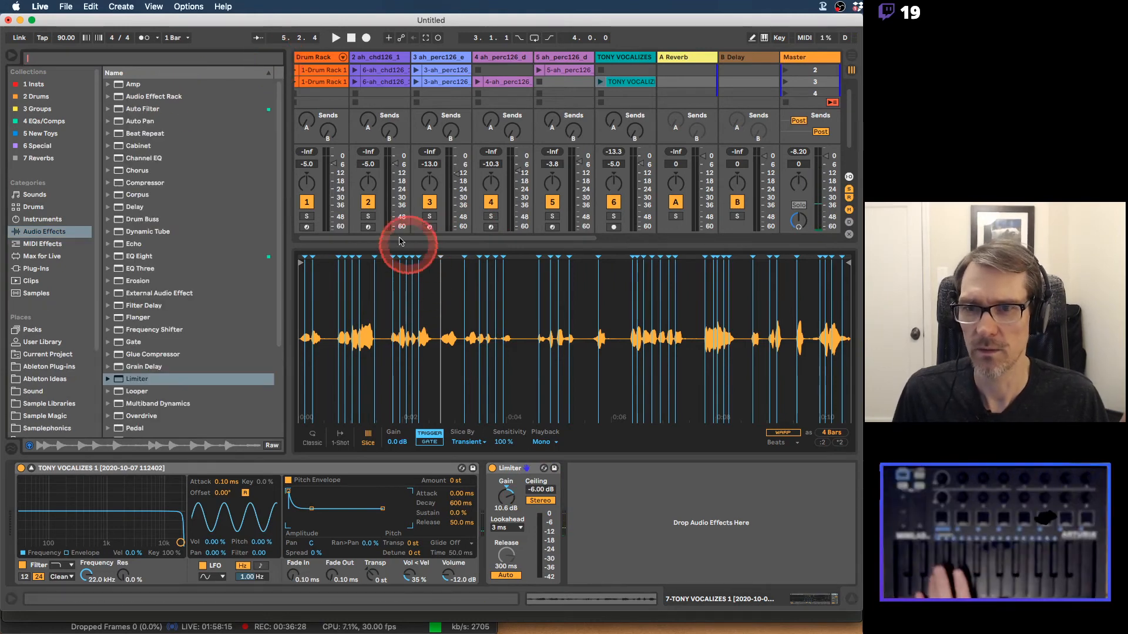
{"action": "left_click", "coordinate": [12, 56]}
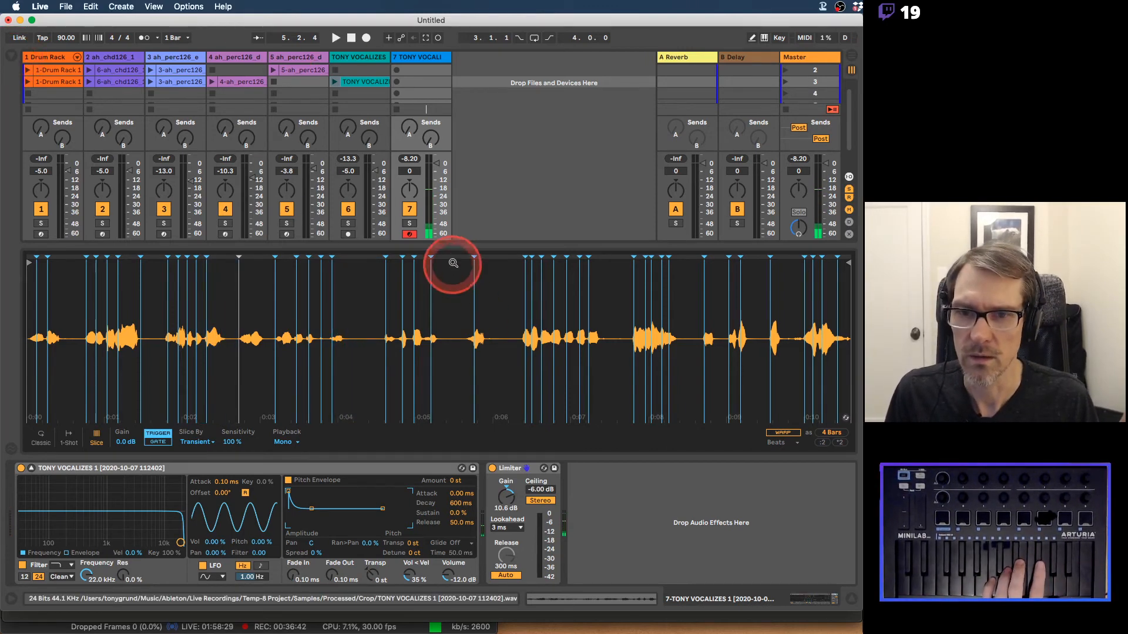
Step: Duplicate the scene 3 Drum Rack clip into scene 4, and move track 4's scene 3 clip down a slot and delete it
{"action": "left_click_drag", "start_coordinate": [448, 245], "coordinate": [443, 337]}
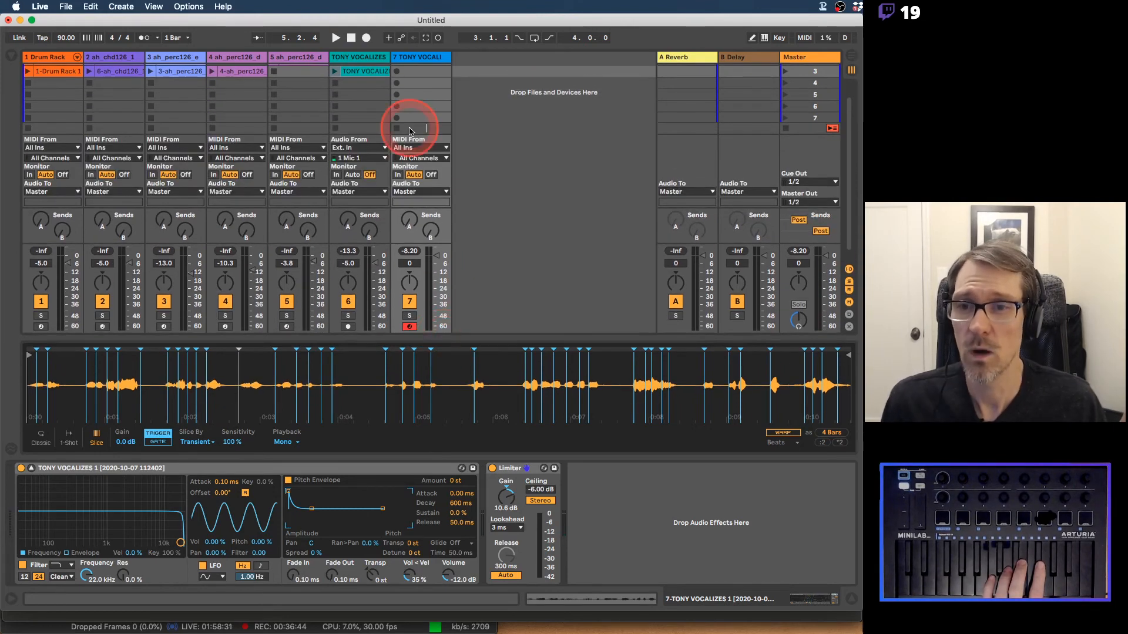
{"action": "left_click", "coordinate": [57, 73]}
{"action": "key", "text": "super+d"}
{"action": "left_click_drag", "start_coordinate": [222, 71], "coordinate": [230, 84]}
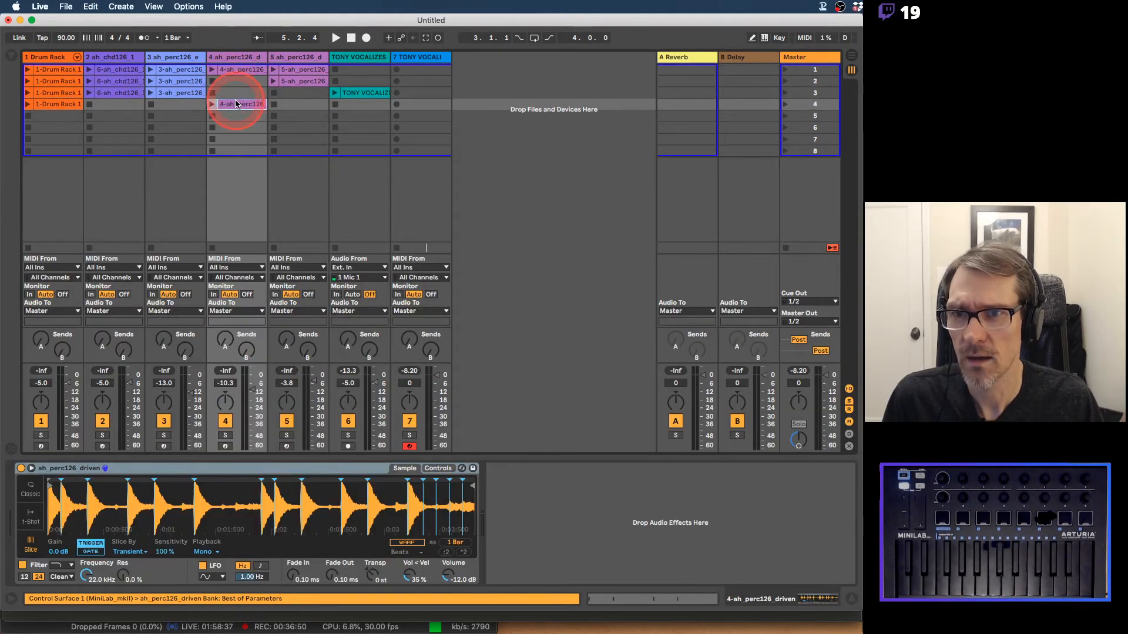
{"action": "key", "text": "Delete"}
Step: Copy track 5's scene 2 percussion clip into scene 4 and launch the scene
{"action": "left_click_drag", "start_coordinate": [305, 87], "coordinate": [302, 105]}
{"action": "left_click", "coordinate": [785, 104]}
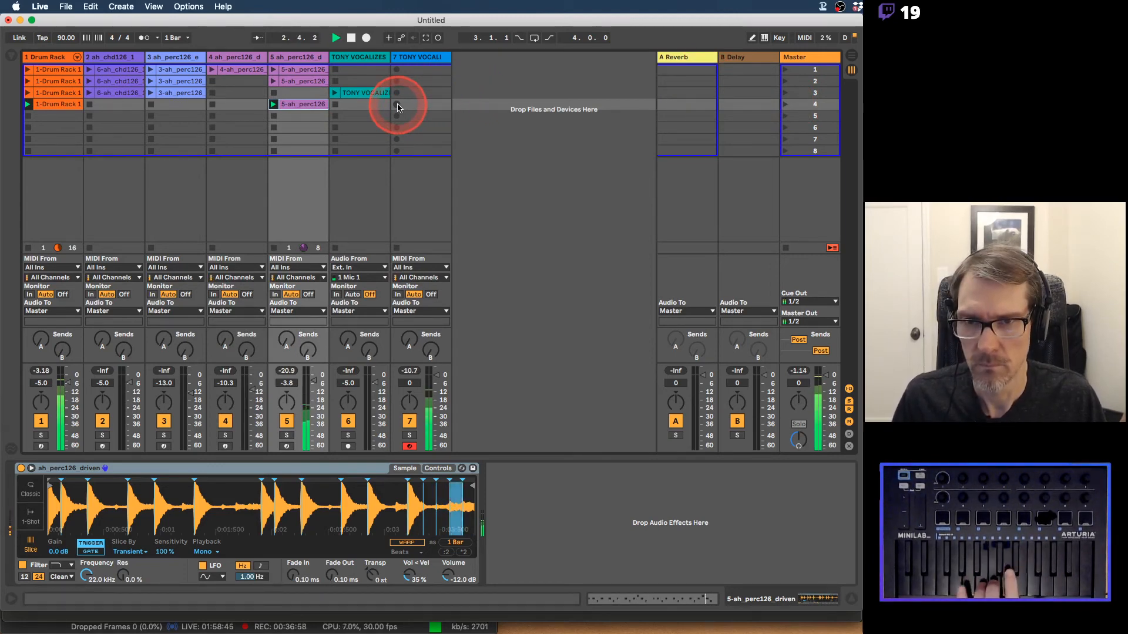
Step: Stop the Drum Rack clip and record a MIDI clip of the vocal slices in track 7's scene 4 slot
{"action": "left_click", "coordinate": [409, 60]}
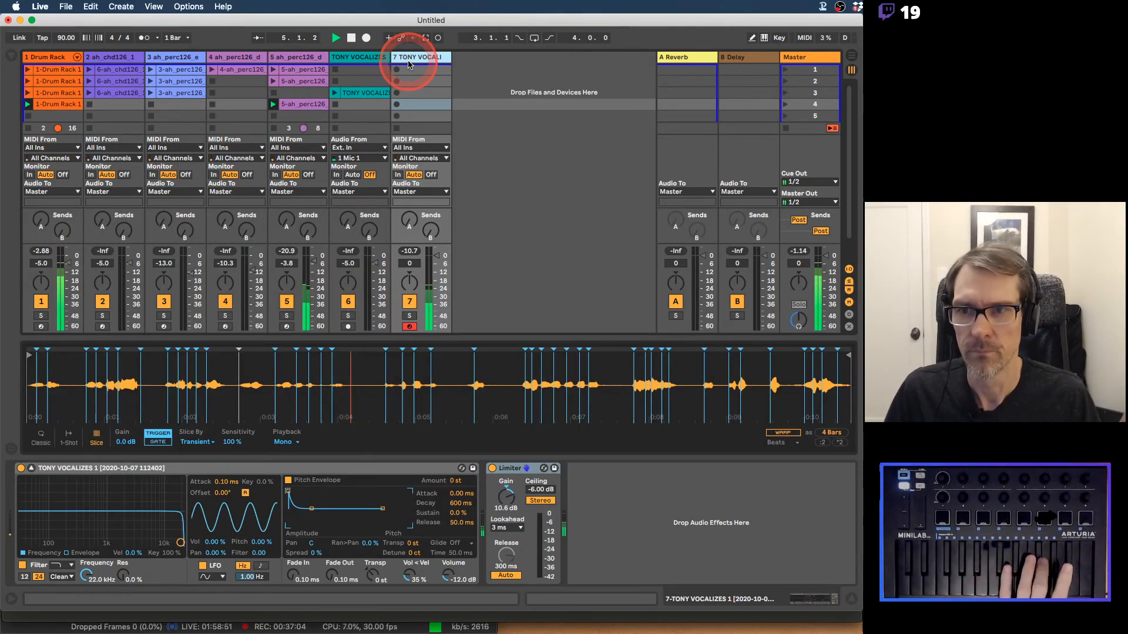
{"action": "left_click", "coordinate": [30, 116]}
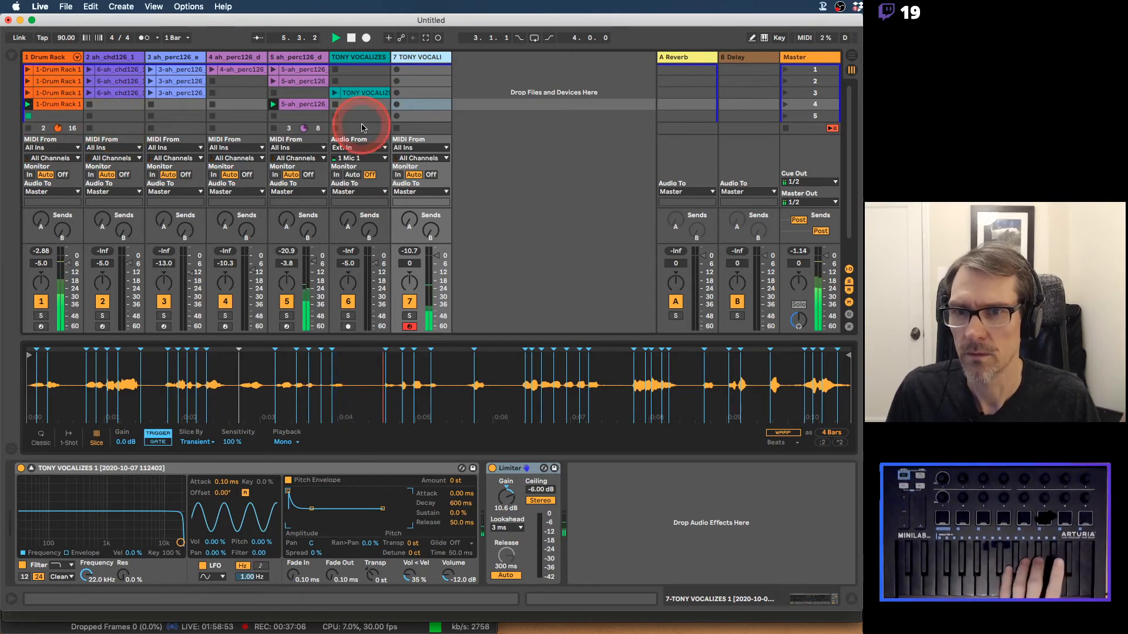
{"action": "left_click", "coordinate": [396, 105]}
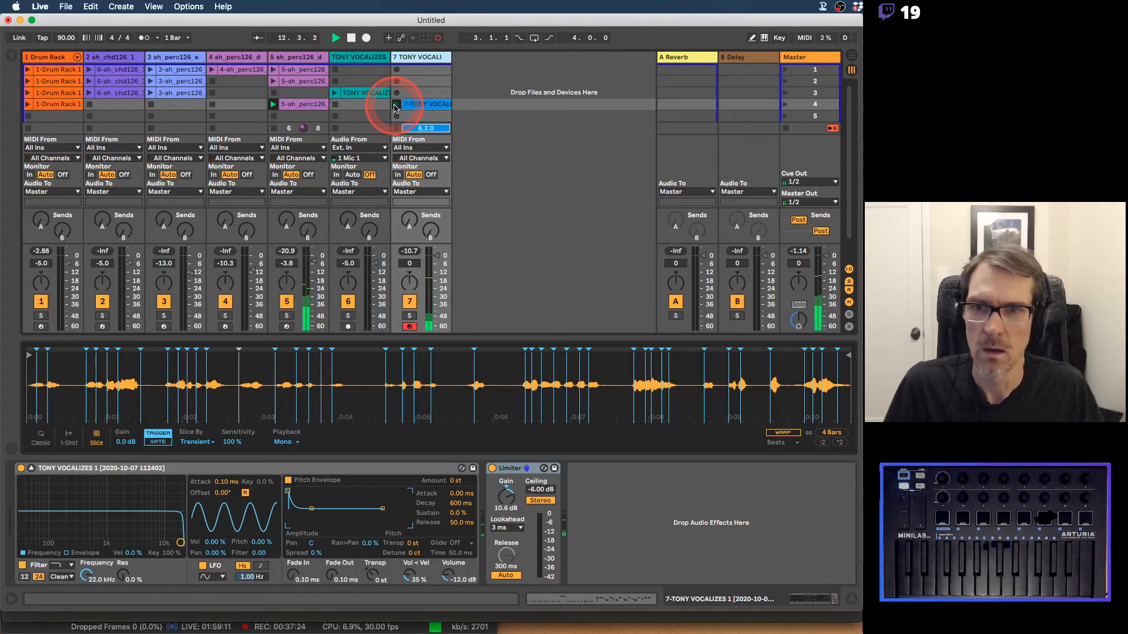
Step: Open the recorded slice clip, set its start and loop position to bar 5 with a 2-bar loop, and restart playback
{"action": "left_click", "coordinate": [408, 106]}
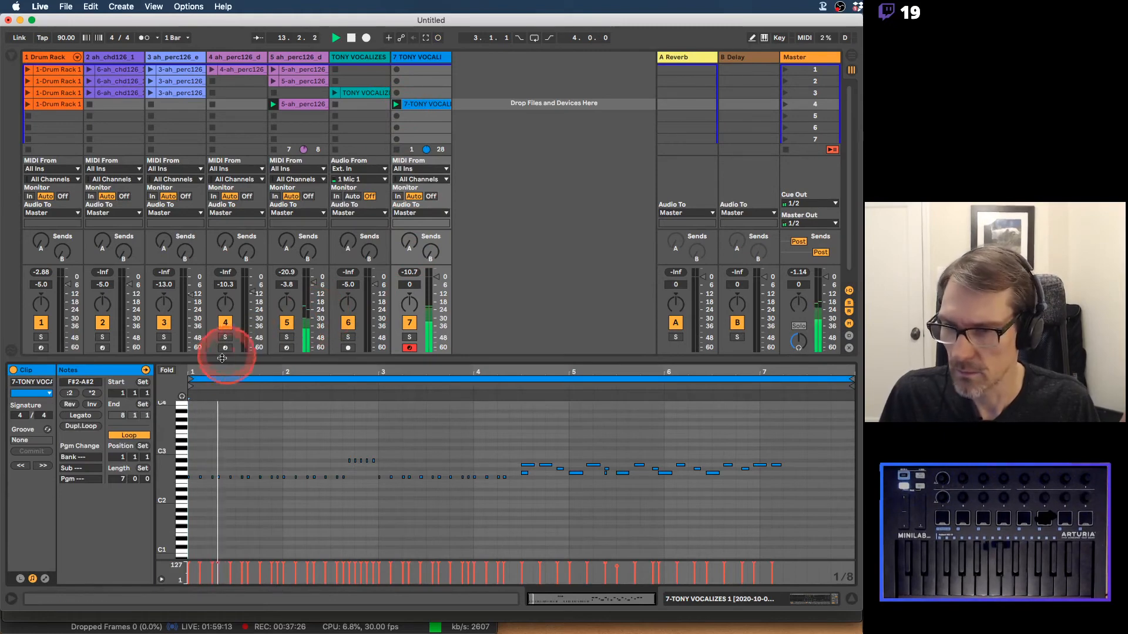
{"action": "left_click_drag", "start_coordinate": [192, 376], "coordinate": [571, 376]}
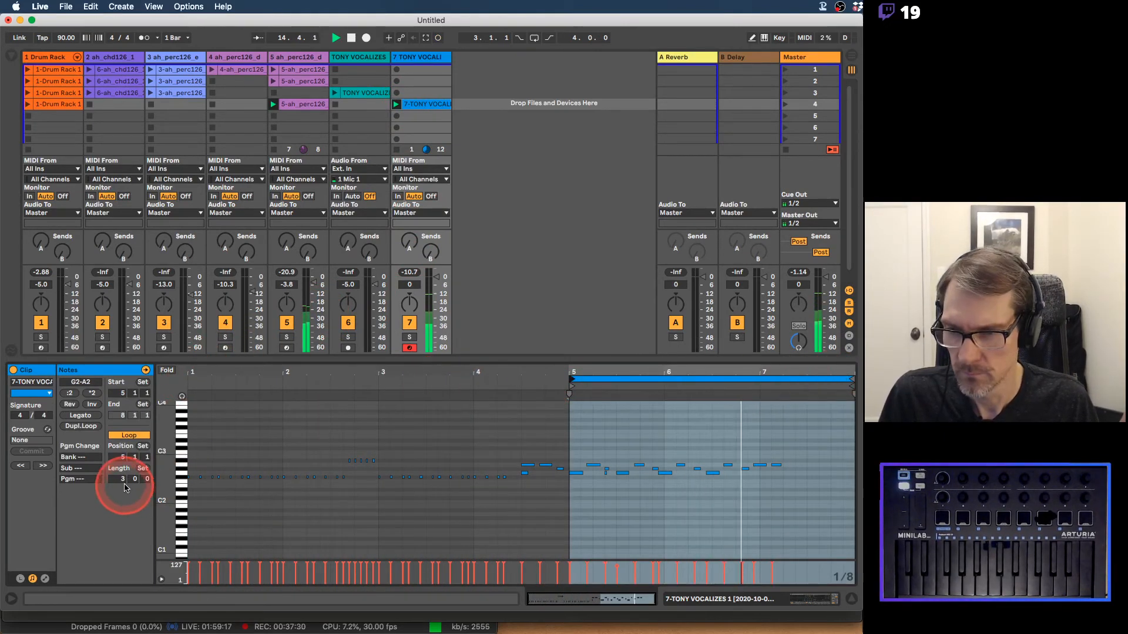
{"action": "key", "text": "Down"}
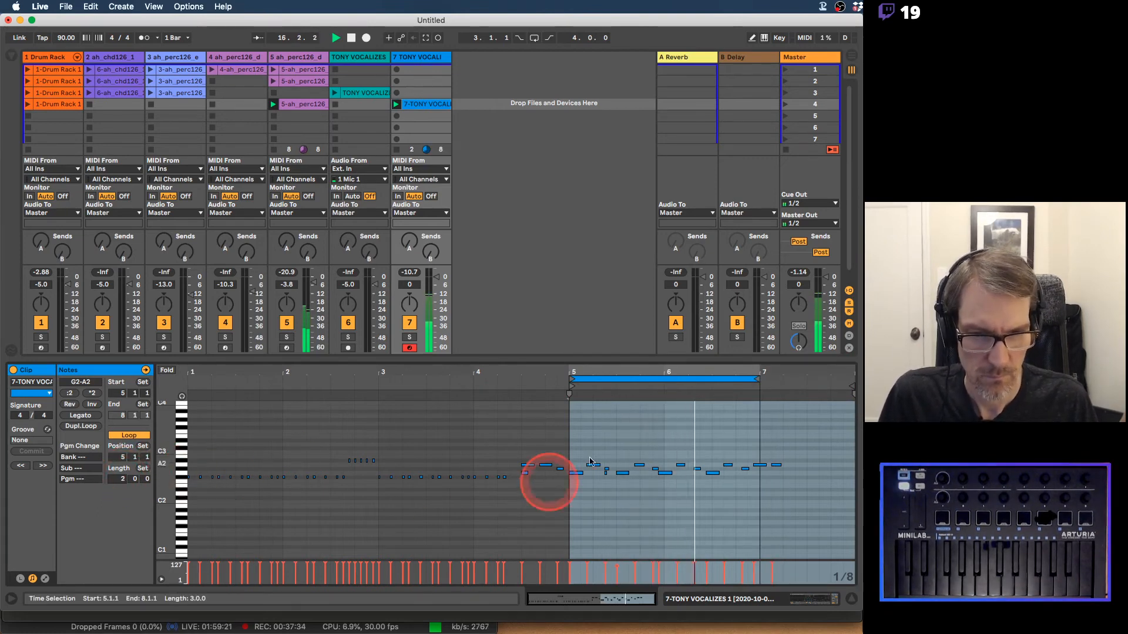
{"action": "key", "text": "space"}
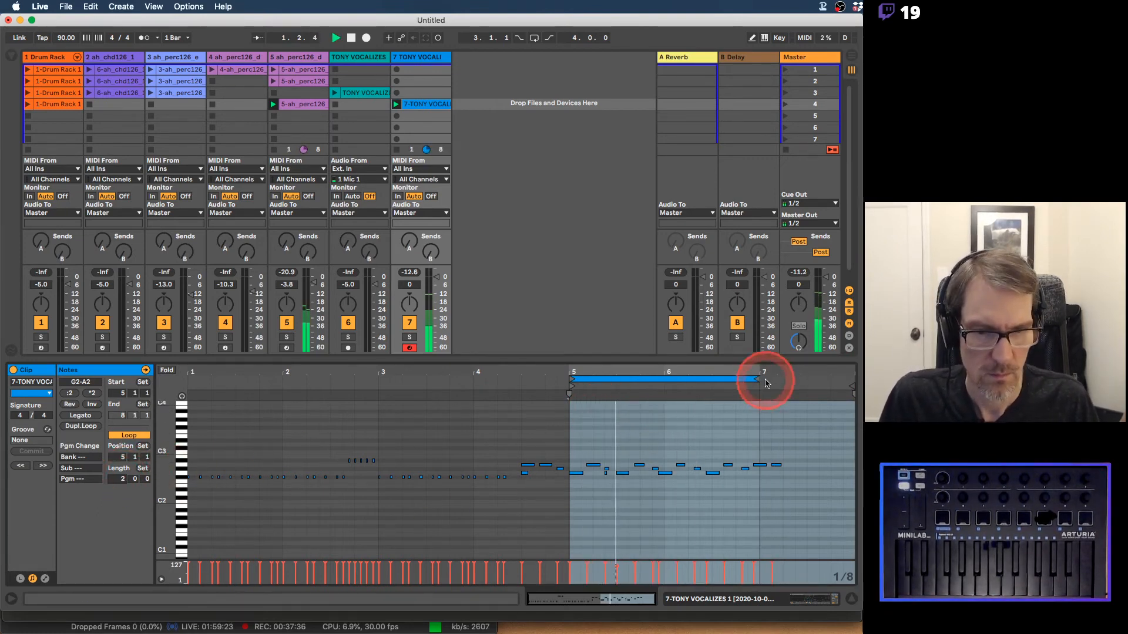
{"action": "key", "text": "space"}
Step: Move the slice clip's start and loop position to 4.3.1 and shorten the loop to 1 bar
{"action": "left_click_drag", "start_coordinate": [731, 379], "coordinate": [656, 375]}
{"action": "left_click_drag", "start_coordinate": [569, 386], "coordinate": [522, 387]}
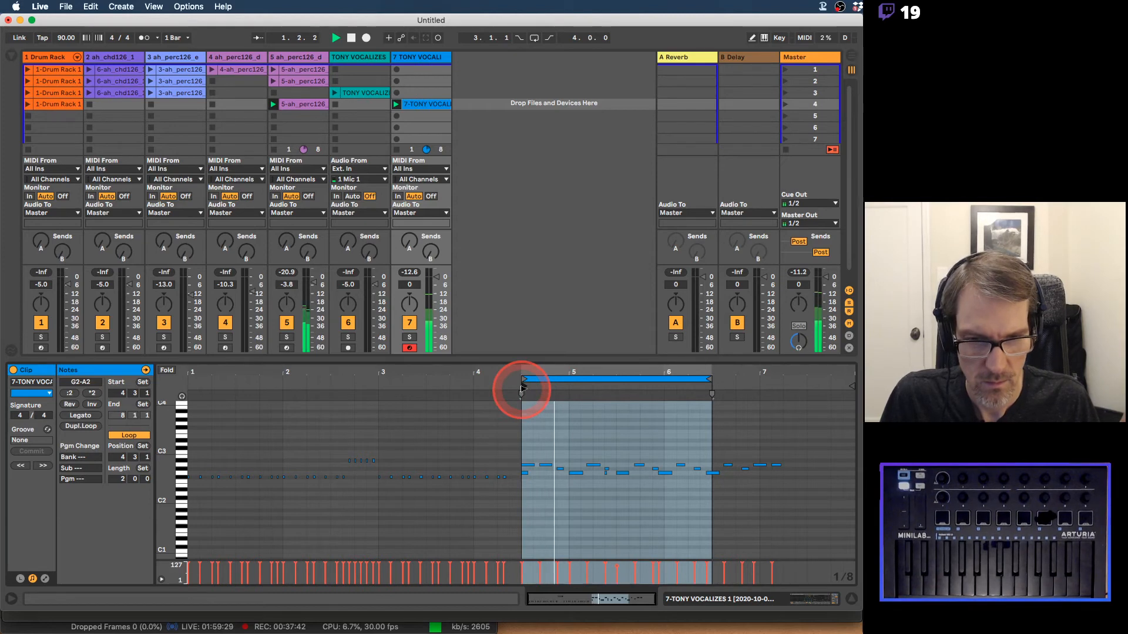
{"action": "left_click", "coordinate": [526, 470]}
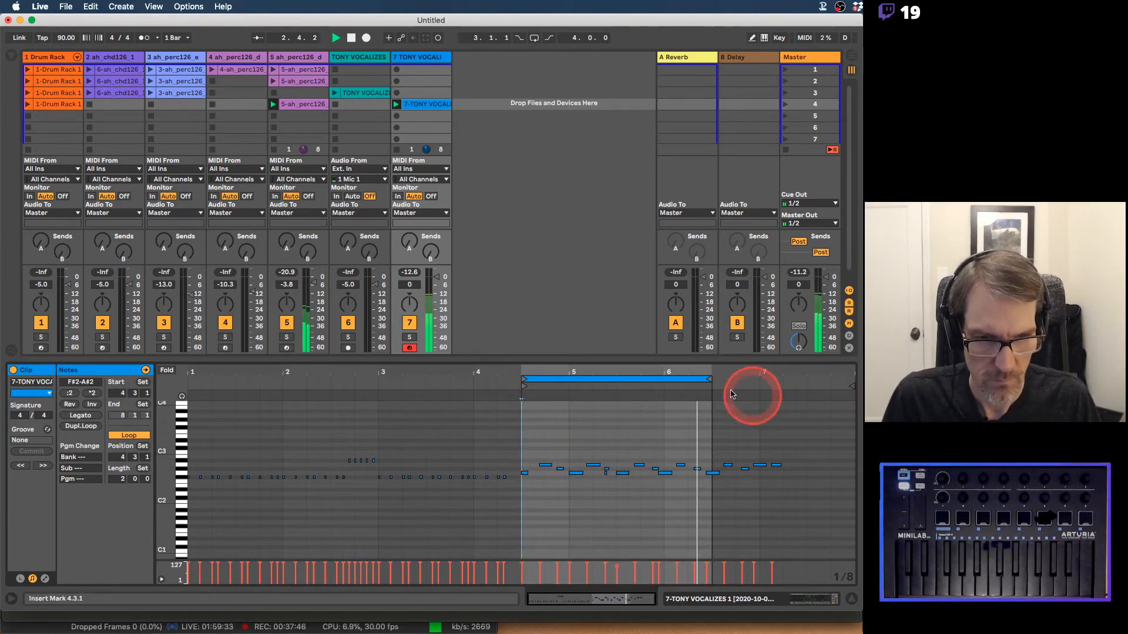
{"action": "left_click_drag", "start_coordinate": [710, 379], "coordinate": [616, 381]}
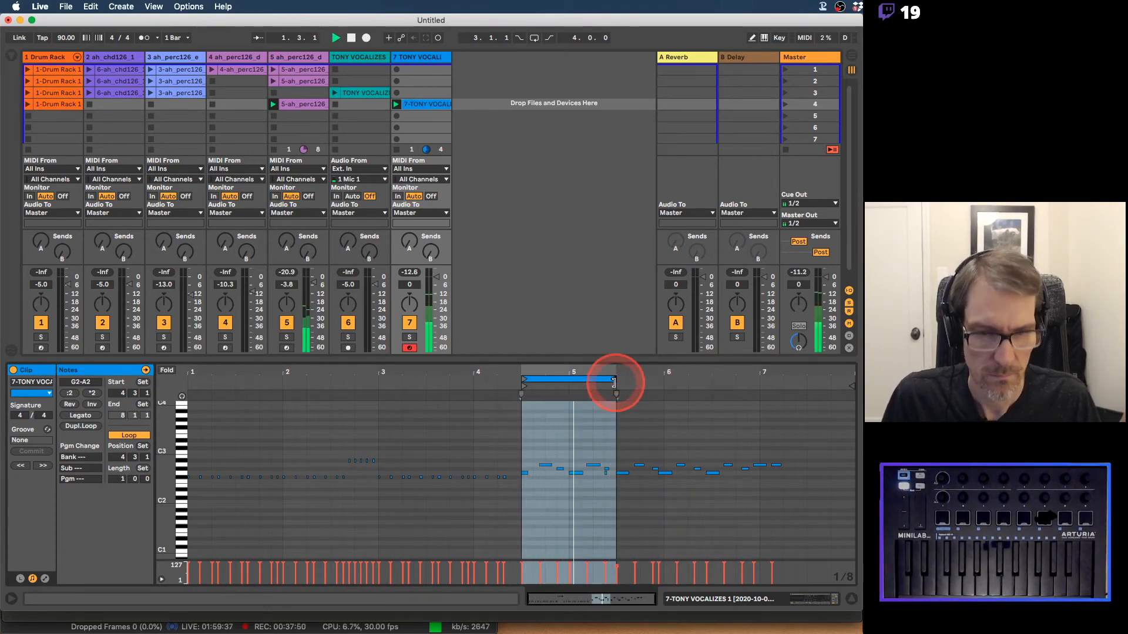
{"action": "left_click", "coordinate": [621, 449]}
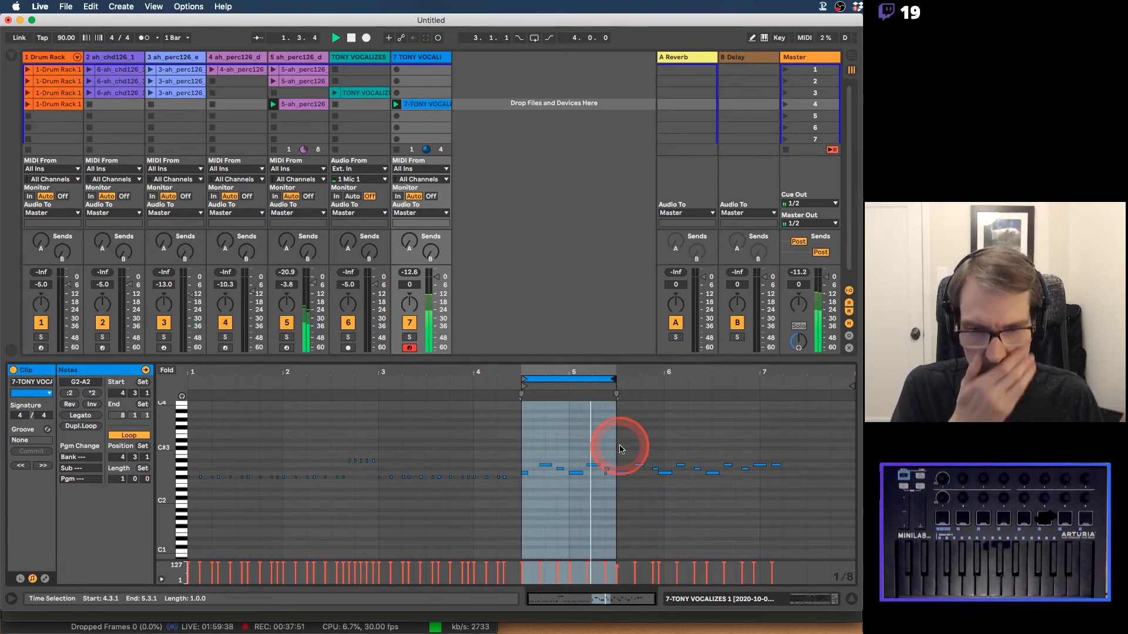
Step: Try a short G2 note at 5.2.3 in the vocal slice clip and remove it
{"action": "left_click", "coordinate": [605, 478]}
{"action": "left_click", "coordinate": [611, 475]}
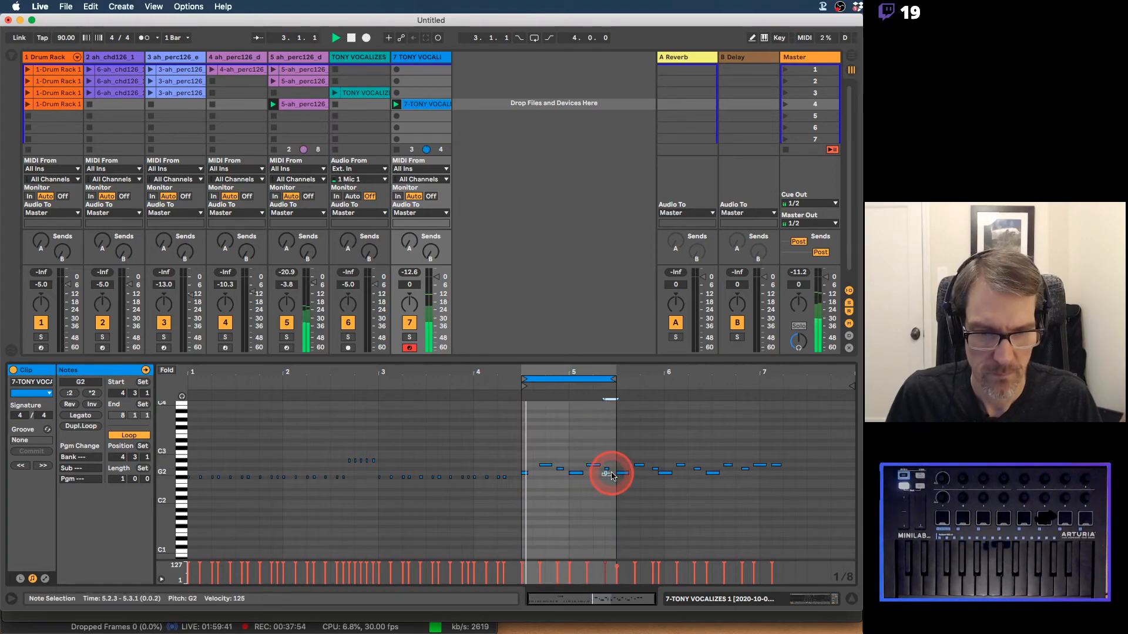
{"action": "left_click", "coordinate": [612, 476]}
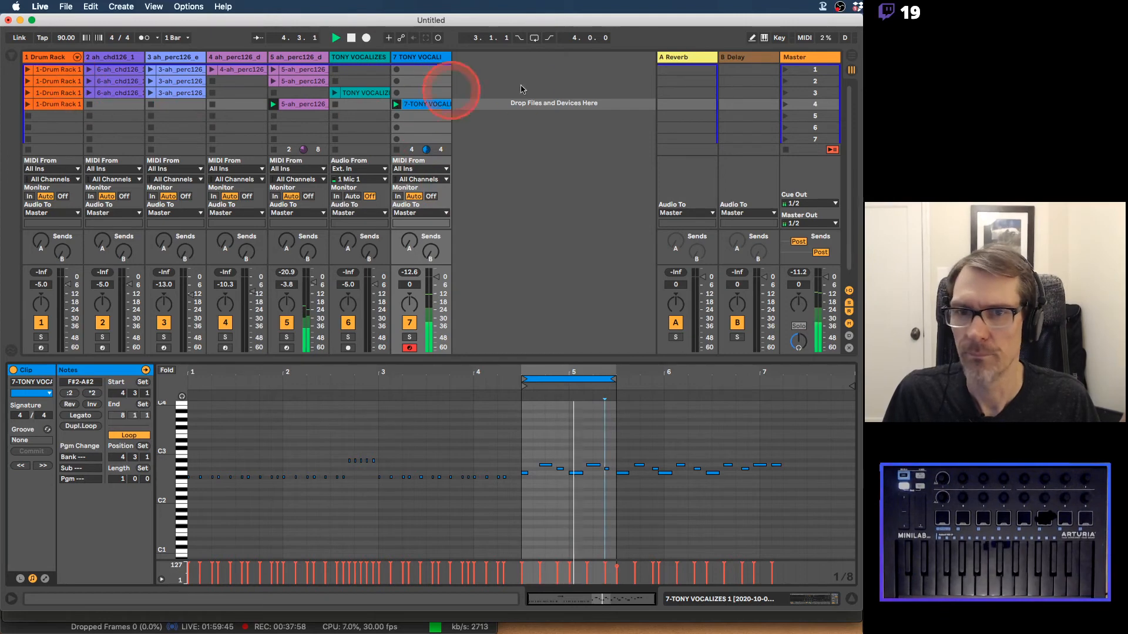
Step: Launch scene 4, solo the vocal slice track 7, show its devices and restart playback
{"action": "left_click", "coordinate": [785, 104]}
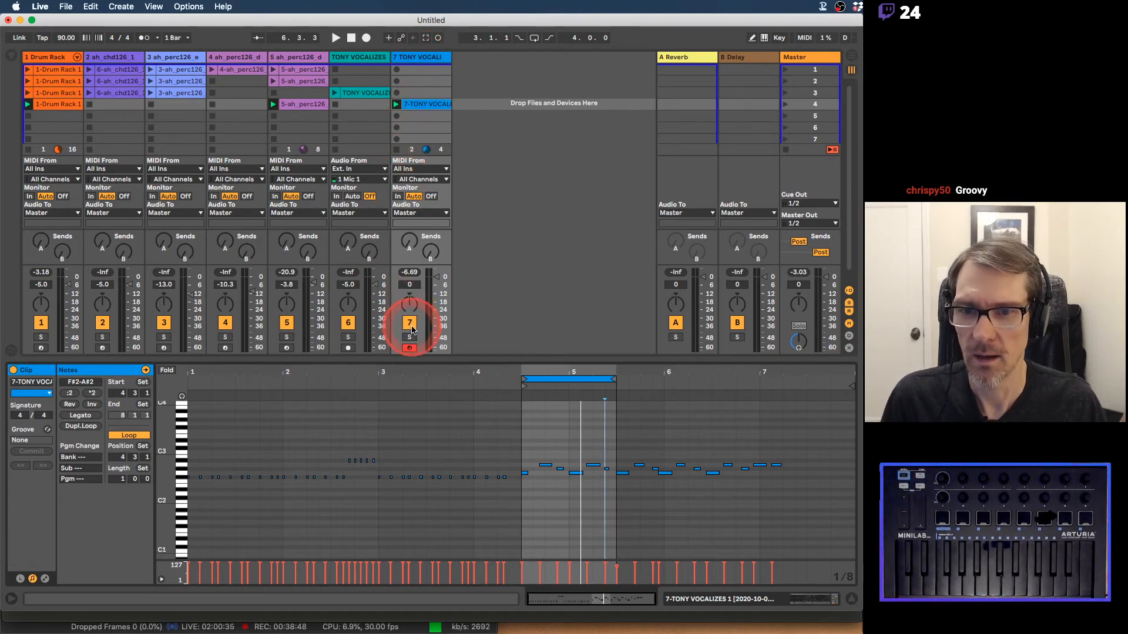
{"action": "left_click", "coordinate": [409, 336]}
{"action": "left_click", "coordinate": [425, 38]}
{"action": "left_click", "coordinate": [415, 58]}
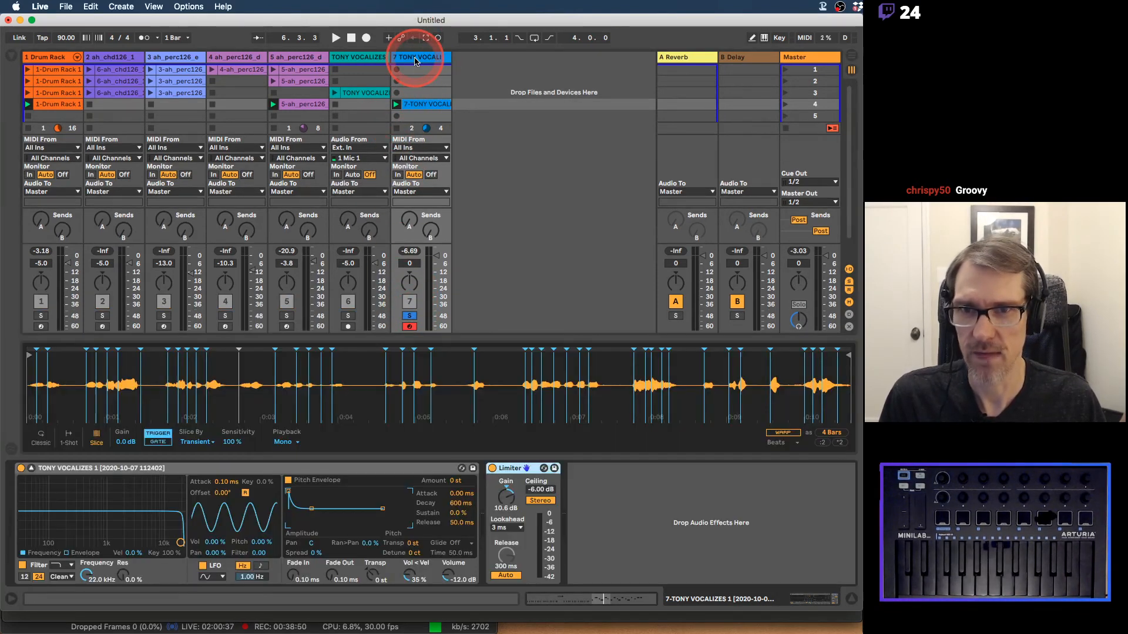
{"action": "key", "text": "space"}
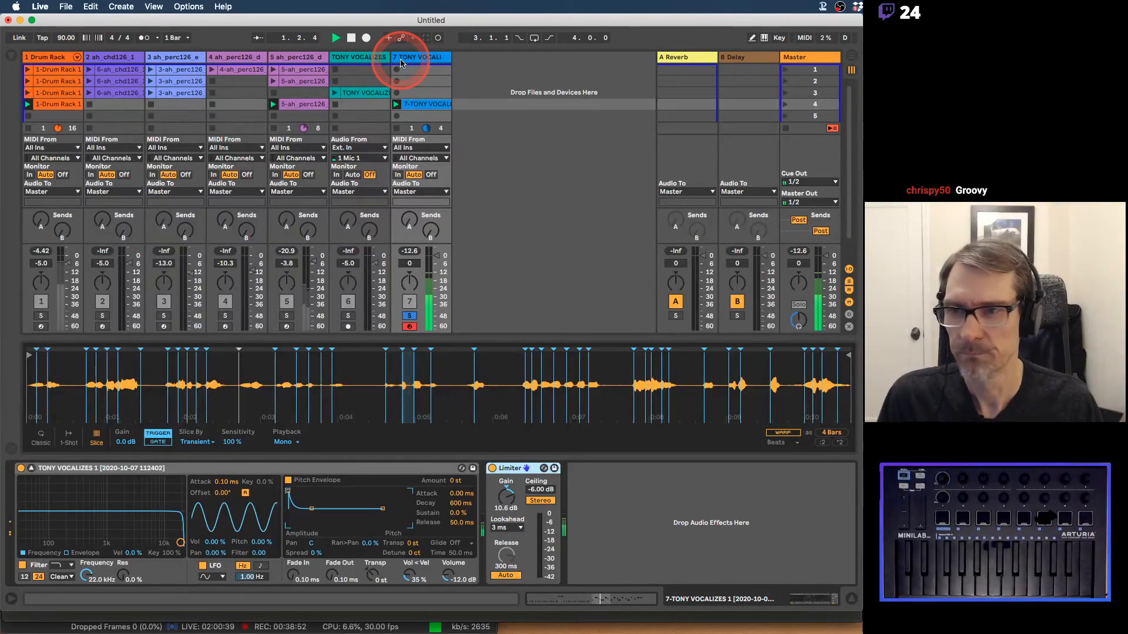
Step: Search the VST plug-ins for GUITAR and insert Guitar Rig 5 between Simpler and the Limiter on track 7
{"action": "left_click", "coordinate": [7, 67]}
{"action": "left_click", "coordinate": [11, 55]}
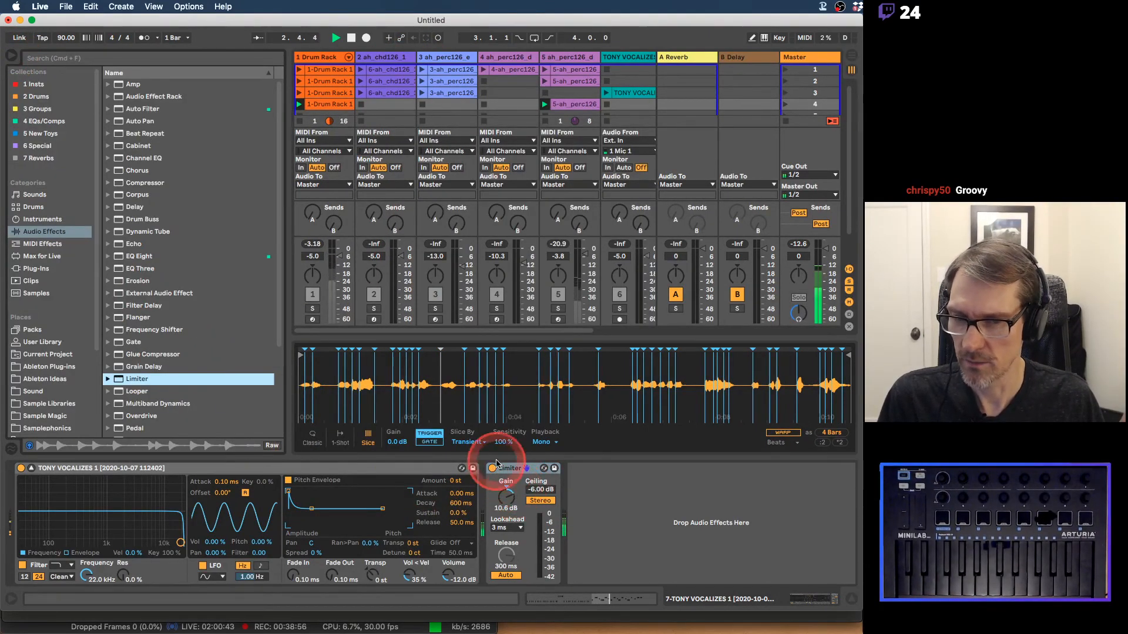
{"action": "left_click", "coordinate": [35, 268]}
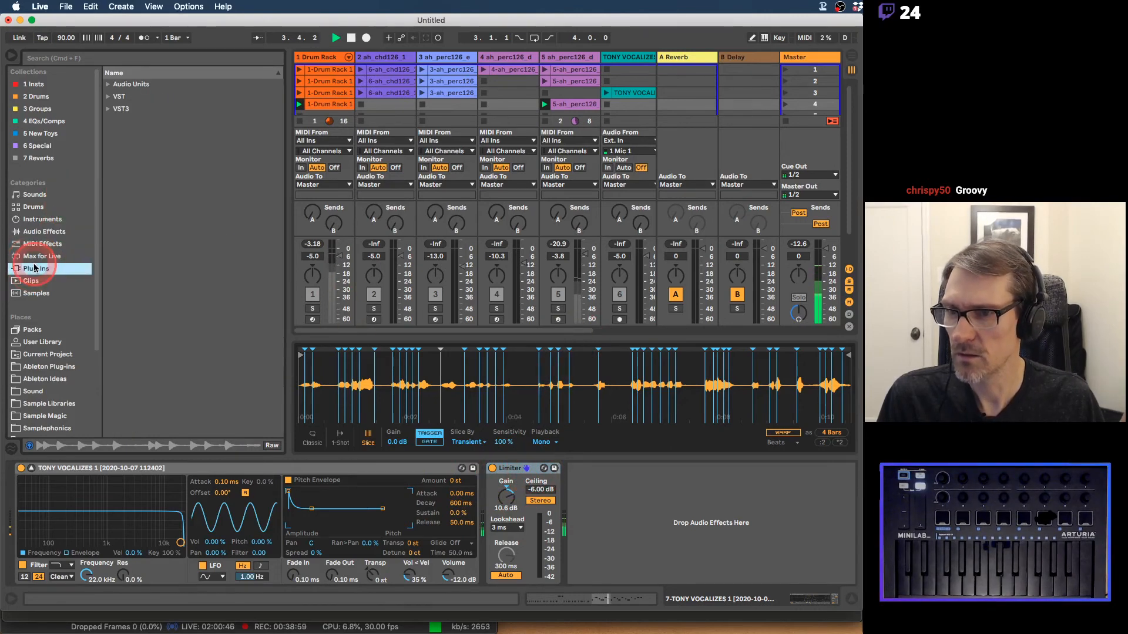
{"action": "left_click", "coordinate": [109, 95]}
{"action": "left_click", "coordinate": [107, 59]}
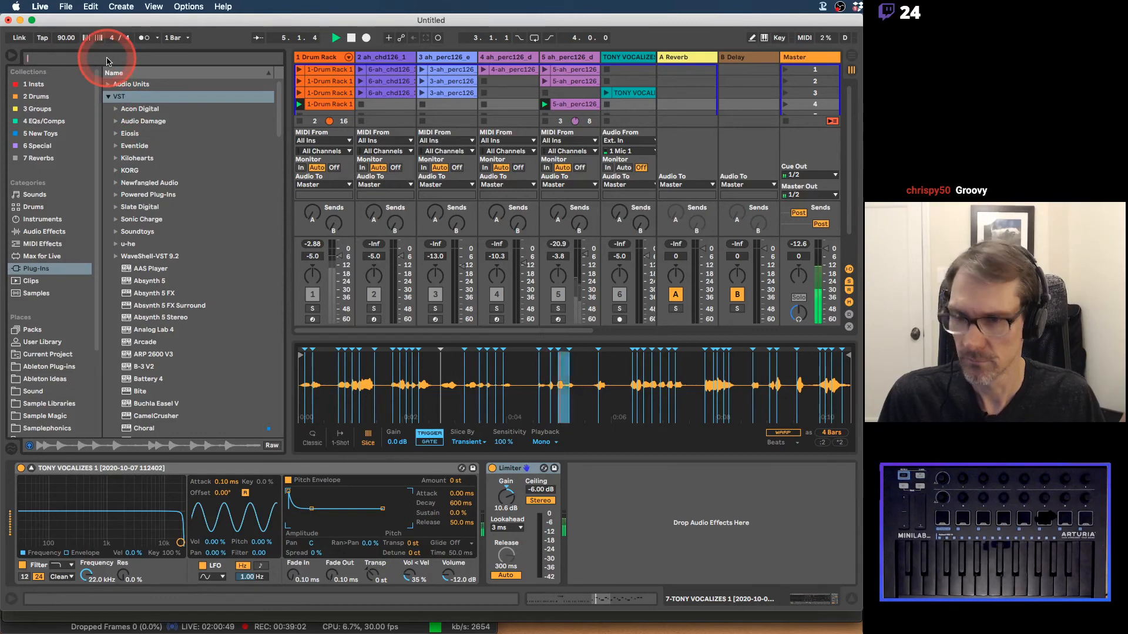
{"action": "type", "text": "GUITAR"}
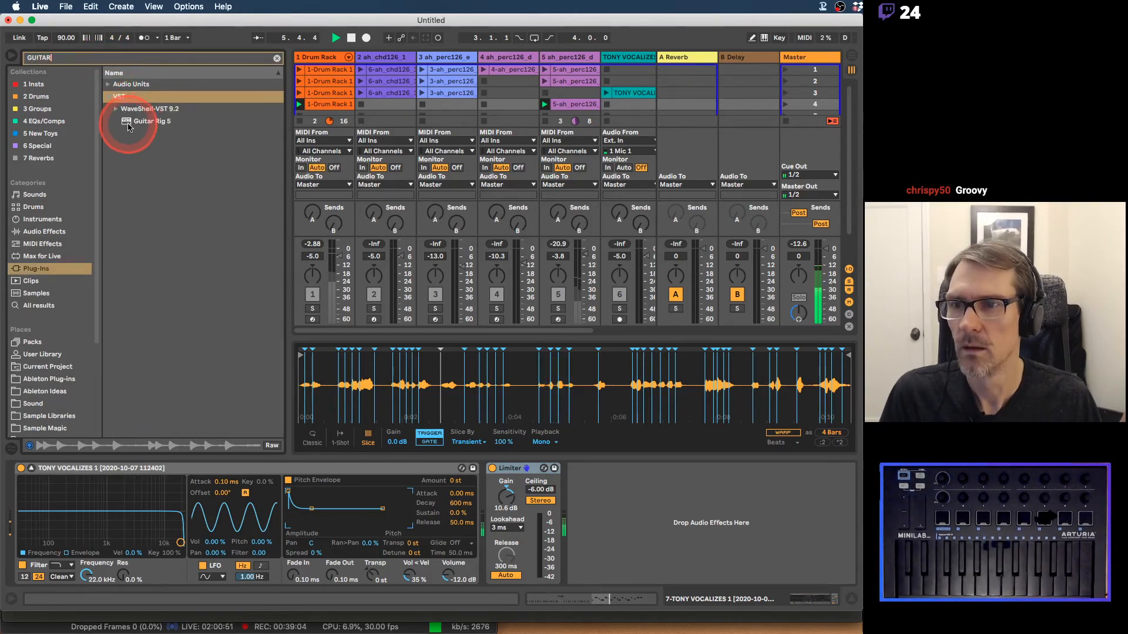
{"action": "left_click", "coordinate": [125, 122]}
{"action": "left_click_drag", "start_coordinate": [125, 125], "coordinate": [494, 531]}
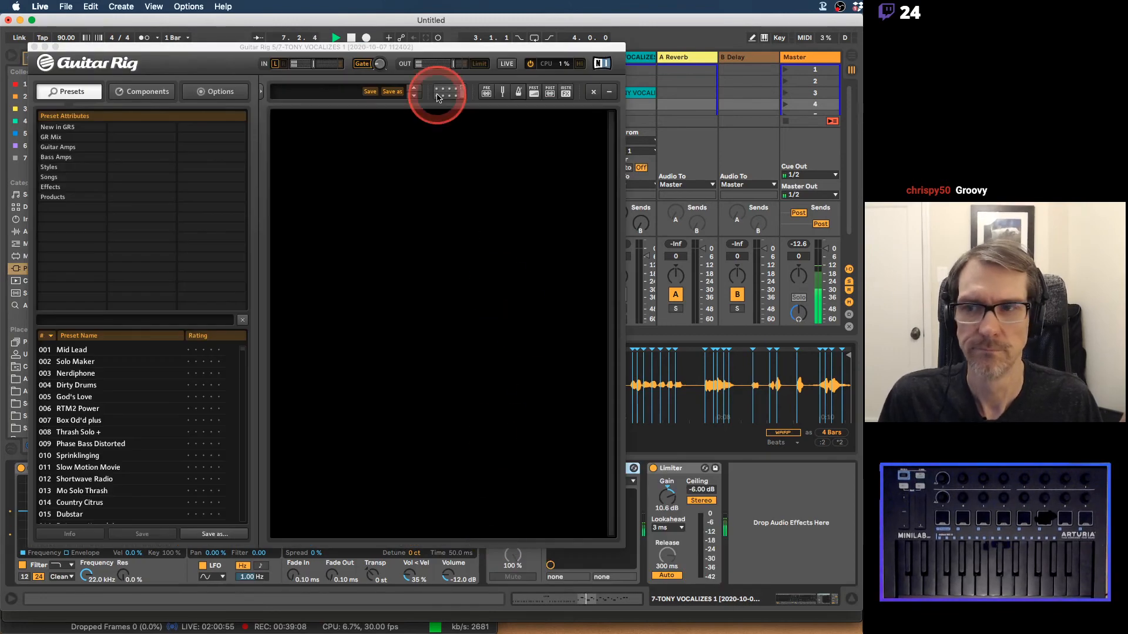
Step: Filter Guitar Rig to Coloured effects, audition Toxic Atmosphere, Fuzz vs Reverse Split and Water, and lower the Limiter's ceiling to -13.5 dB
{"action": "left_click", "coordinate": [61, 185]}
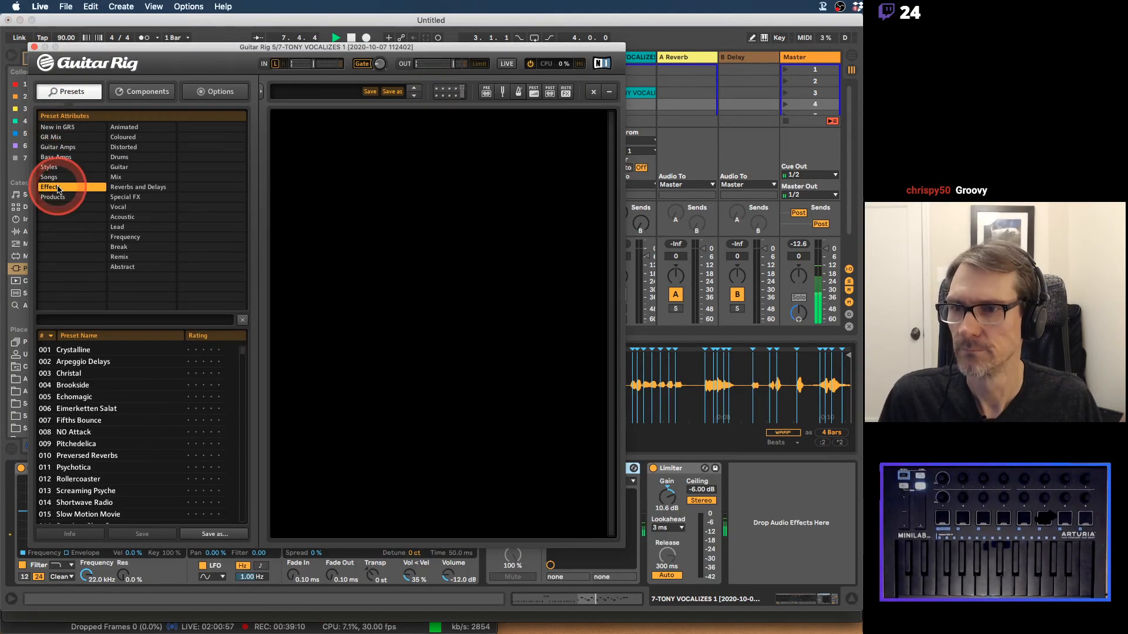
{"action": "left_click", "coordinate": [131, 139]}
{"action": "left_click", "coordinate": [89, 375]}
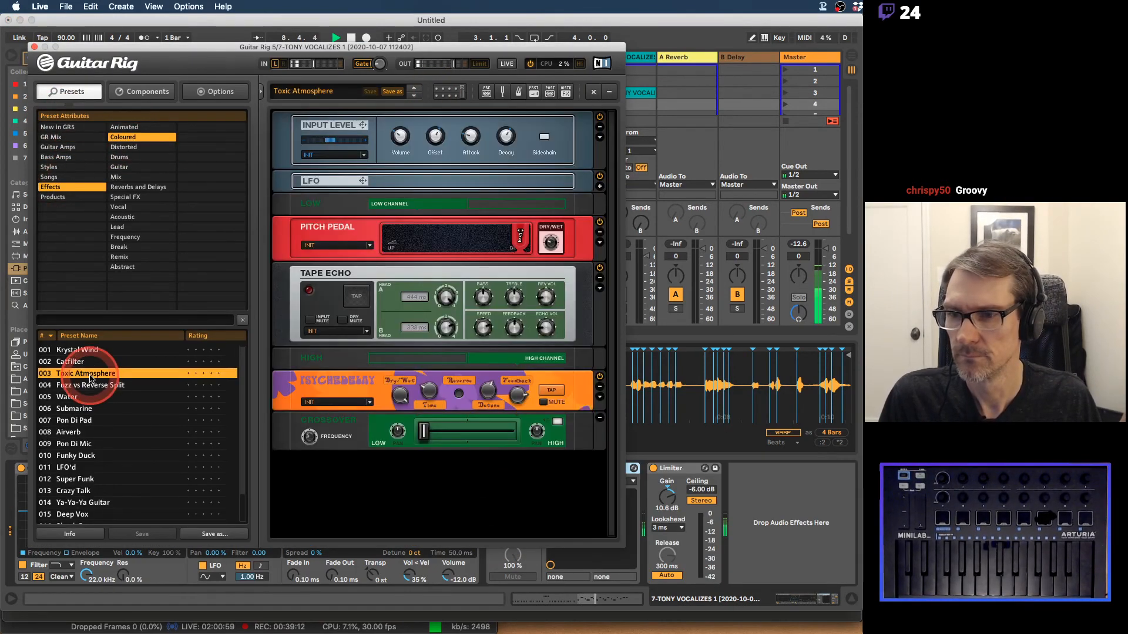
{"action": "left_click", "coordinate": [90, 385]}
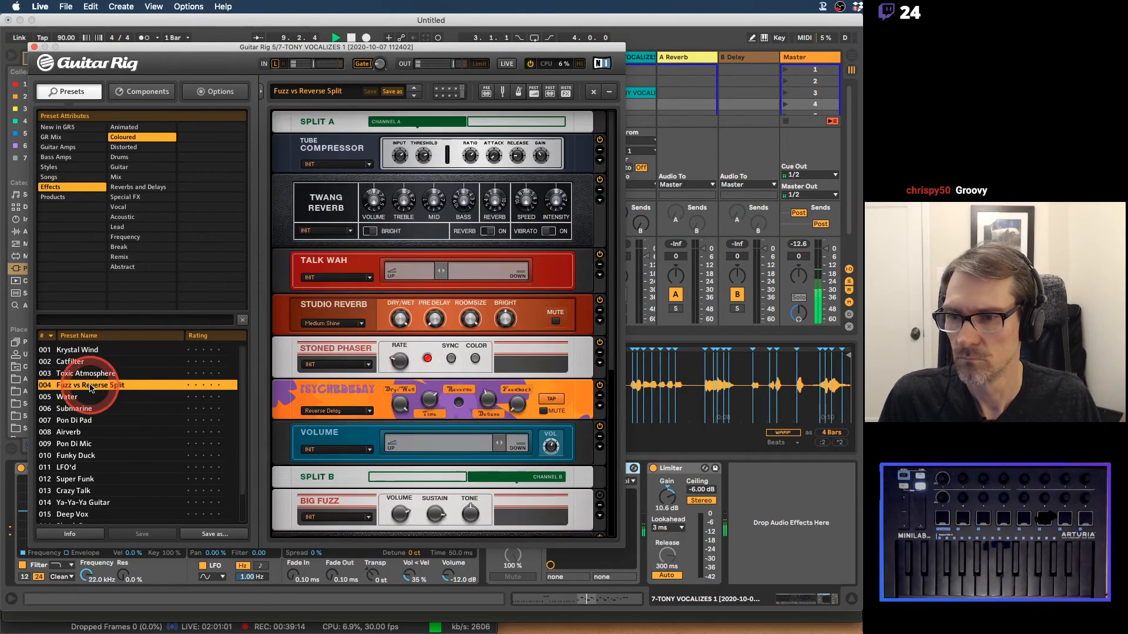
{"action": "left_click", "coordinate": [65, 398]}
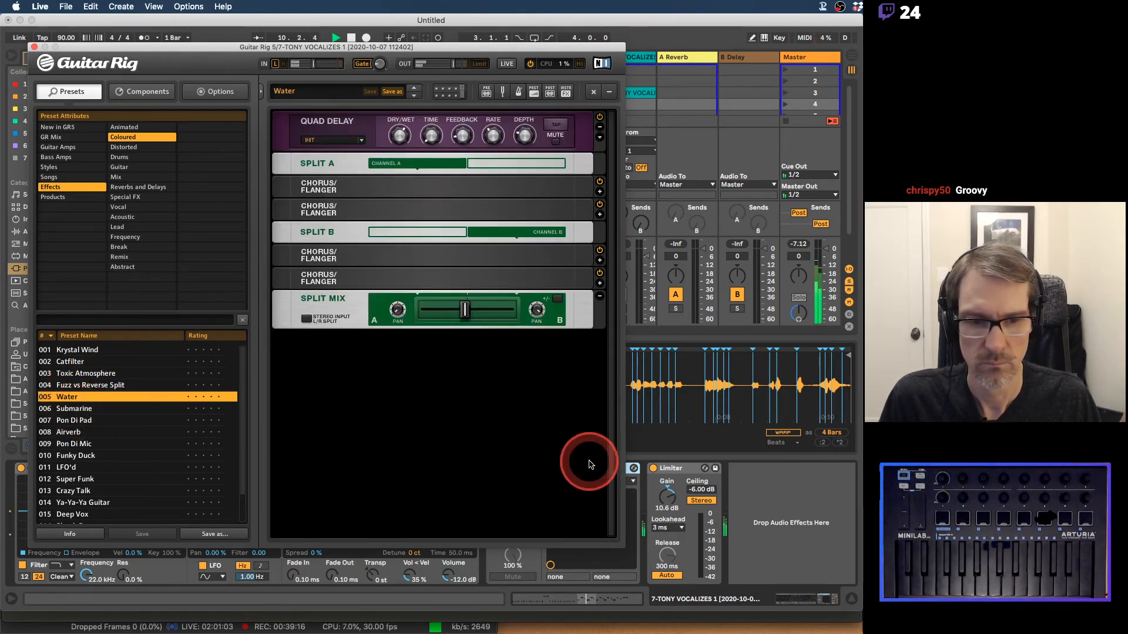
{"action": "left_click", "coordinate": [693, 485]}
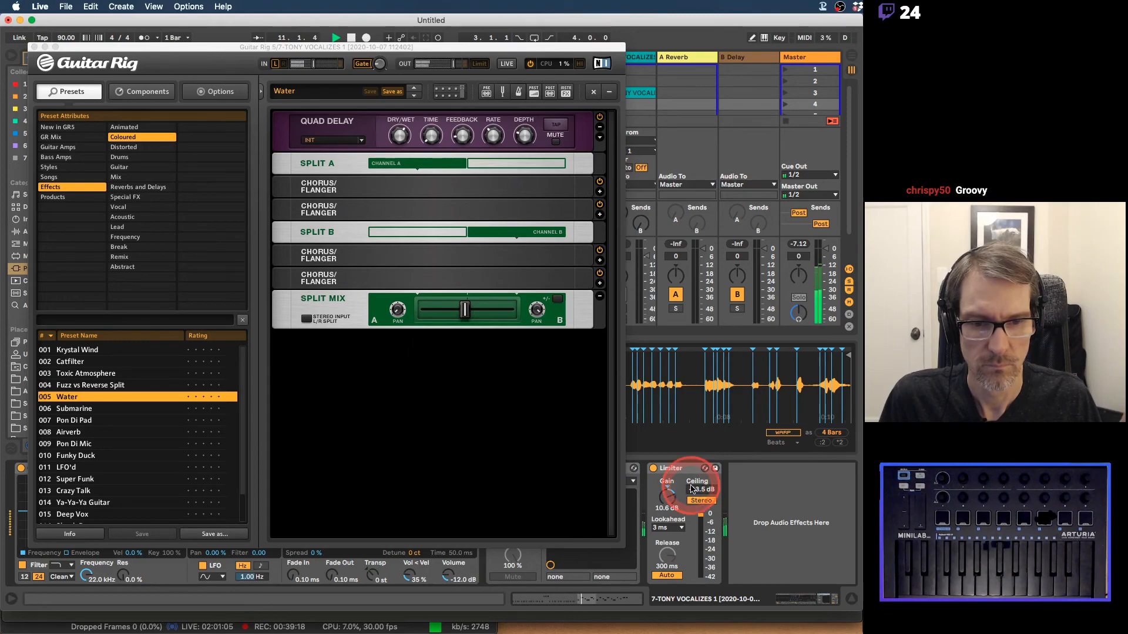
Step: Audition the Coloured presets Submarine, Pon Di Pad, Airverb, Pon Di Mic and Funky Duck on the vocal slices
{"action": "left_click", "coordinate": [73, 409]}
{"action": "left_click", "coordinate": [73, 420]}
{"action": "left_click", "coordinate": [70, 434]}
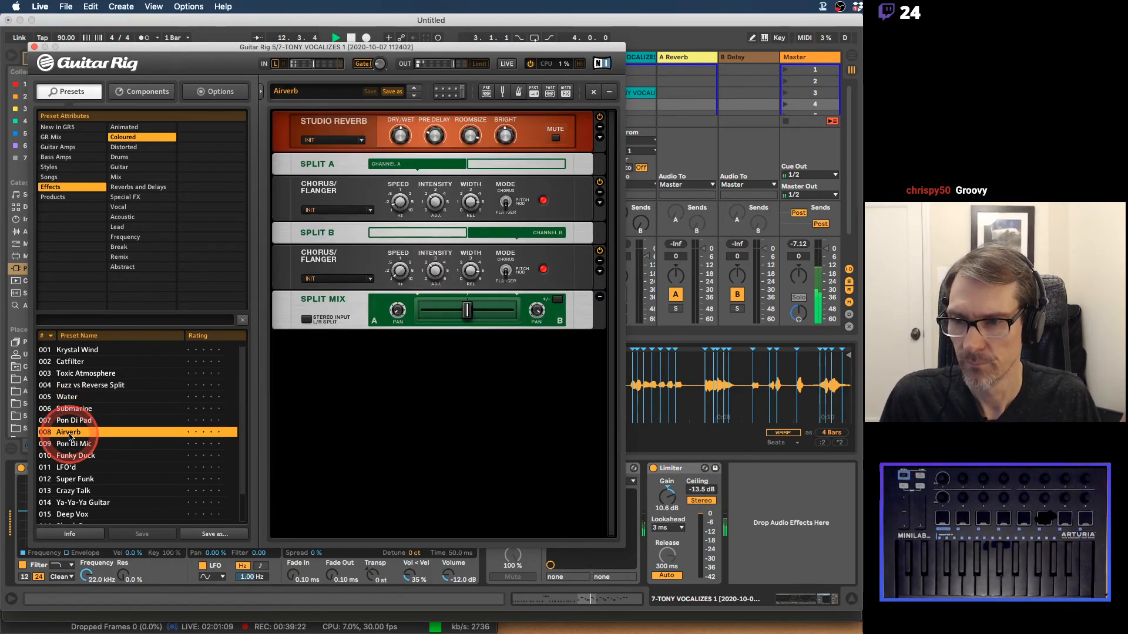
{"action": "left_click", "coordinate": [72, 445]}
{"action": "left_click", "coordinate": [73, 457]}
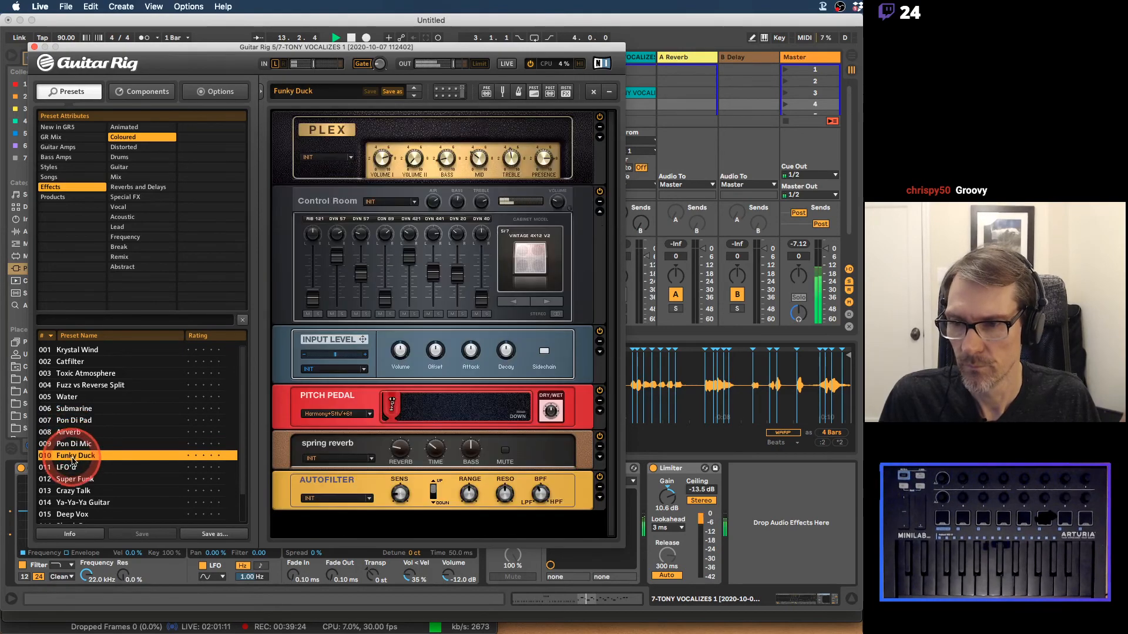
Step: Audition the presets LFO'd, Super Funk, Crazy Talk, Ya-Ya-Ya Guitar and Deep Vox on the vocal slices
{"action": "left_click", "coordinate": [68, 468]}
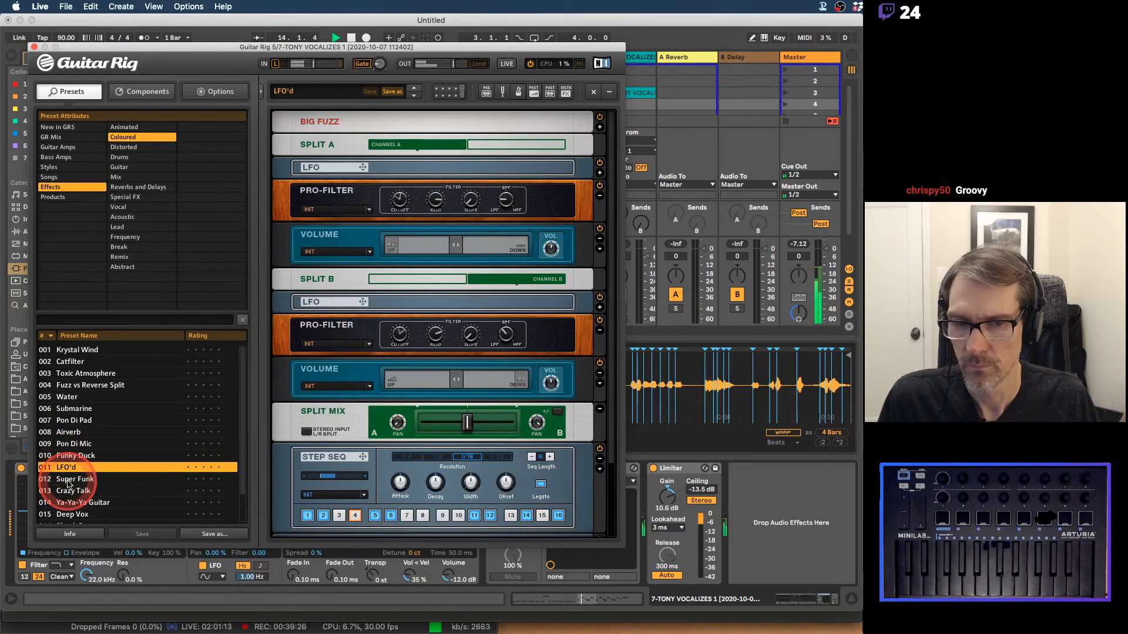
{"action": "left_click", "coordinate": [69, 482]}
{"action": "left_click", "coordinate": [70, 489]}
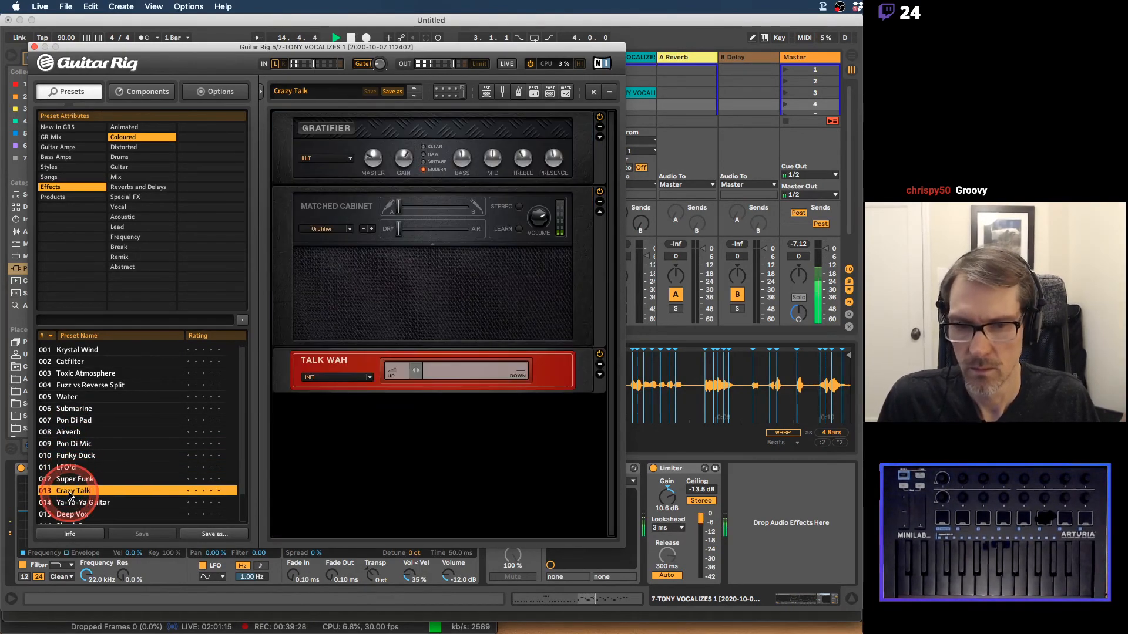
{"action": "left_click", "coordinate": [66, 503]}
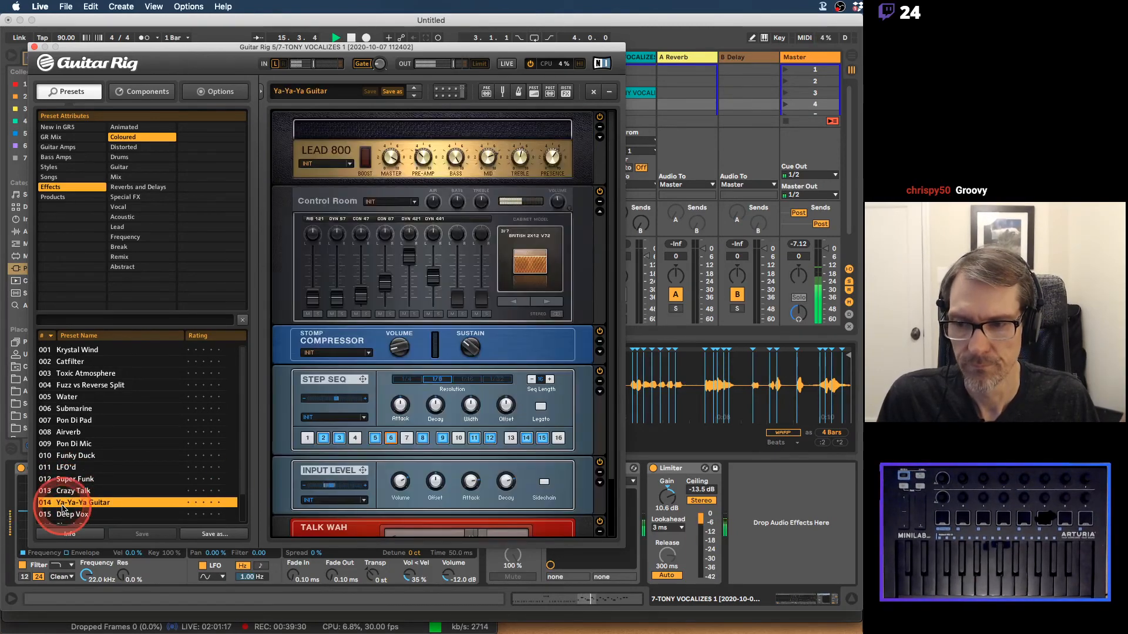
{"action": "left_click", "coordinate": [63, 515]}
{"action": "scroll", "coordinate": [88, 483], "scroll_direction": "down", "scroll_amount": 3}
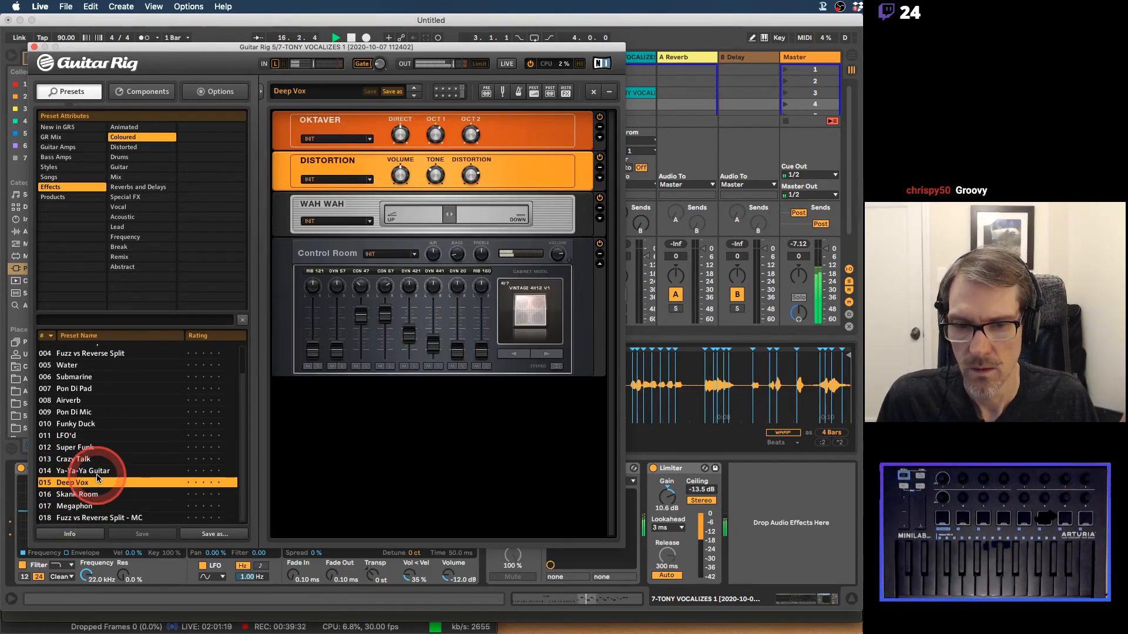
{"action": "left_click", "coordinate": [632, 471]}
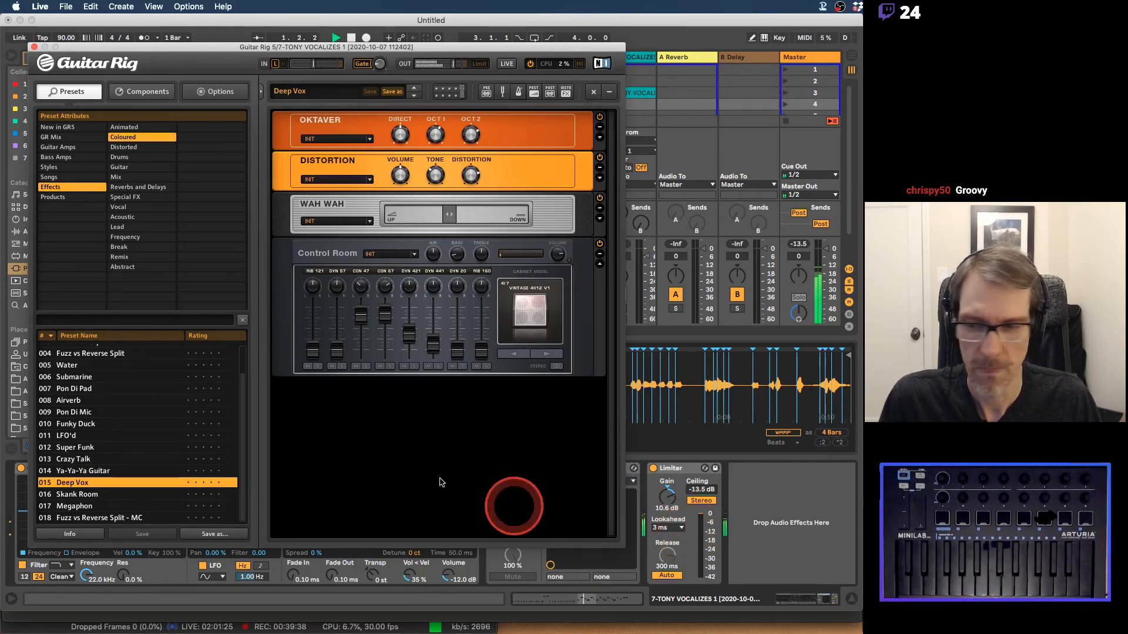
Step: Audition the presets Skank Room, Megaphon and Fuzz vs Reverse Split - MC on the vocal slices
{"action": "left_click", "coordinate": [66, 495]}
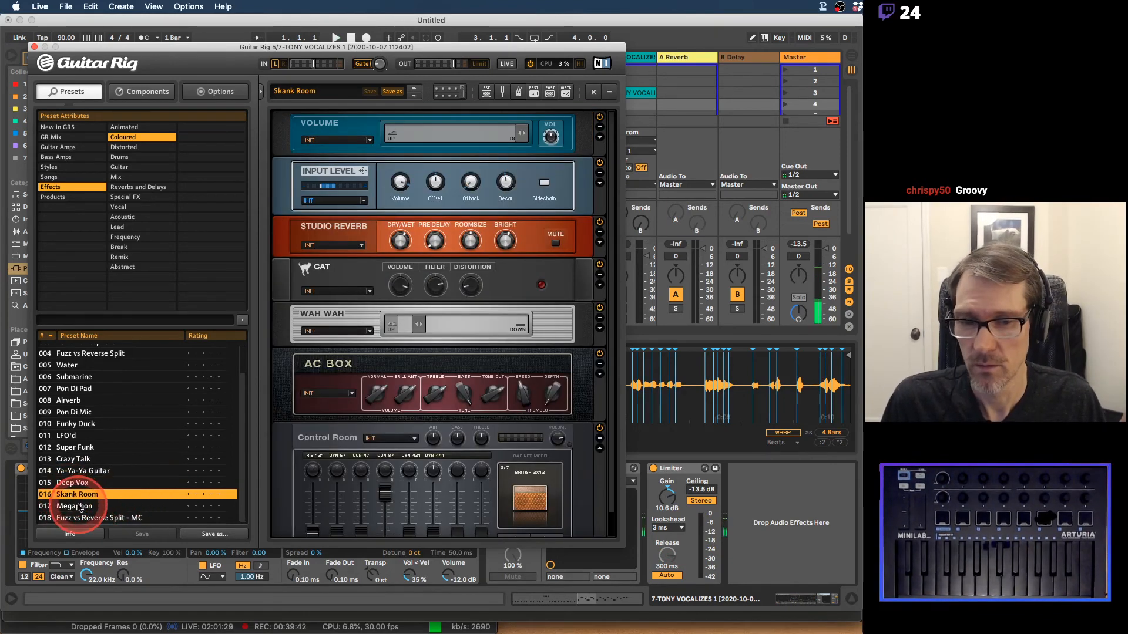
{"action": "left_click", "coordinate": [78, 507]}
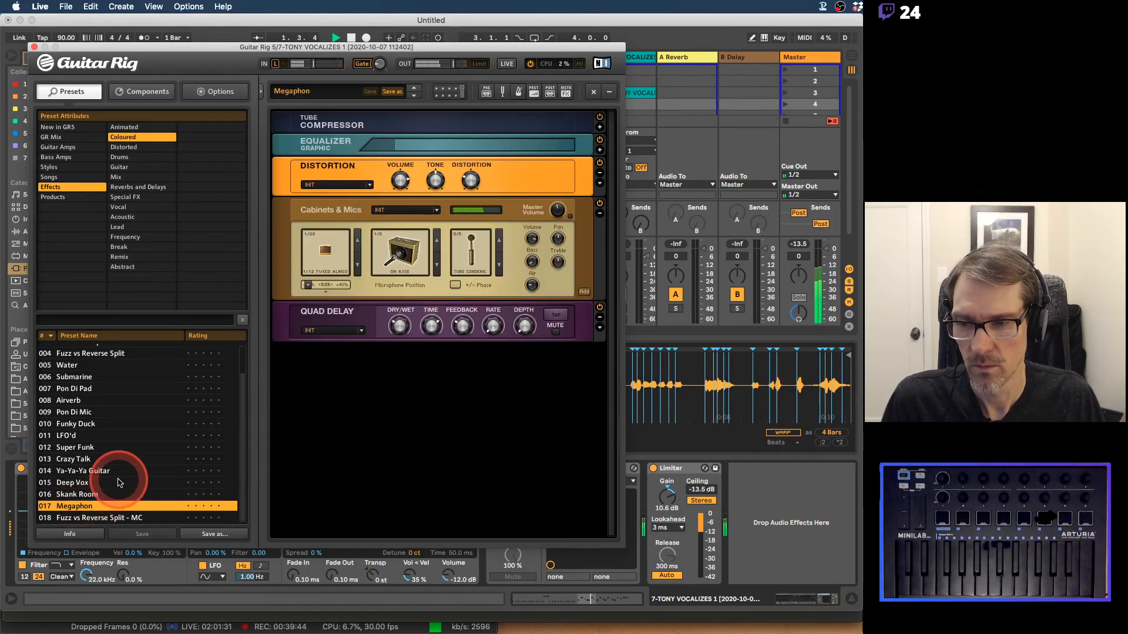
{"action": "left_click", "coordinate": [88, 518]}
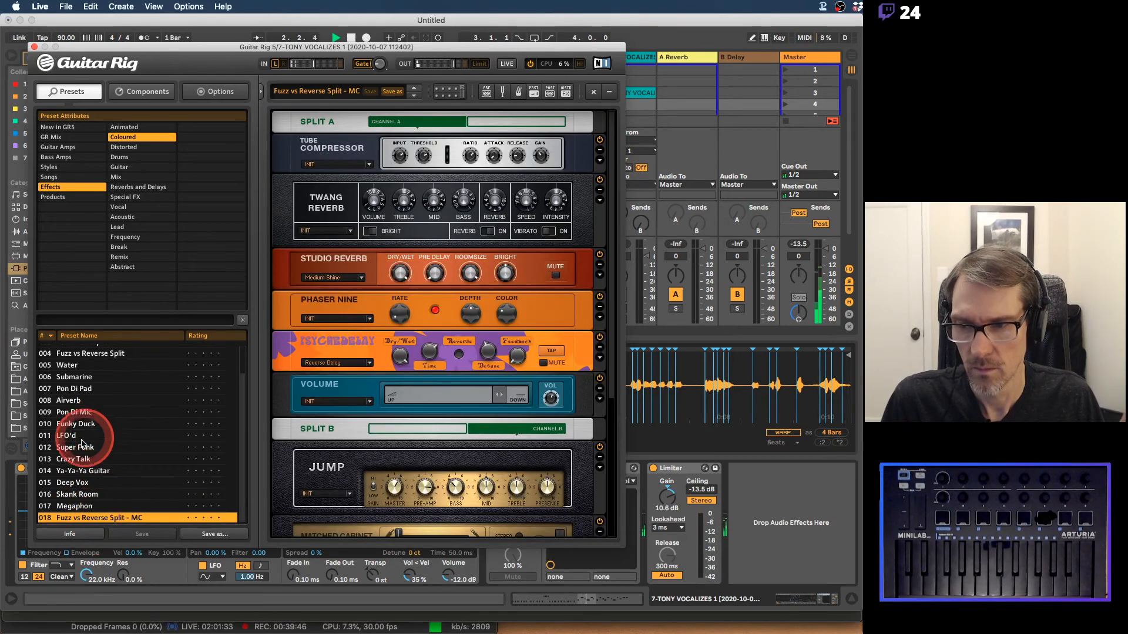
Step: Filter the effect presets to Frequency and audition Abrasion, Added Depth and Auto Duet
{"action": "scroll", "coordinate": [100, 414], "scroll_direction": "up", "scroll_amount": 3}
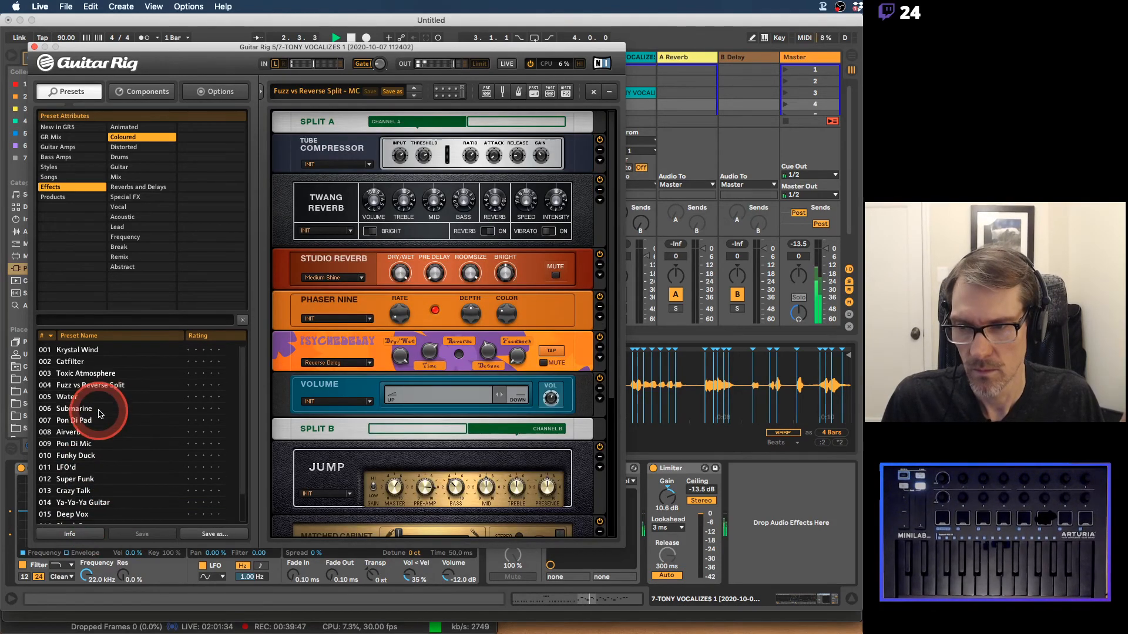
{"action": "left_click", "coordinate": [124, 237]}
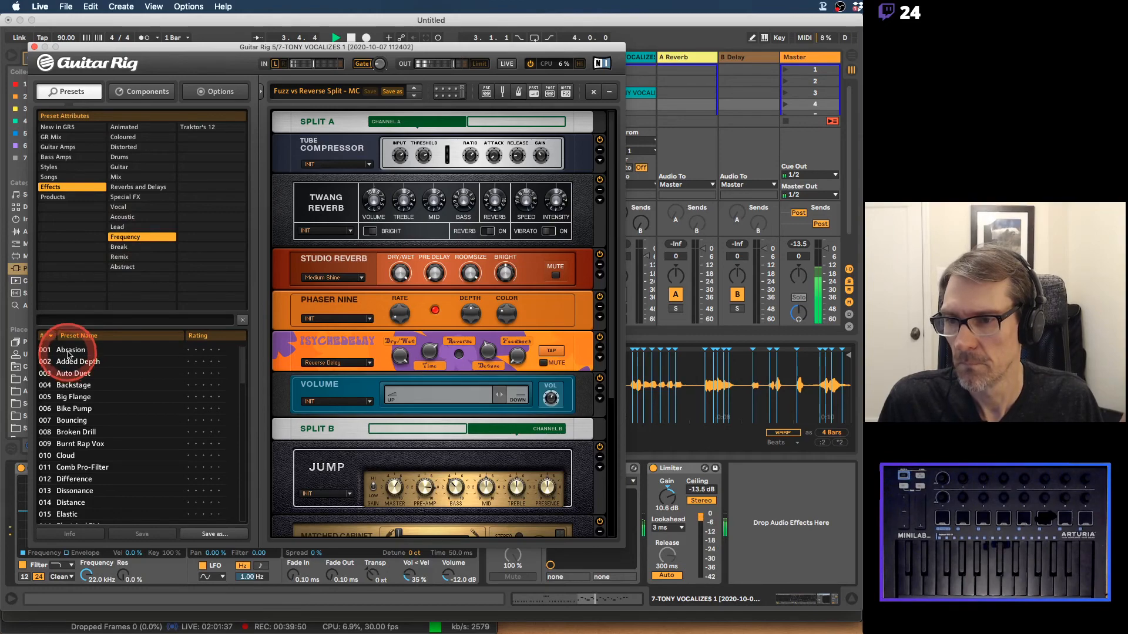
{"action": "left_click", "coordinate": [68, 351]}
{"action": "left_click", "coordinate": [70, 362]}
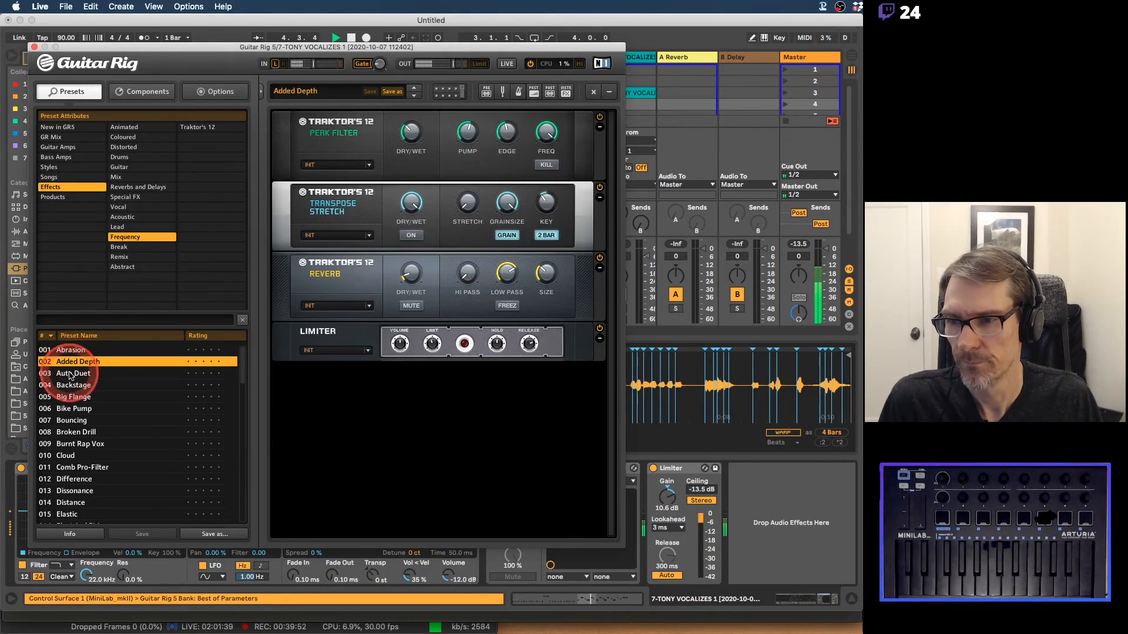
{"action": "left_click", "coordinate": [71, 376]}
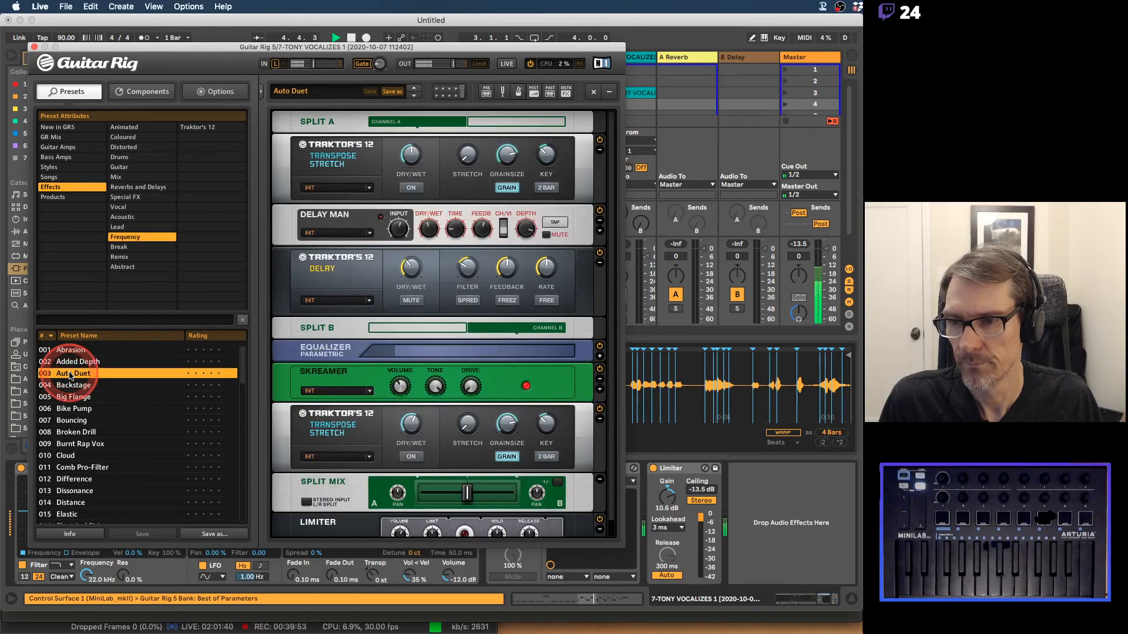
Step: Filter the effect presets to Remix, compare the presets from AutoSlicer through Change Direction, and load Buzz-Boy Ben
{"action": "left_click", "coordinate": [132, 259]}
{"action": "left_click", "coordinate": [71, 411]}
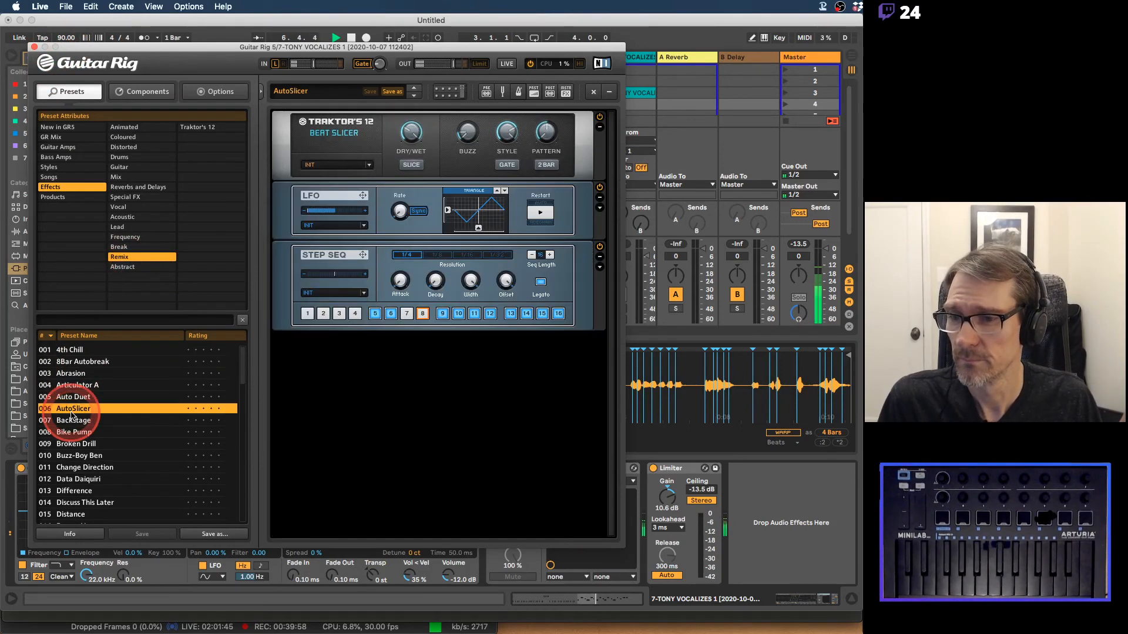
{"action": "left_click", "coordinate": [74, 420]}
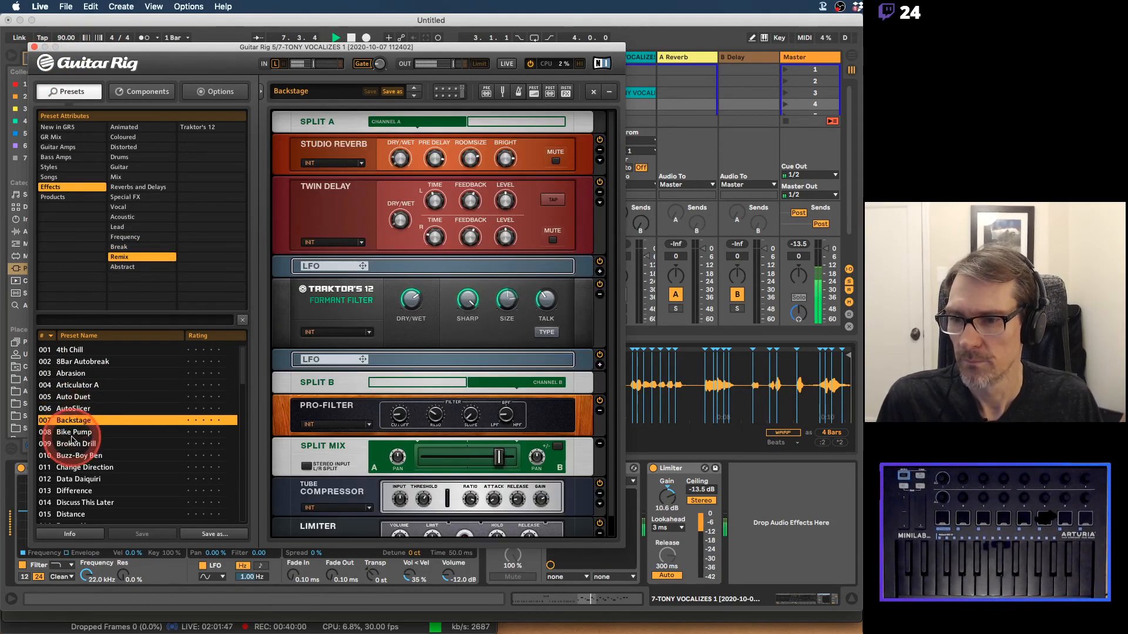
{"action": "left_click", "coordinate": [73, 434]}
{"action": "left_click", "coordinate": [75, 444]}
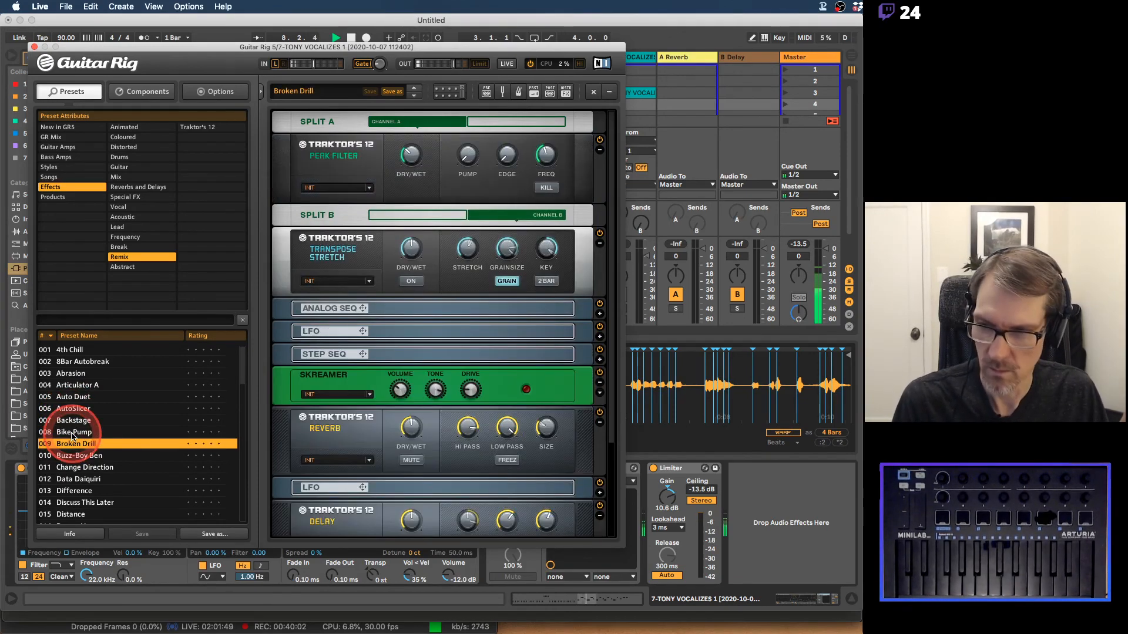
{"action": "left_click", "coordinate": [79, 455]}
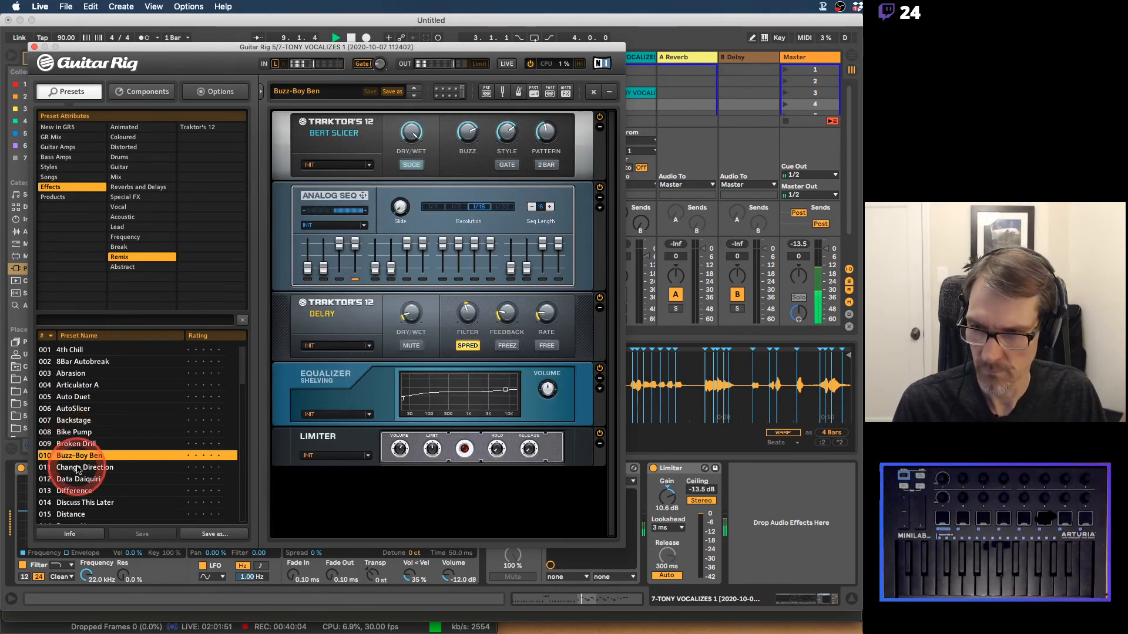
{"action": "left_click", "coordinate": [76, 468]}
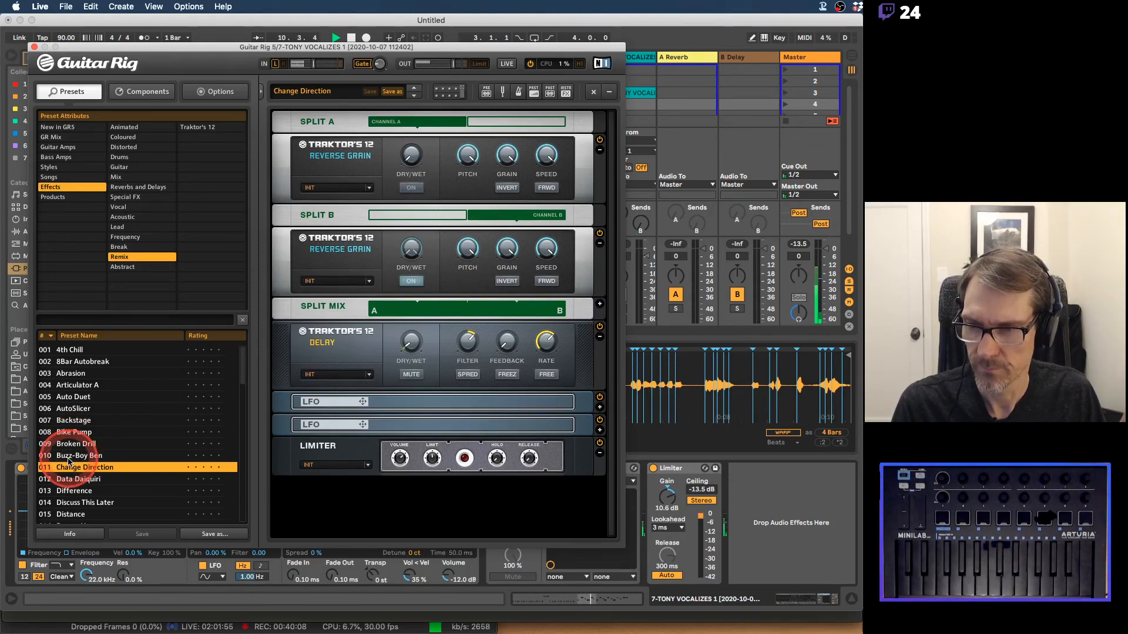
{"action": "left_click", "coordinate": [69, 456]}
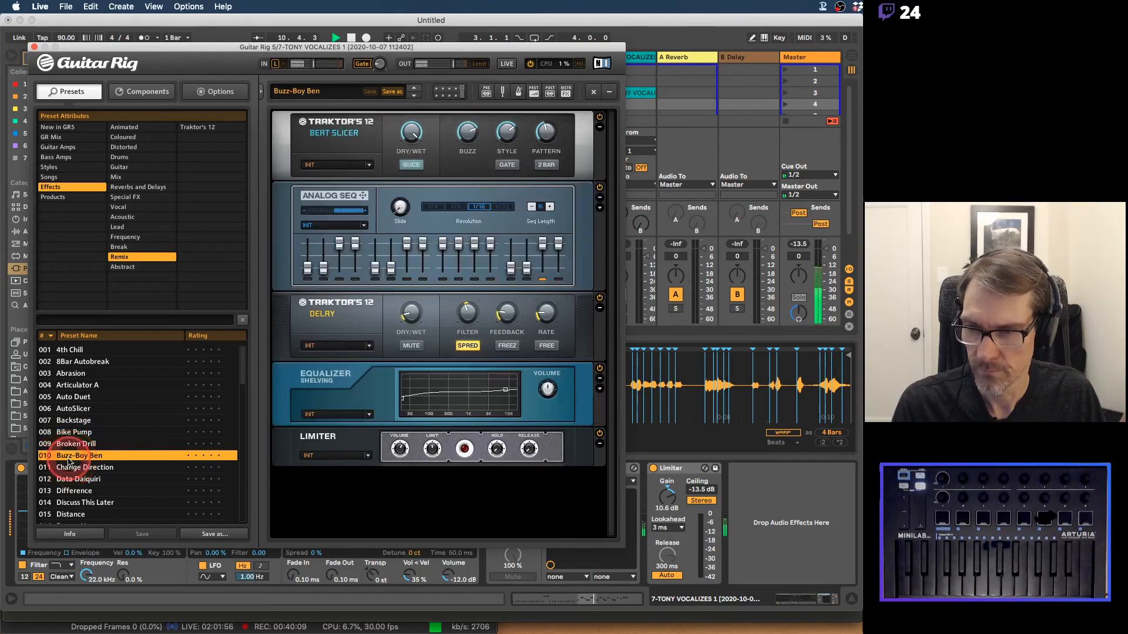
Step: Close the Guitar Rig 5 window and unsolo the vocal slices on track 7
{"action": "left_click", "coordinate": [33, 47]}
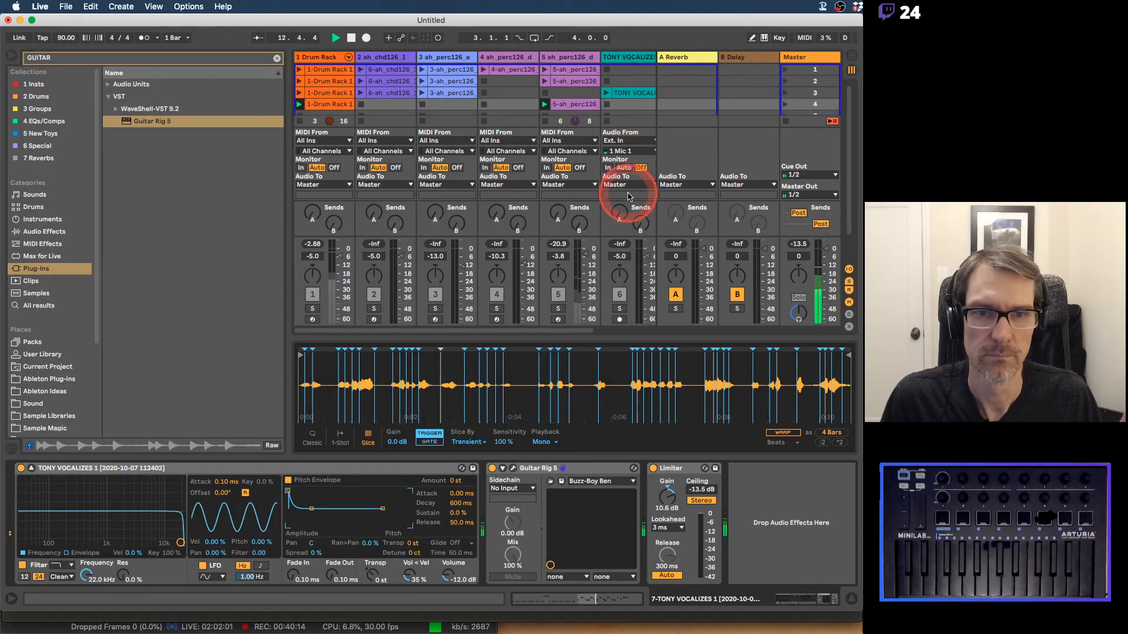
{"action": "scroll", "coordinate": [628, 197], "scroll_direction": "right", "scroll_amount": 4}
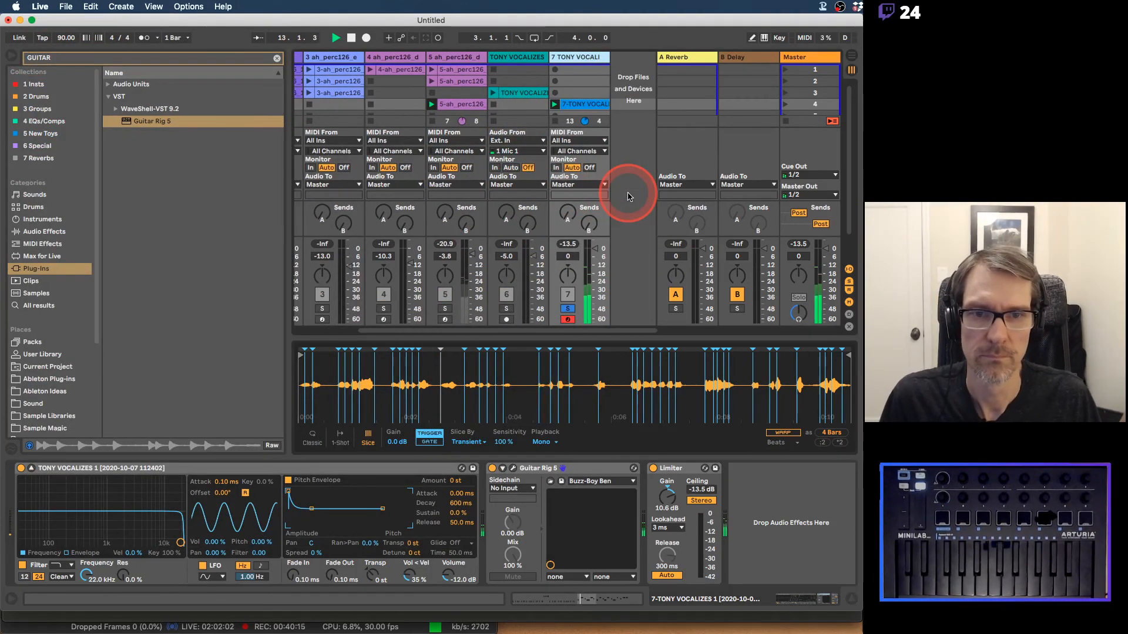
{"action": "left_click", "coordinate": [568, 309]}
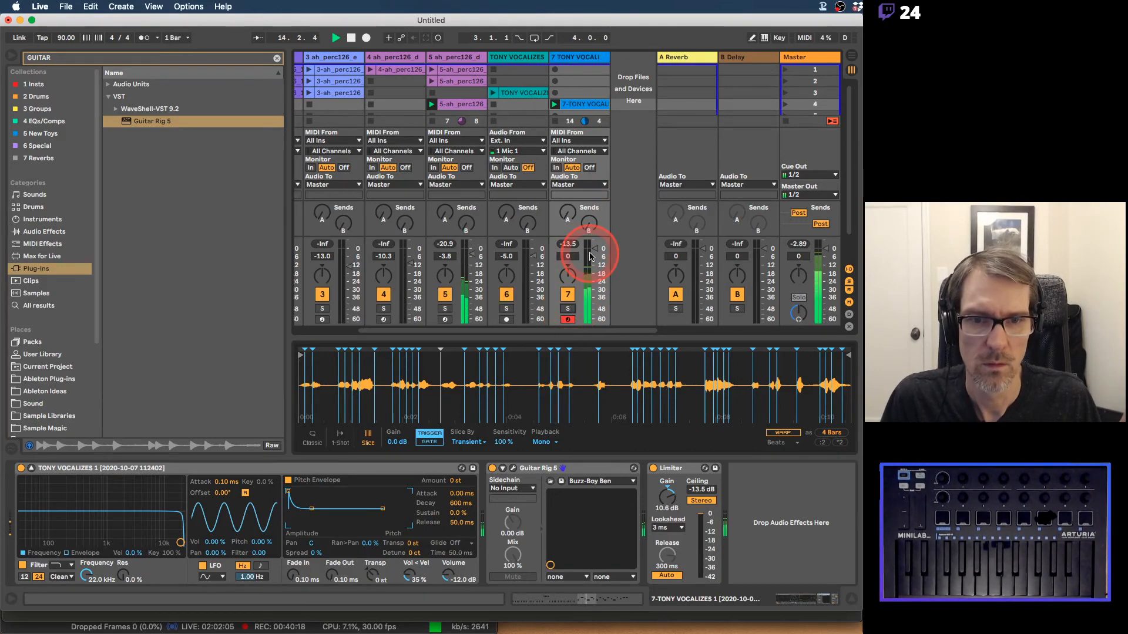
Step: Clear the plug-in search, narrow the browser and hide the tracks' input/output routing section
{"action": "left_click", "coordinate": [277, 58]}
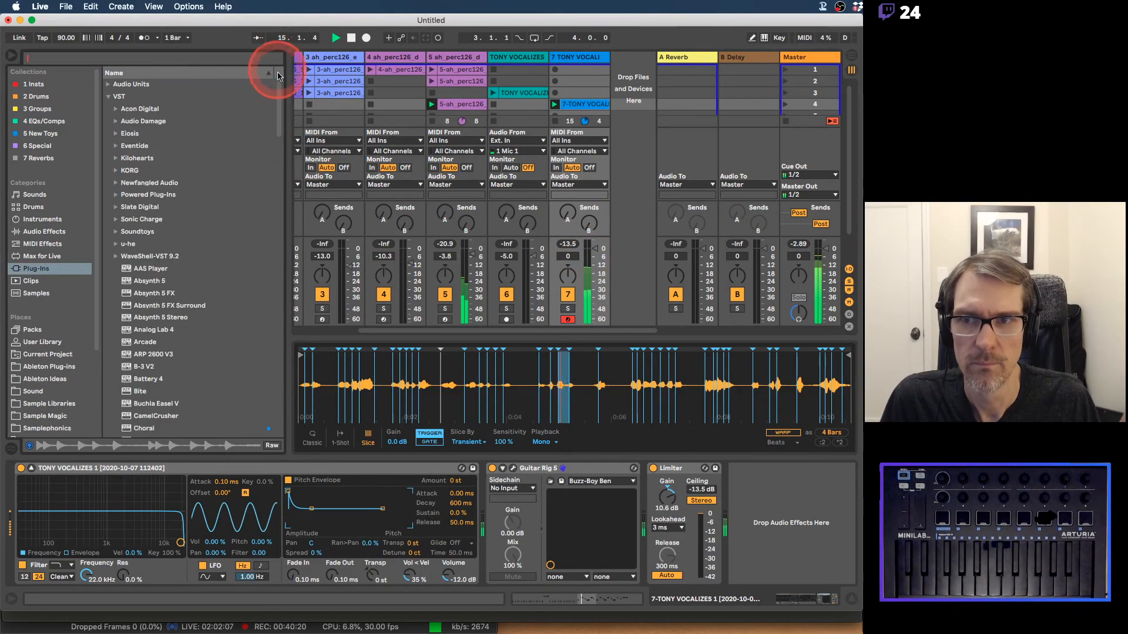
{"action": "left_click_drag", "start_coordinate": [288, 83], "coordinate": [226, 80]}
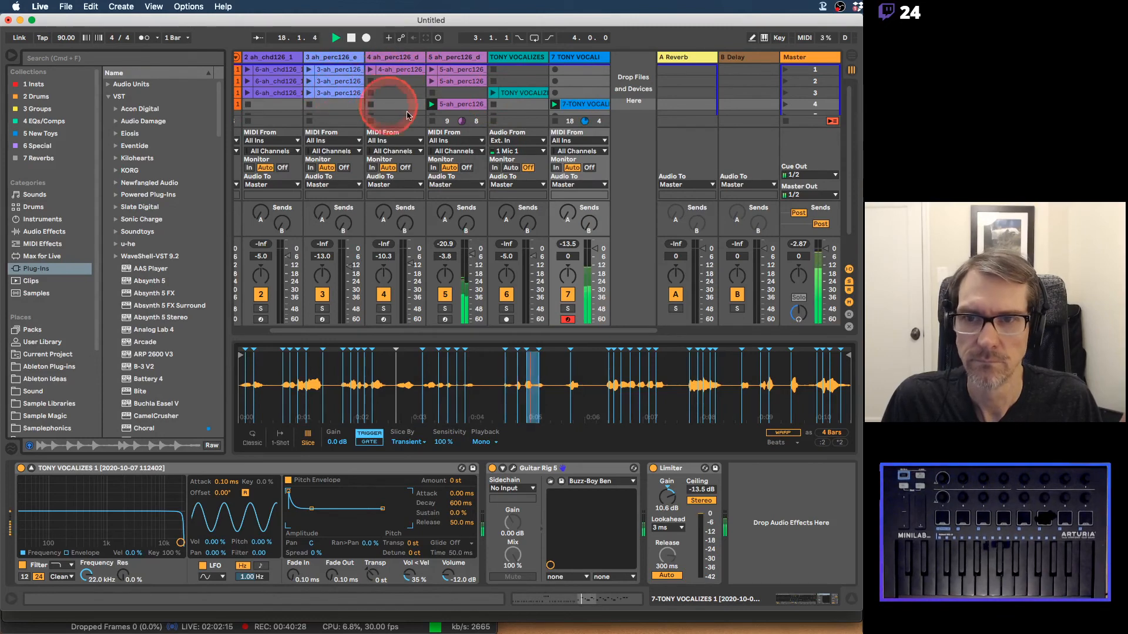
{"action": "key", "text": "super+alt+i"}
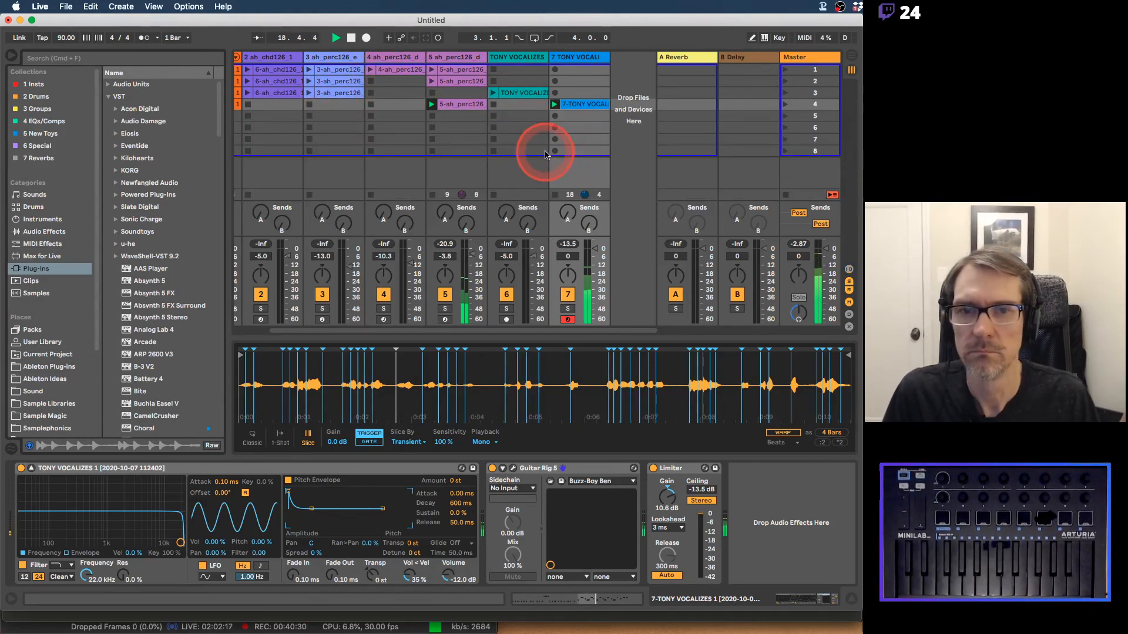
Step: Audition the scene 3 clips of tracks 2 and 3 over the playing scene 4 clips
{"action": "scroll", "coordinate": [545, 155], "scroll_direction": "left", "scroll_amount": 3}
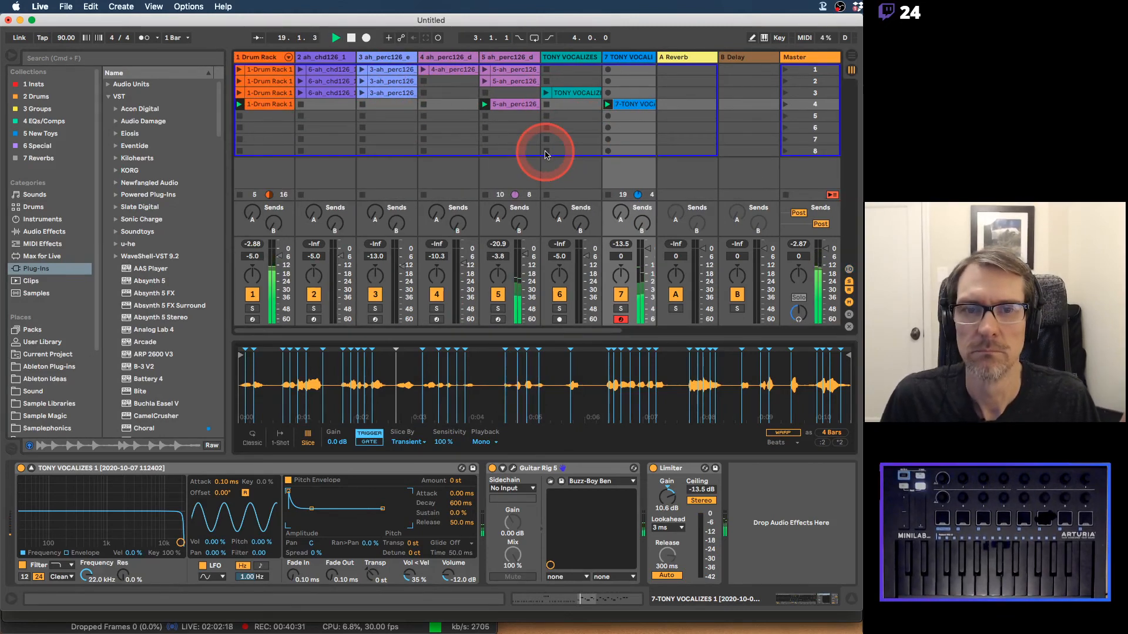
{"action": "left_click", "coordinate": [300, 94]}
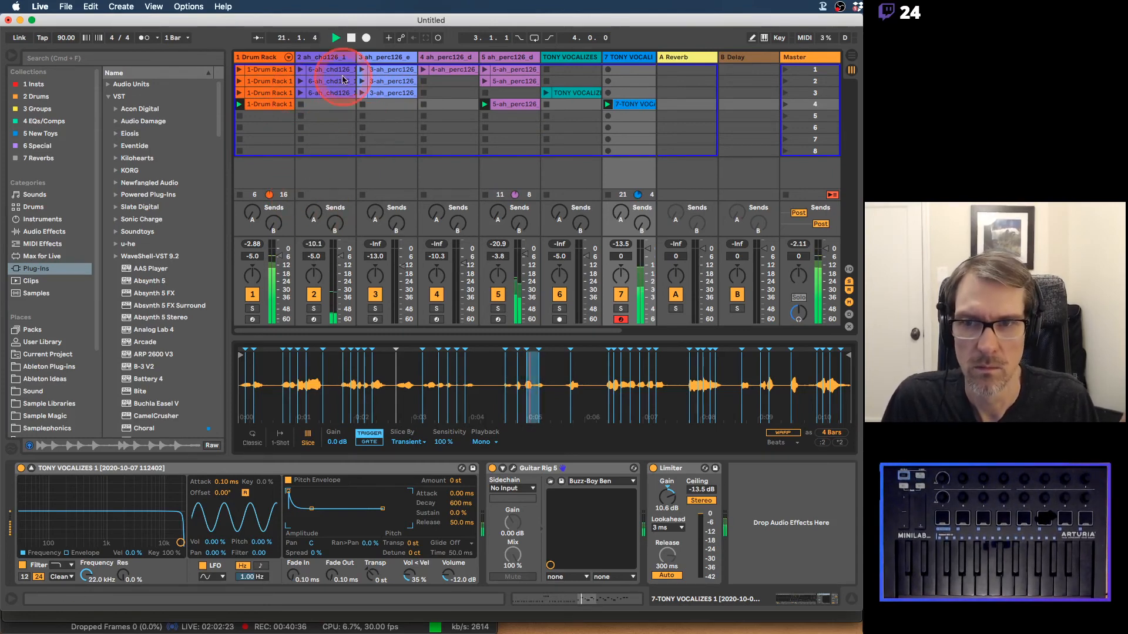
{"action": "left_click", "coordinate": [361, 93]}
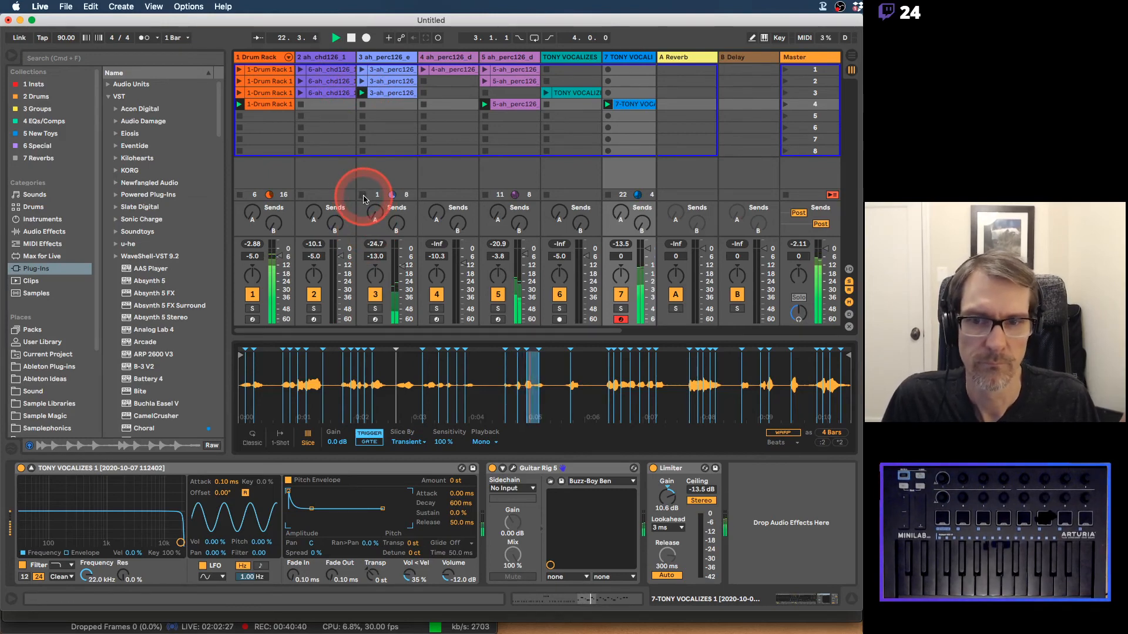
{"action": "left_click", "coordinate": [319, 123]}
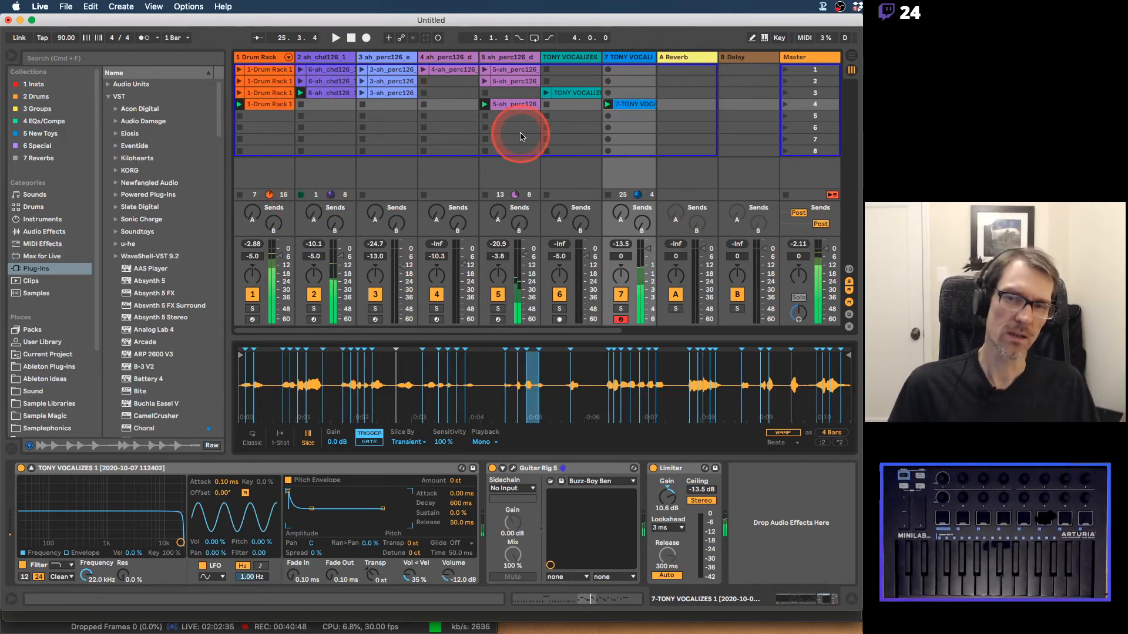
Step: Insert an audio track after the vocal slices on track 7 and name it VOC GROOVE BNC
{"action": "left_click", "coordinate": [638, 106]}
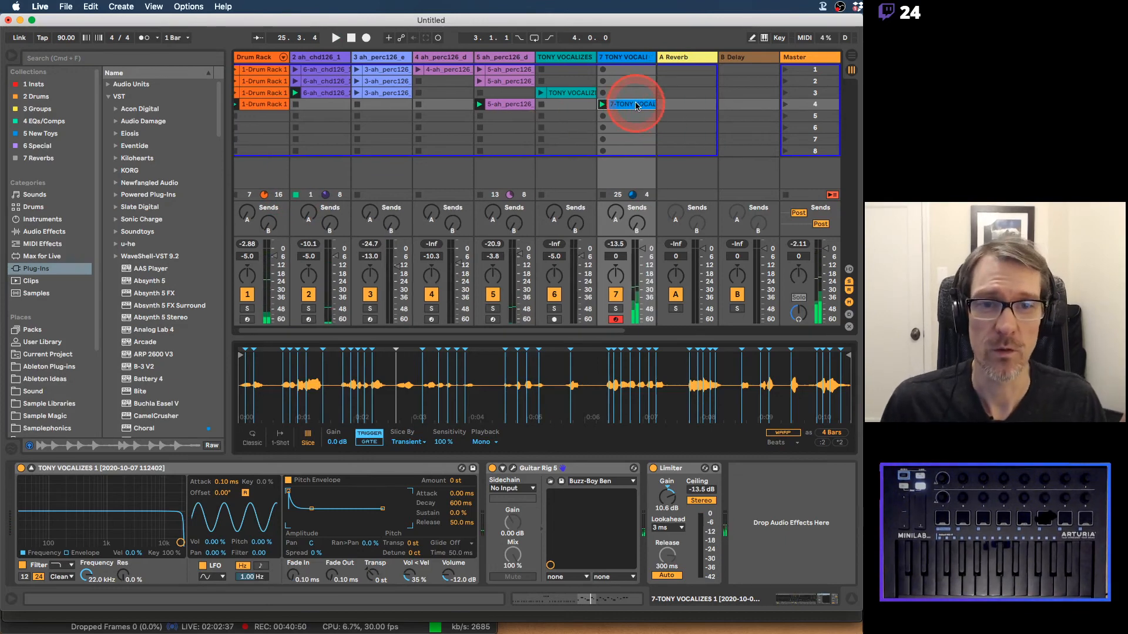
{"action": "left_click", "coordinate": [617, 59]}
{"action": "scroll", "coordinate": [617, 62], "scroll_direction": "right", "scroll_amount": 3}
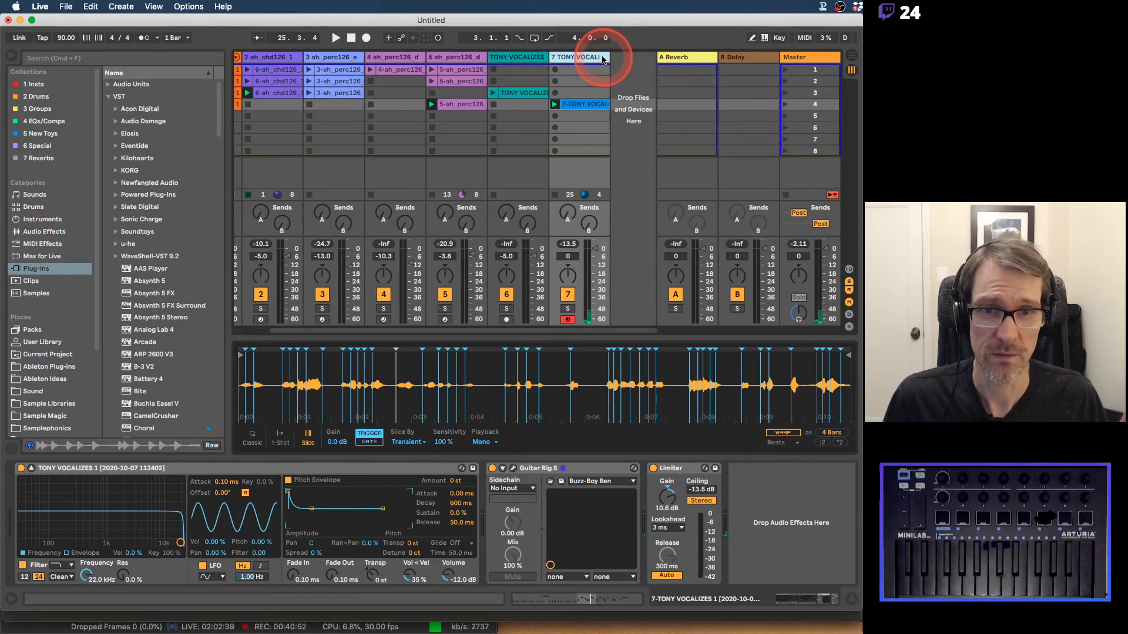
{"action": "key", "text": "super+t"}
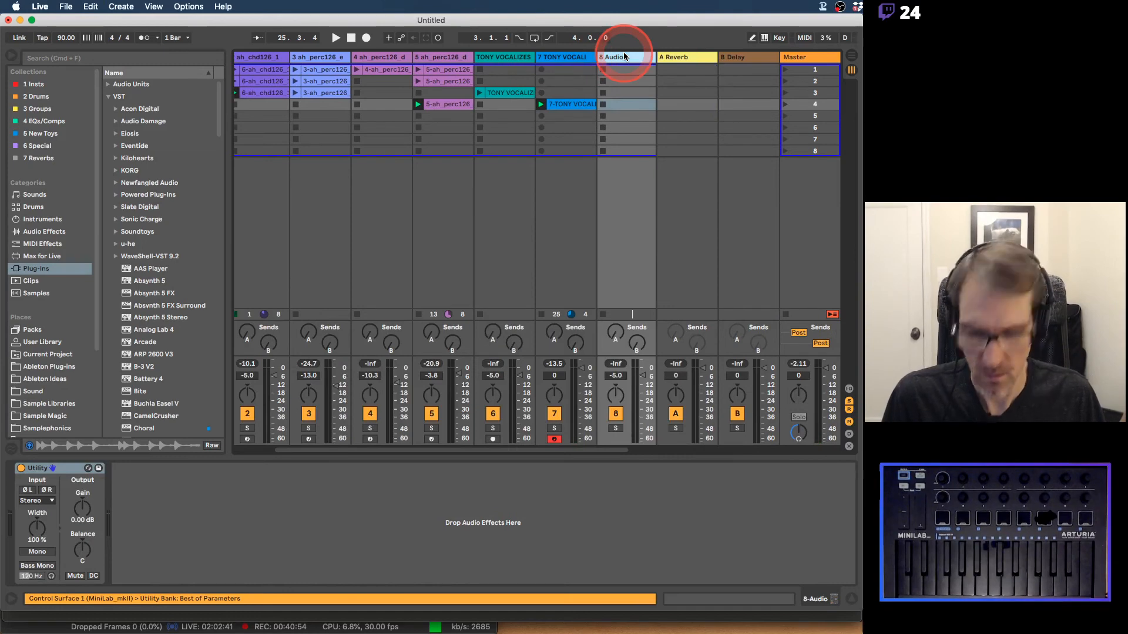
{"action": "type", "text": "VOC GROOVE BNC"}
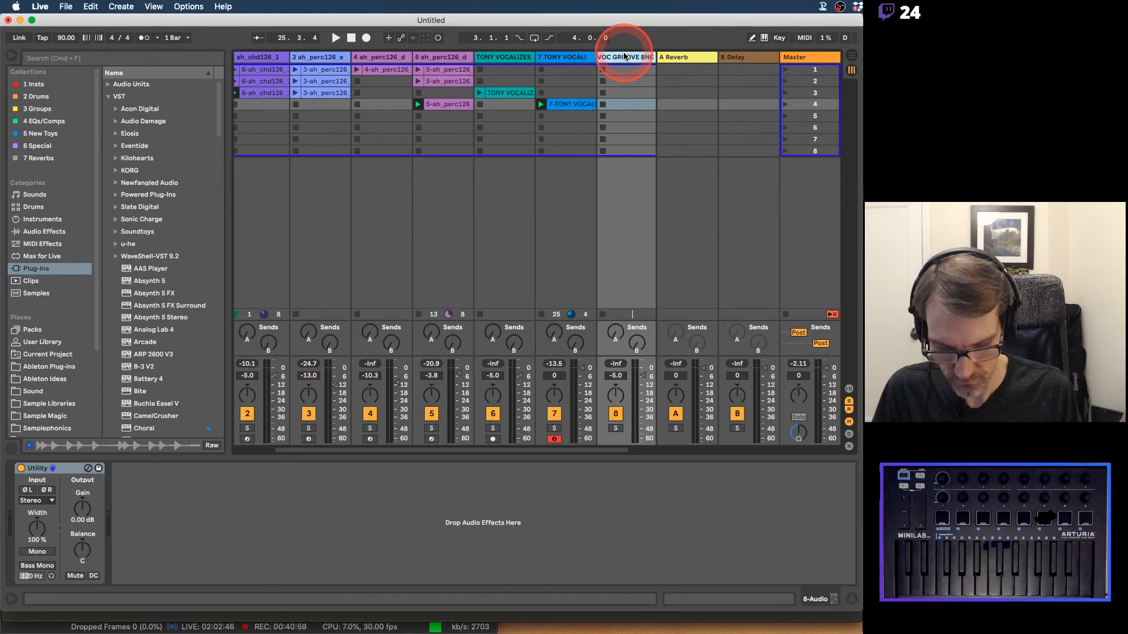
{"action": "key", "text": "Return"}
Step: Show the routing section, feed VOC GROOVE BNC from track 7 Post FX with monitoring Off, and arm it for recording
{"action": "left_click", "coordinate": [617, 322]}
{"action": "key", "text": "super+alt+i"}
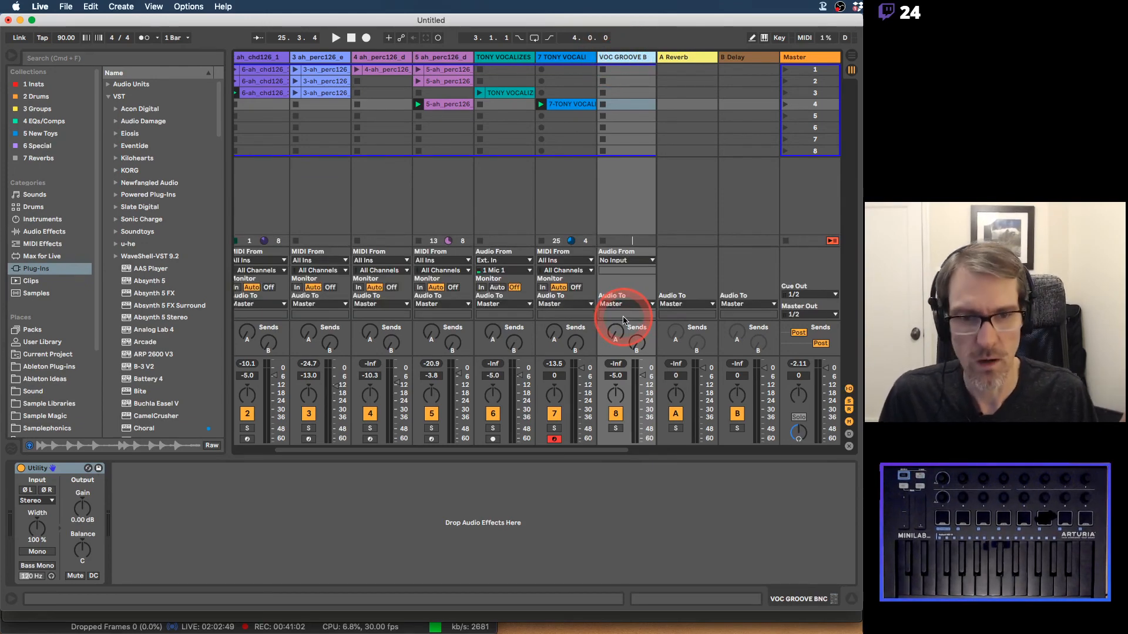
{"action": "left_click_drag", "start_coordinate": [629, 261], "coordinate": [639, 393]}
{"action": "left_click", "coordinate": [628, 271]}
{"action": "left_click", "coordinate": [626, 290]}
{"action": "left_click", "coordinate": [615, 439]}
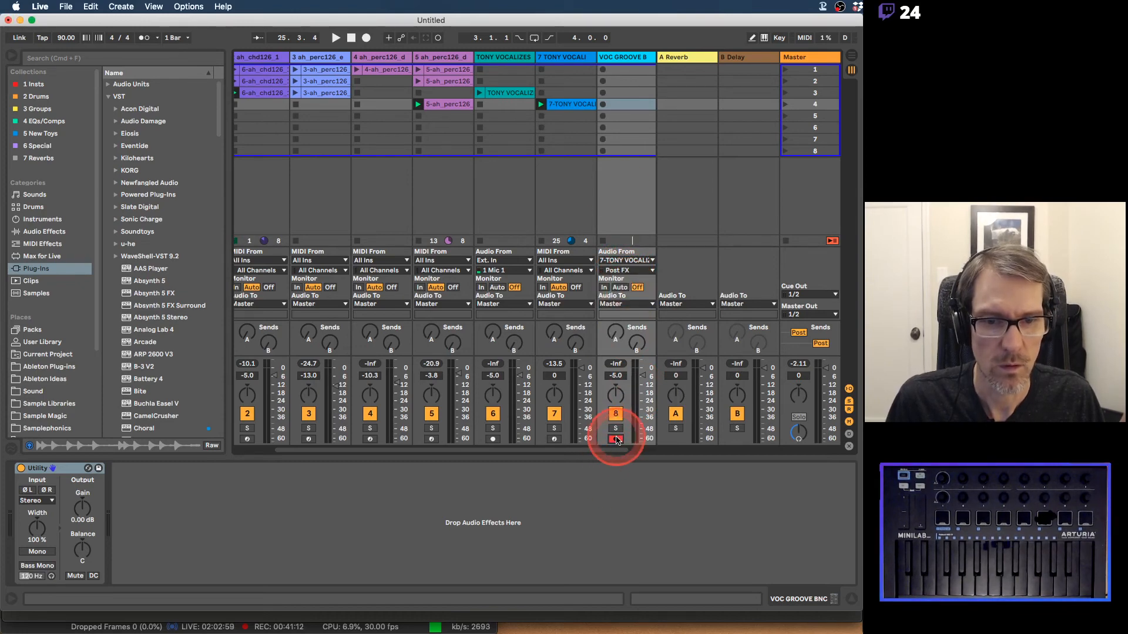
Step: Record the processed vocal groove into the scene 4 slot of VOC GROOVE BNC and solo that track for playback
{"action": "left_click", "coordinate": [604, 104]}
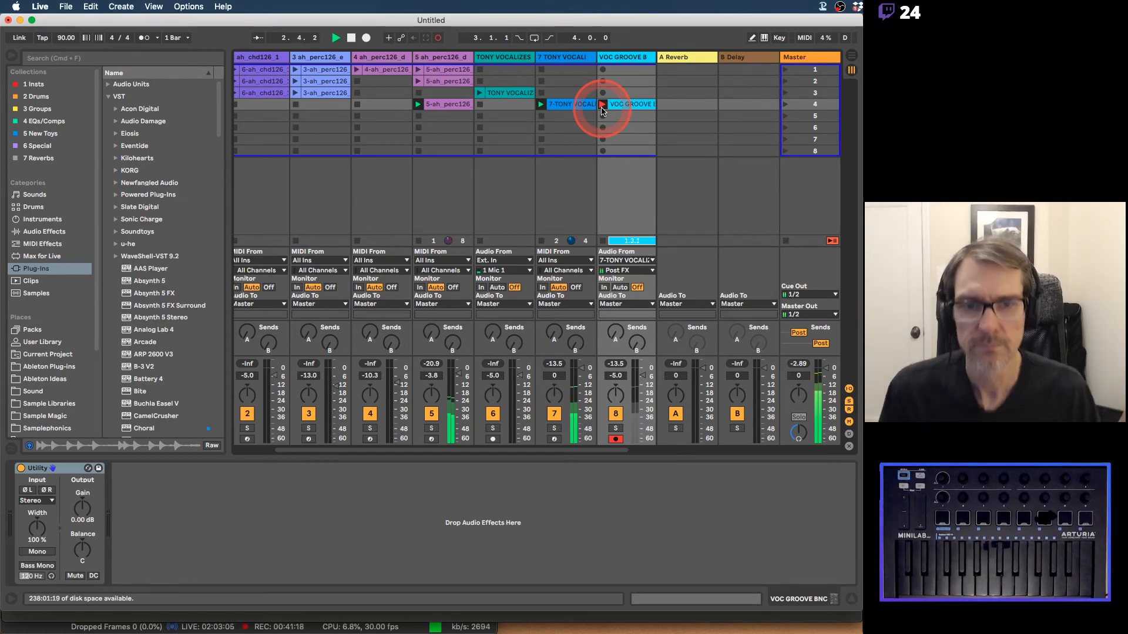
{"action": "left_click", "coordinate": [554, 429]}
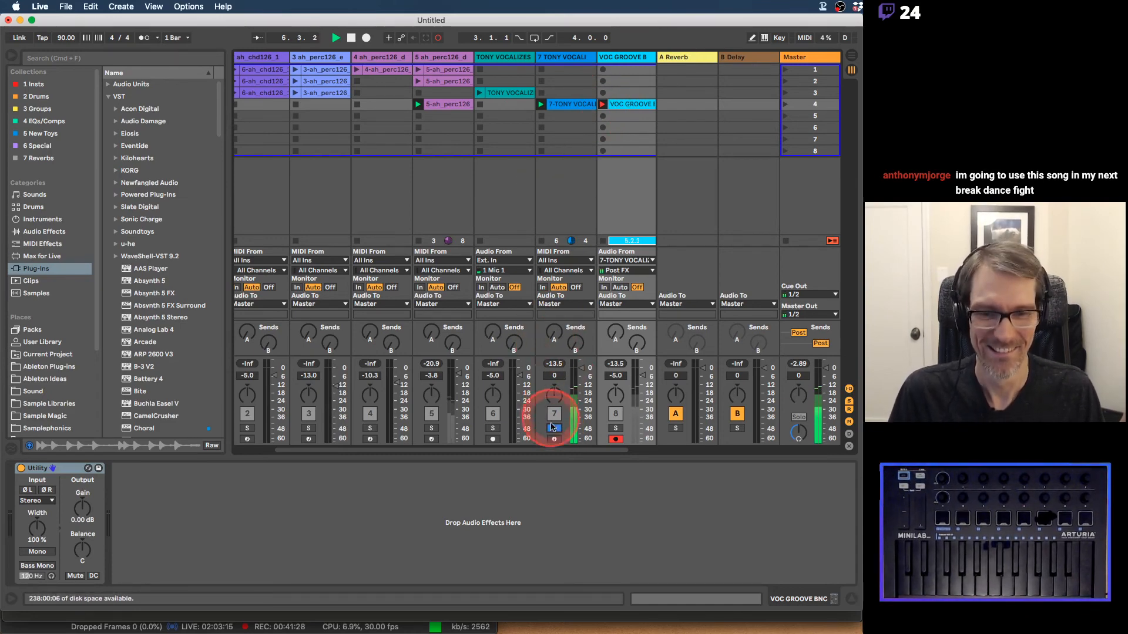
{"action": "left_click", "coordinate": [602, 106]}
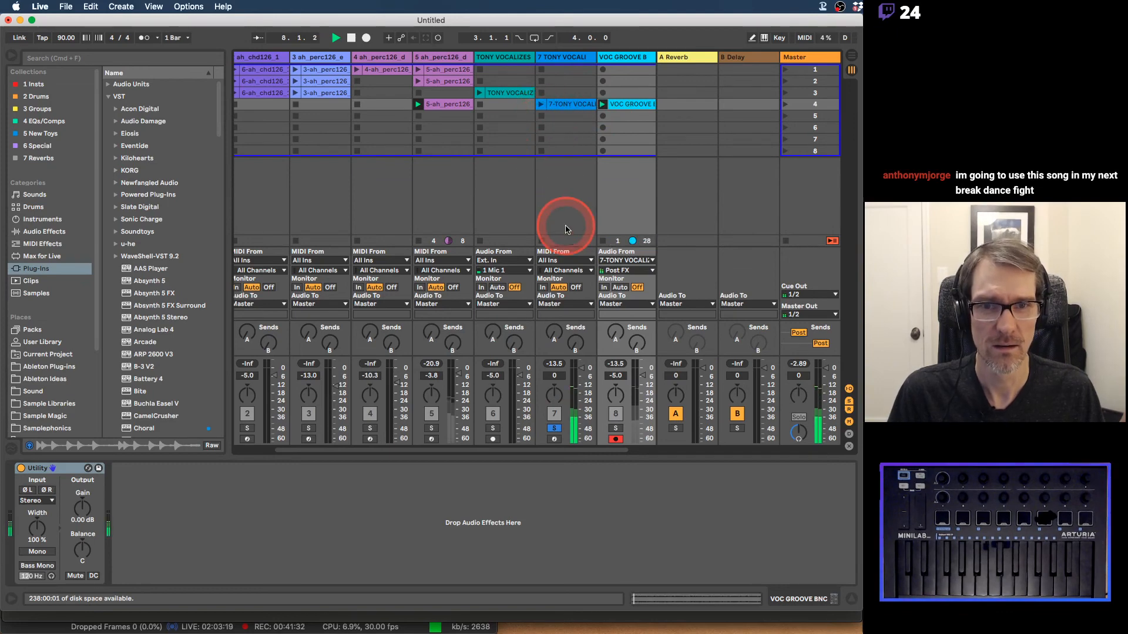
{"action": "left_click", "coordinate": [554, 428]}
{"action": "left_click", "coordinate": [615, 428]}
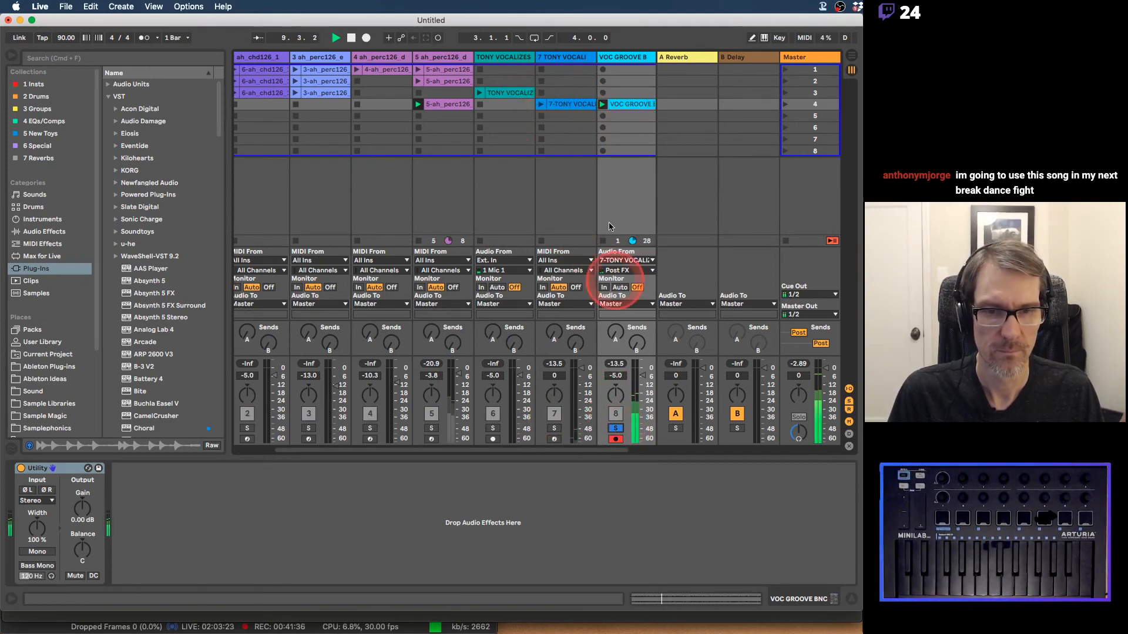
Step: Show the Clip transposition envelope of the recorded VOC GROOVE BNC clip and reset the clip's Transpose to 0 st
{"action": "double_click", "coordinate": [631, 105]}
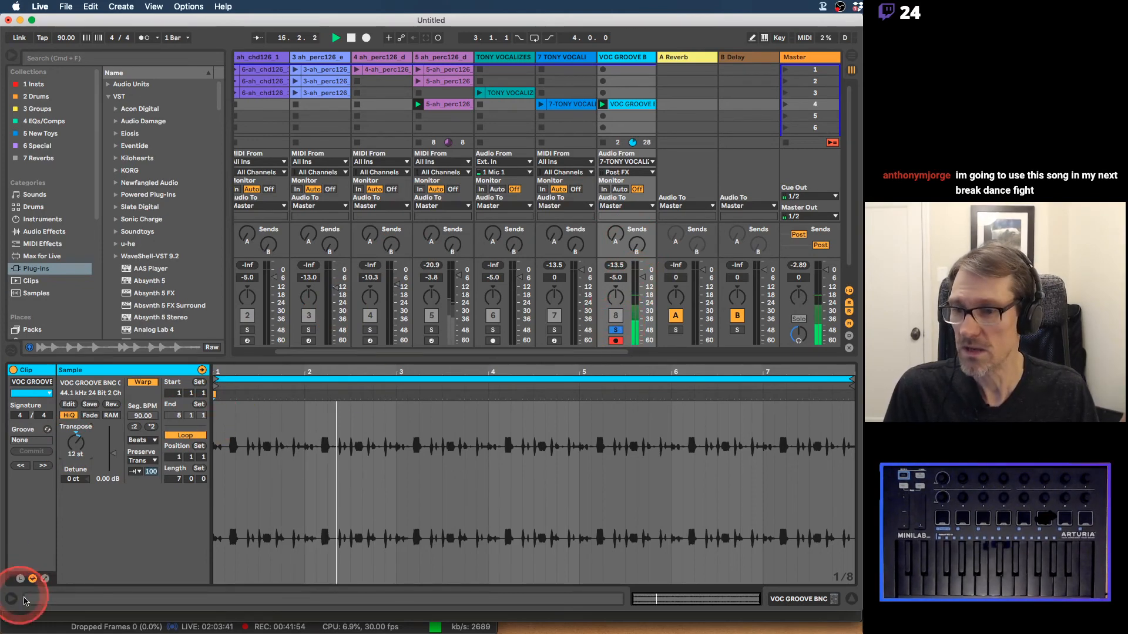
{"action": "left_click", "coordinate": [45, 578]}
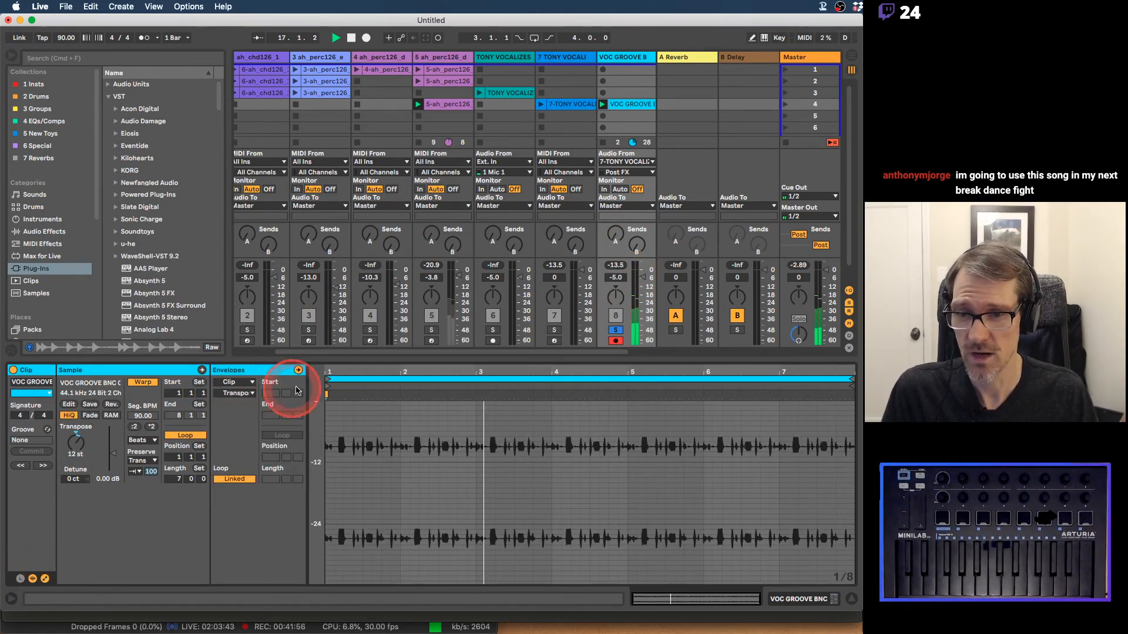
{"action": "scroll", "coordinate": [338, 429], "scroll_direction": "up", "scroll_amount": 5}
{"action": "scroll", "coordinate": [339, 429], "scroll_direction": "down", "scroll_amount": 3}
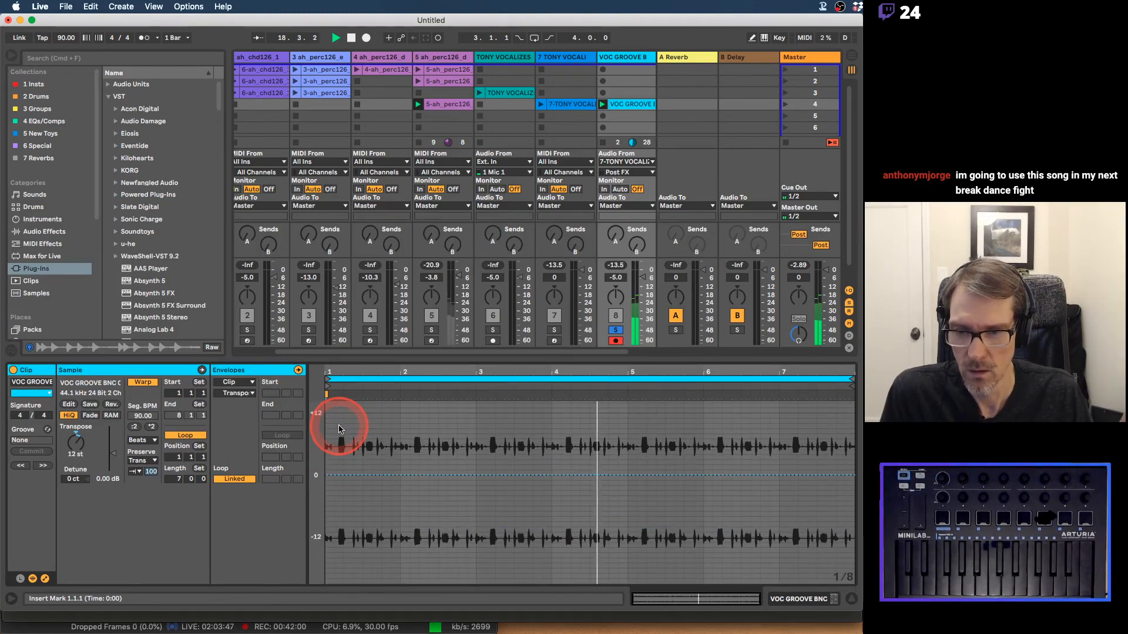
{"action": "left_click", "coordinate": [237, 382]}
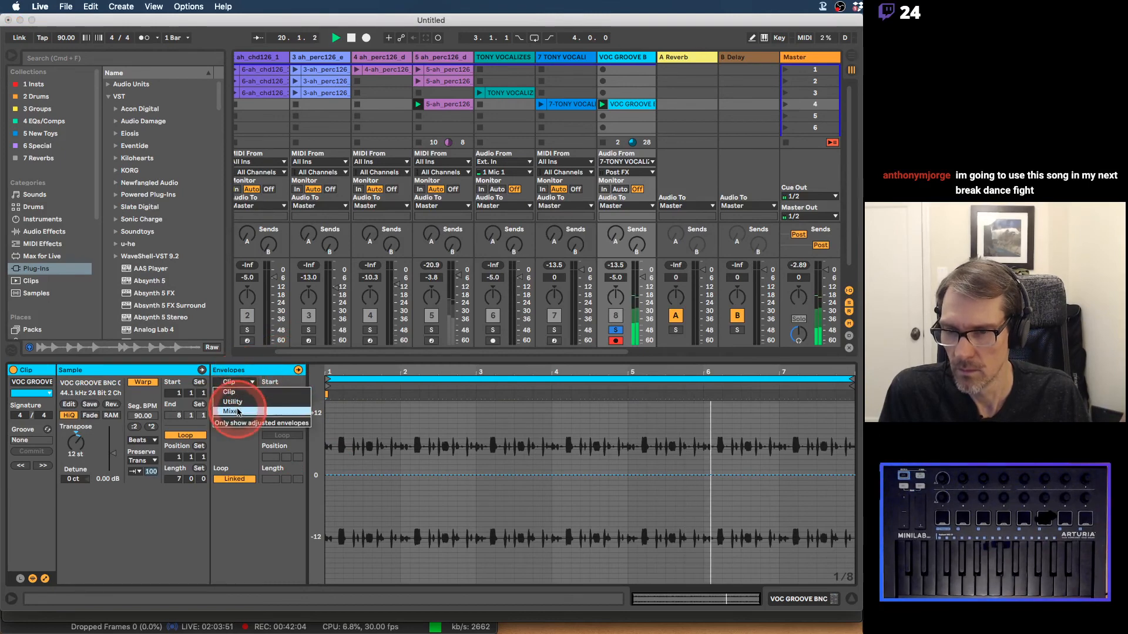
{"action": "left_click", "coordinate": [252, 372]}
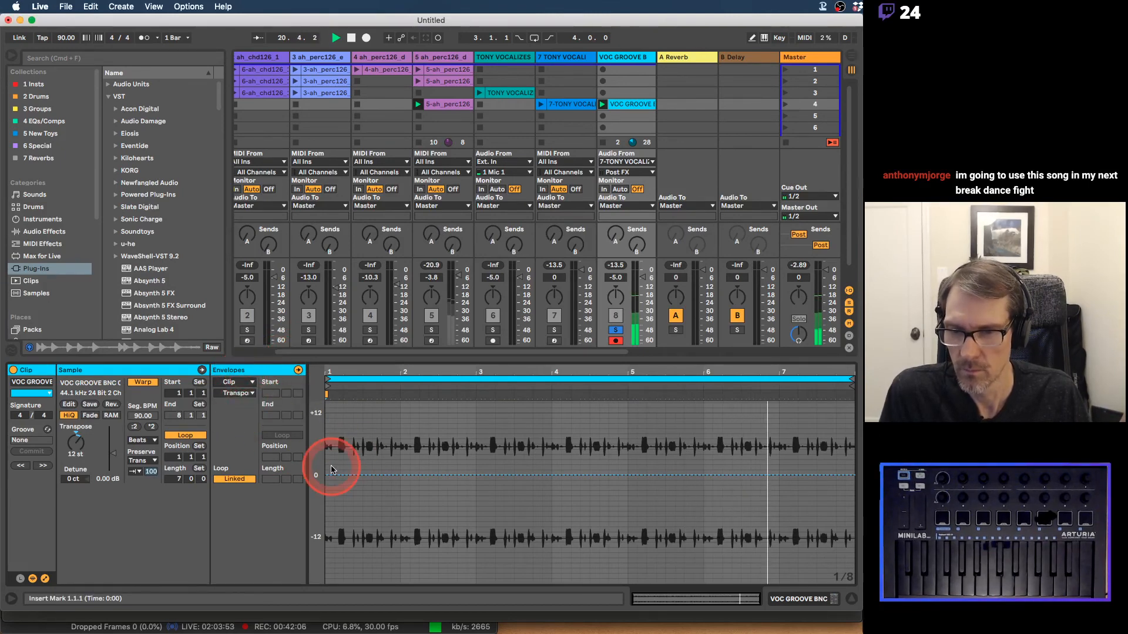
{"action": "left_click", "coordinate": [76, 434]}
Step: Shape the transposition envelope: 0 st at bar 1, +12 at bar 3, -12 at bar 5, +12 at bar 7, 0 at the end; unsolo the track
{"action": "left_click", "coordinate": [324, 473]}
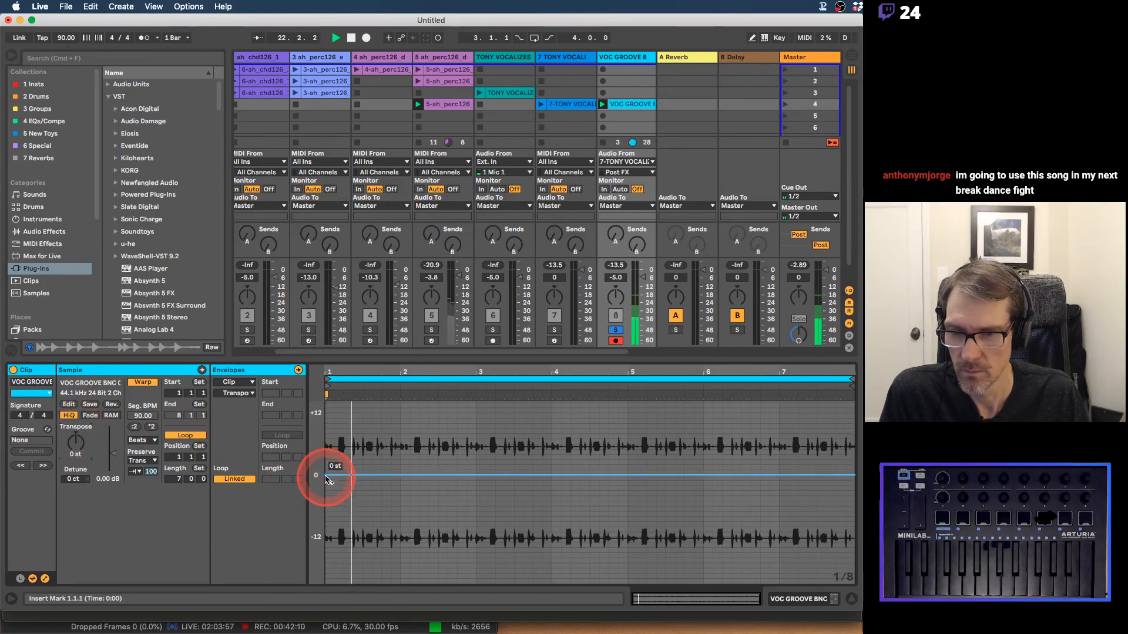
{"action": "left_click_drag", "start_coordinate": [476, 474], "coordinate": [477, 418]}
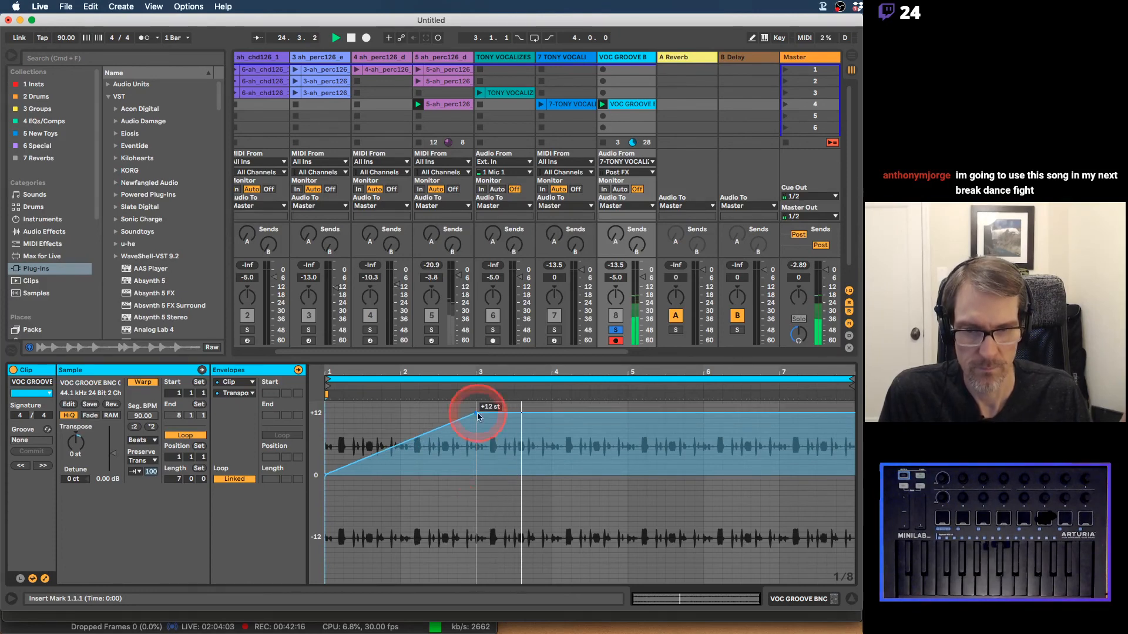
{"action": "left_click_drag", "start_coordinate": [627, 417], "coordinate": [627, 475]}
{"action": "left_click_drag", "start_coordinate": [781, 475], "coordinate": [853, 477]}
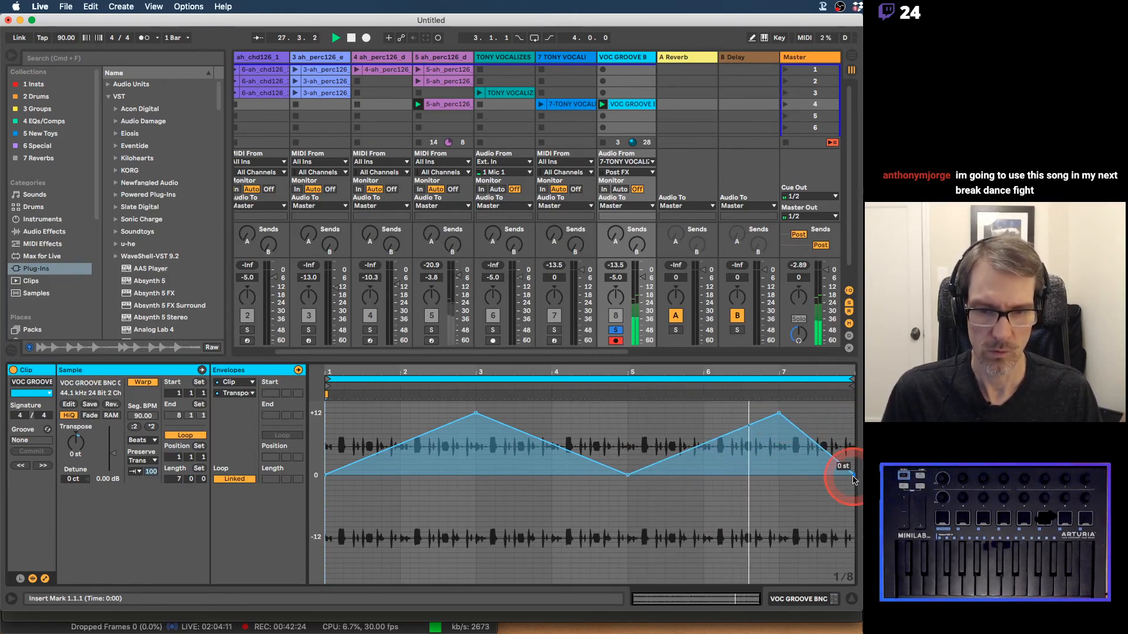
{"action": "left_click", "coordinate": [545, 455]}
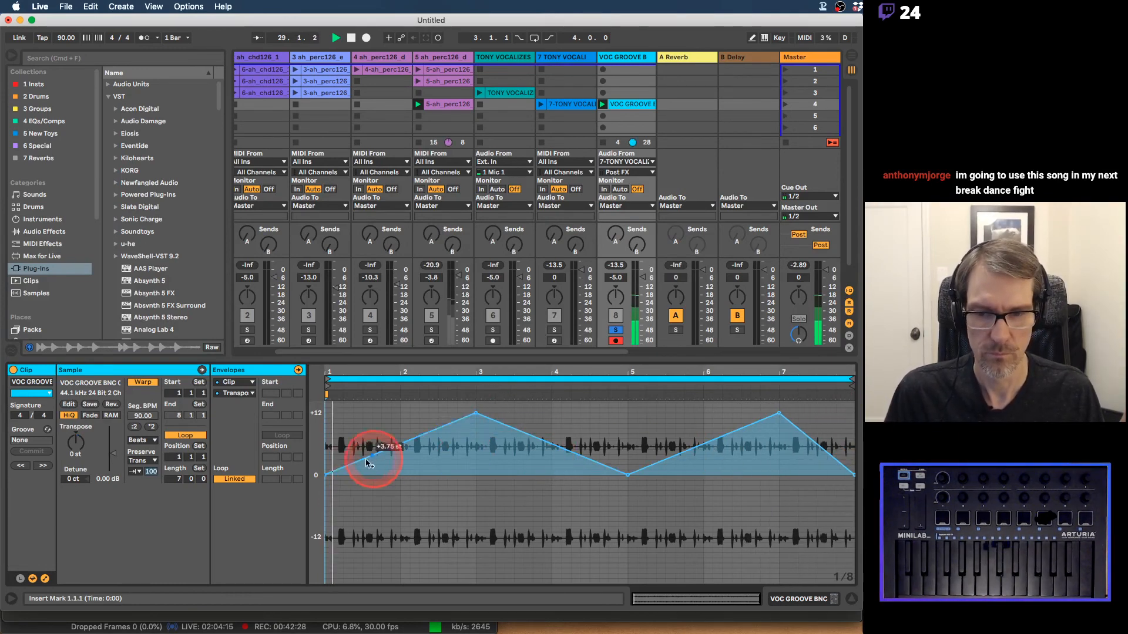
{"action": "left_click_drag", "start_coordinate": [628, 475], "coordinate": [628, 536]}
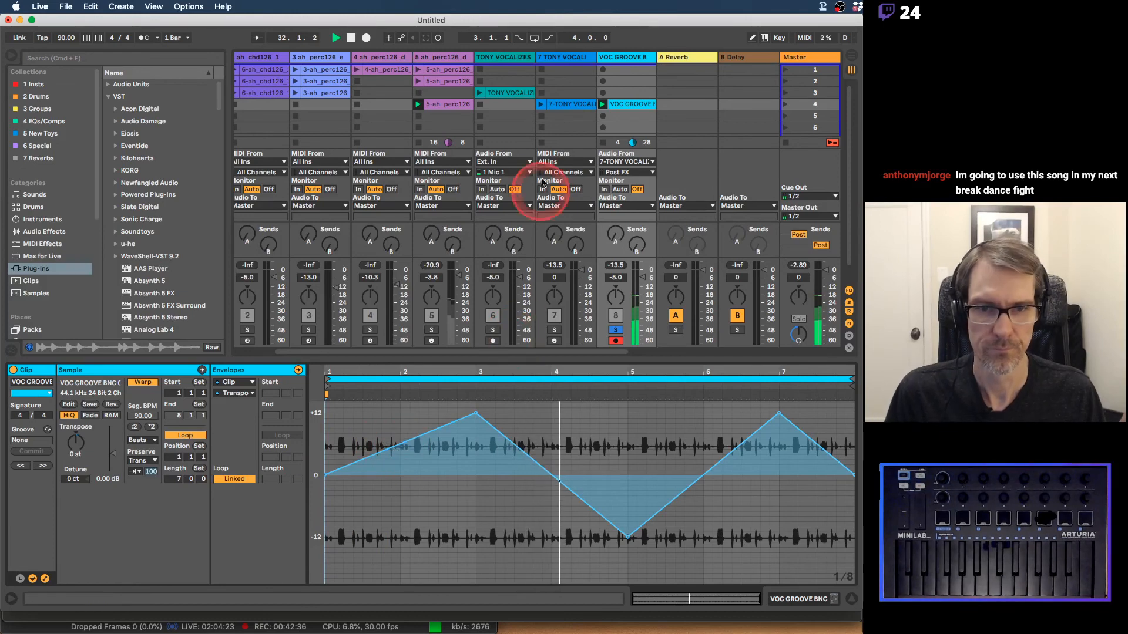
{"action": "left_click", "coordinate": [616, 330]}
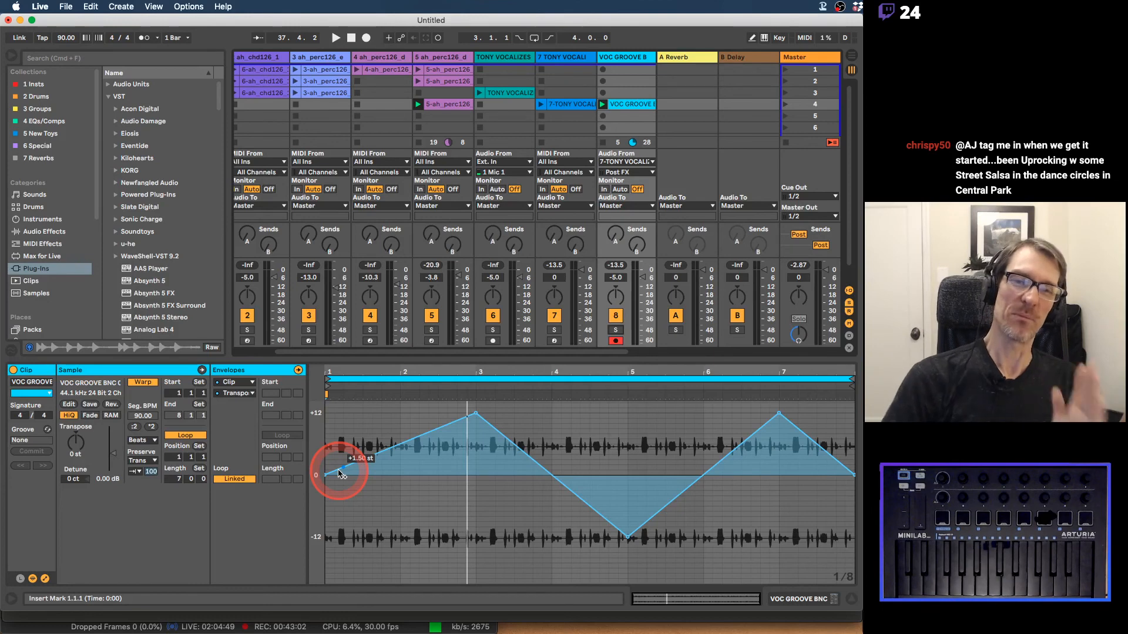
Step: Switch to the Preview notes, read the Slice to New MIDI page after Simpler Slice Mode, and return to Live
{"action": "key", "text": "super+Tab"}
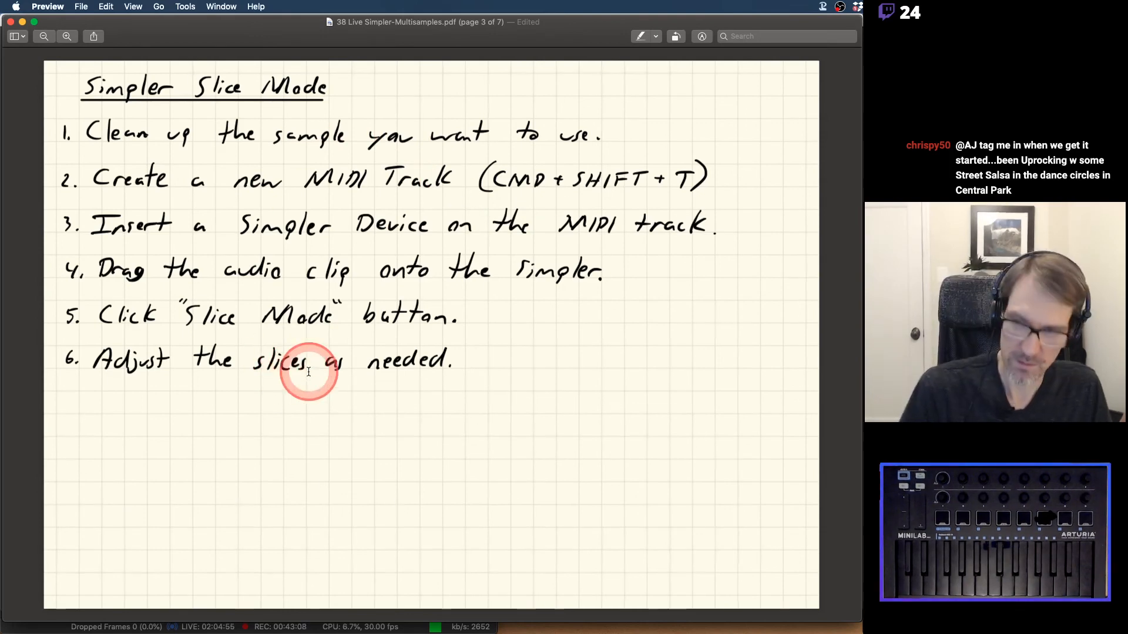
{"action": "key", "text": "Right"}
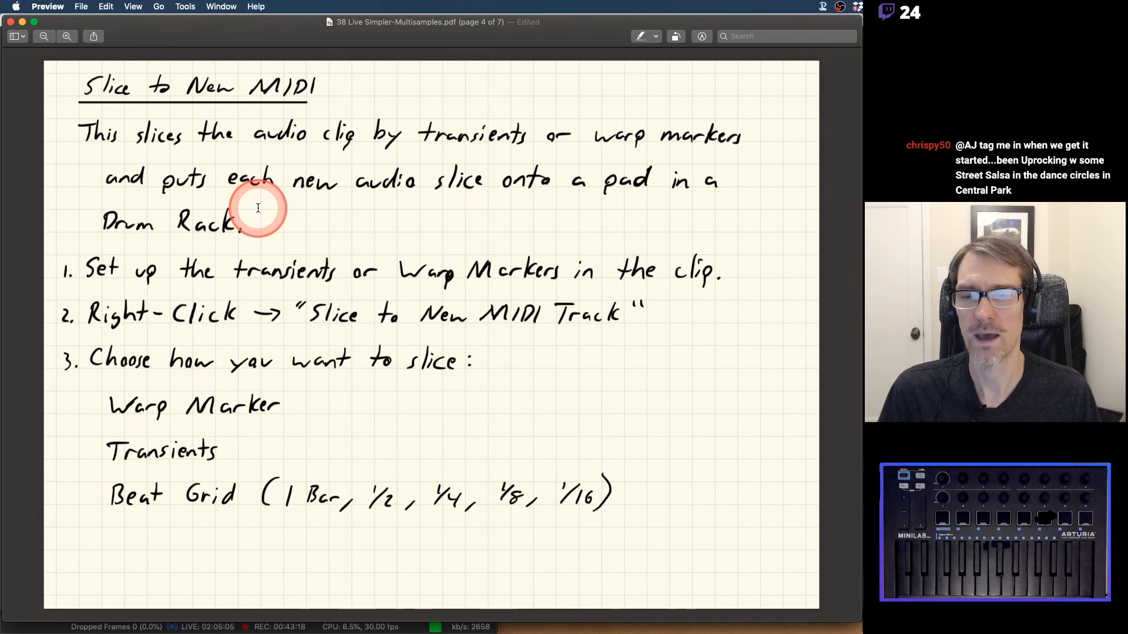
{"action": "key", "text": "super+Tab"}
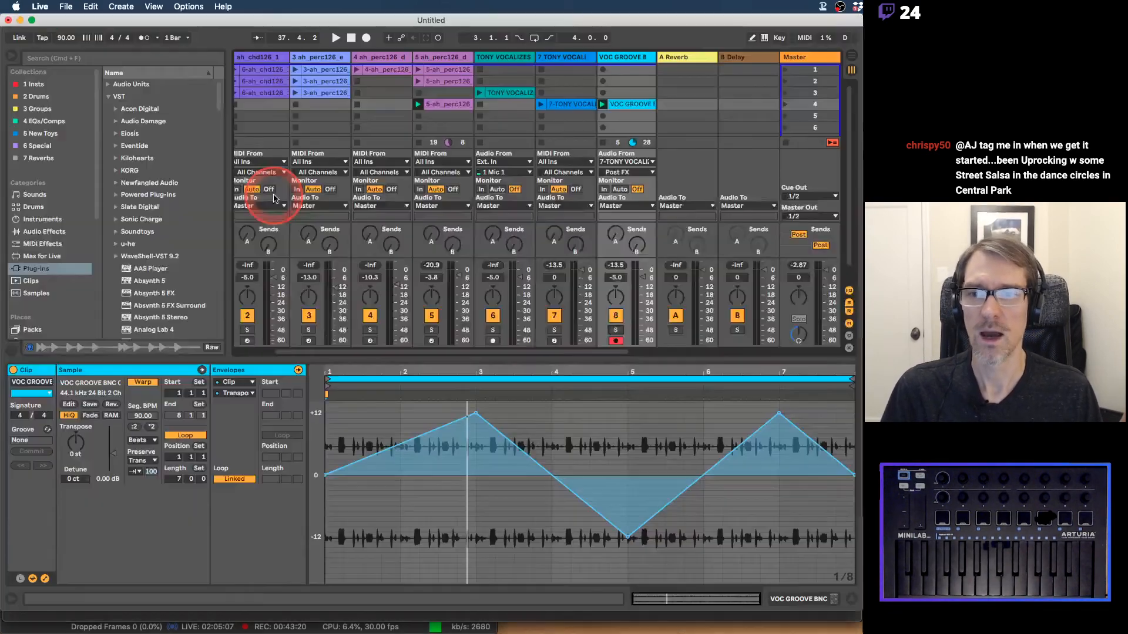
Step: Insert a new MIDI track after VOC GROOVE BNC and look through the browser places for loops, ending in Sample Magic
{"action": "left_click", "coordinate": [627, 57]}
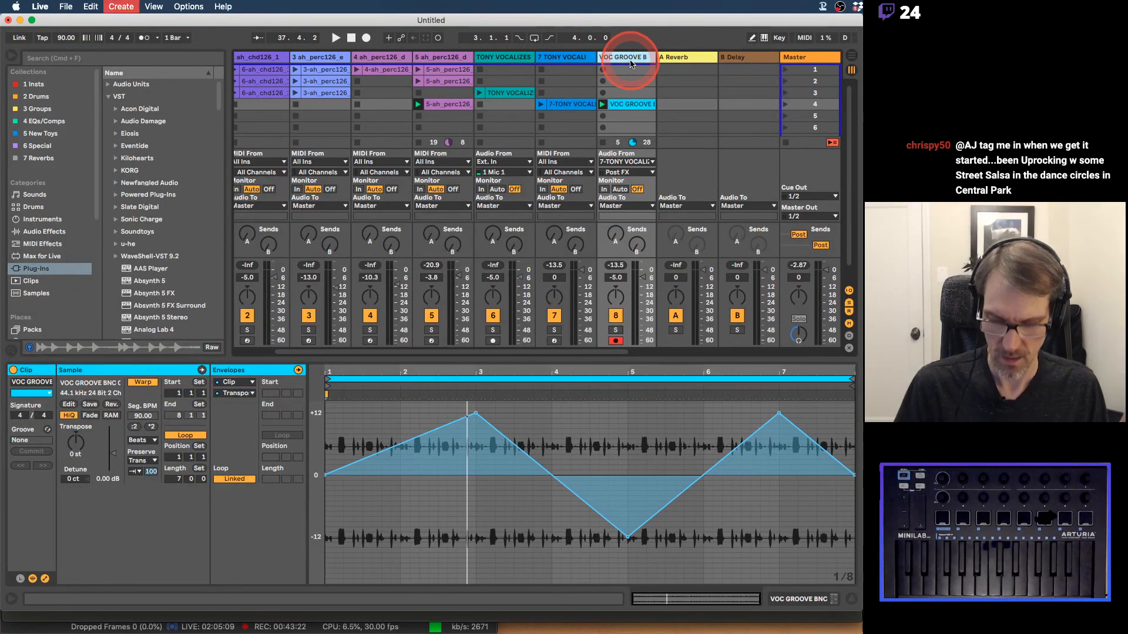
{"action": "key", "text": "super+shift+t"}
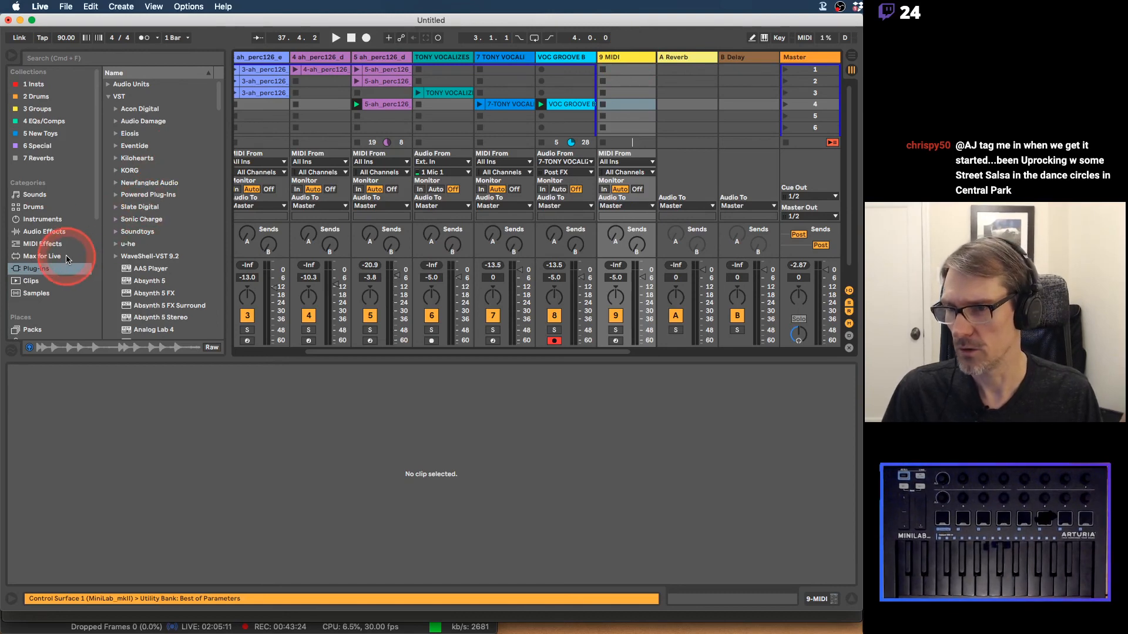
{"action": "scroll", "coordinate": [65, 259], "scroll_direction": "down", "scroll_amount": 8}
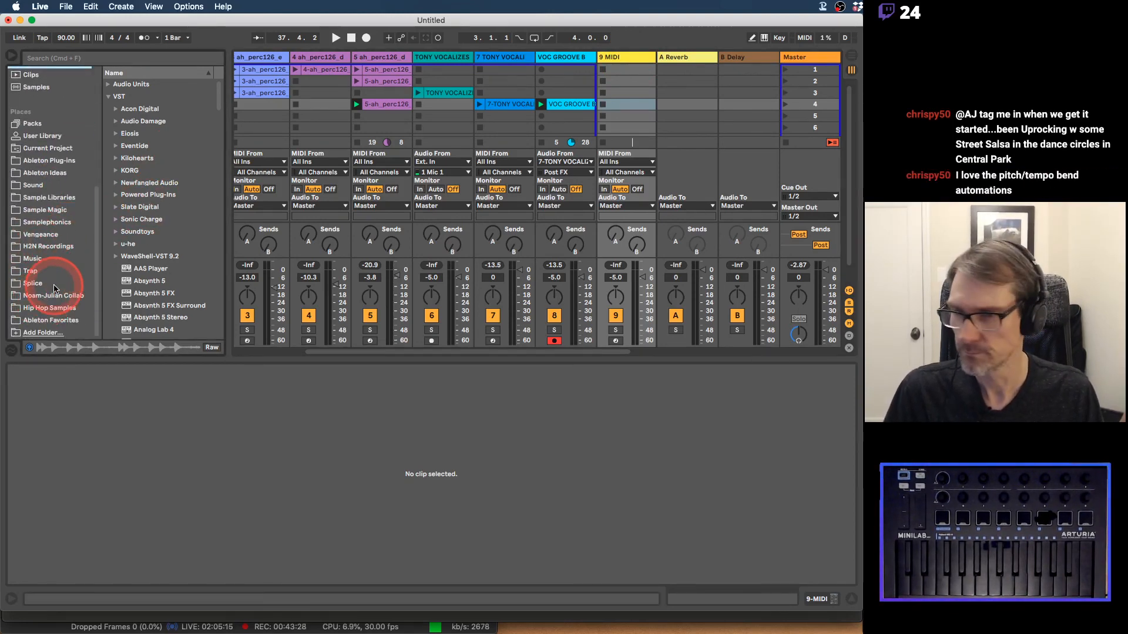
{"action": "left_click", "coordinate": [43, 296]}
{"action": "left_click", "coordinate": [40, 283]}
{"action": "left_click", "coordinate": [39, 271]}
{"action": "left_click", "coordinate": [39, 258]}
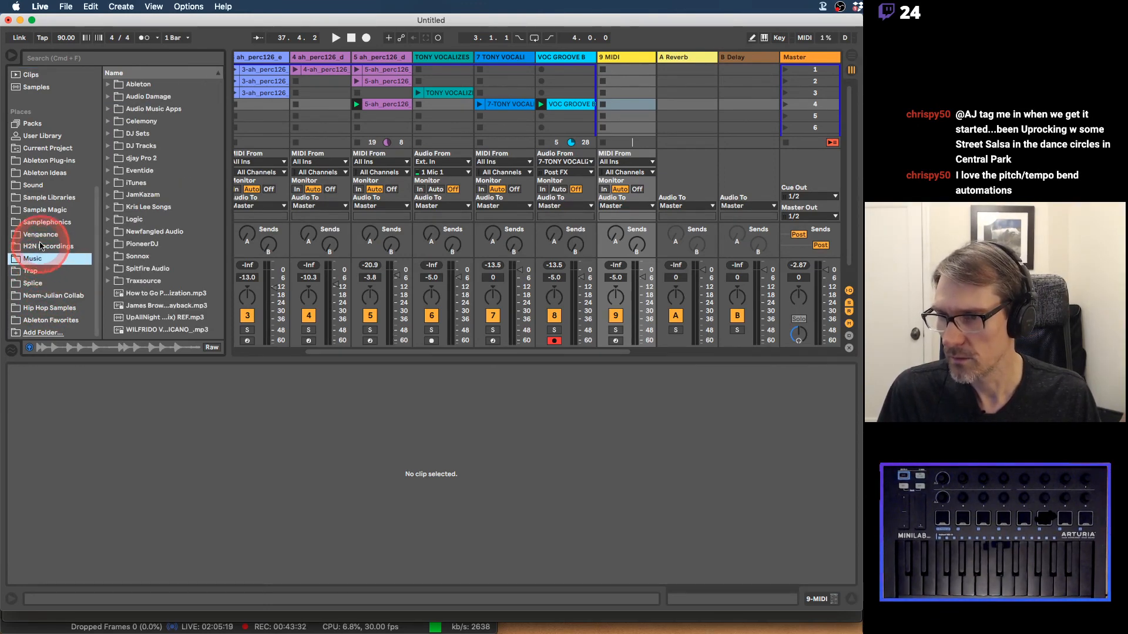
{"action": "left_click", "coordinate": [42, 222]}
{"action": "left_click", "coordinate": [61, 210]}
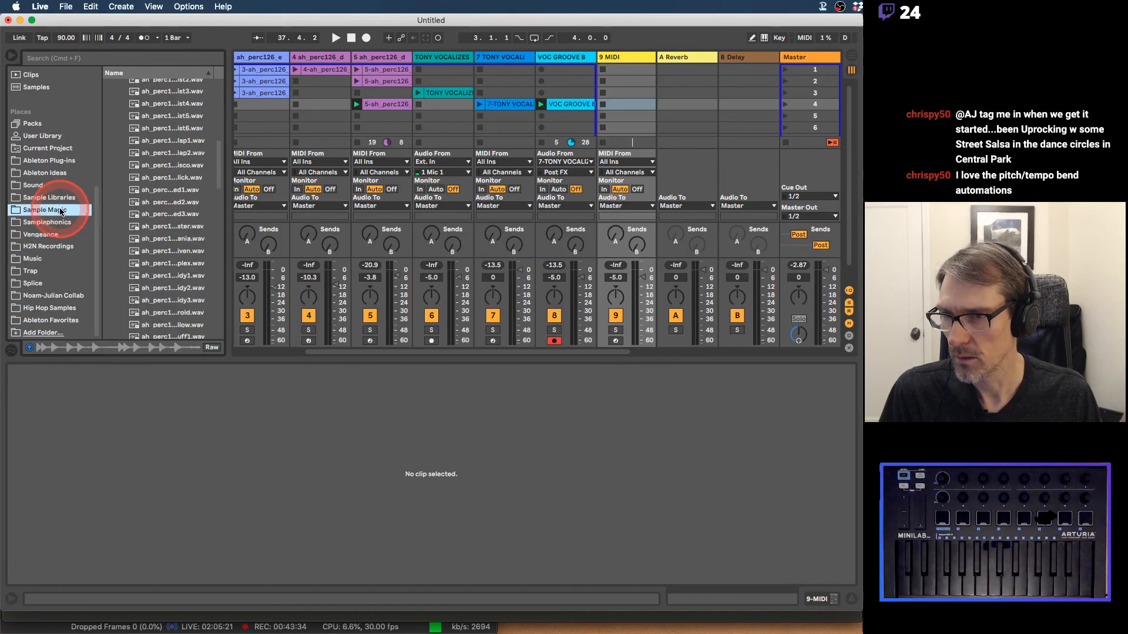
Step: Collapse the SM45 - Analogue House folder and expand SM54 - Deep and Bass House in a widened browser
{"action": "scroll", "coordinate": [113, 176], "scroll_direction": "up", "scroll_amount": 5}
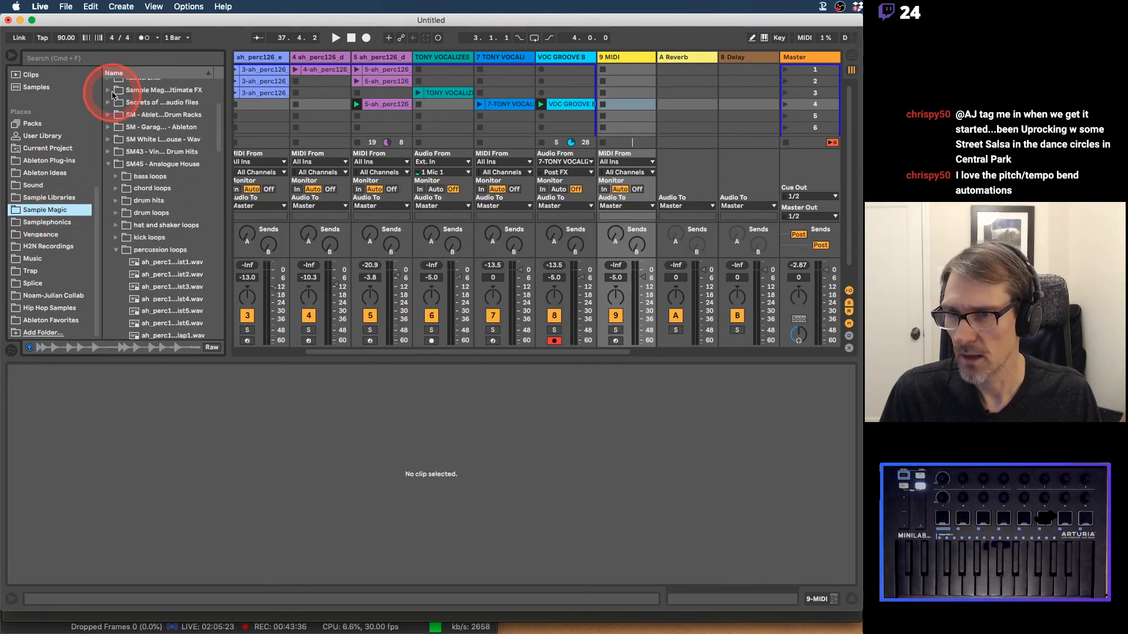
{"action": "left_click", "coordinate": [116, 250]}
{"action": "left_click", "coordinate": [108, 163]}
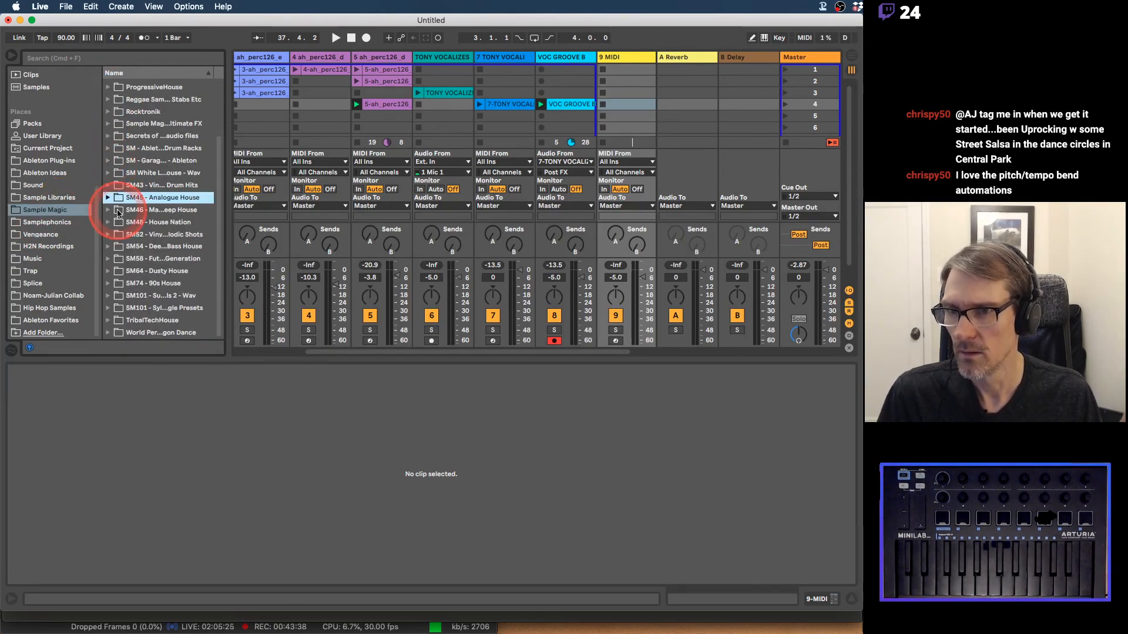
{"action": "left_click_drag", "start_coordinate": [230, 257], "coordinate": [269, 255]}
{"action": "left_click", "coordinate": [147, 246]}
{"action": "left_click", "coordinate": [109, 246]}
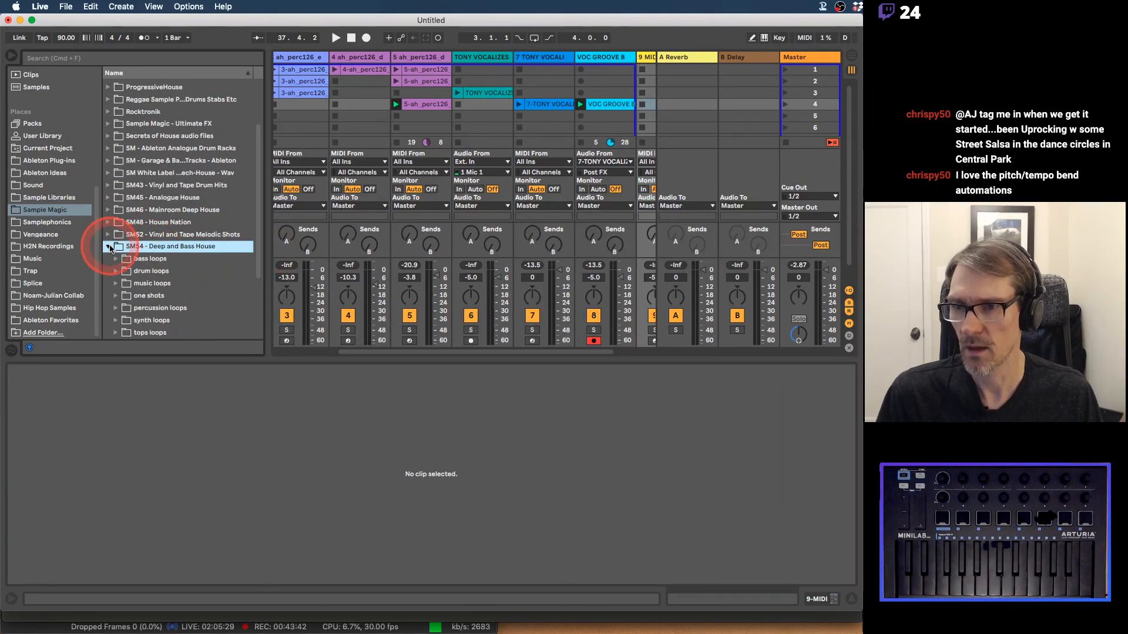
Step: Open the drum loops of SM54 and audition the dbh_drm124_909 top, prc, hat and ful loops
{"action": "scroll", "coordinate": [192, 234], "scroll_direction": "down", "scroll_amount": 3}
{"action": "left_click", "coordinate": [155, 231]}
{"action": "left_click", "coordinate": [122, 232]}
{"action": "scroll", "coordinate": [138, 241], "scroll_direction": "down", "scroll_amount": 1}
{"action": "left_click", "coordinate": [156, 265]}
{"action": "scroll", "coordinate": [155, 264], "scroll_direction": "down", "scroll_amount": 10}
{"action": "left_click", "coordinate": [156, 259]}
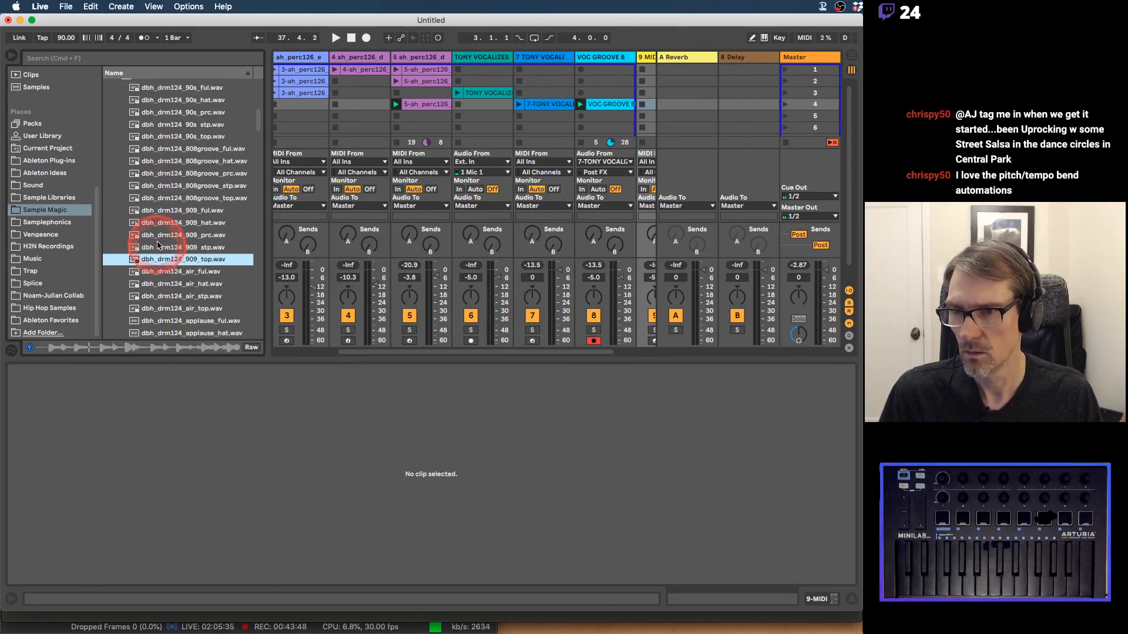
{"action": "left_click", "coordinate": [157, 235]}
{"action": "left_click", "coordinate": [159, 222]}
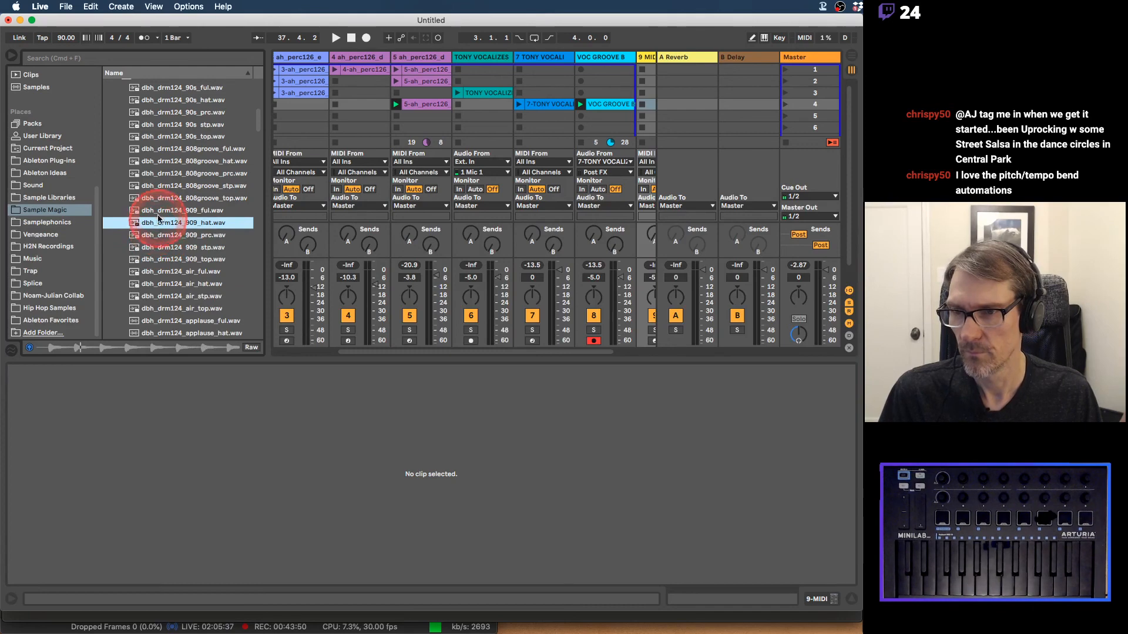
{"action": "left_click", "coordinate": [160, 211]}
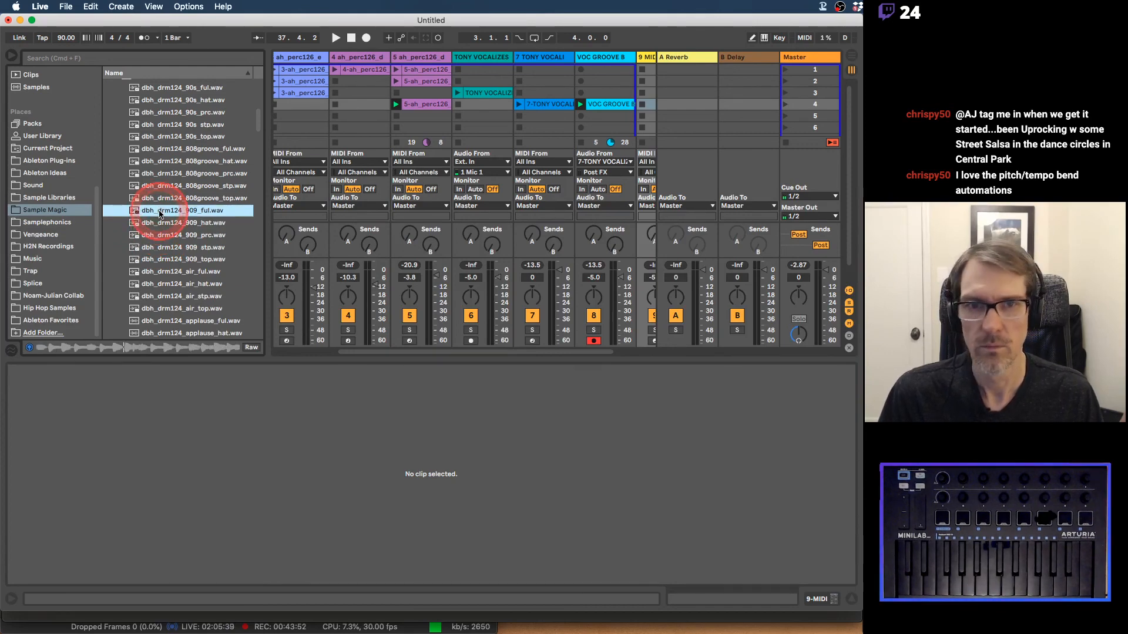
Step: Add an audio track after VOC GROOVE BNC and load dbh_drm124_909_ful.wav into its scene 4 slot
{"action": "scroll", "coordinate": [493, 81], "scroll_direction": "right", "scroll_amount": 3}
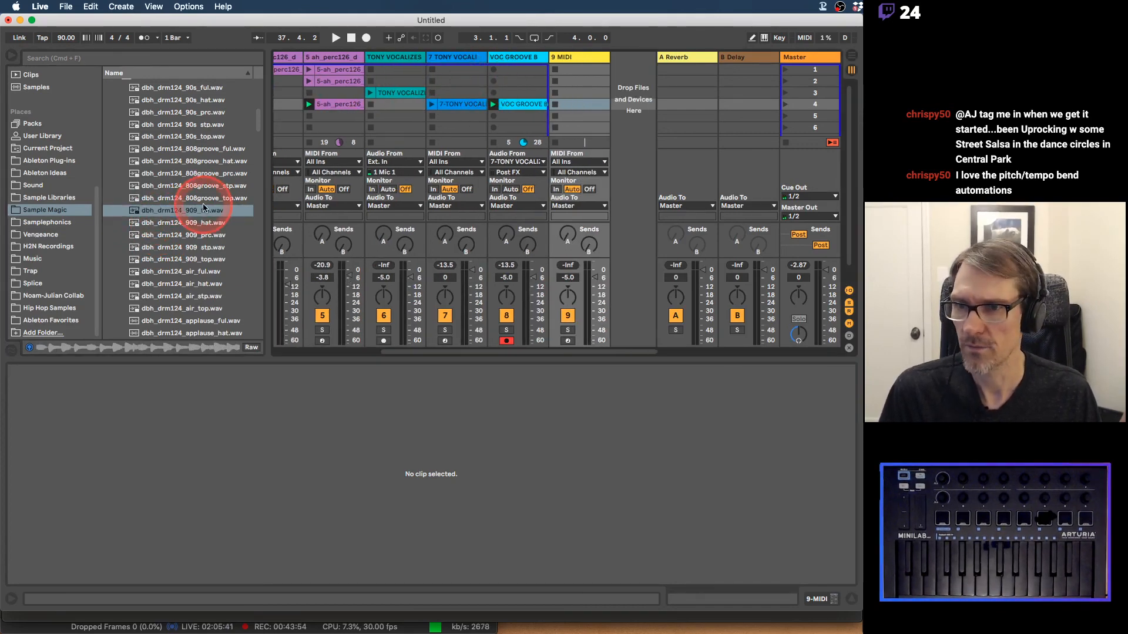
{"action": "left_click", "coordinate": [530, 56]}
{"action": "key", "text": "super+t"}
{"action": "left_click_drag", "start_coordinate": [165, 212], "coordinate": [579, 106]}
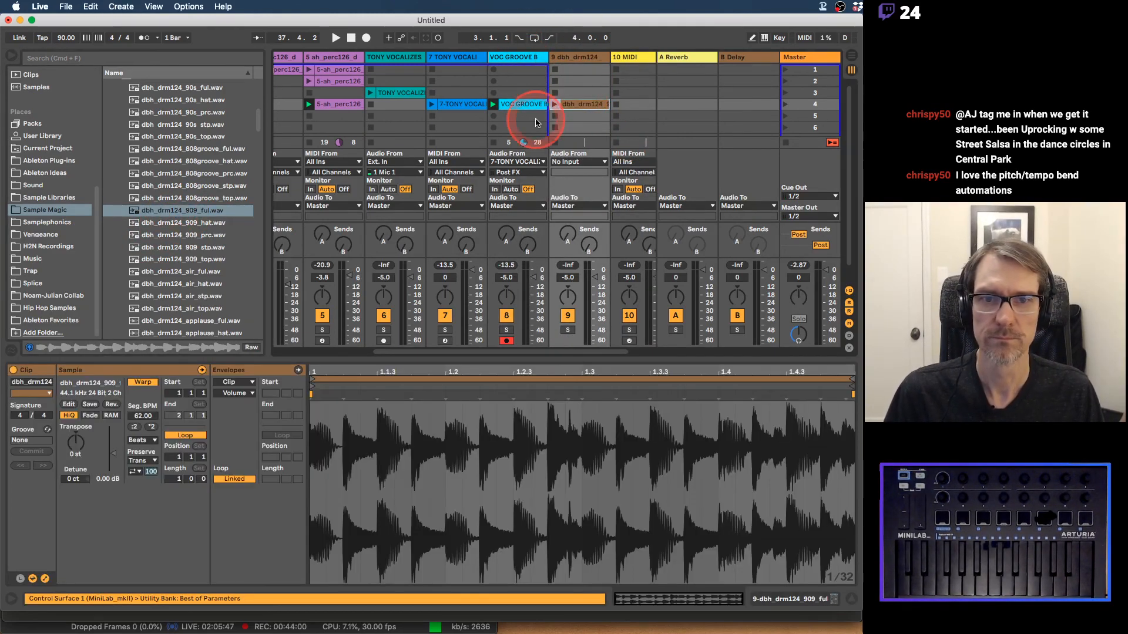
Step: Slice the dbh_drm124_909_ful clip to a new MIDI track, one slice per transient with the Built-in preset
{"action": "right_click", "coordinate": [539, 106]}
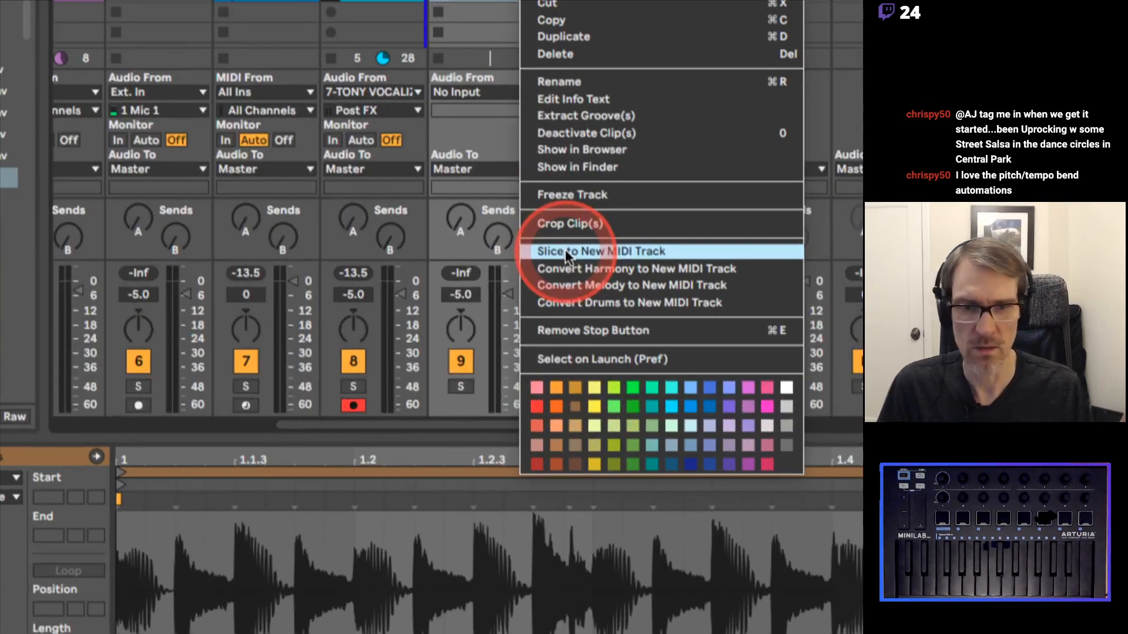
{"action": "left_click", "coordinate": [568, 254]}
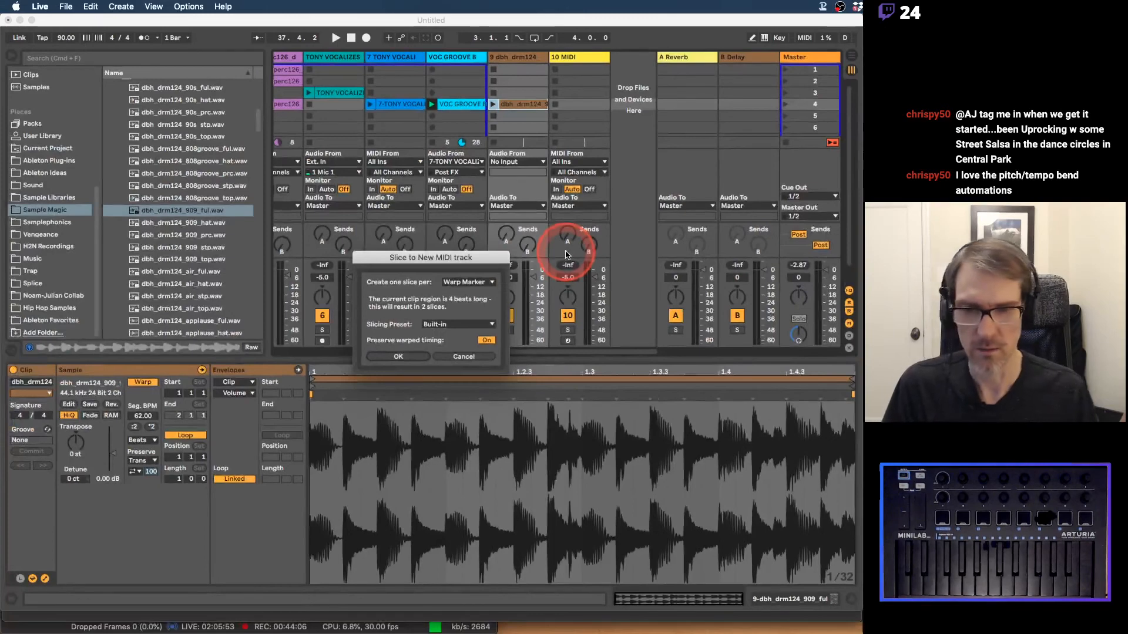
{"action": "left_click", "coordinate": [471, 283]}
{"action": "left_click", "coordinate": [460, 302]}
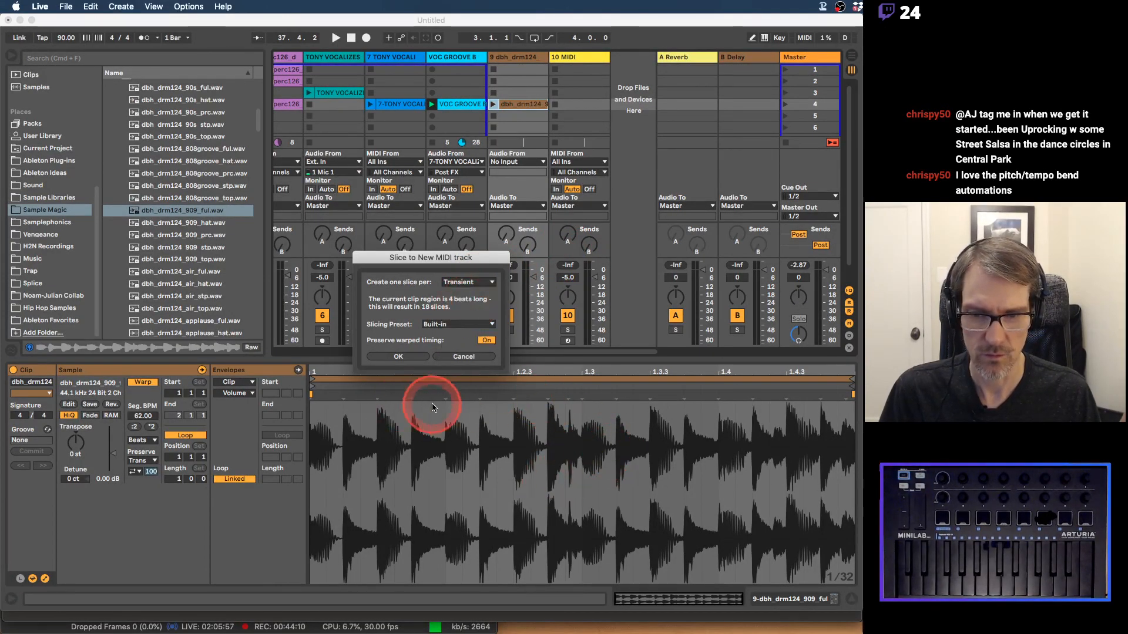
{"action": "left_click", "coordinate": [400, 357]}
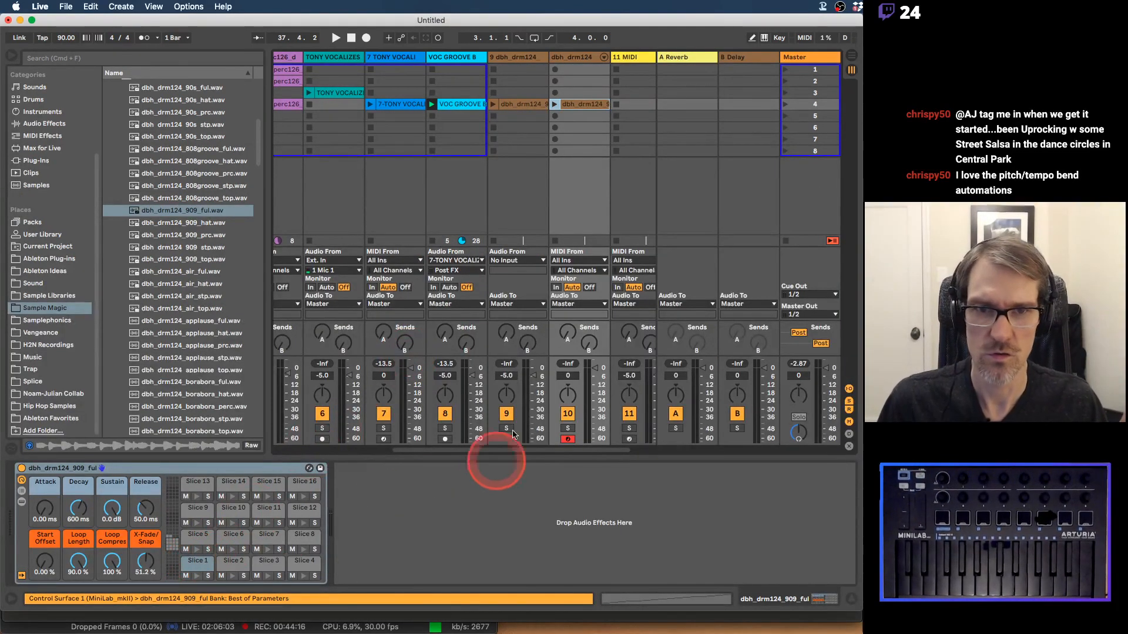
Step: Set the sliced drum rack's Loop Length macro to 0 % and record a slice pattern into its scene 5 slot
{"action": "scroll", "coordinate": [615, 208], "scroll_direction": "right", "scroll_amount": 2}
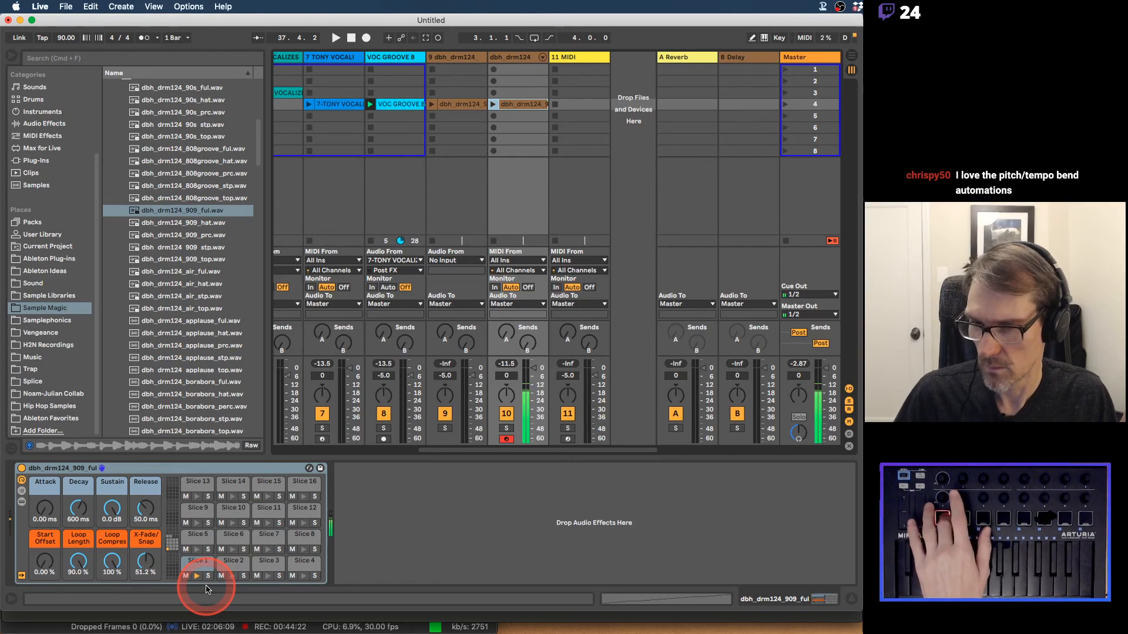
{"action": "left_click_drag", "start_coordinate": [78, 562], "coordinate": [83, 599]}
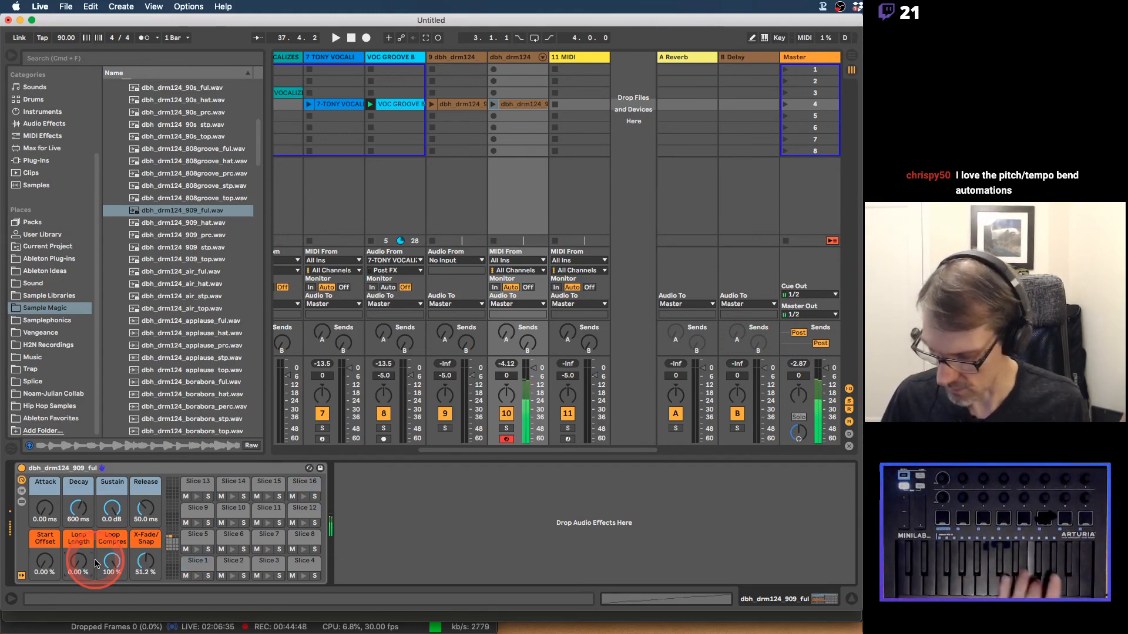
{"action": "key", "text": "space"}
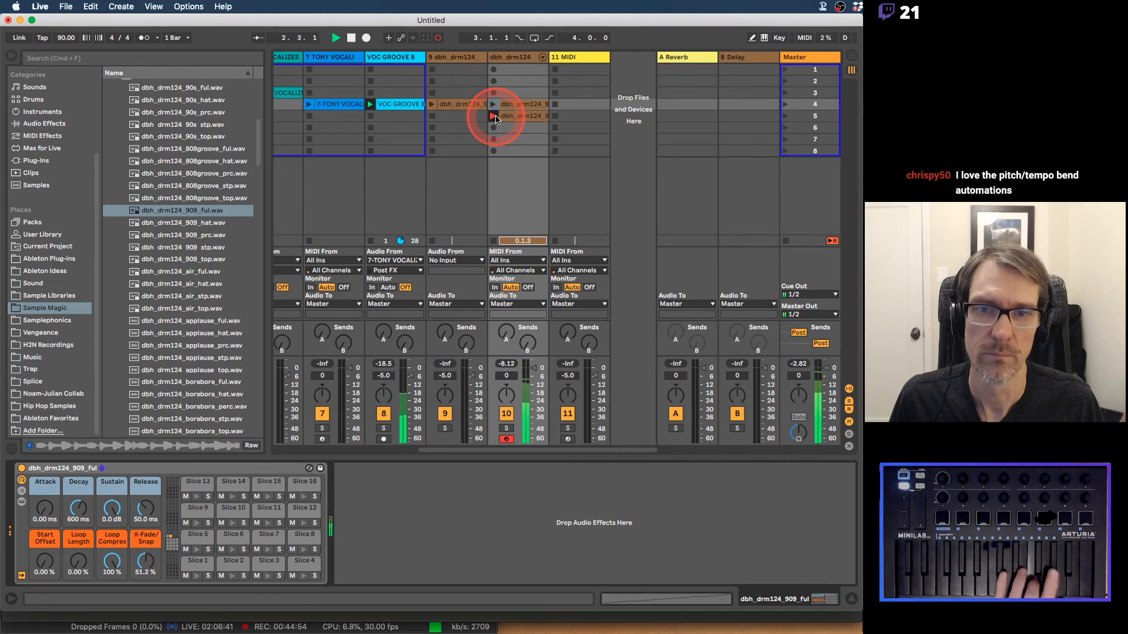
{"action": "left_click", "coordinate": [496, 119]}
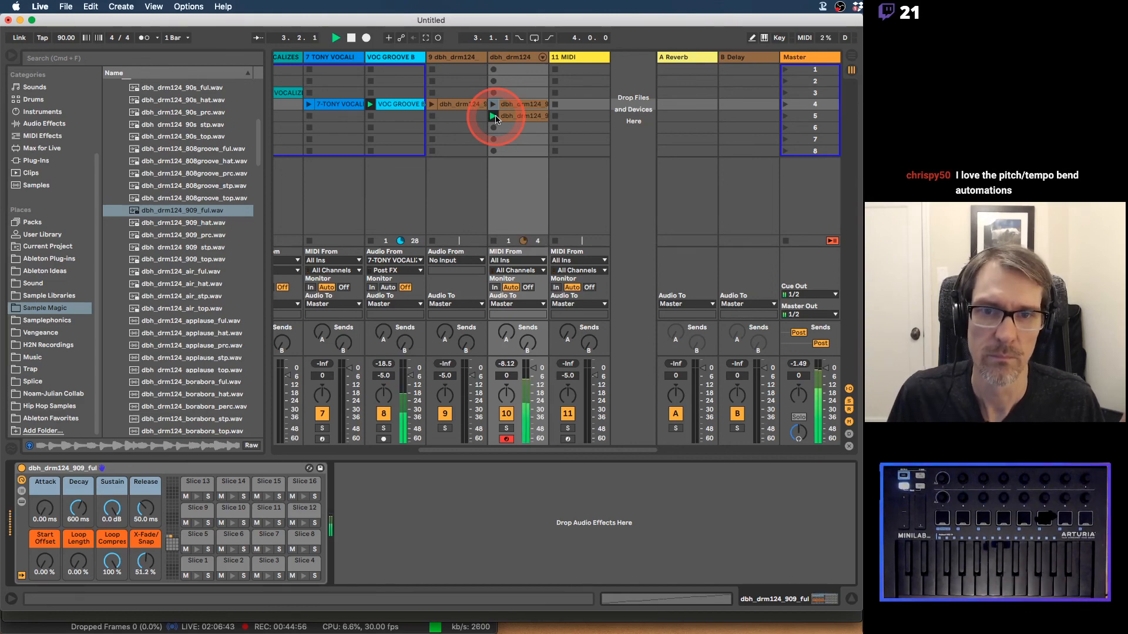
Step: Set the recorded slice clip's loop length to 2 bars and move its start marker to bar 2
{"action": "double_click", "coordinate": [496, 116]}
{"action": "left_click", "coordinate": [150, 435]}
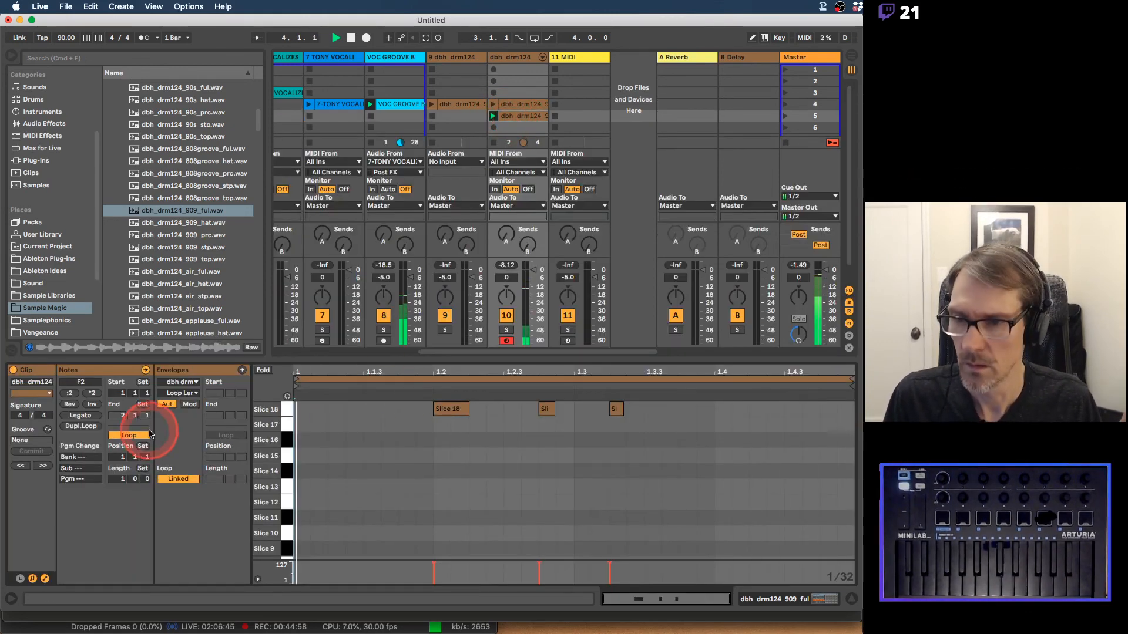
{"action": "left_click", "coordinate": [117, 482]}
{"action": "type", "text": "2"}
{"action": "key", "text": "Return"}
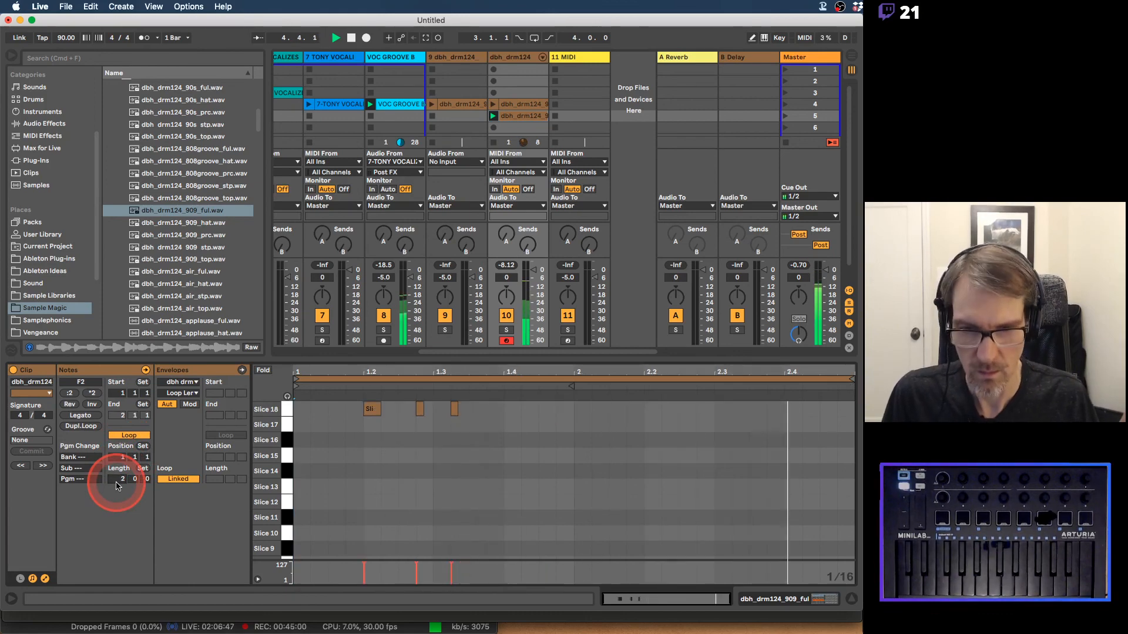
{"action": "left_click_drag", "start_coordinate": [297, 380], "coordinate": [569, 390]}
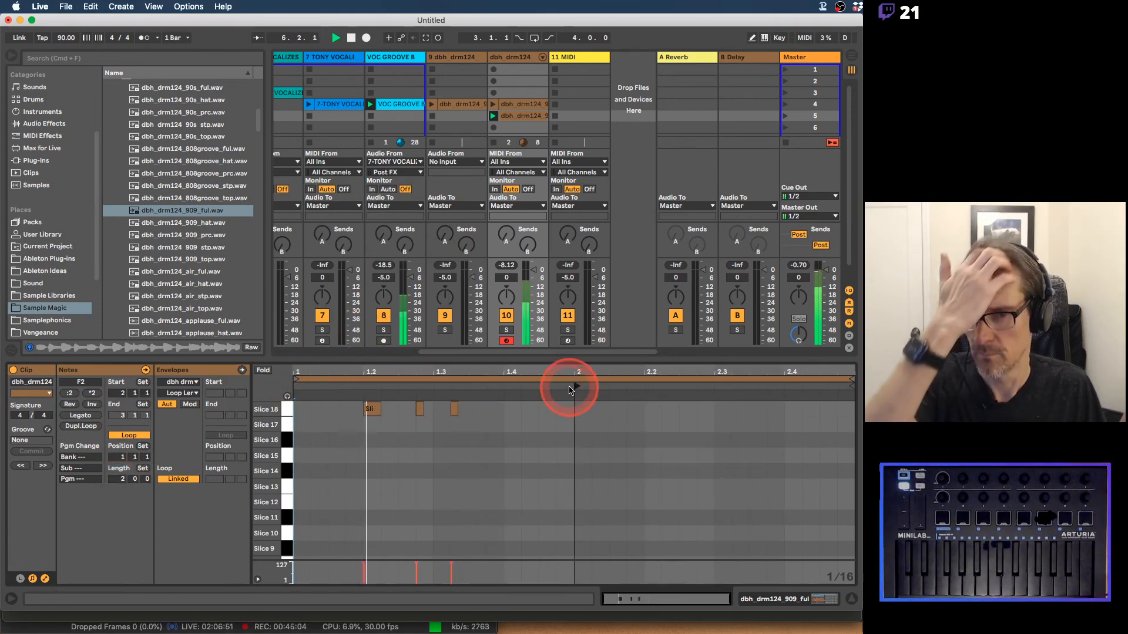
Step: Lower the sliced drum track's volume to -13.5 dB and stop playback
{"action": "left_click", "coordinate": [526, 273]}
{"action": "mouse_move", "coordinate": [527, 274]}
{"action": "left_mouse_down"}
{"action": "mouse_move", "coordinate": [533, 301]}
{"action": "mouse_move", "coordinate": [533, 289]}
{"action": "left_mouse_up"}
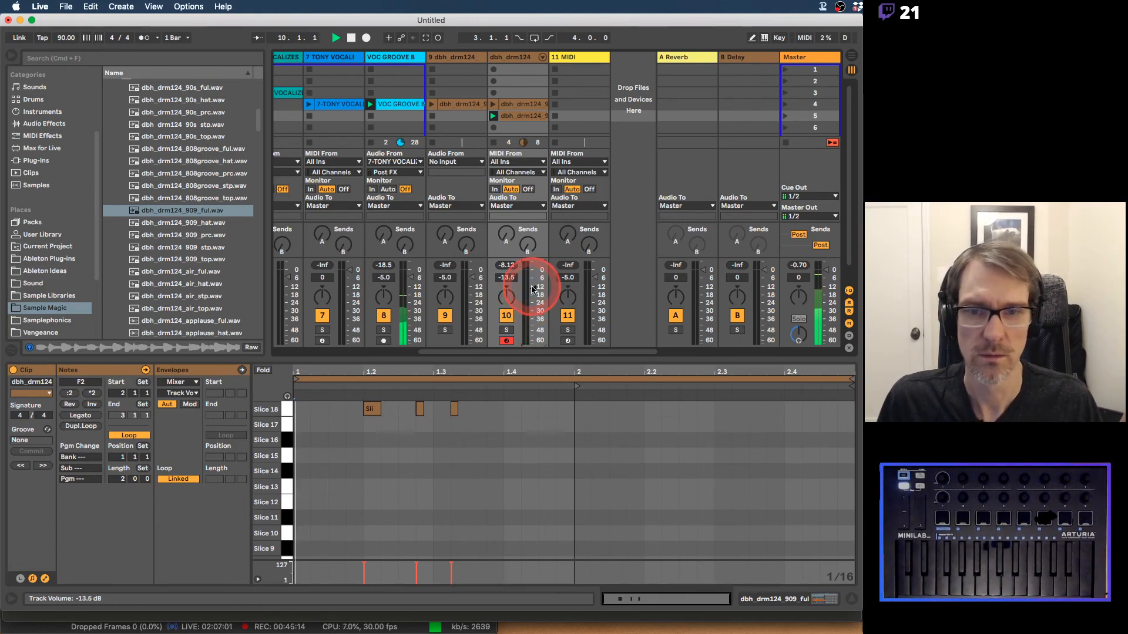
{"action": "scroll", "coordinate": [456, 104], "scroll_direction": "left", "scroll_amount": 5}
{"action": "left_click", "coordinate": [410, 116]}
{"action": "scroll", "coordinate": [477, 106], "scroll_direction": "left", "scroll_amount": 3}
{"action": "scroll", "coordinate": [476, 106], "scroll_direction": "right", "scroll_amount": 3}
{"action": "scroll", "coordinate": [478, 107], "scroll_direction": "right", "scroll_amount": 4}
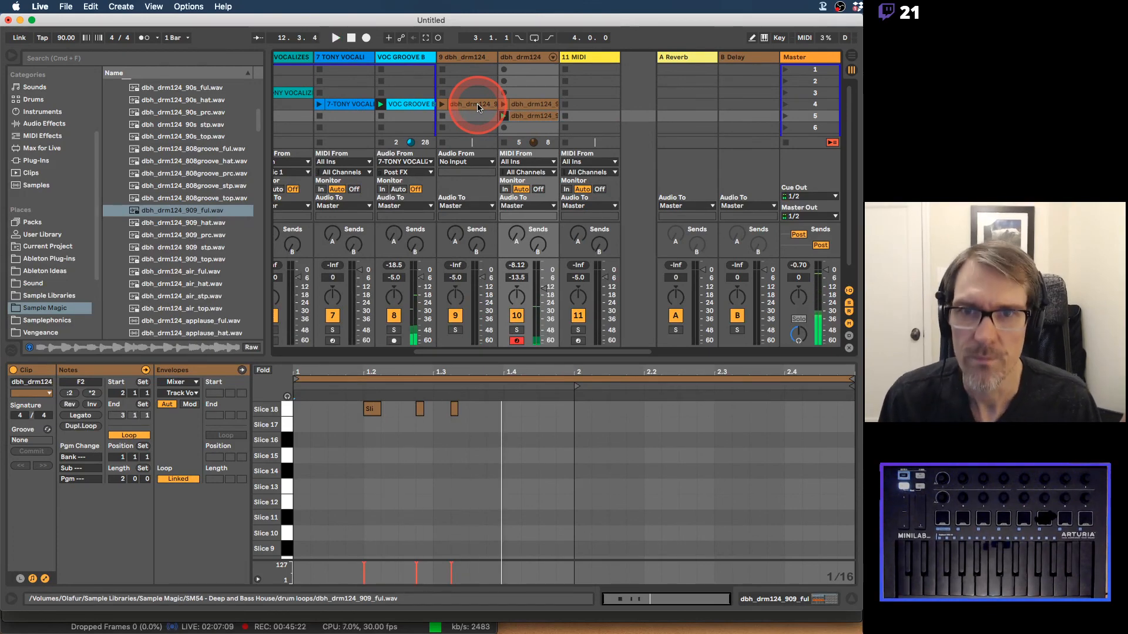
{"action": "left_click", "coordinate": [502, 104]}
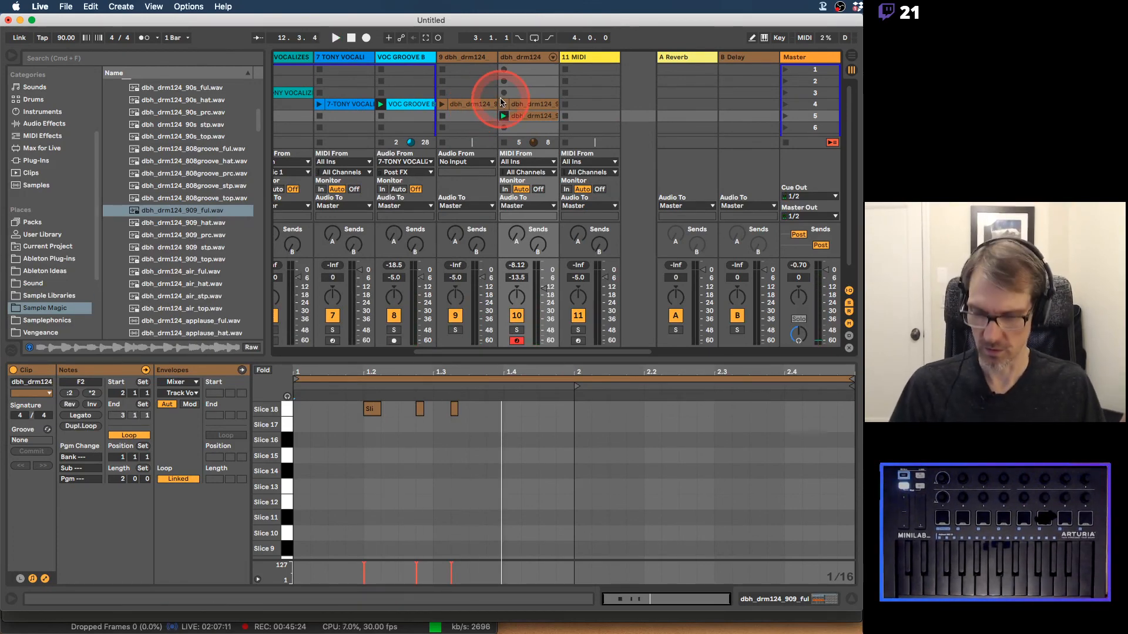
Step: Switch to the Preview notes and review the pages around Slice to New MIDI and Creating Multisamples
{"action": "key", "text": "super+Tab"}
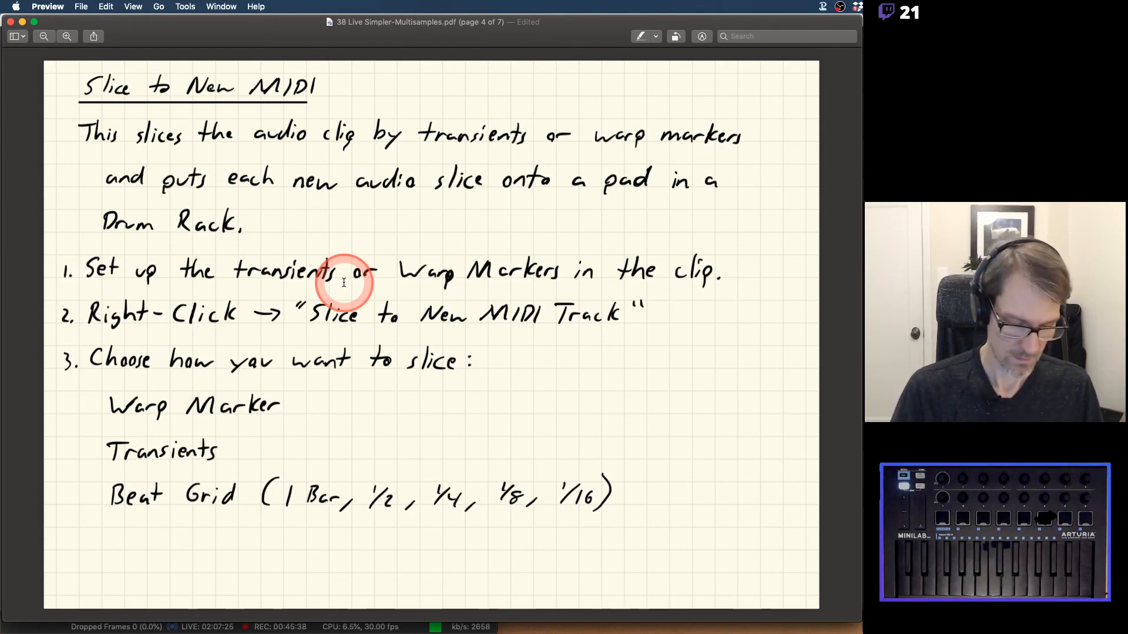
{"action": "key", "text": "Right"}
{"action": "key", "text": "Left"}
{"action": "key", "text": "Right"}
{"action": "key", "text": "Right"}
{"action": "key", "text": "Right"}
{"action": "key", "text": "Left"}
{"action": "key", "text": "Left"}
{"action": "key", "text": "Left"}
{"action": "key", "text": "Left"}
{"action": "key", "text": "Right"}
{"action": "key", "text": "Left"}
{"action": "key", "text": "Right"}
{"action": "key", "text": "Right"}
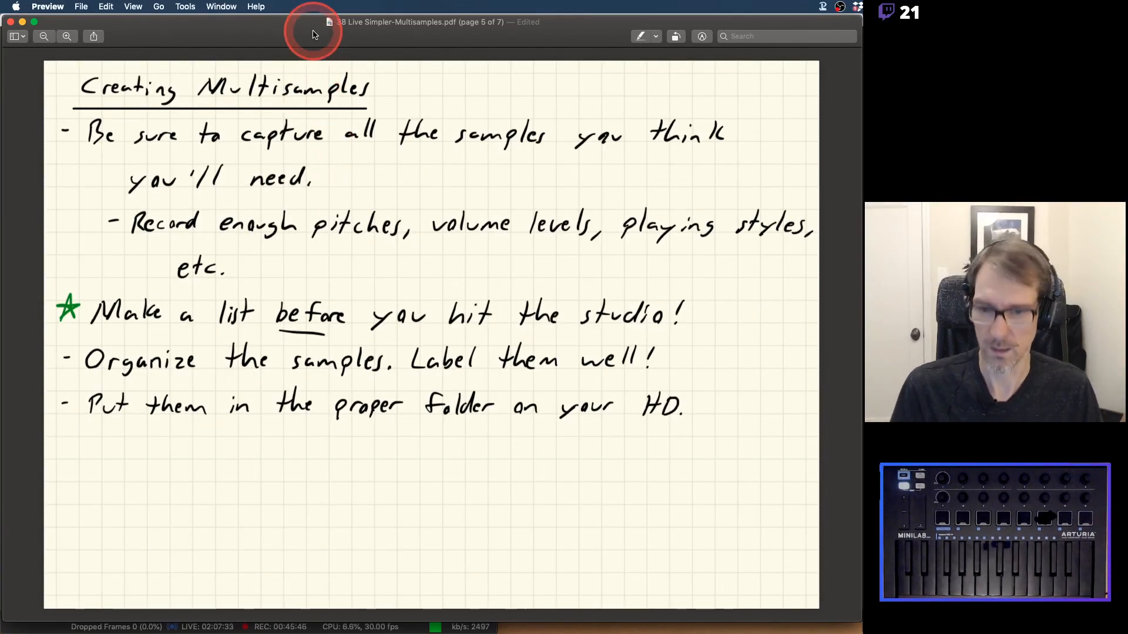
{"action": "key", "text": "Left"}
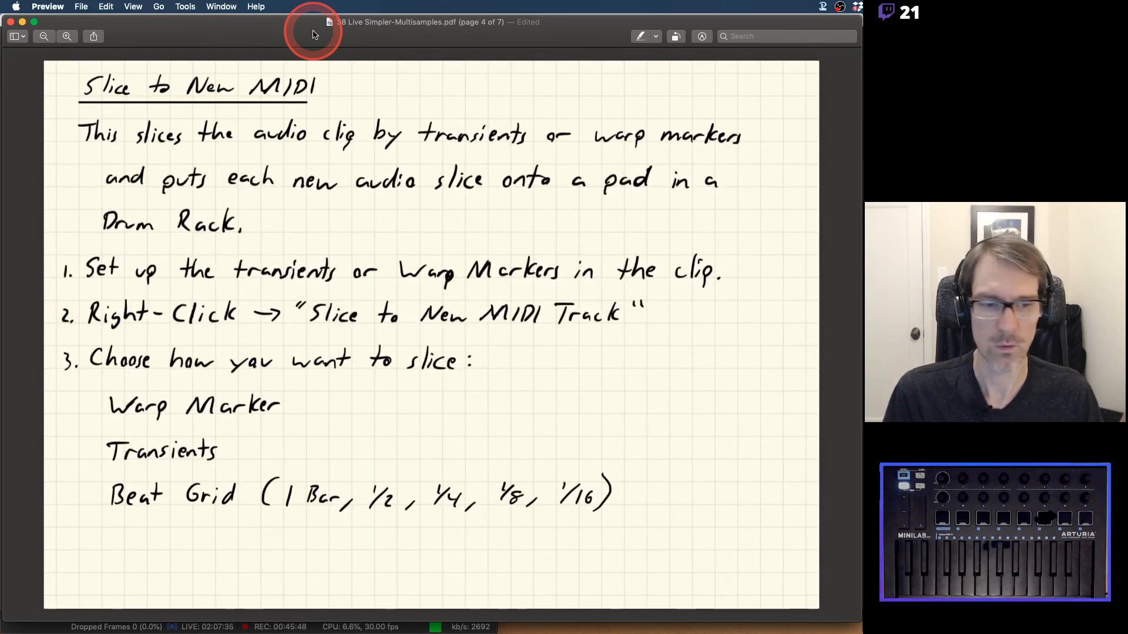